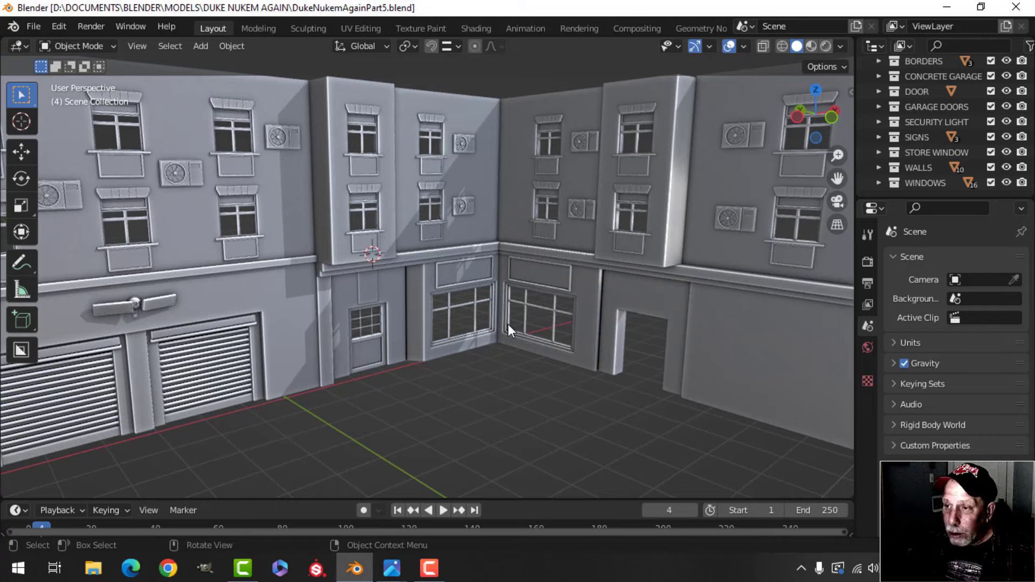
- Duplicate the bottom edge of the plain ground-floor wall beside the doorway and move the copy about -6.08 m along X
middle_click_drag(516, 339, 474, 307, "shift")
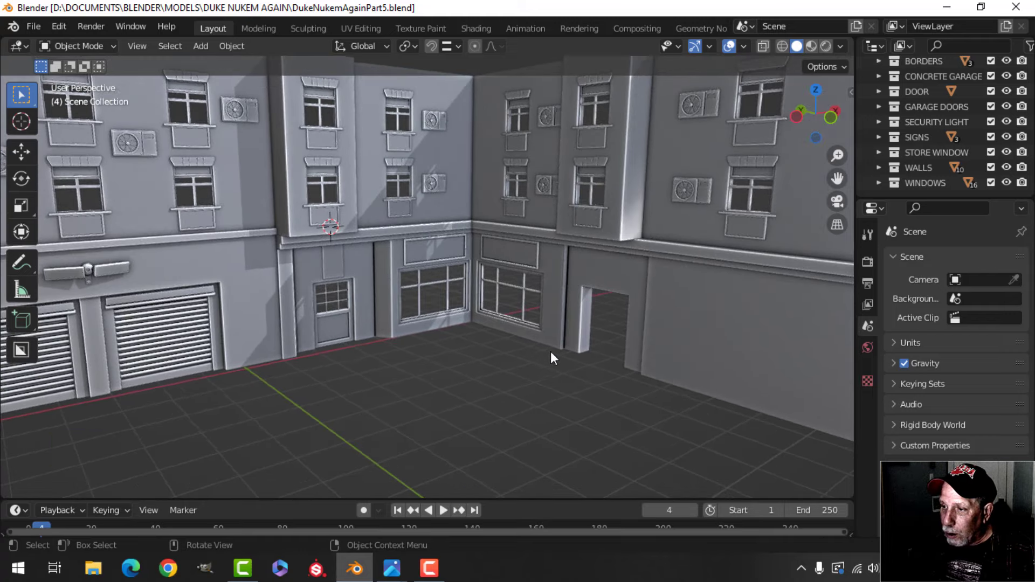
middle_click_drag(551, 351, 452, 328, "shift")
left_click(641, 345)
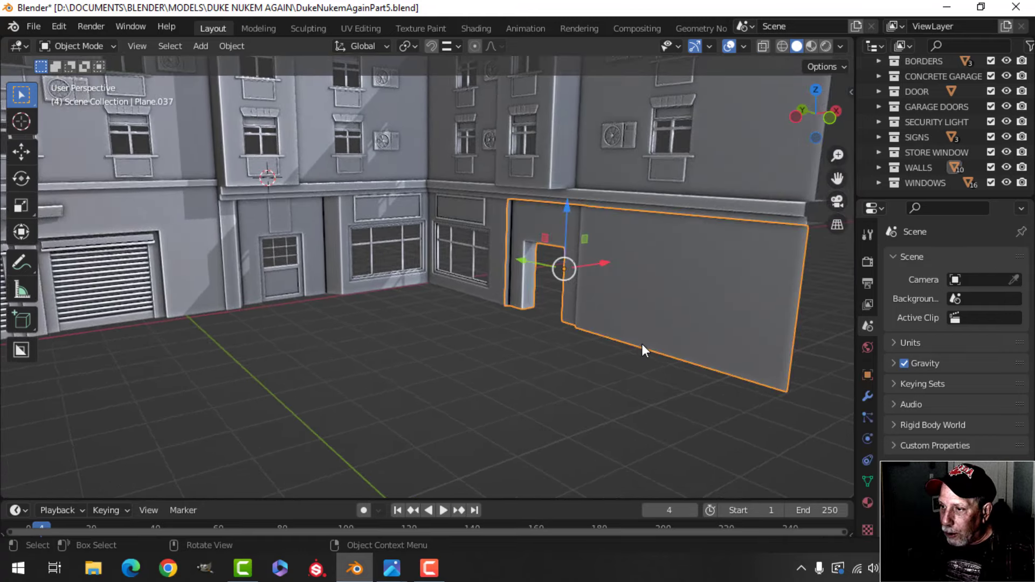
key("Tab")
middle_click_drag(627, 368, 610, 356, "shift")
key("alt+a")
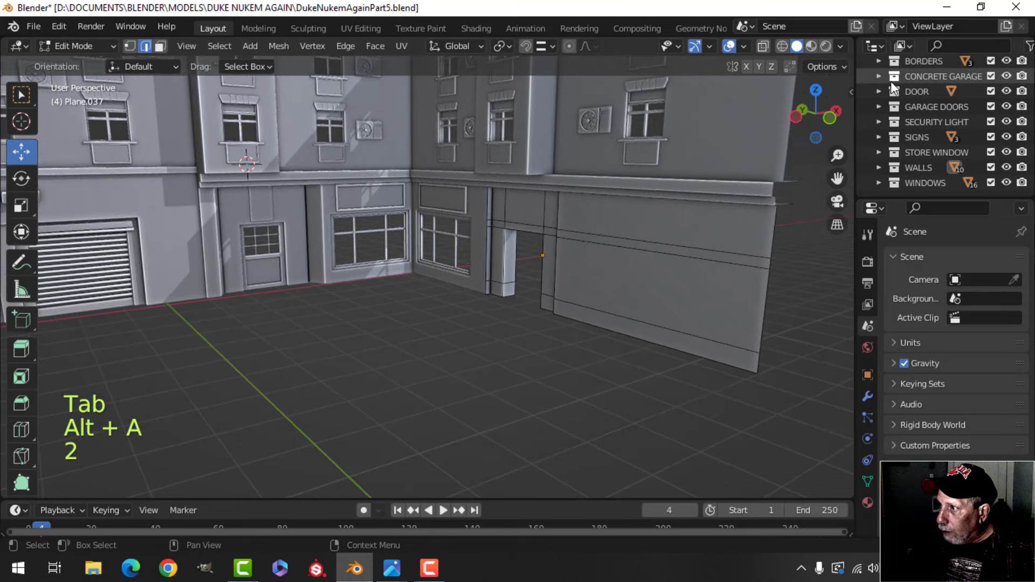
left_click(616, 330)
middle_click_drag(617, 330, 604, 286, "shift")
middle_click_drag(605, 286, 641, 291, "shift")
key("shift+d")
right_click(643, 291)
key("g")
key("x")
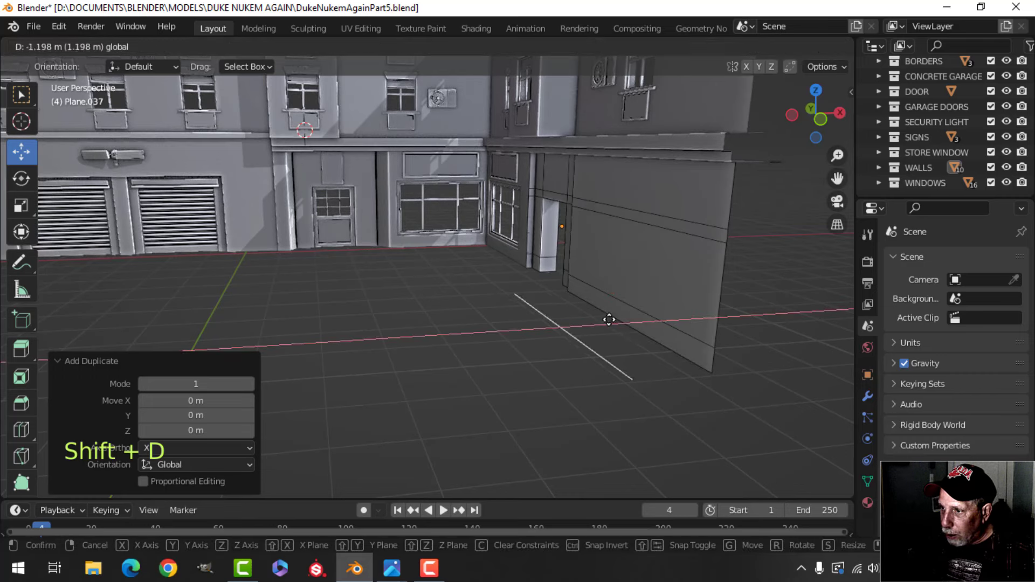
left_click(318, 322)
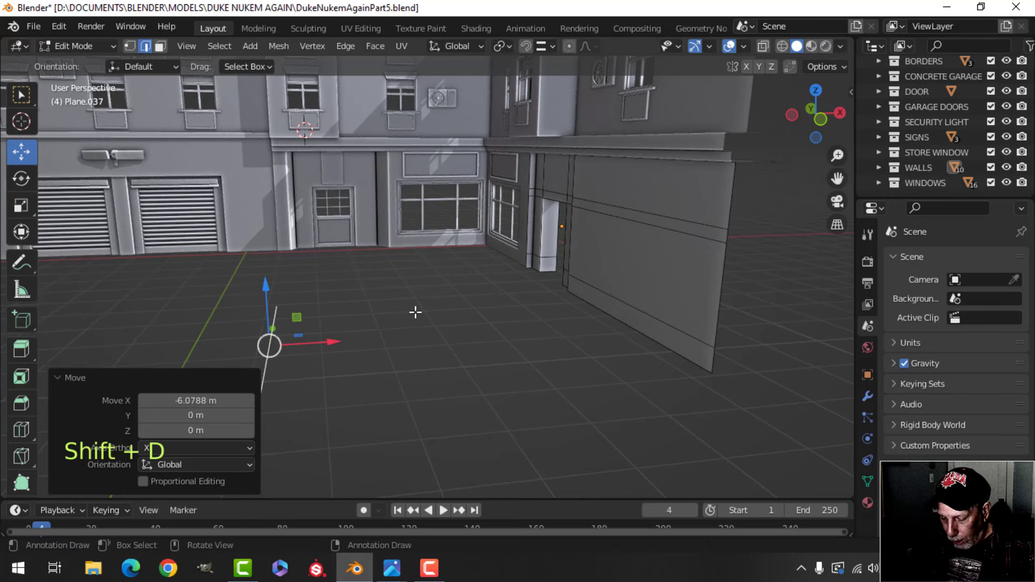
- Separate the duplicated edge into its own object and select all of its geometry in Edit Mode
key("p")
left_click(415, 312)
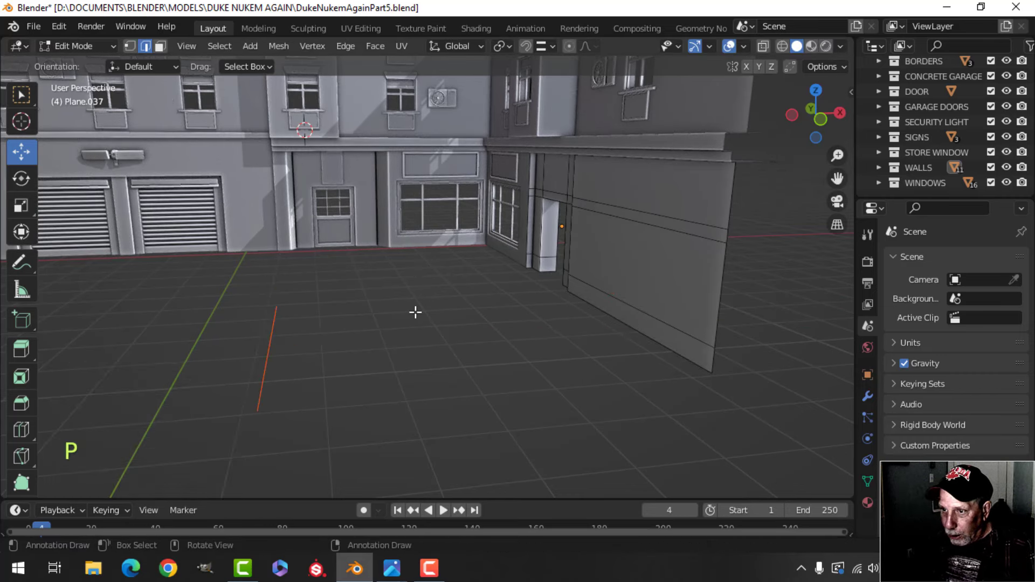
key("Tab")
left_click(268, 335)
key("Tab")
key("a")
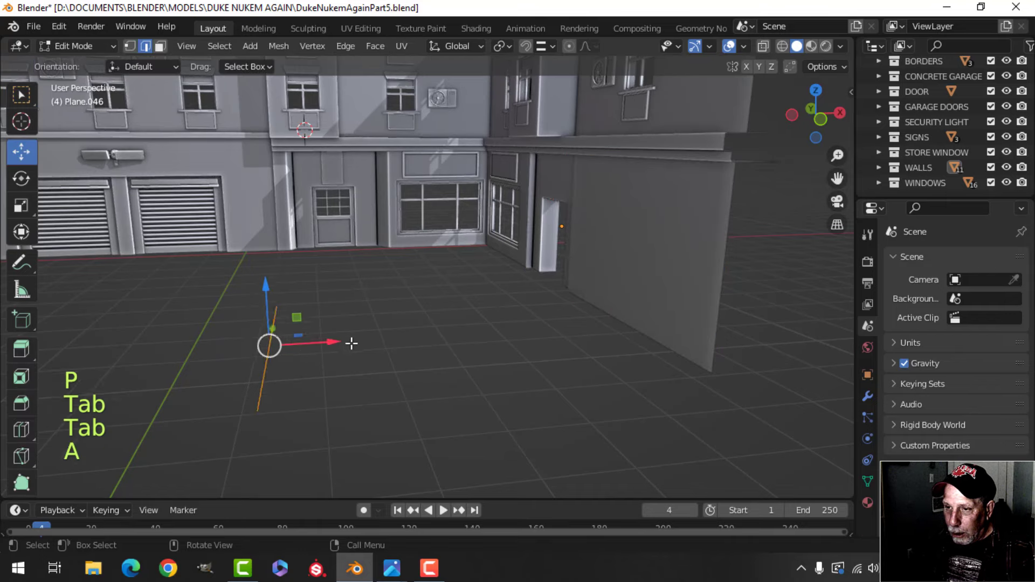
- Extrude the separated edge about 6.08 m along X to the base of the plain wall, forming a floor plane
middle_click_drag(351, 342, 388, 254, "shift")
key("e")
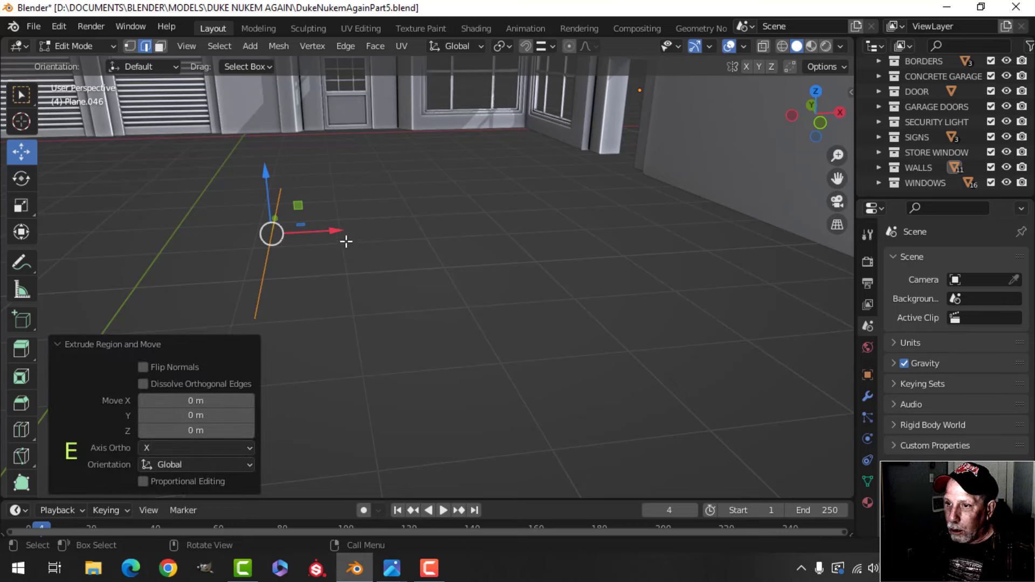
left_click(734, 208, "ctrl")
middle_click_drag(599, 232, 658, 233)
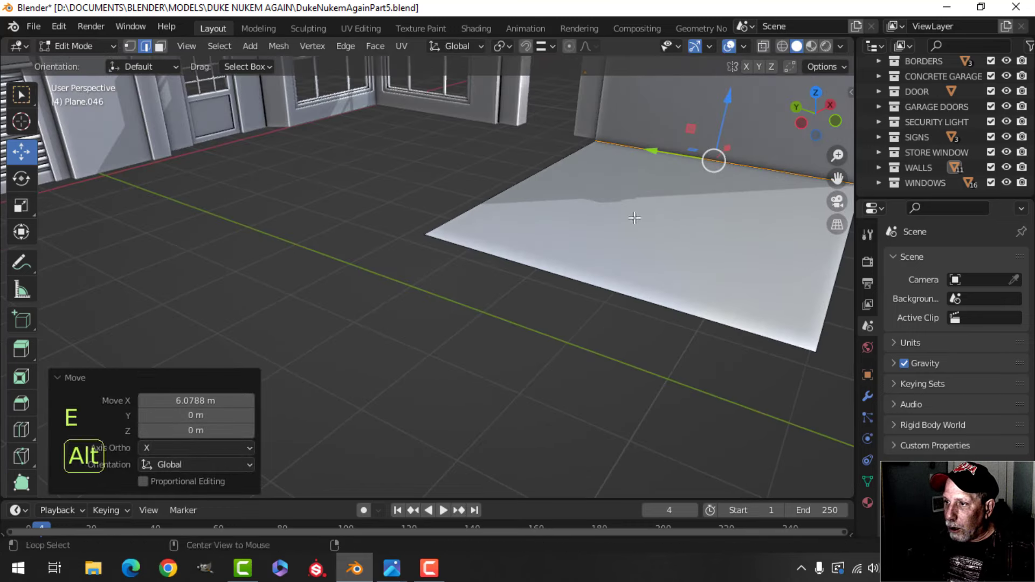
- Move the floor's edge nearest the storefront along Y so the floor extends to the back building facade
key("alt+a")
middle_click_drag(571, 205, 586, 238, "shift")
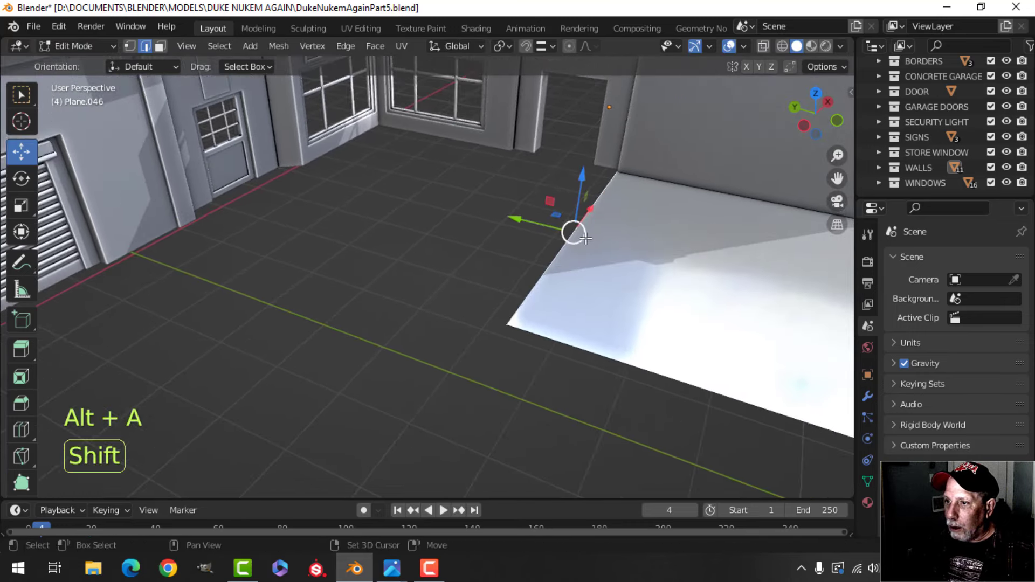
left_click_drag(531, 221, 235, 180)
middle_click_drag(234, 180, 453, 172)
middle_click_drag(453, 173, 383, 225, "shift")
left_click_drag(283, 231, 340, 225)
mouse_move(462, 221)
middle_mouse_down()
mouse_move(308, 219)
mouse_move(450, 222)
middle_mouse_up()
- Move the floor edge beneath the plain doorway wall about 0.57 m along X so the floor extends past it
key("alt+a")
middle_click_drag(548, 242, 437, 248)
left_click_drag(423, 205, 401, 177)
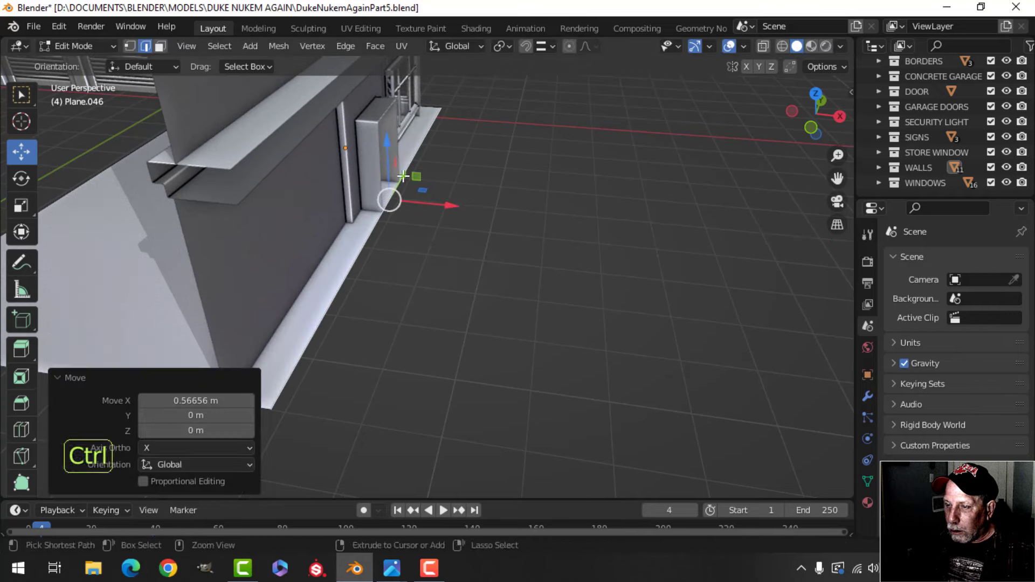
scroll(329, 211, "down", 4)
key("alt+a")
- Move the floor's open edge on the garage side about -0.89 m along X
middle_click_drag(329, 217, 538, 183)
scroll(426, 215, "up", 2)
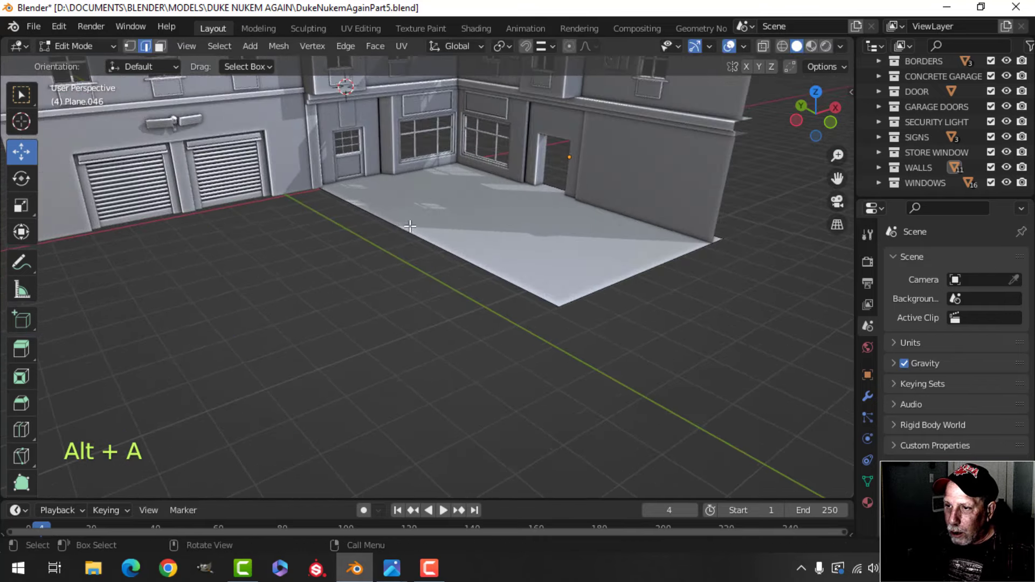
left_click(404, 225)
middle_click_drag(404, 225, 487, 213, "shift")
left_click_drag(485, 214, 452, 213)
middle_click_drag(375, 175, 384, 130, "shift")
middle_click_drag(425, 164, 468, 199)
scroll(413, 160, "up", 3)
scroll(468, 205, "down", 3)
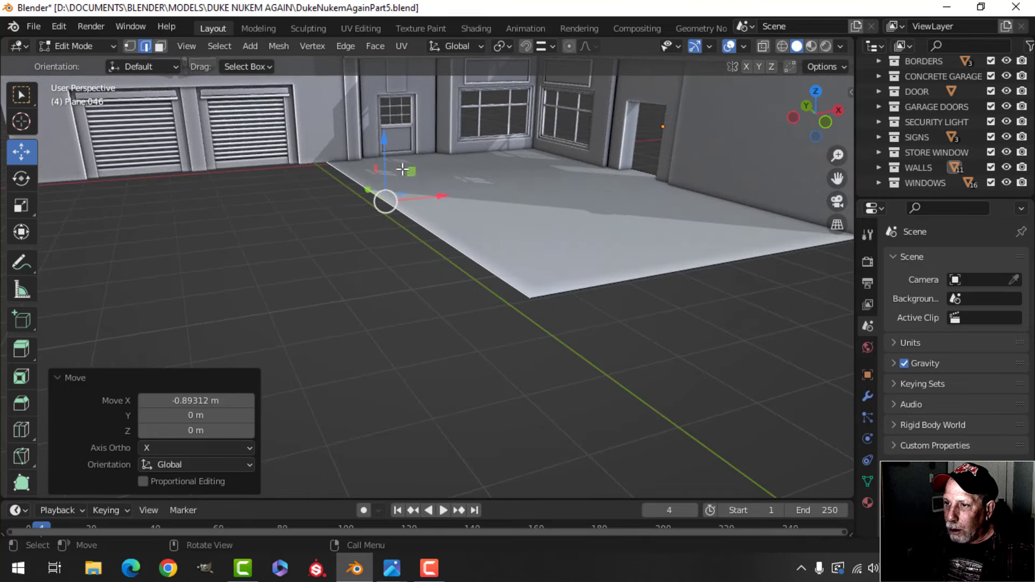
- Try to raise the floor's garage-side edge about 0.15 m along Z, and undo the move
left_click_drag(384, 144, 384, 137)
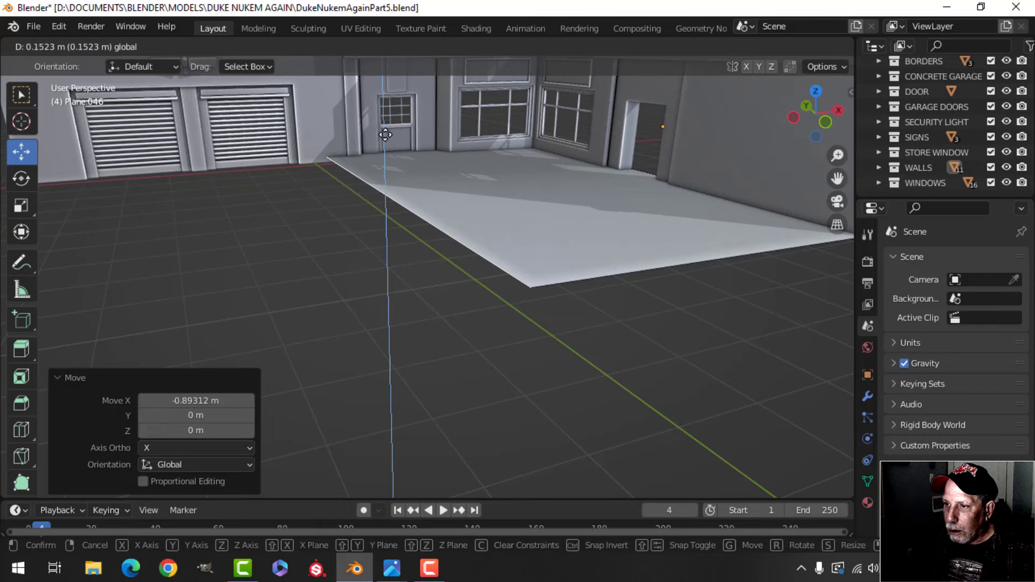
left_click_drag(386, 134, 385, 136)
key("ctrl+z")
- Select the whole floor plane and raise it slightly along Z to form the sidewalk level
key("a")
middle_click_drag(502, 198, 532, 204, "shift")
scroll(544, 205, "up", 4)
mouse_move(532, 205)
middle_mouse_down()
mouse_move(532, 157)
mouse_move(516, 212)
middle_mouse_up()
middle_click_drag(507, 201, 446, 224, "shift")
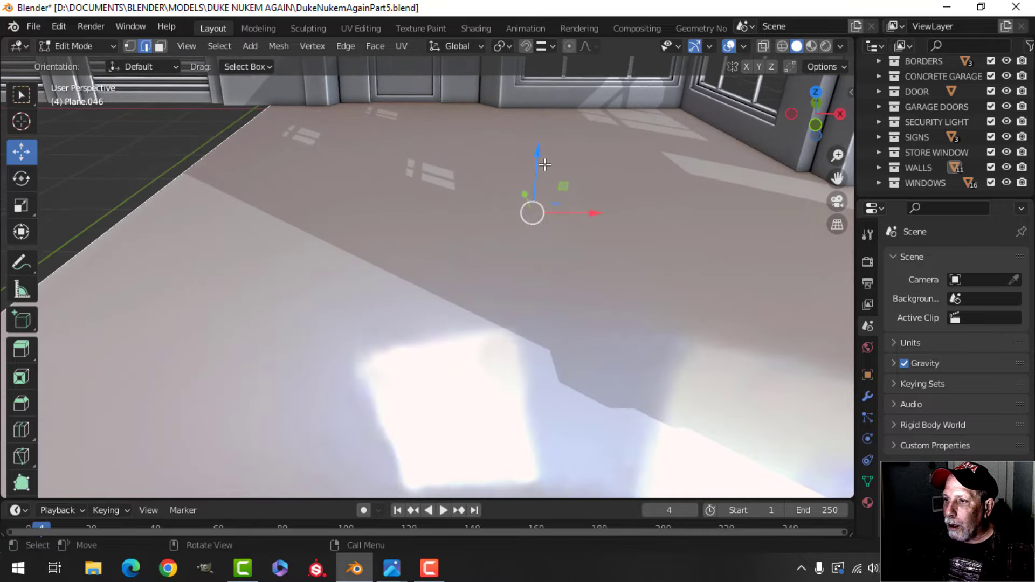
middle_click_drag(545, 165, 513, 169, "shift")
left_click_drag(500, 175, 501, 167)
scroll(347, 210, "down", 3)
- Extrude the sidewalk's garage-side edge about 0.05 m downward to form a curb
key("alt+a")
middle_click_drag(346, 210, 454, 181)
middle_click_drag(454, 181, 439, 185)
key("e")
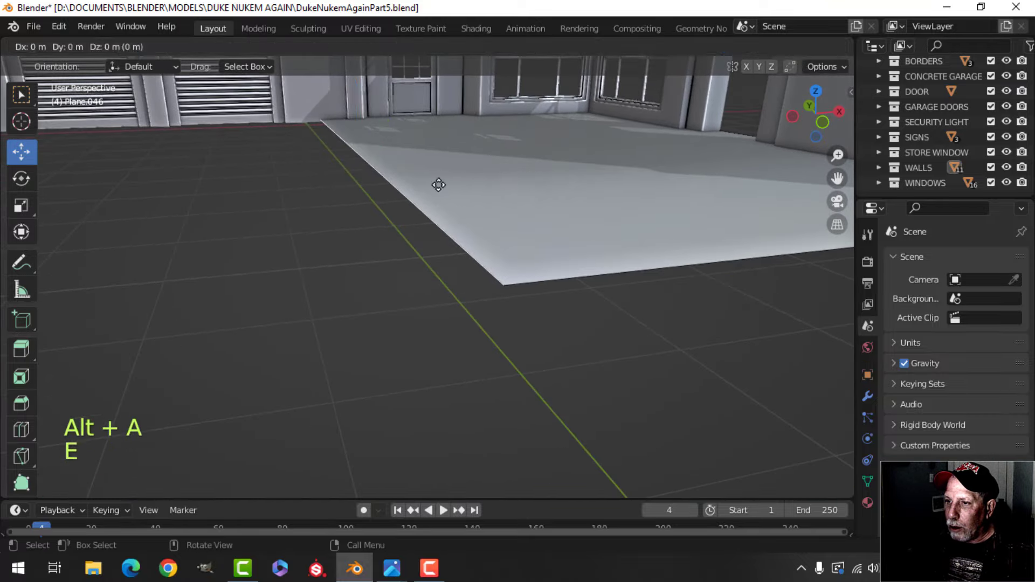
right_click(438, 185)
left_click_drag(357, 100, 308, 124)
- Extrude the curb's bottom edge about 7.68 m along X to the far end of the garage wall, and leave Edit Mode
mouse_move(381, 208)
middle_mouse_down("shift")
mouse_move(395, 203)
mouse_move(370, 210)
mouse_move(399, 211)
middle_mouse_up("shift")
scroll(398, 212, "down", 3)
middle_click_drag(399, 211, 449, 231, "shift")
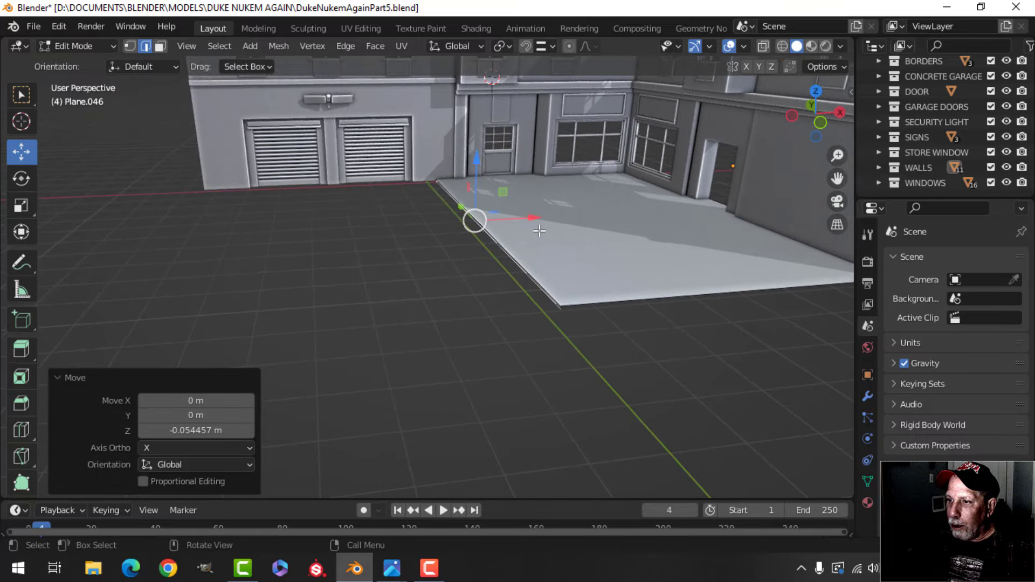
key("e")
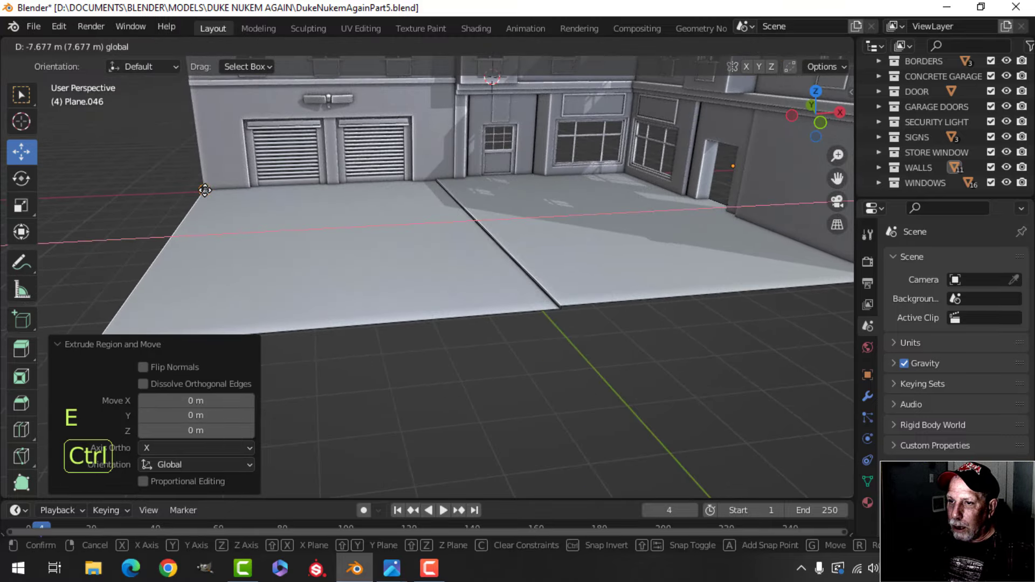
left_click(204, 190)
scroll(409, 248, "up", 3)
key("Tab")
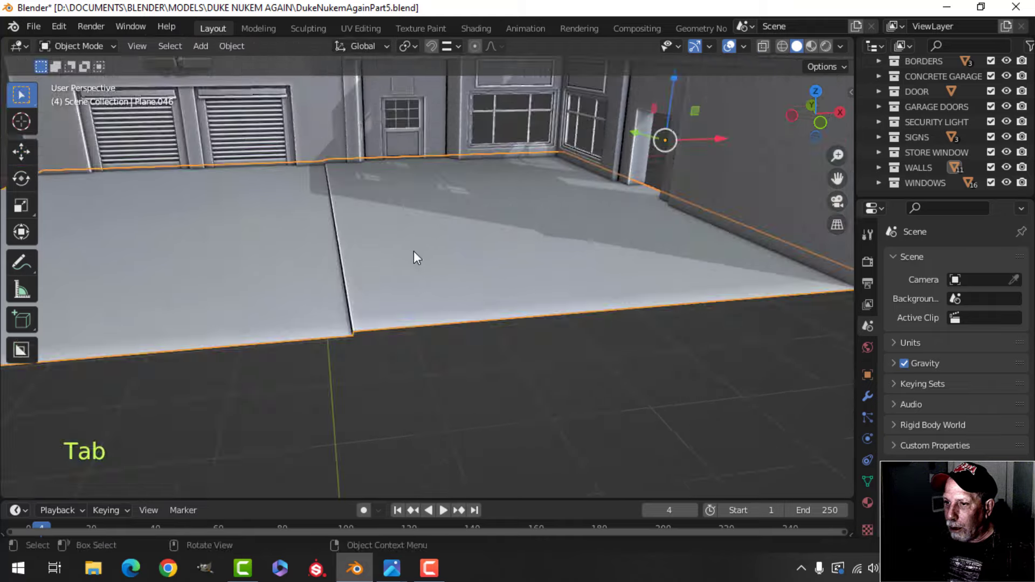
key("alt+a")
mouse_move(414, 257)
middle_mouse_down()
mouse_move(529, 251)
mouse_move(420, 261)
mouse_move(402, 249)
middle_mouse_up()
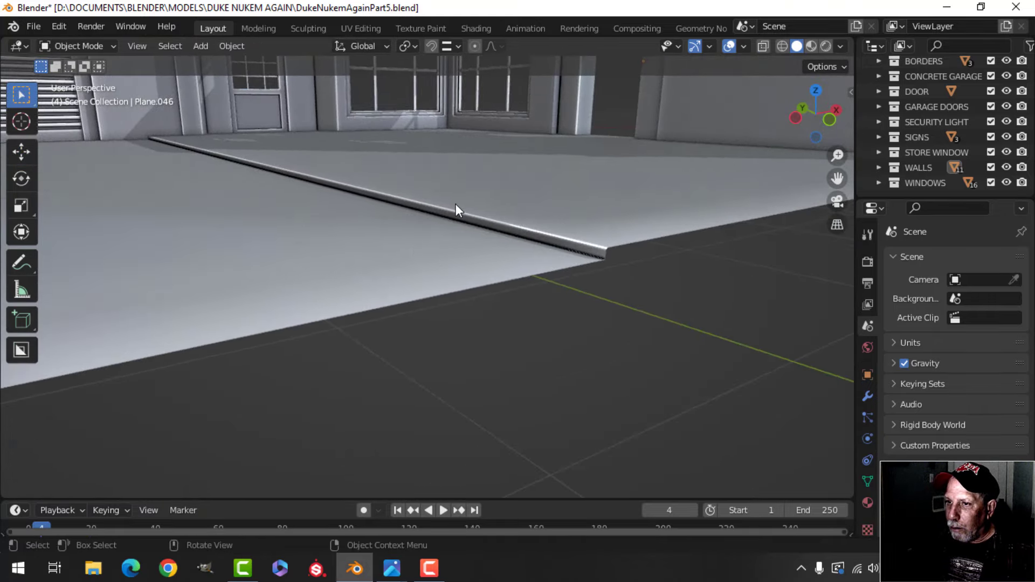
scroll(454, 204, "down", 3)
middle_click_drag(454, 203, 454, 243, "shift")
scroll(457, 235, "up", 3)
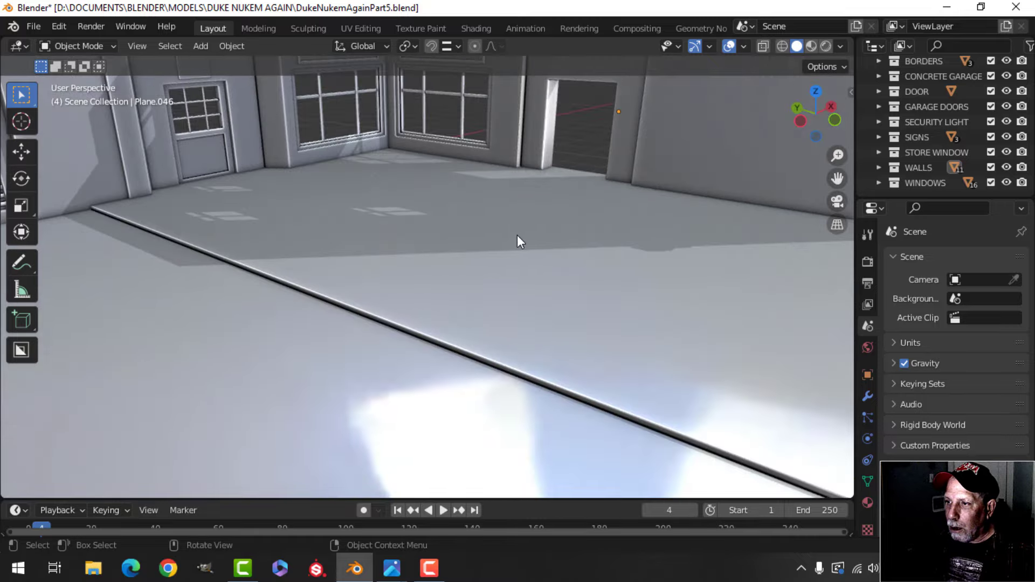
middle_click_drag(517, 236, 516, 269, "shift")
- Duplicate the bottom middle edge of the projecting wall above the door and move the copy about -0.22 m along Y
left_click(480, 263)
key("Tab")
middle_click_drag(416, 263, 440, 262, "shift")
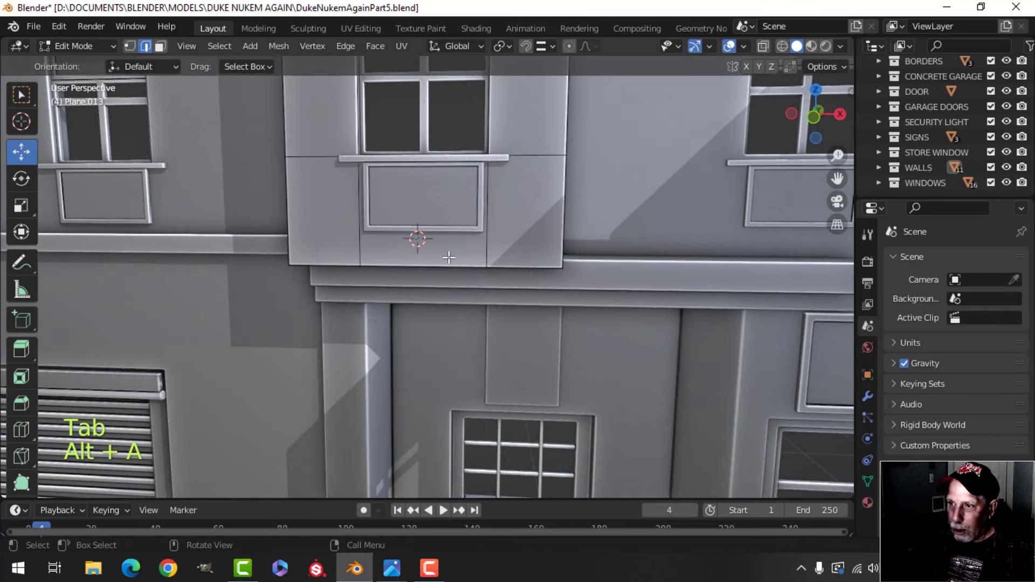
key("F2")
key("Escape")
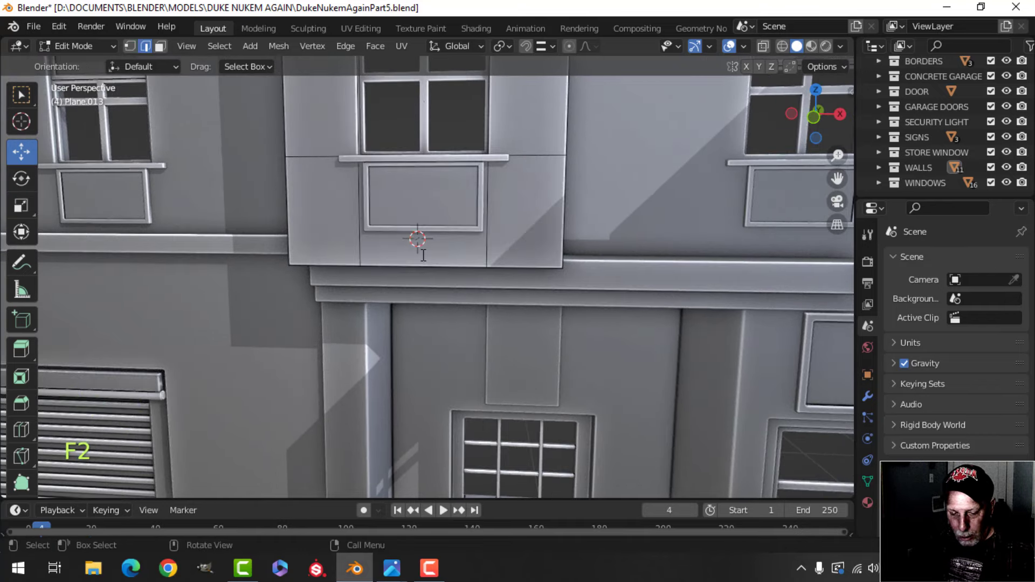
middle_click_drag(414, 262, 557, 269, "shift")
scroll(587, 265, "down", 2)
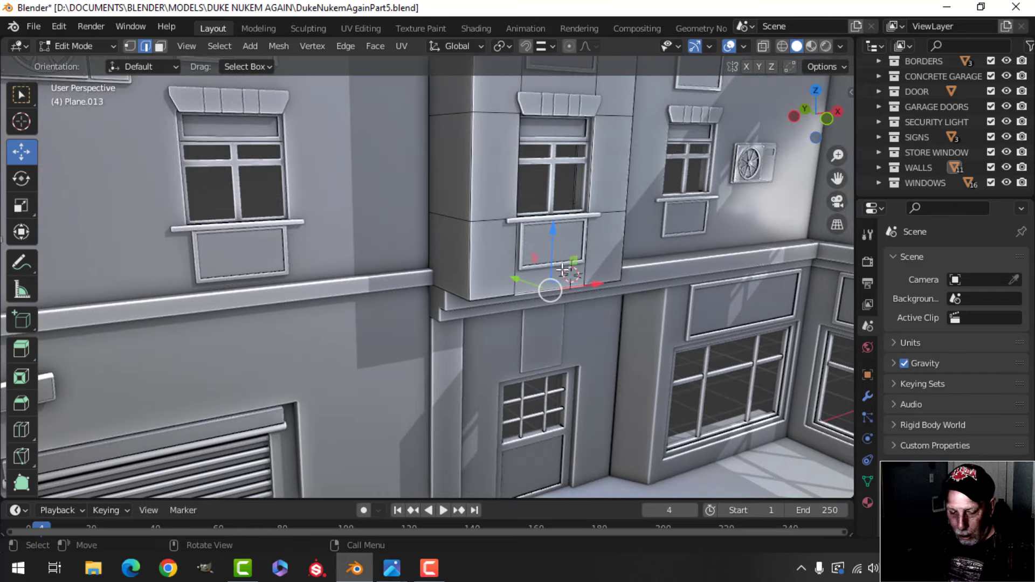
key("shift+d")
right_click(557, 268)
left_click_drag(519, 275, 678, 300)
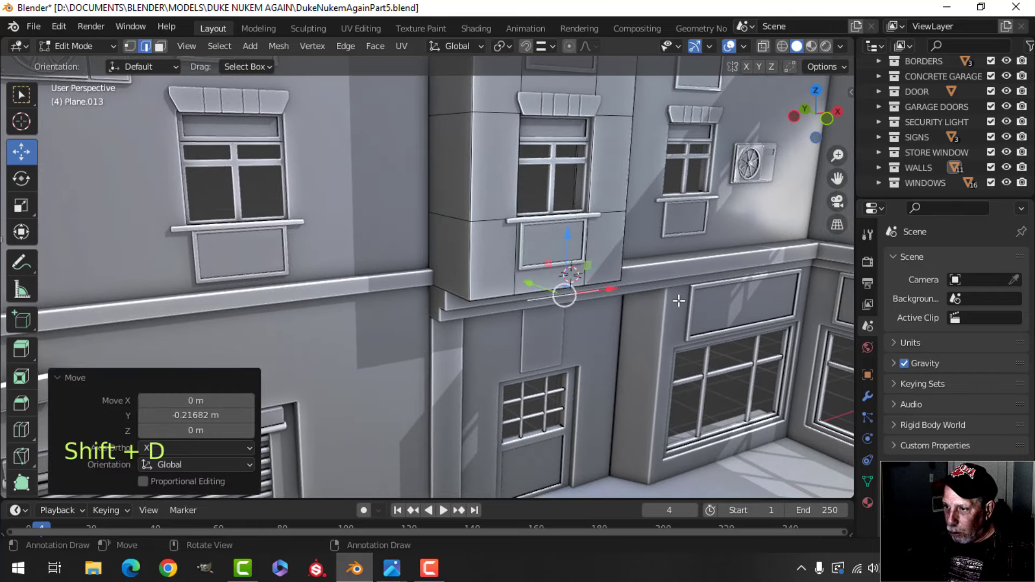
- Separate the copied wall edge into its own object and select all of it in Edit Mode
key("p")
left_click(675, 303)
key("Tab")
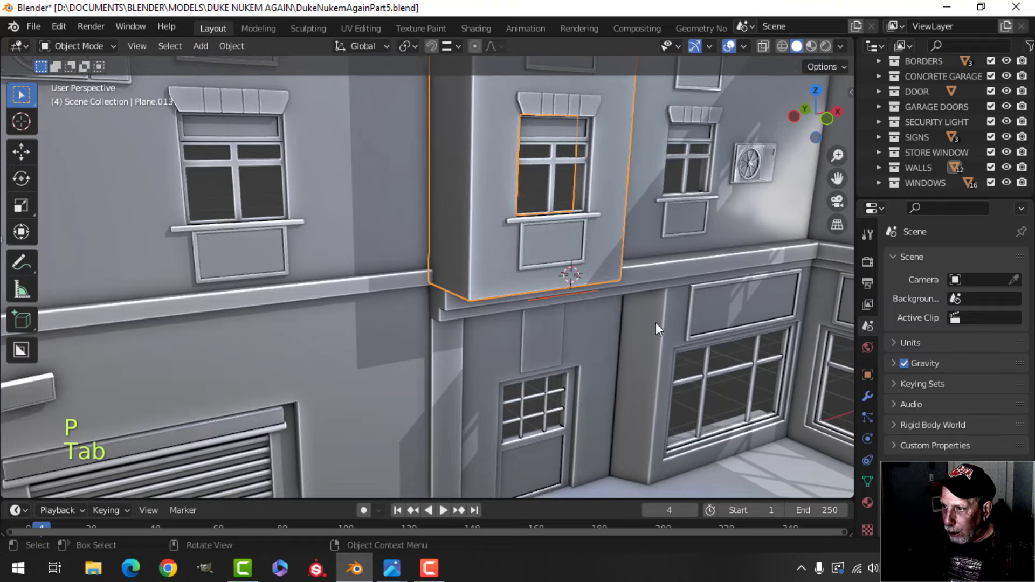
left_click(568, 295)
key("Tab")
key("a")
- Raise the separated edge about 0.25 m along Z and scale it by about 1.64
middle_click_drag(646, 323, 538, 294)
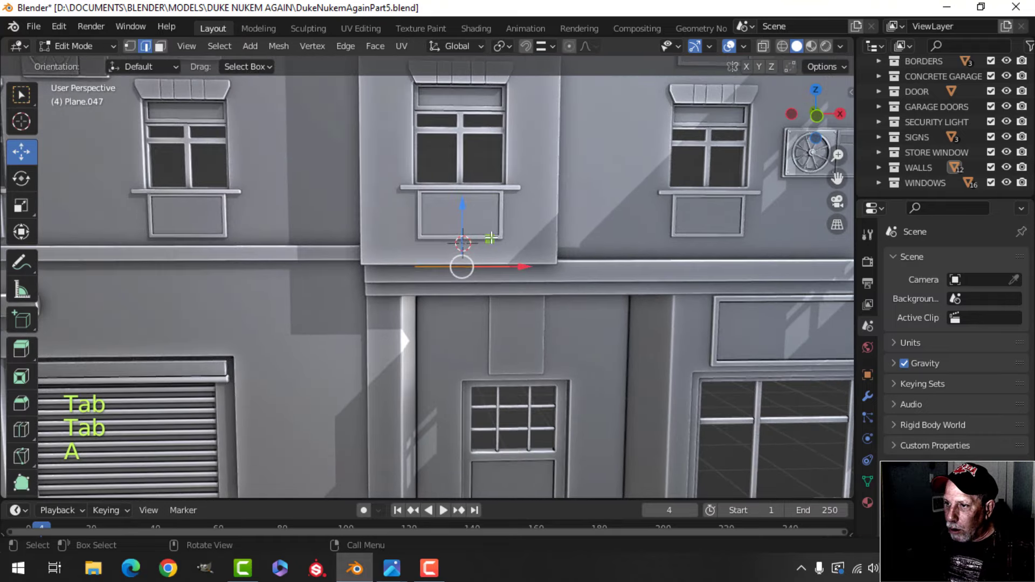
left_click_drag(465, 213, 463, 181)
middle_click_drag(559, 220, 541, 311)
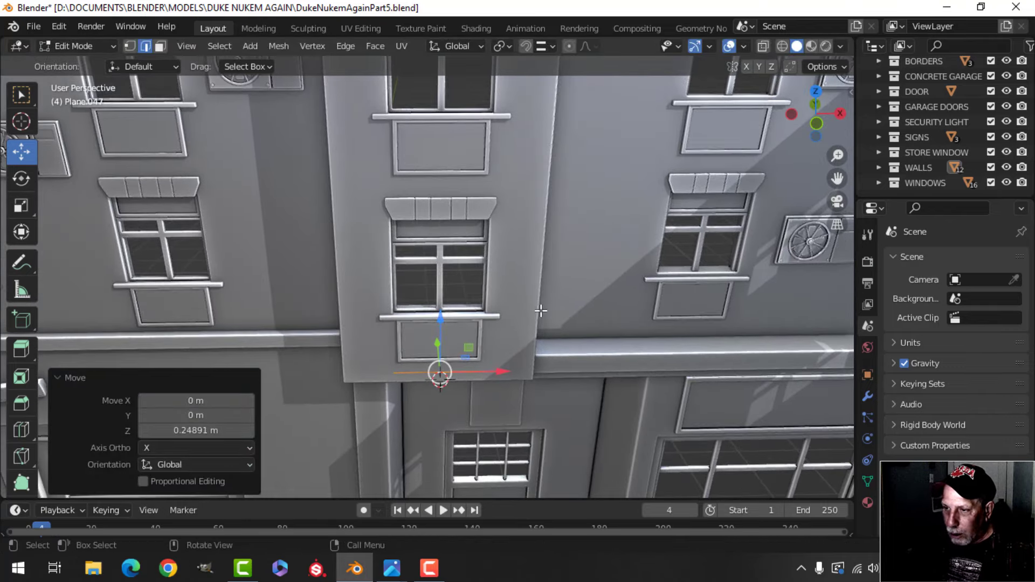
key("s")
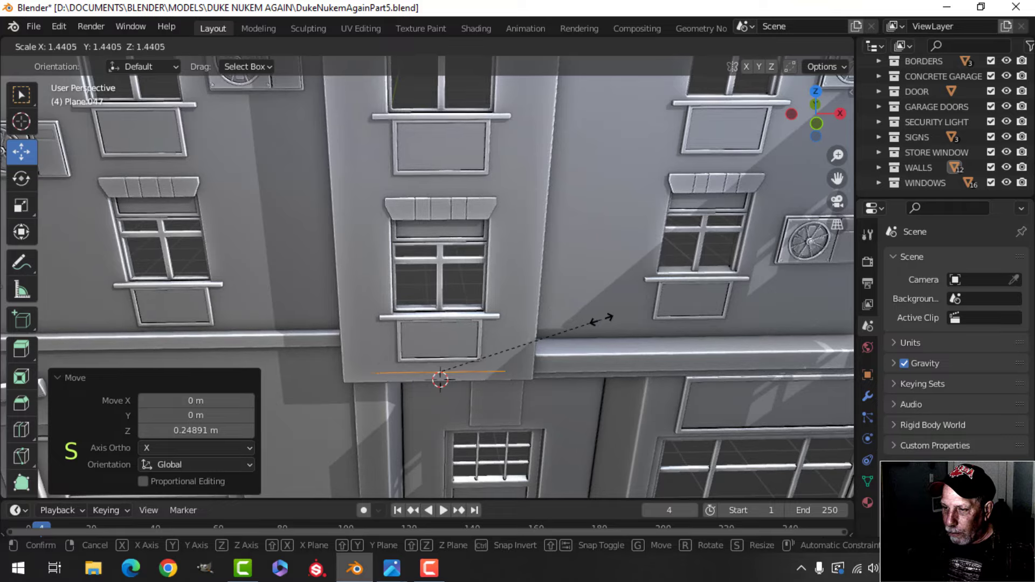
left_click(635, 317)
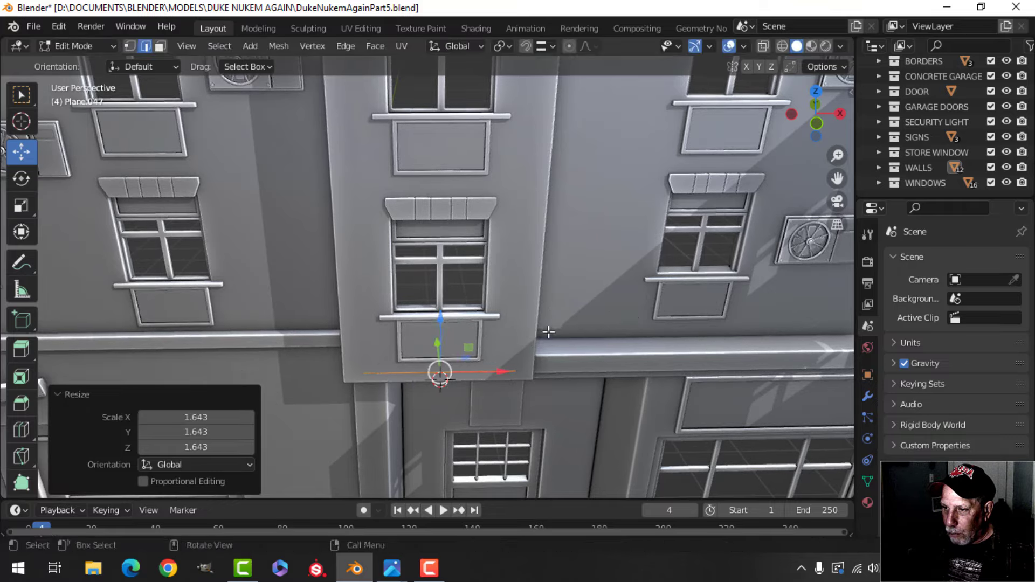
- Move the widened edge about 0.21 m along Y back toward the projecting wall
middle_click_drag(547, 330, 608, 290)
scroll(633, 326, "up", 3)
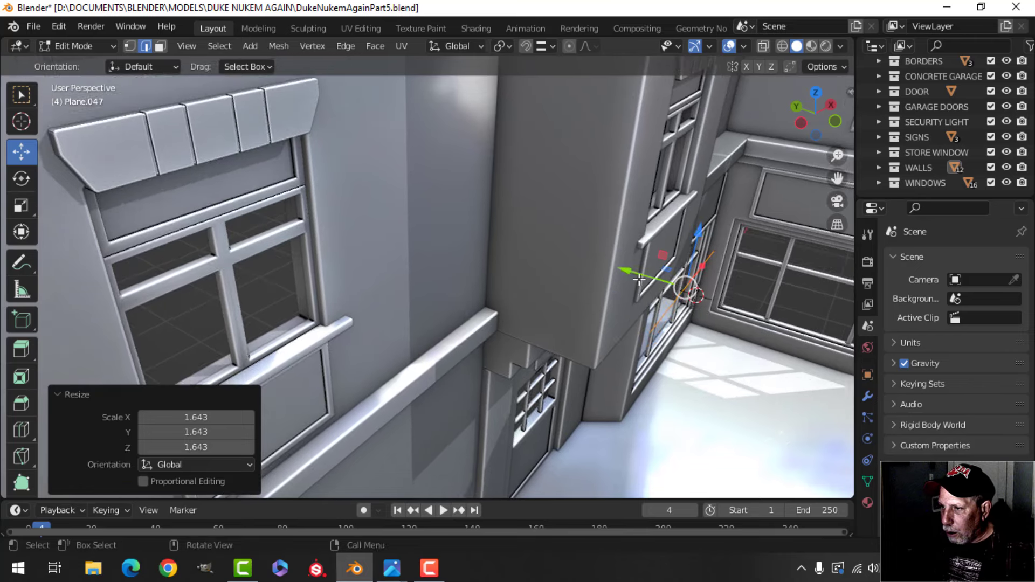
left_click_drag(628, 272, 609, 255)
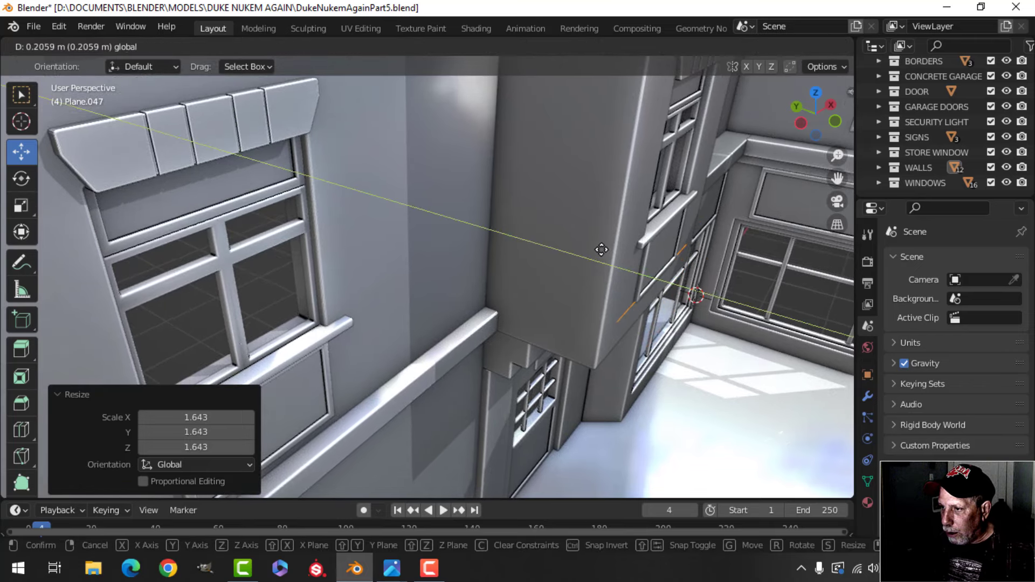
left_click(602, 249)
- Extrude the edge about 0.6 m outward along Y to form a flat ledge above the door
middle_click_drag(602, 250, 564, 260, "shift")
key("e")
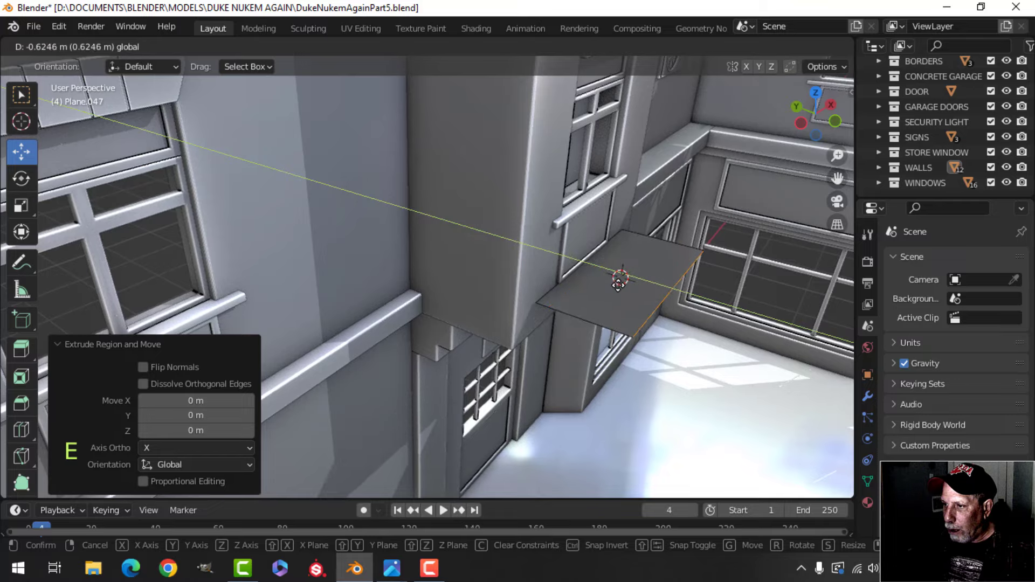
left_click_drag(614, 281, 613, 281)
- Select the whole ledge and extrude it about 0.027 m to give it thickness
middle_click_drag(658, 275, 616, 273)
key("a")
scroll(541, 284, "down", 2)
middle_click_drag(540, 284, 511, 268)
scroll(542, 249, "up", 2)
key("e")
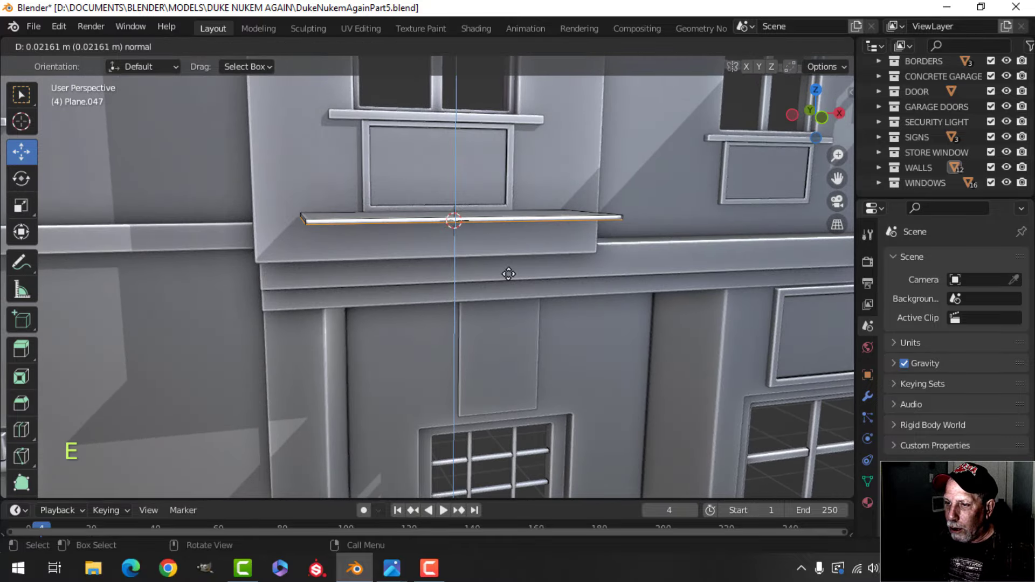
left_click(509, 286)
middle_click_drag(508, 286, 542, 305)
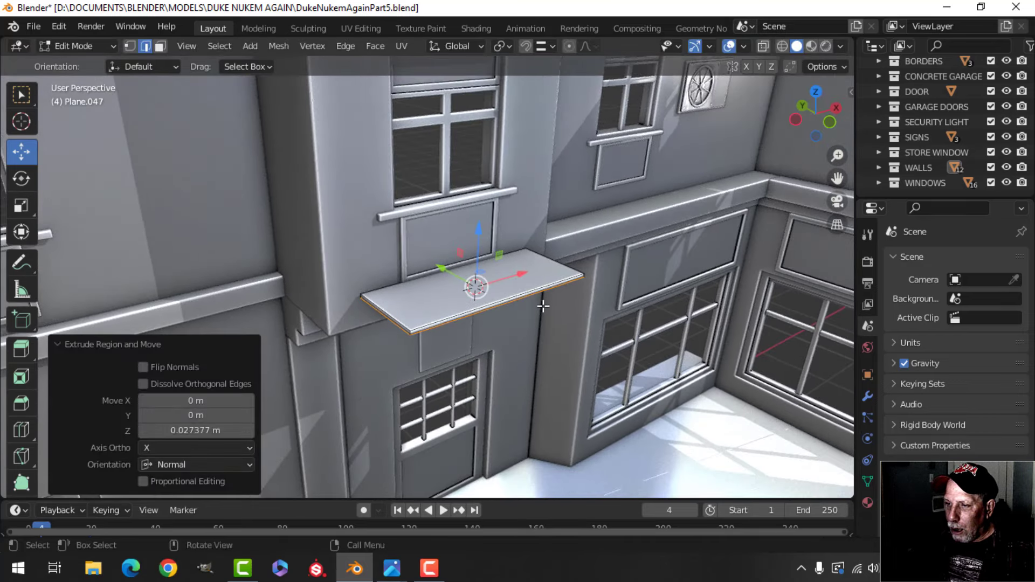
- Isolate the ledge, extrude its selected face in place and scale it by about 1.06 along X and 1.11 along Y
key("Tab")
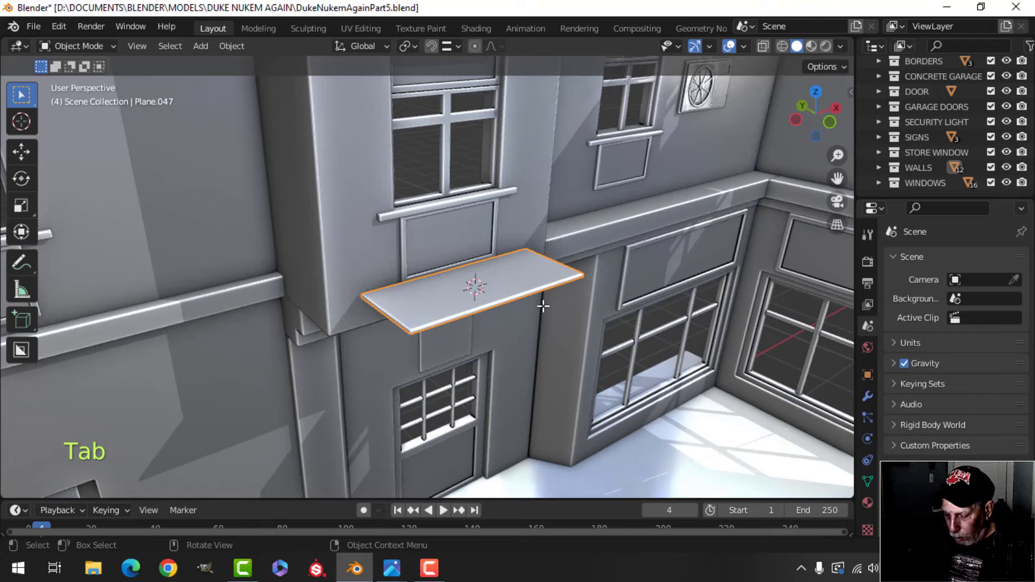
key("slash")
key("KP_7")
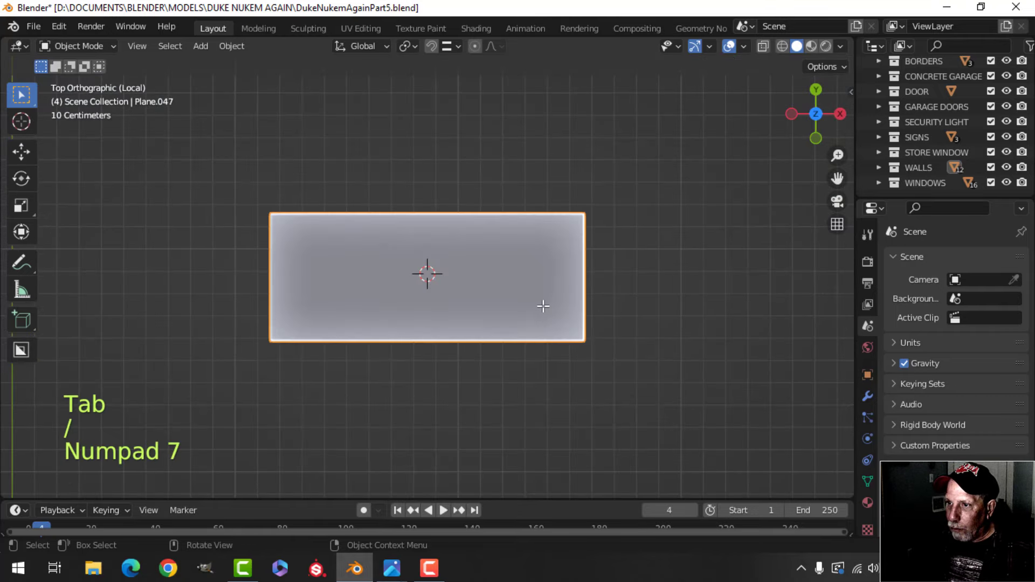
key("Tab")
key("e")
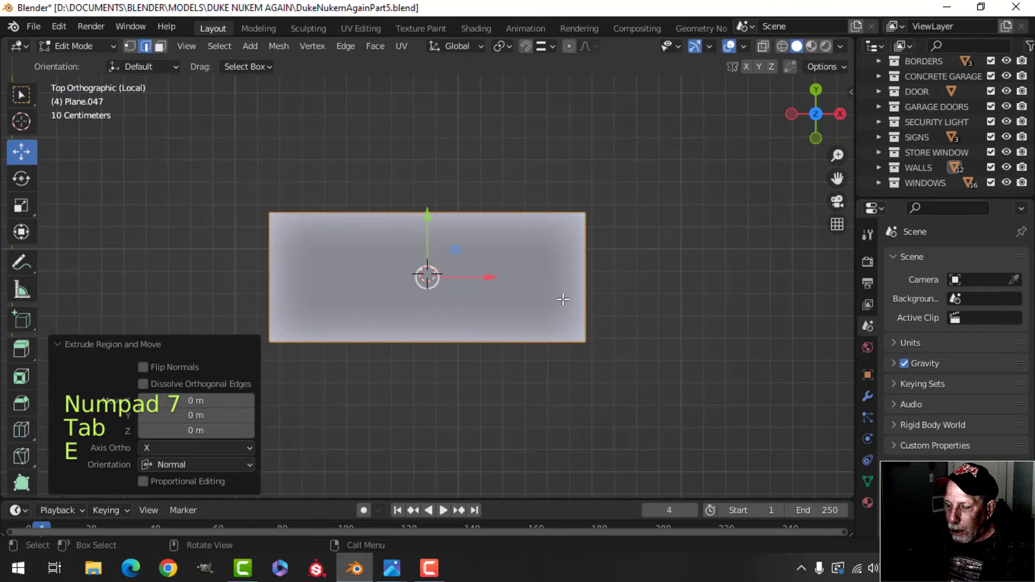
key("s")
key("x")
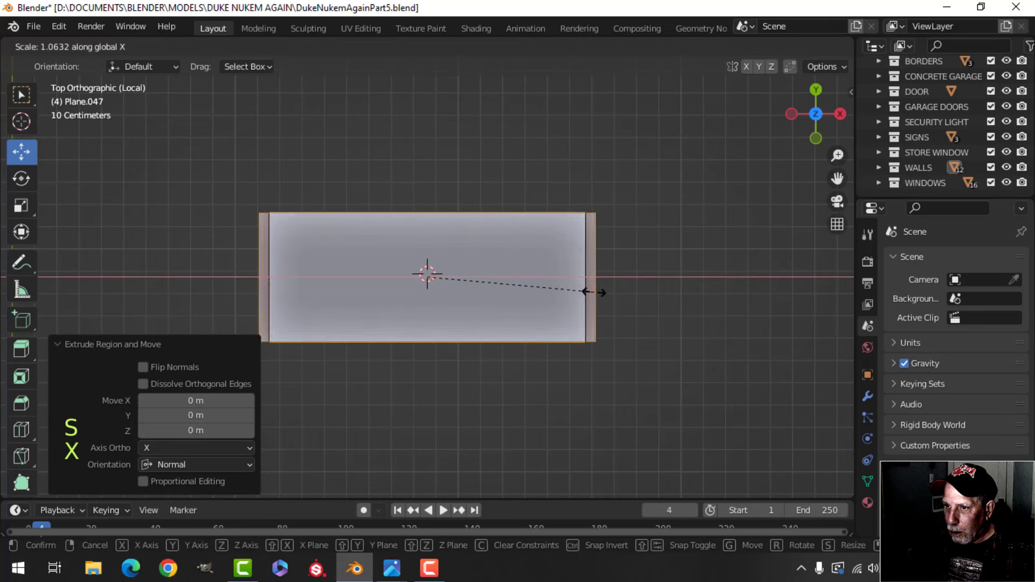
left_click(582, 291, "shift")
key("s")
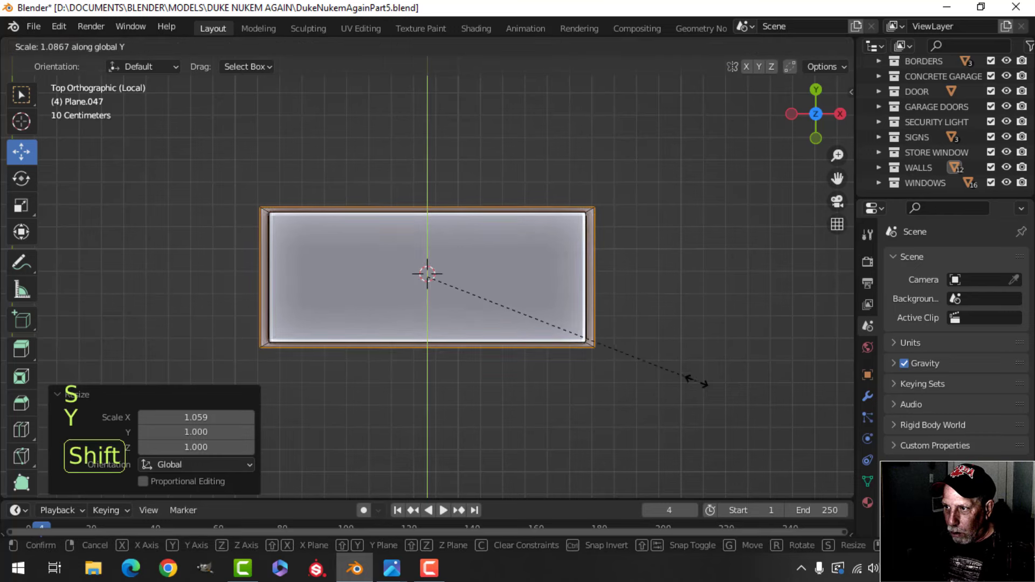
left_click(729, 404, "shift")
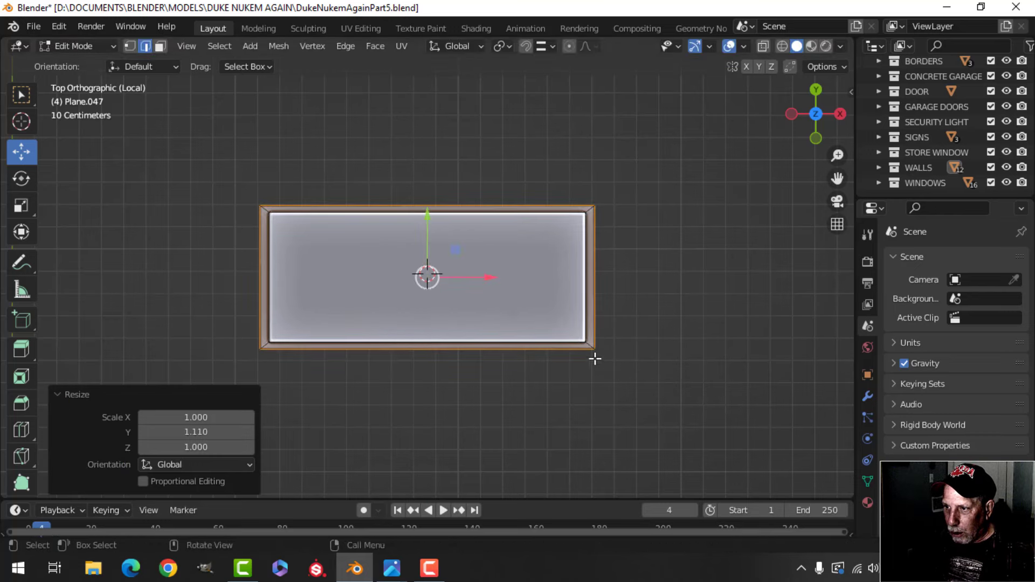
- Extrude the widened face about 0.05 m along its normal to form a stepped second layer
middle_click_drag(593, 358, 521, 244)
key("e")
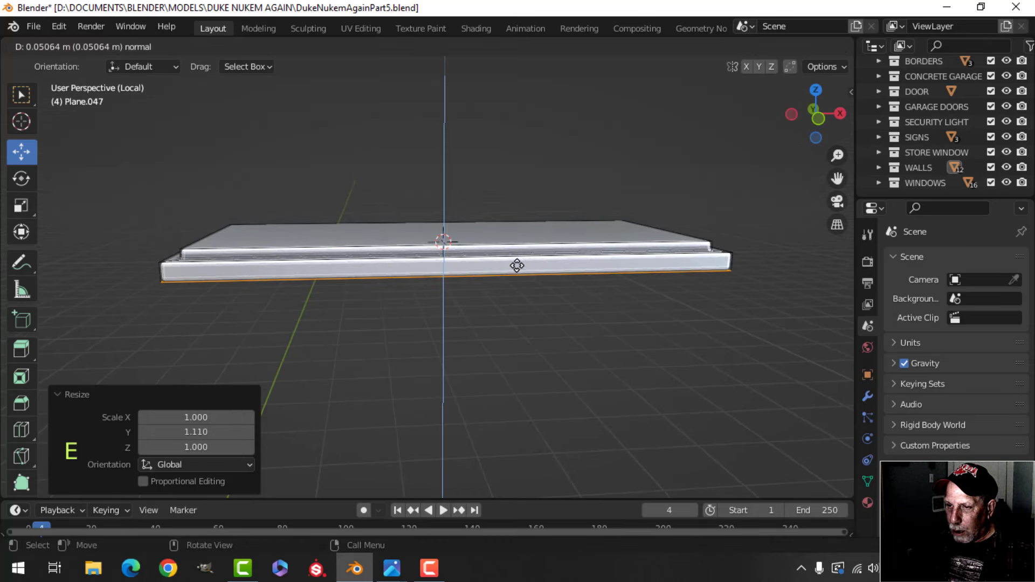
left_click(516, 265)
scroll(469, 399, "down", 2)
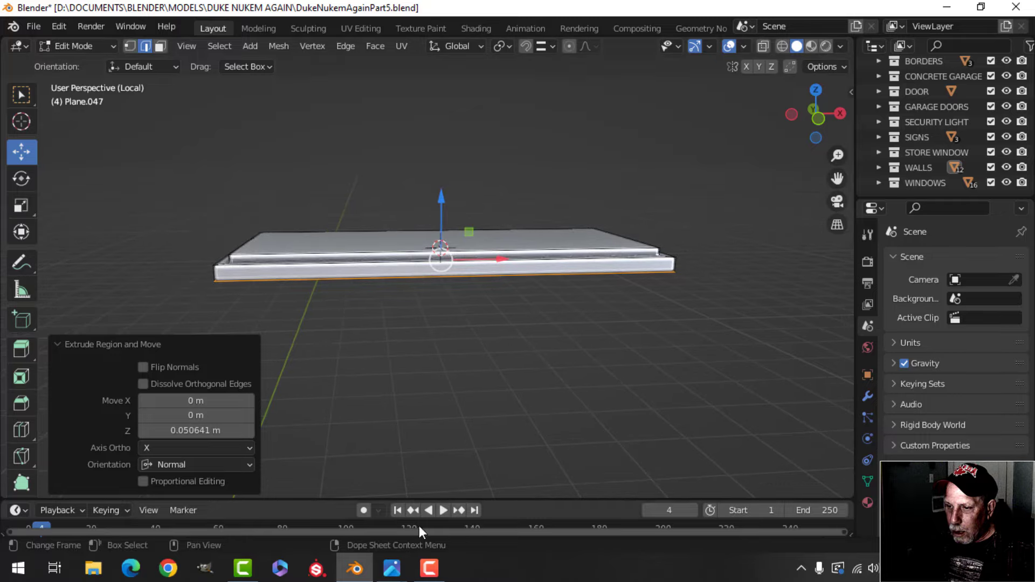
- Switch to Photos and examine the balconies above the pharmacy door in courtyard.jpg and the second Duke Nukem reference image
mouse_move(400, 570)
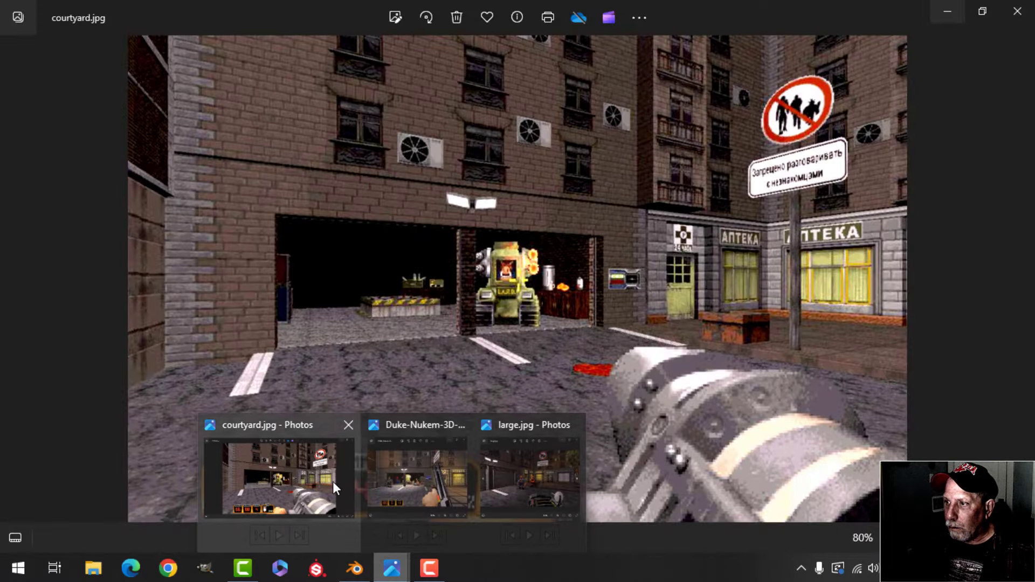
left_click(332, 480)
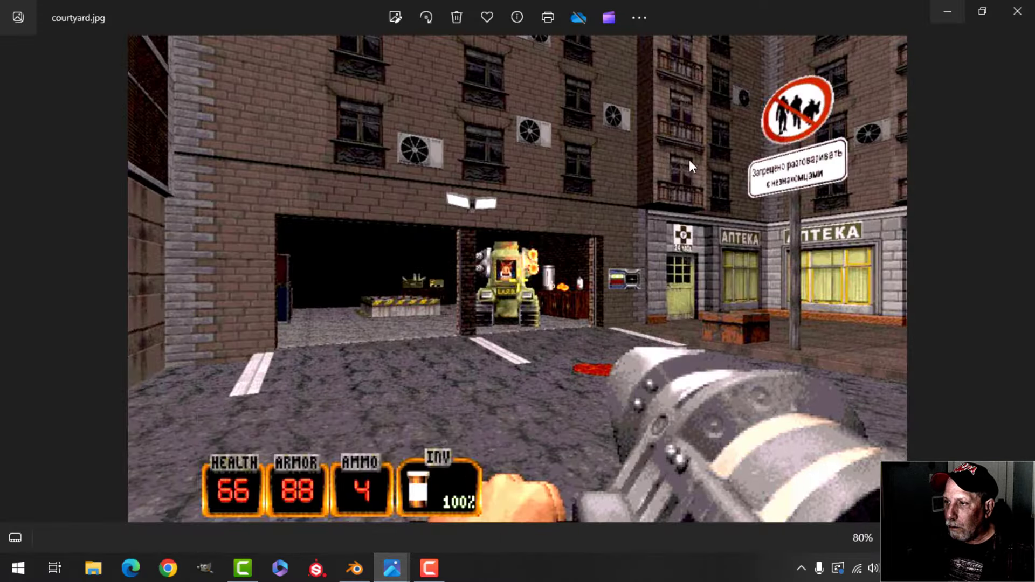
scroll(689, 160, "up", 2)
scroll(700, 160, "up", 4)
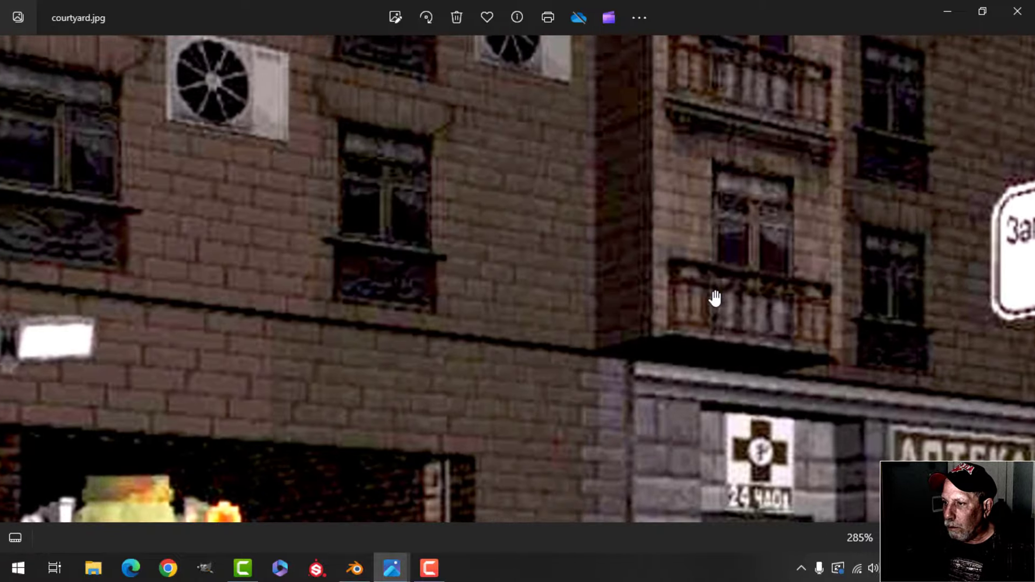
scroll(711, 162, "down", 1)
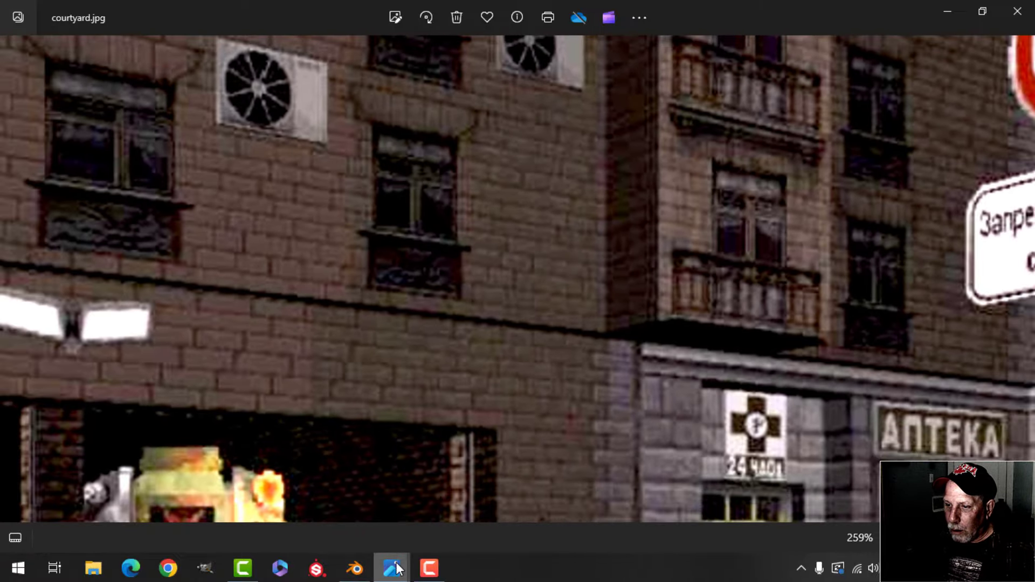
mouse_move(397, 568)
left_click(404, 512)
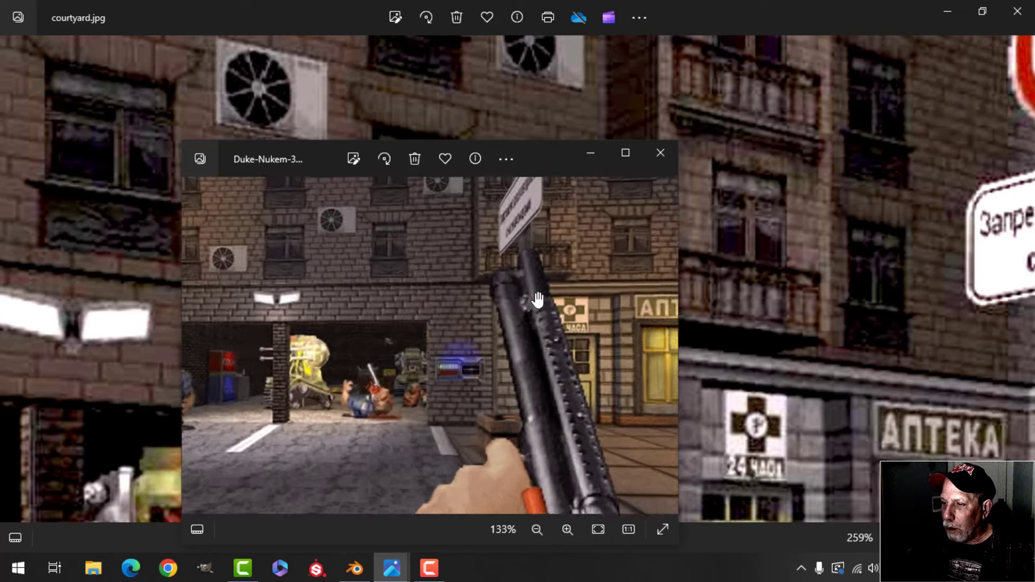
scroll(537, 299, "up", 3)
scroll(533, 299, "down", 1)
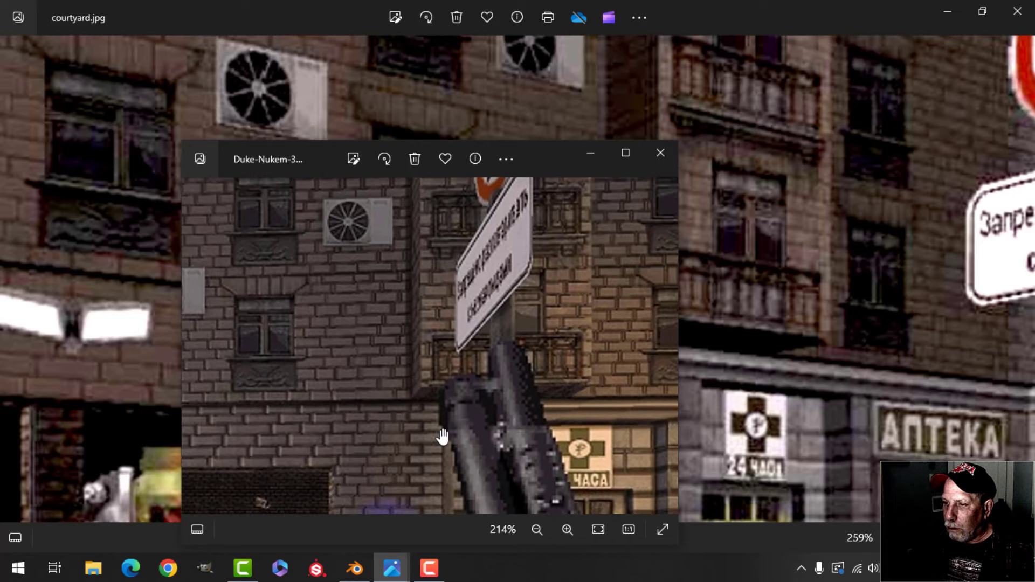
left_click(252, 568)
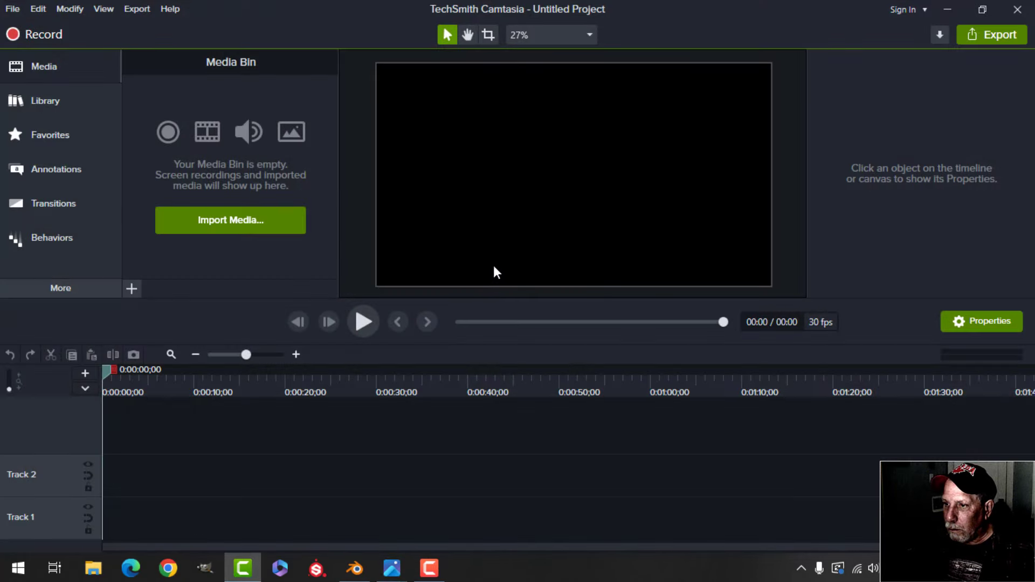
- Switch back to Blender, rotate the whole ledge 180° about the Y axis and leave local view
left_click(356, 569)
key("a")
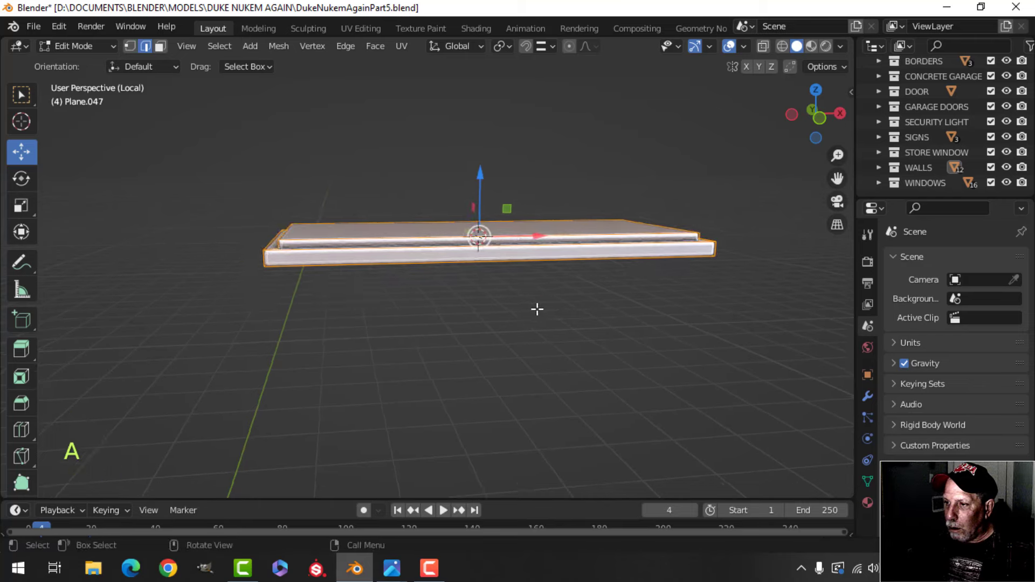
middle_click_drag(537, 309, 479, 329)
key("r")
key("y")
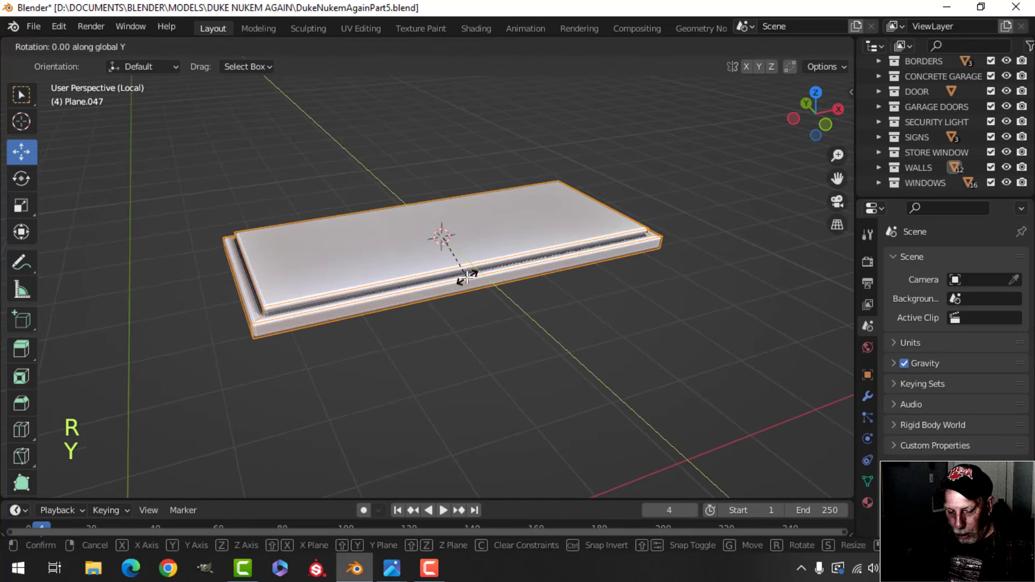
key("1")
key("8")
key("0")
key("Return")
middle_click_drag(467, 279, 442, 259)
key("/")
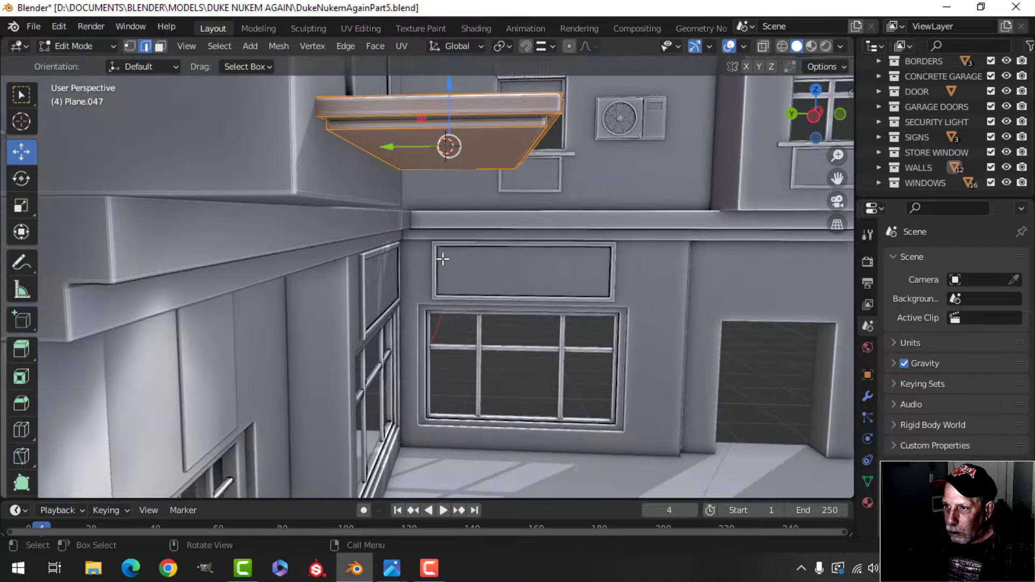
- Select the front corner vertex of the ledge on the garage side and snap the 3D cursor to it
middle_click_drag(425, 181, 361, 269)
key("alt+a")
key("Tab")
key("alt+a")
scroll(401, 228, "up", 2)
middle_click_drag(350, 270, 383, 291, "shift")
middle_click_drag(382, 294, 445, 296, "shift")
scroll(439, 286, "up", 3)
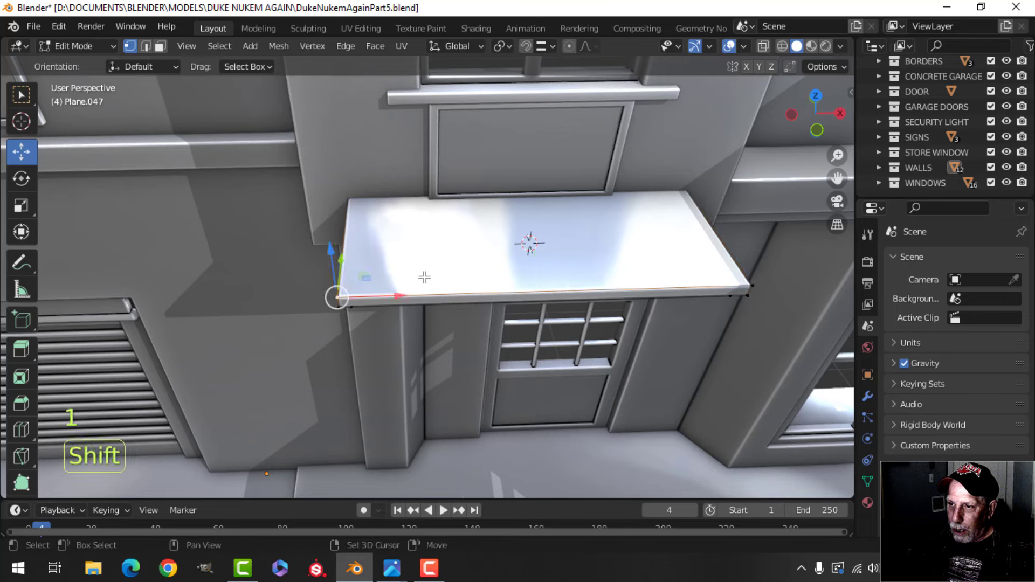
middle_click_drag(343, 287, 366, 277, "shift")
key("shift+s")
left_click(430, 355)
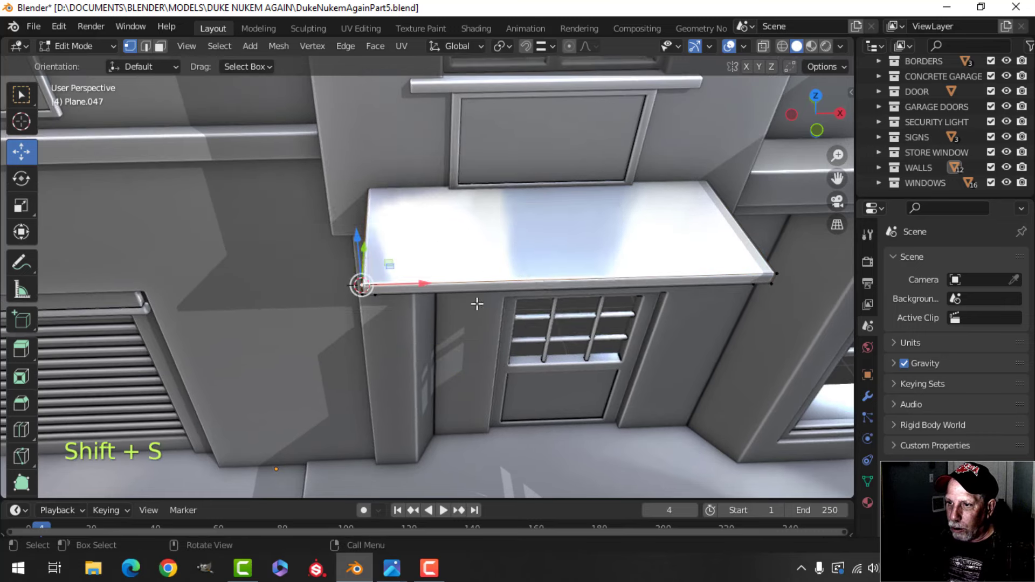
- Add a plane at the 3D cursor in Object Mode and scale it down to a small square
key("Tab")
middle_click_drag(476, 301, 497, 289, "shift")
key("shift+a")
mouse_move(471, 228)
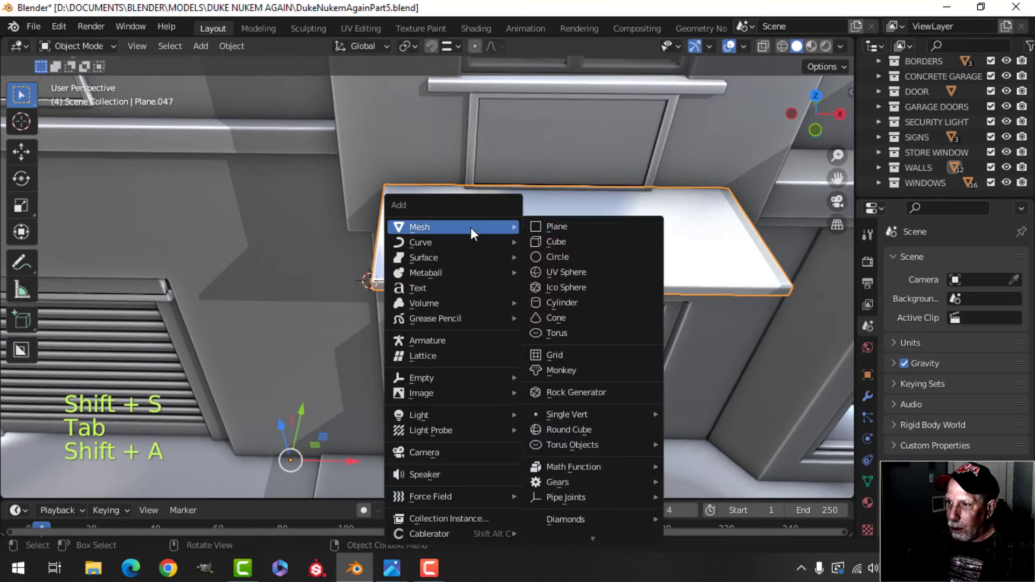
left_click(534, 225)
key("s")
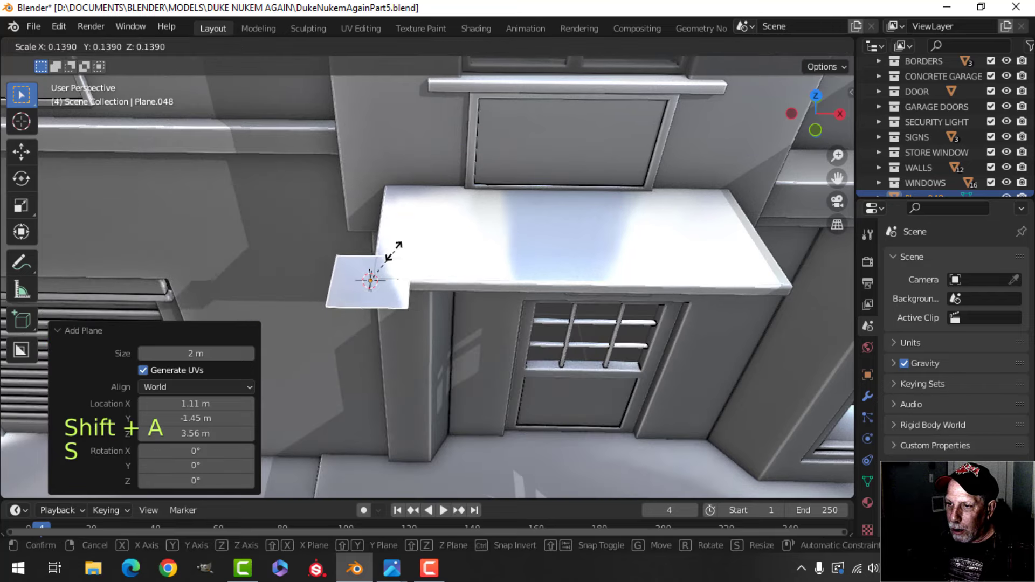
left_click(380, 267)
- Move the small plane inward along X and Y onto the ledge's front corner and scale it down further
left_click_drag(426, 284, 463, 250)
middle_click_drag(463, 251, 523, 261)
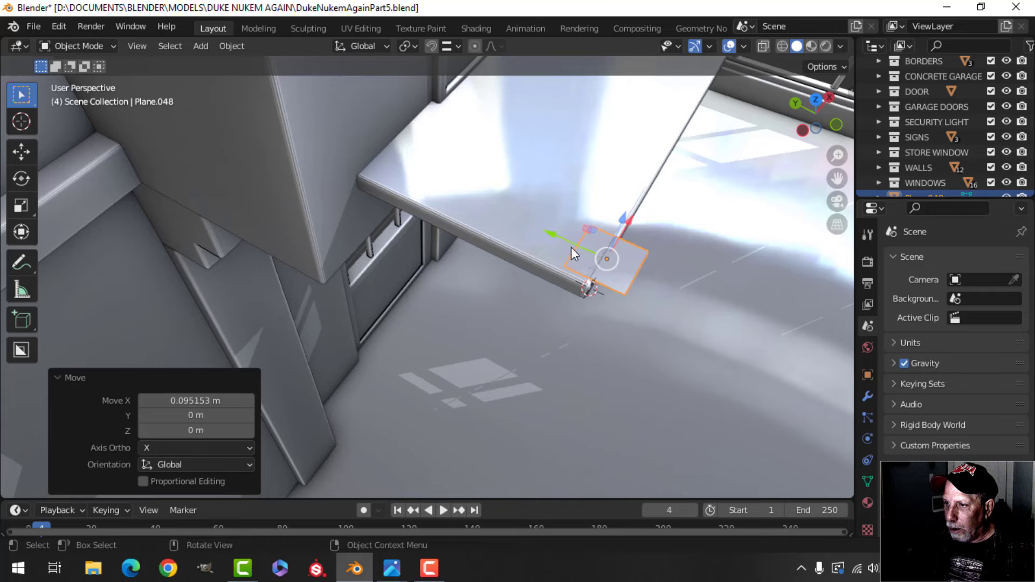
left_click_drag(571, 247, 518, 223)
middle_click_drag(594, 234, 548, 245)
key("s")
left_click(558, 218)
left_click_drag(541, 261, 522, 263)
- Isolate the ledge and the small plane together in local view
key("Tab")
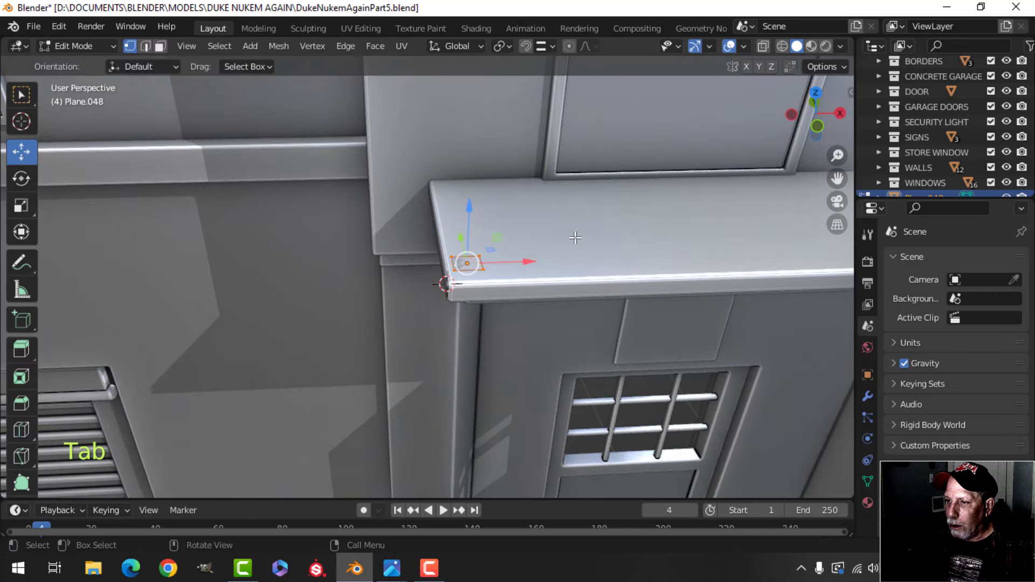
key("Tab")
left_click(583, 281)
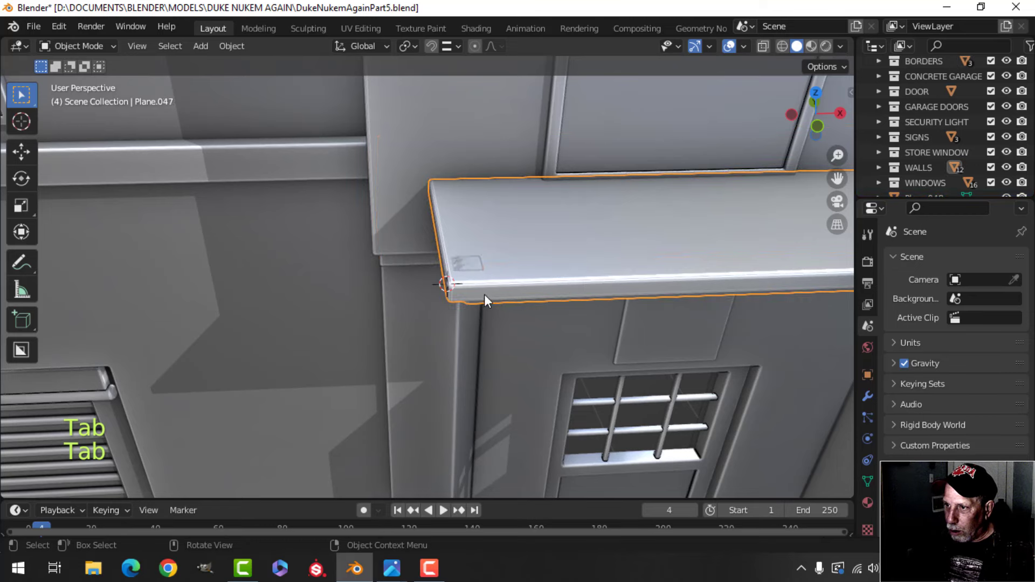
left_click(475, 266, "shift")
key("KP_Divide")
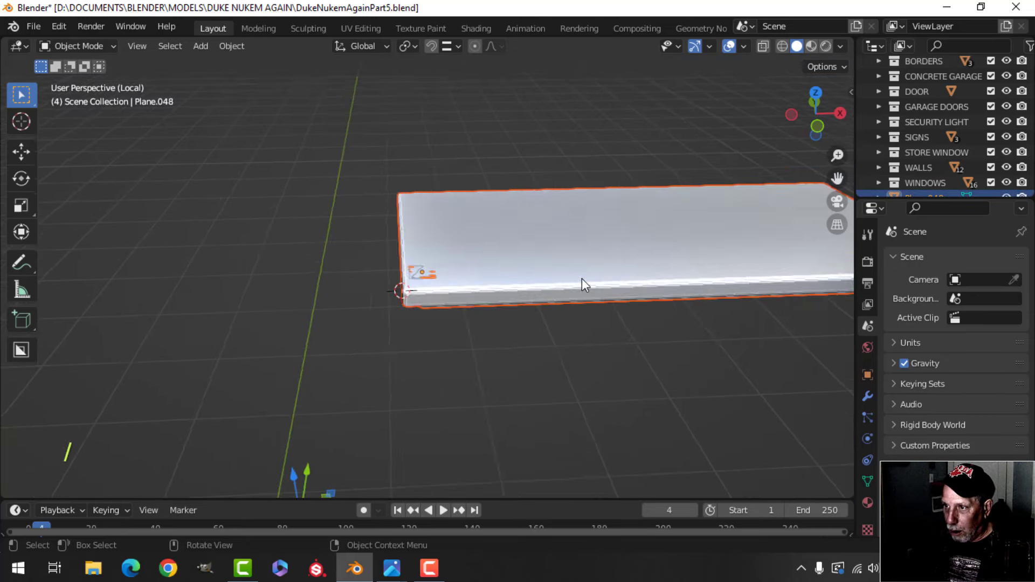
left_click(293, 302)
middle_click_drag(293, 302, 462, 331, "shift")
- Extrude the small plane upward into a short block for the base of a railing post
left_click(326, 312)
key("Tab")
key("a")
key("e")
left_click(461, 329)
left_click_drag(408, 252, 416, 225)
middle_click_drag(484, 265, 502, 238)
scroll(491, 276, "up", 2)
scroll(442, 282, "up", 2)
middle_click_drag(442, 282, 578, 300)
- Move the whole block about 0.044 m toward the ledge's front edge in top view
key("a")
key("KP_7")
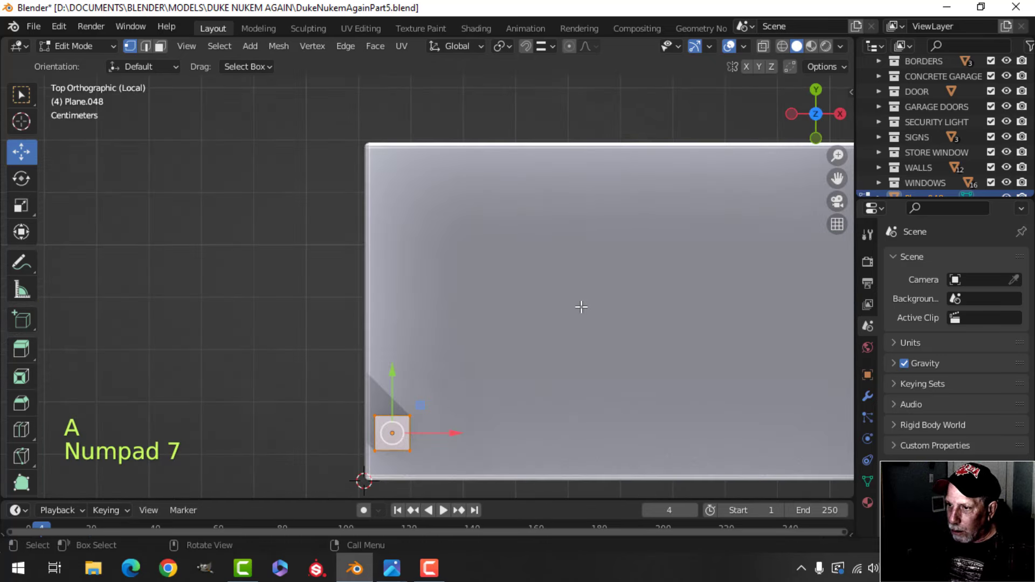
middle_click_drag(523, 323, 524, 315, "shift")
key("g")
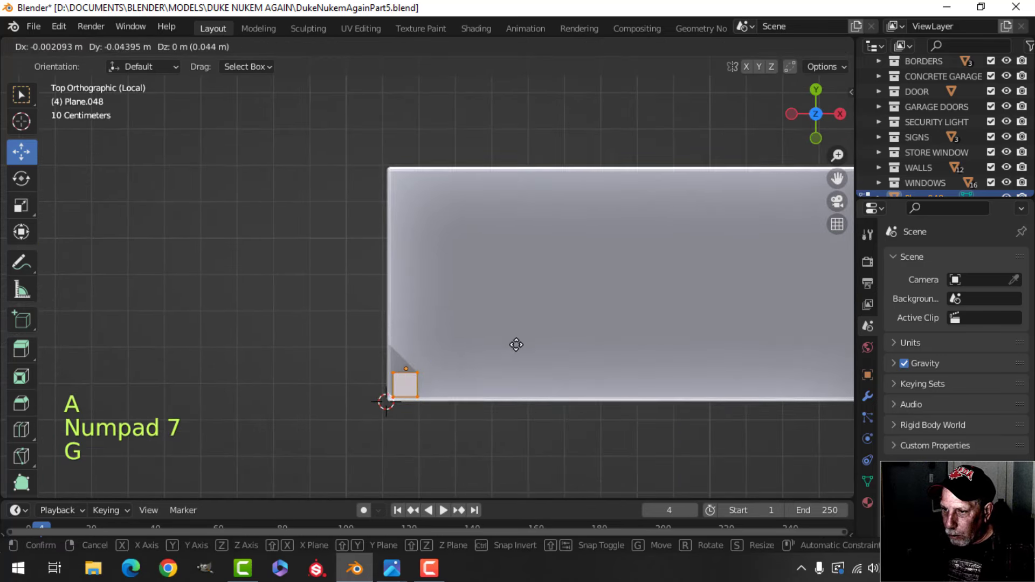
left_click(516, 344)
middle_click_drag(486, 397, 500, 339, "shift")
key("alt+a")
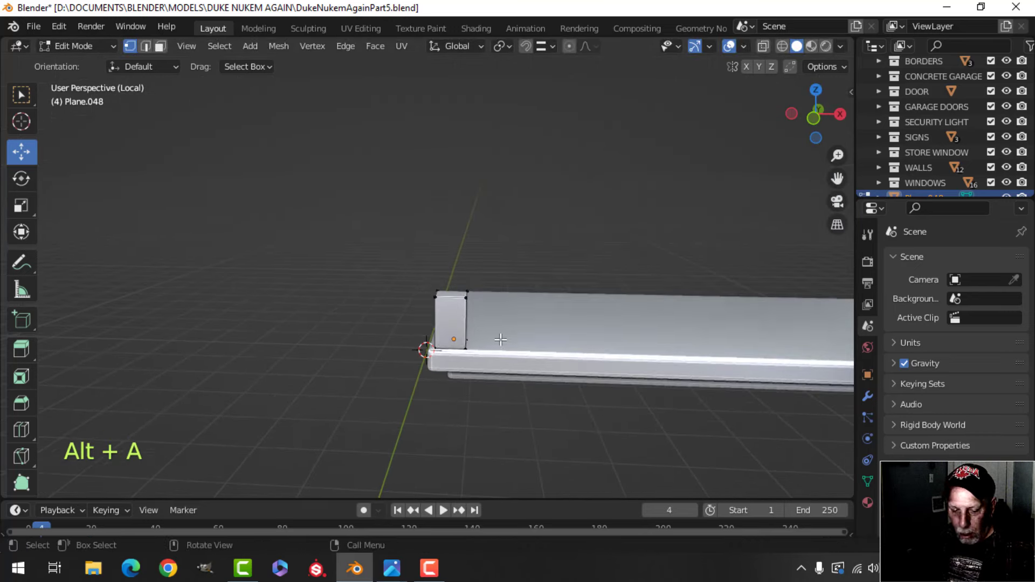
- Extrude the block's top face and scale it down to form a tapered neck
mouse_move(468, 303)
middle_mouse_down()
mouse_move(447, 304)
mouse_move(487, 308)
middle_mouse_up()
left_click(460, 296)
mouse_move(467, 252)
left_mouse_down()
mouse_move(465, 267)
mouse_move(470, 237)
mouse_move(460, 247)
left_mouse_up()
key("e")
right_click(469, 275)
key("s")
left_click(488, 263)
middle_click_drag(552, 269, 533, 284, "shift")
scroll(563, 278, "down", 2)
- Extrude the neck's top face upward into a tall, thin post
middle_click_drag(547, 288, 525, 286)
key("e")
right_click(520, 286)
left_click_drag(435, 244, 464, 153)
middle_click_drag(463, 153, 564, 213)
middle_click_drag(537, 237, 523, 273, "shift")
key("Tab")
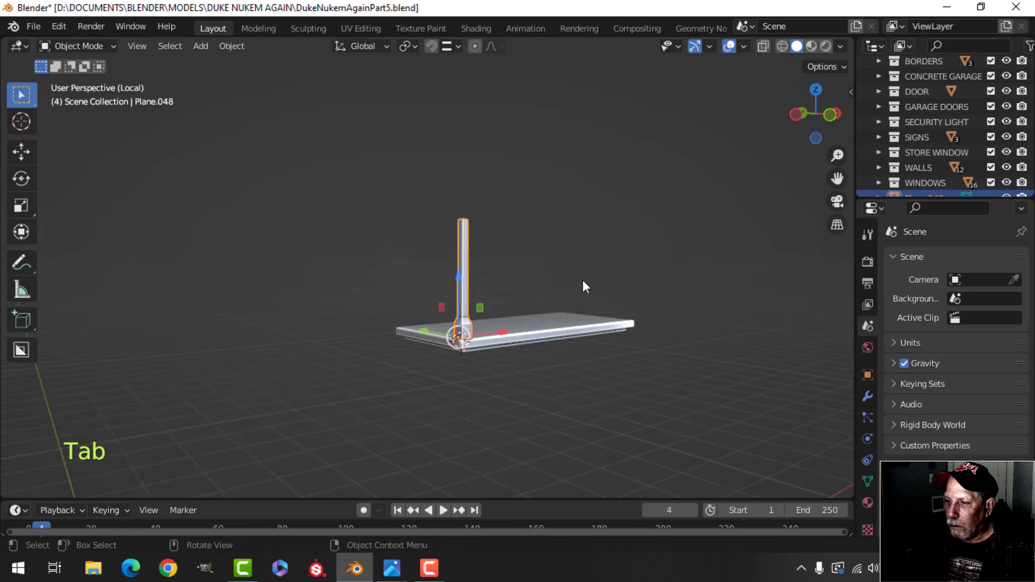
- Leave local view and lower the post's top face about 0.044 m along Z in front view
key("/")
scroll(607, 240, "down", 3)
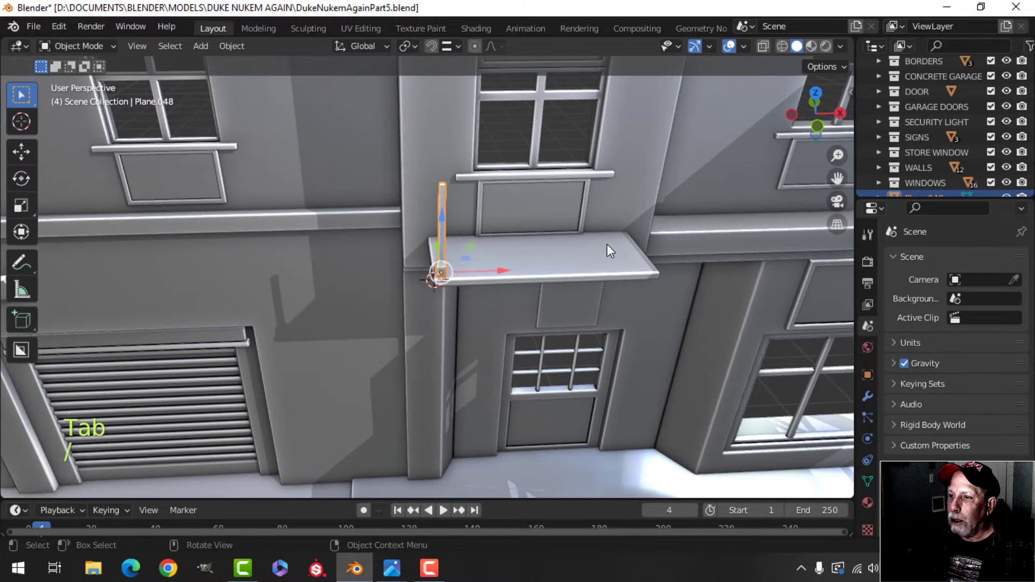
key("alt+a")
middle_click_drag(605, 255, 400, 179, "shift")
key("KP_1")
left_click(400, 179)
key("Tab")
key("z")
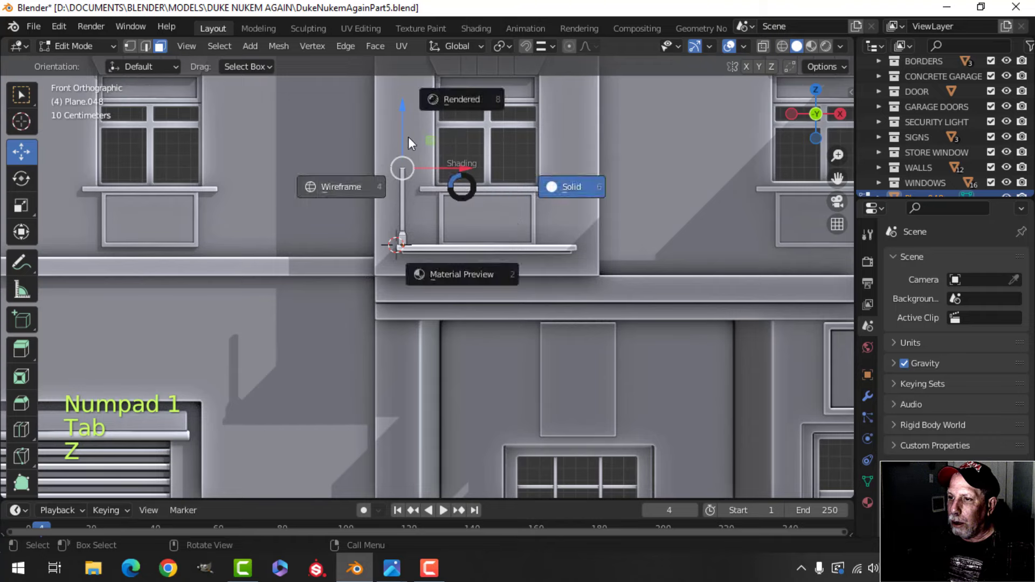
left_click_drag(403, 106, 411, 119)
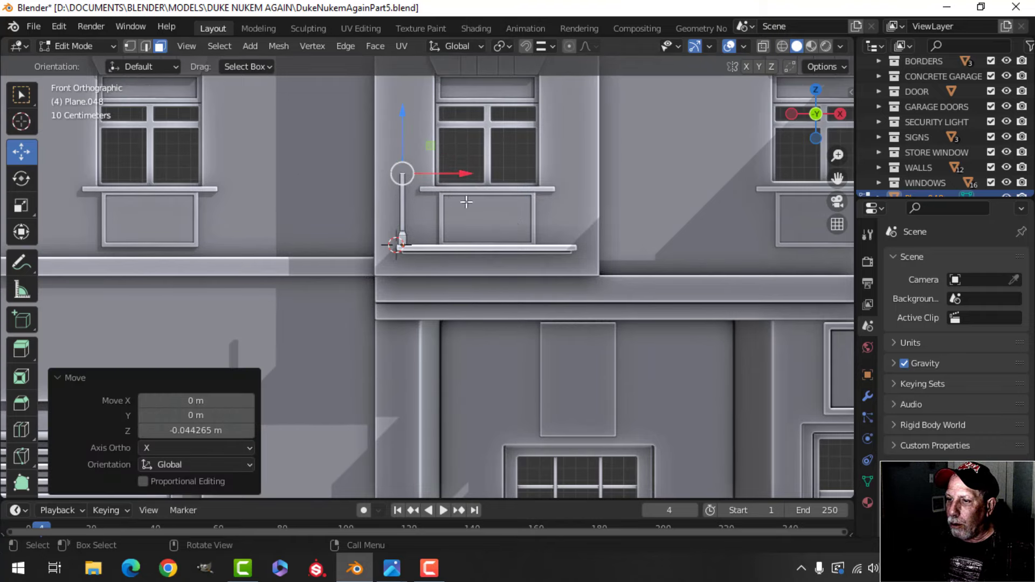
key("Tab")
- Select the tapered neck faces at the post's base in front wireframe view and lower them slightly along Z
mouse_move(434, 230)
middle_mouse_down()
mouse_move(517, 264)
mouse_move(549, 264)
mouse_move(492, 289)
mouse_move(522, 264)
mouse_move(576, 283)
mouse_move(520, 268)
middle_mouse_up()
key("alt+a")
scroll(491, 289, "up", 3)
key("Tab")
key("KP_1")
key("z")
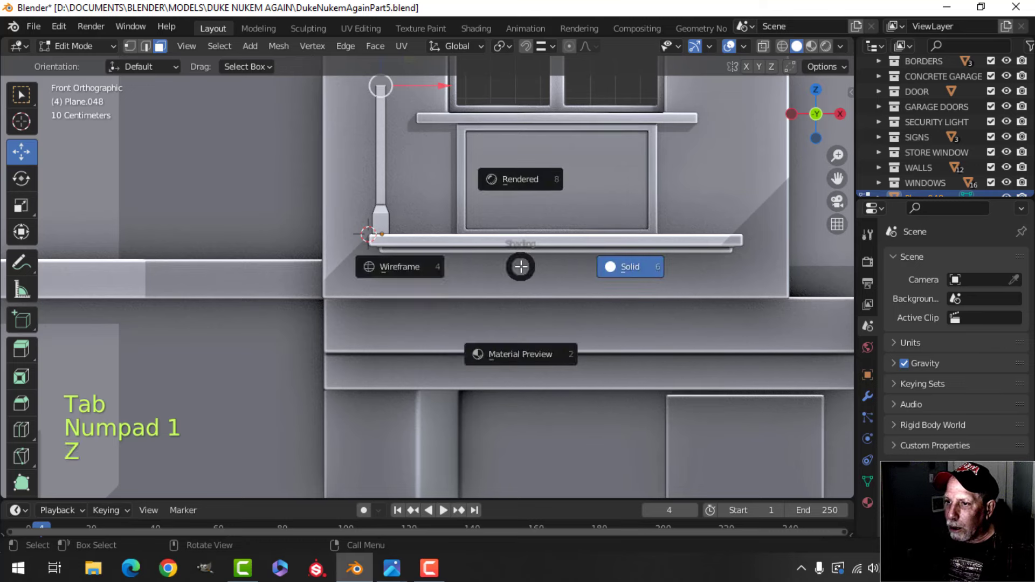
left_click(399, 267)
key("alt+a")
key("b")
left_click_drag(319, 175, 418, 215)
middle_click_drag(418, 215, 443, 268, "shift")
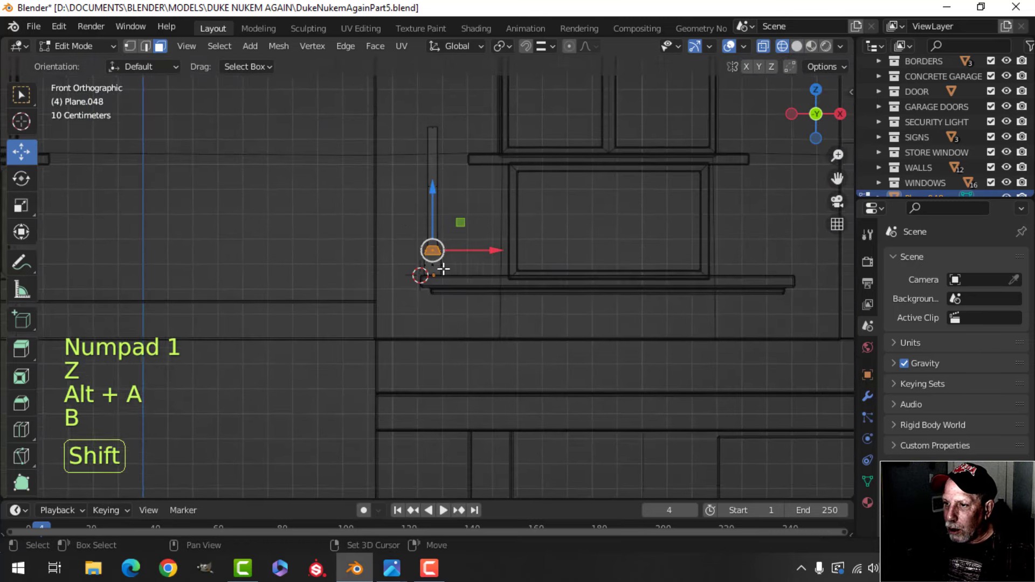
scroll(442, 268, "up", 3)
left_click_drag(434, 186, 435, 193)
key("alt+a")
key("z")
left_click(561, 194)
key("Tab")
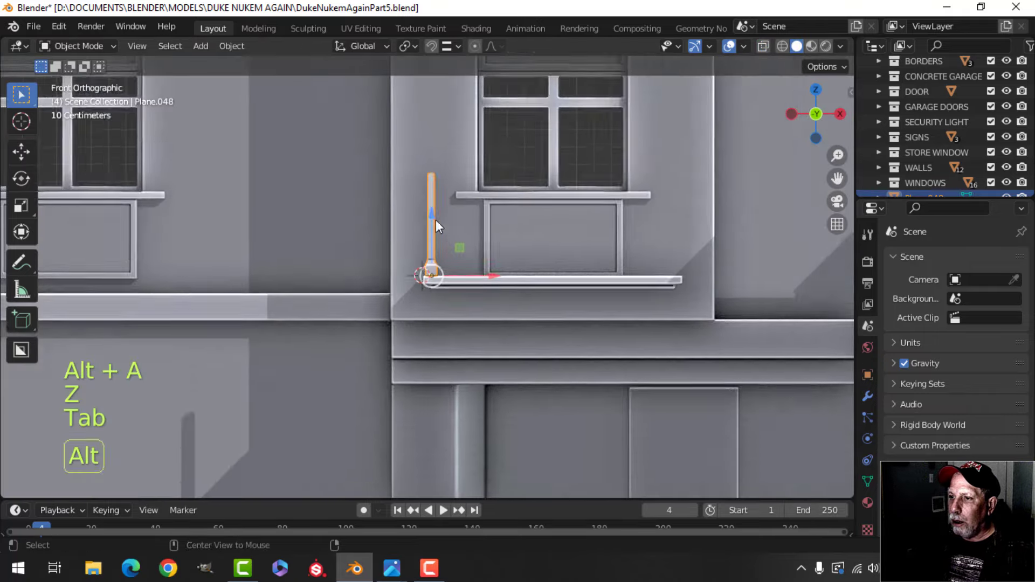
- Scale the whole post mesh to about 0.853 in X and Y, keeping its height
key("alt+a")
middle_click_drag(435, 219, 488, 259)
scroll(547, 241, "up", 3)
scroll(495, 238, "up", 2)
scroll(483, 233, "down", 3)
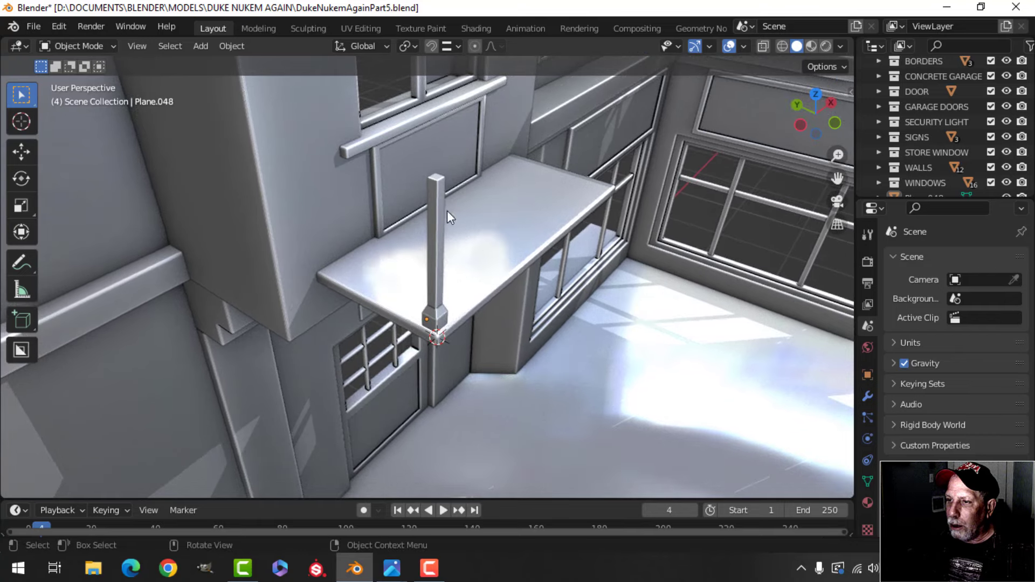
middle_click_drag(441, 202, 504, 235, "shift")
left_click(451, 195)
scroll(456, 199, "up", 2)
scroll(456, 228, "down", 2)
scroll(487, 204, "up", 3)
key("Tab")
key("a")
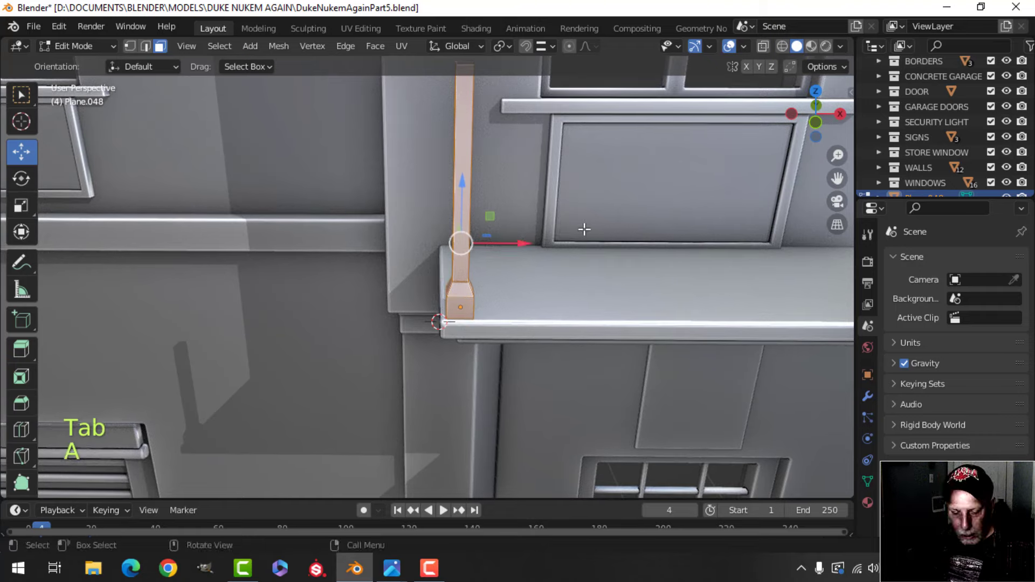
key("s")
key("shift+z")
left_click(560, 232)
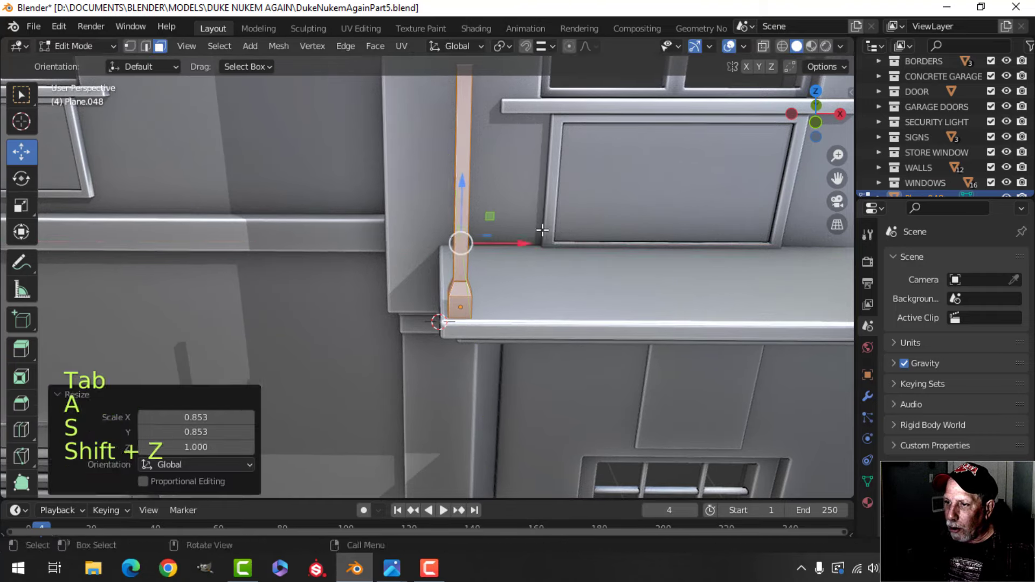
middle_click_drag(560, 232, 523, 112)
- Lower the post's top face along Z to shorten the shaft, and delete that face to leave it open
key("alt+a")
left_click(512, 226)
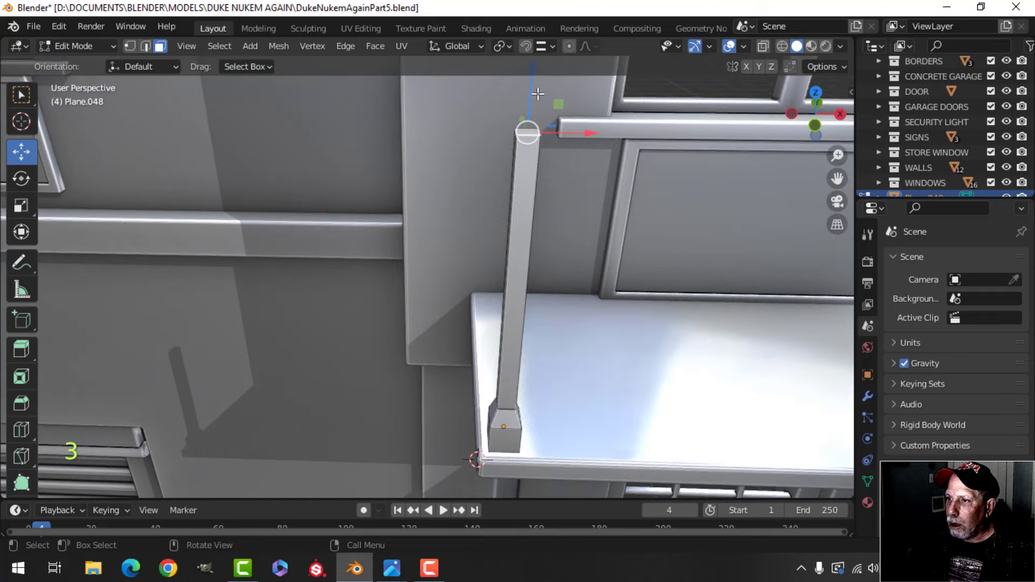
left_click_drag(538, 94, 540, 174)
left_click_drag(534, 234, 584, 268)
middle_click_drag(585, 268, 407, 227)
key("x")
left_click(537, 228)
- Duplicate the whole half post, rotate the copy 180 degrees about X, and raise it above the original
key("a")
key("shift+d")
right_click(431, 245)
type("rx180")
left_click(453, 248)
left_click_drag(404, 226, 409, 138)
- Bridge the open edge loops between the two post halves and dissolve the leftover seam edges
scroll(410, 148, "up", 3)
middle_click_drag(412, 178, 439, 226, "shift")
scroll(488, 235, "up", 3)
key("alt+a")
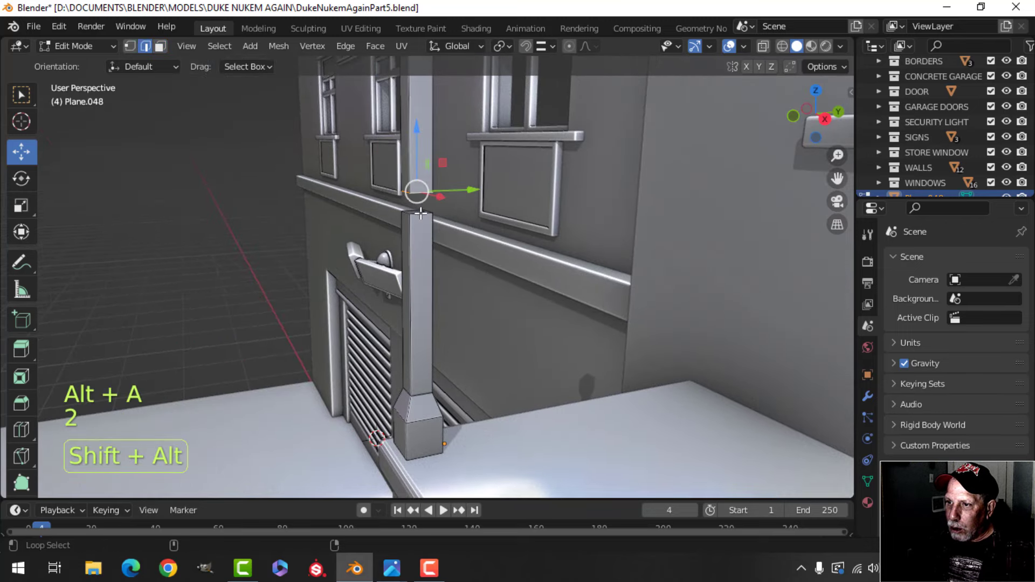
key("ctrl+e")
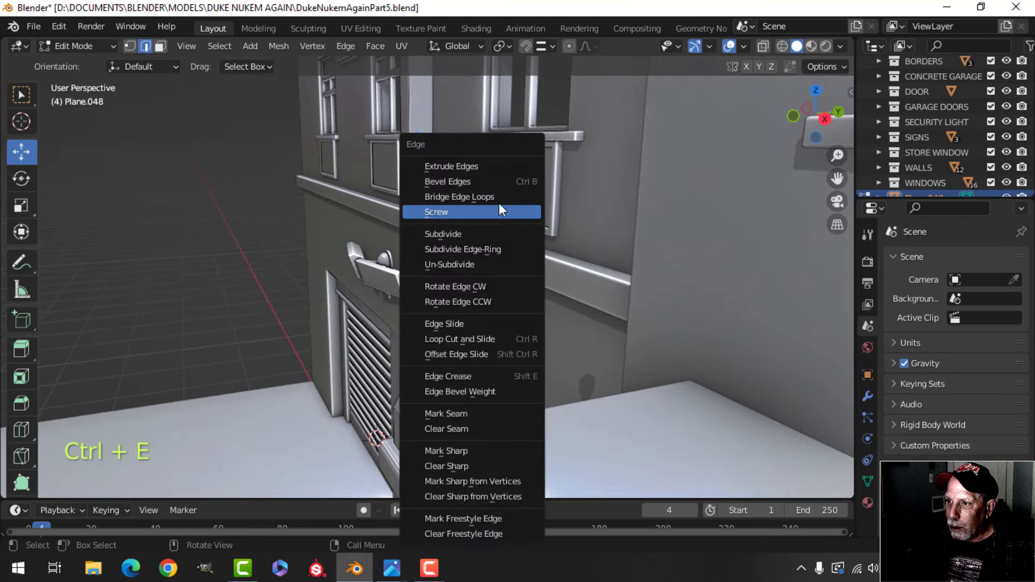
left_click(485, 197)
key("alt+a")
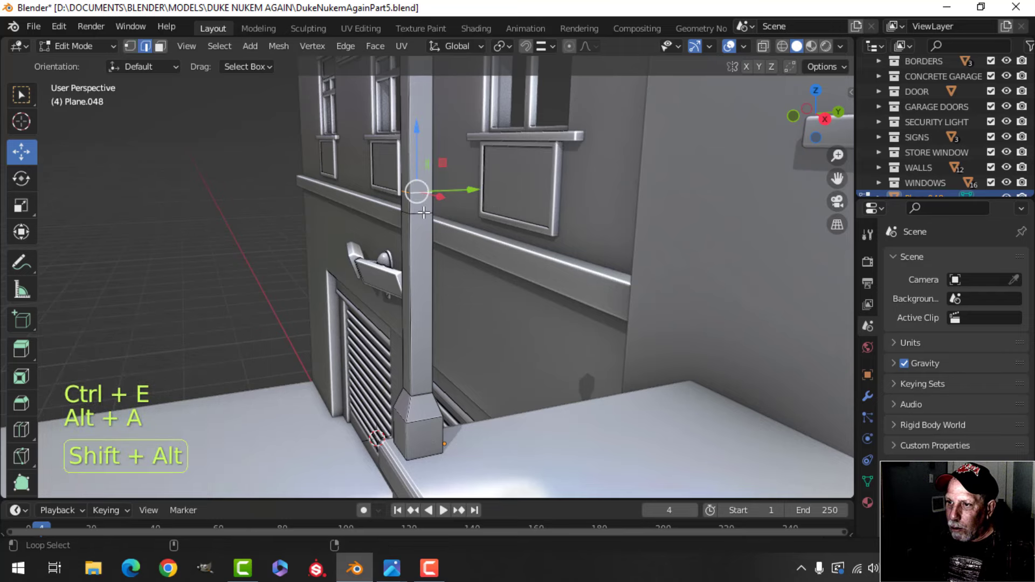
key("x")
left_click(446, 282)
scroll(501, 243, "down", 5)
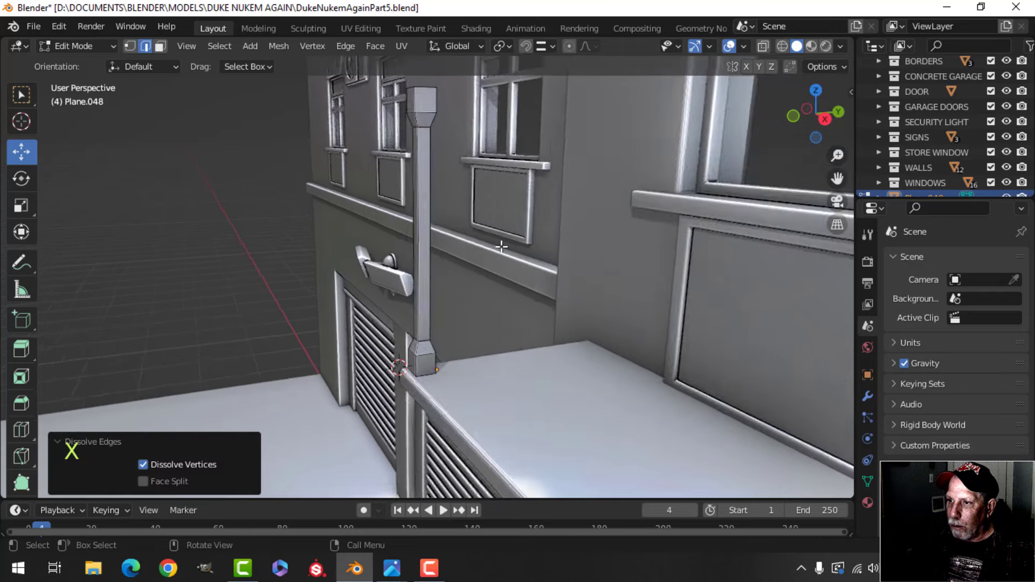
- Select the post's upper end block in front wireframe view and lower it along Z to shorten the post
key("a")
middle_click_drag(502, 243, 554, 250)
key("KP_1")
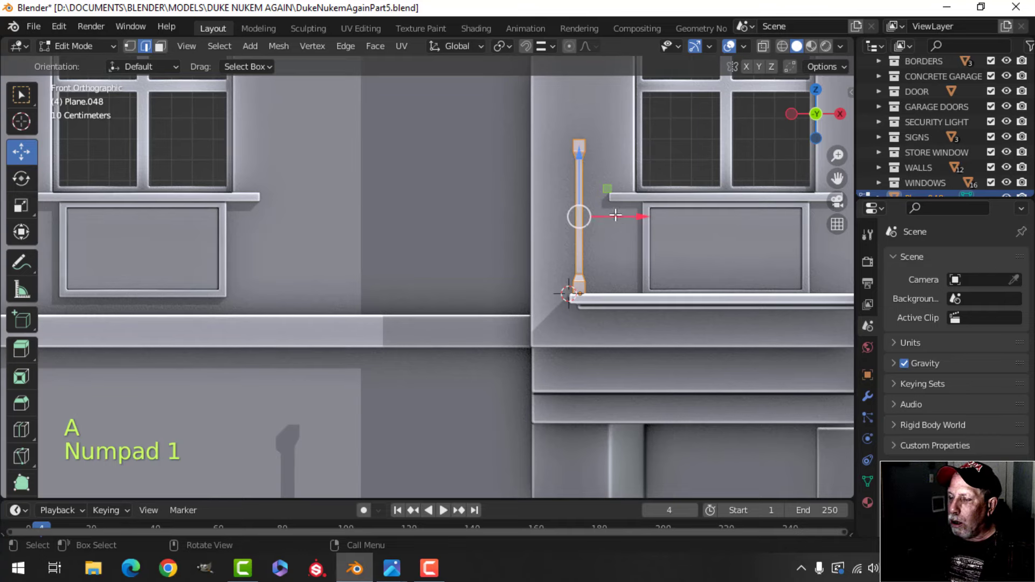
key("z")
left_click(506, 193)
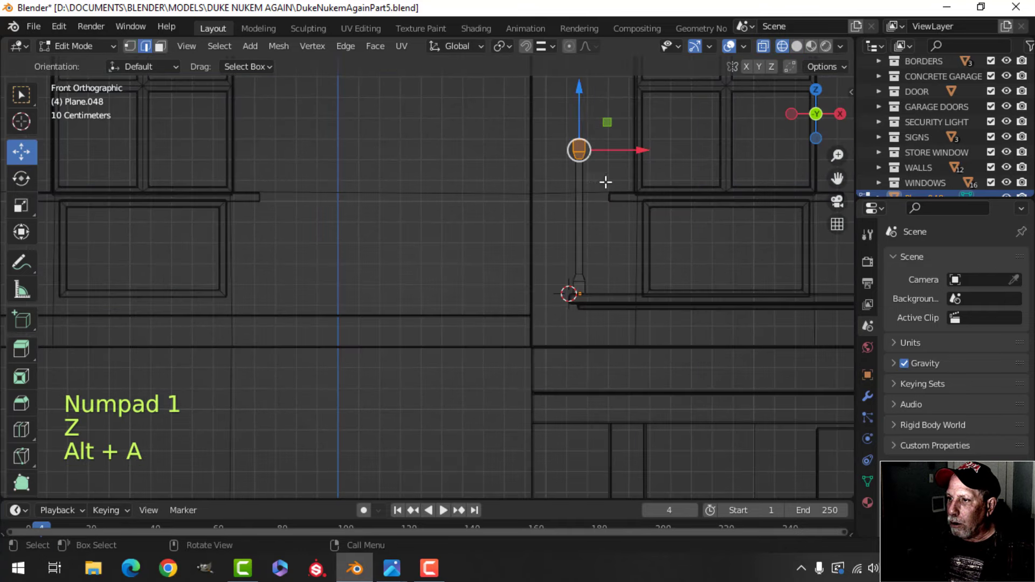
left_click_drag(577, 101, 586, 127)
key("alt+a")
key("z")
left_click(706, 154)
key("Tab")
key("alt+a")
- Add an Array modifier to the post with a relative X offset factor of 4.740
scroll(593, 222, "down", 3)
mouse_move(571, 231)
middle_mouse_down()
mouse_move(594, 260)
mouse_move(511, 206)
mouse_move(562, 238)
mouse_move(440, 218)
middle_mouse_up()
scroll(594, 260, "up", 3)
middle_click_drag(439, 218, 443, 219)
middle_click_drag(443, 220, 423, 184, "shift")
left_click(411, 163)
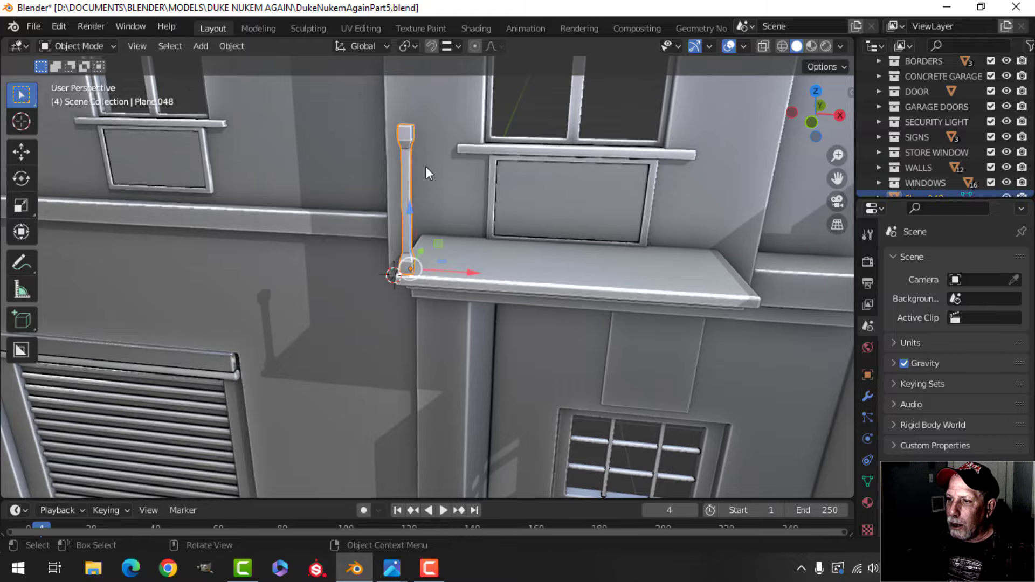
scroll(517, 213, "down", 5)
middle_click_drag(549, 227, 491, 174, "shift")
middle_click_drag(522, 228, 629, 281)
scroll(534, 303, "up", 4)
scroll(594, 276, "down", 2)
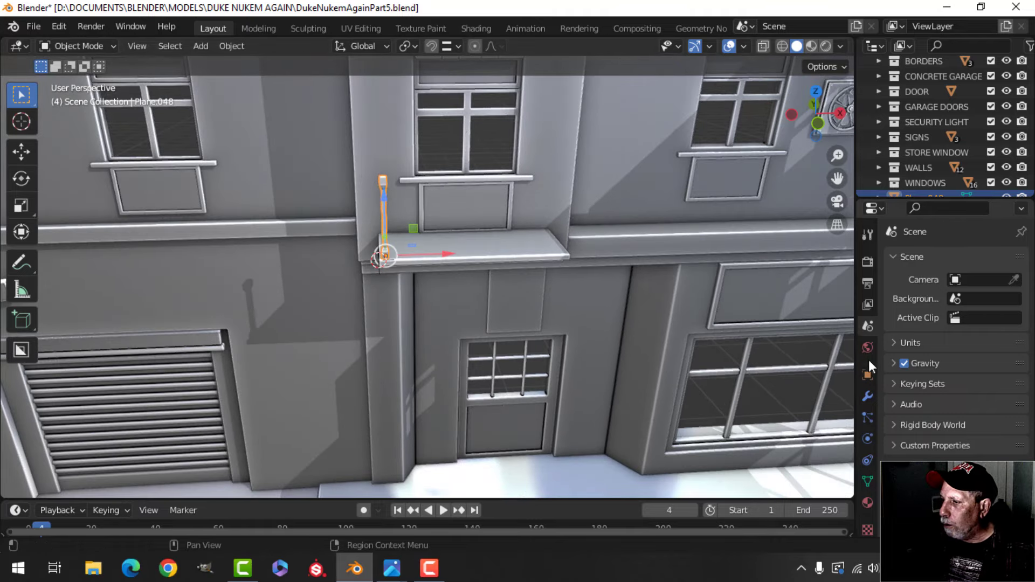
left_click(871, 395)
left_click(916, 260)
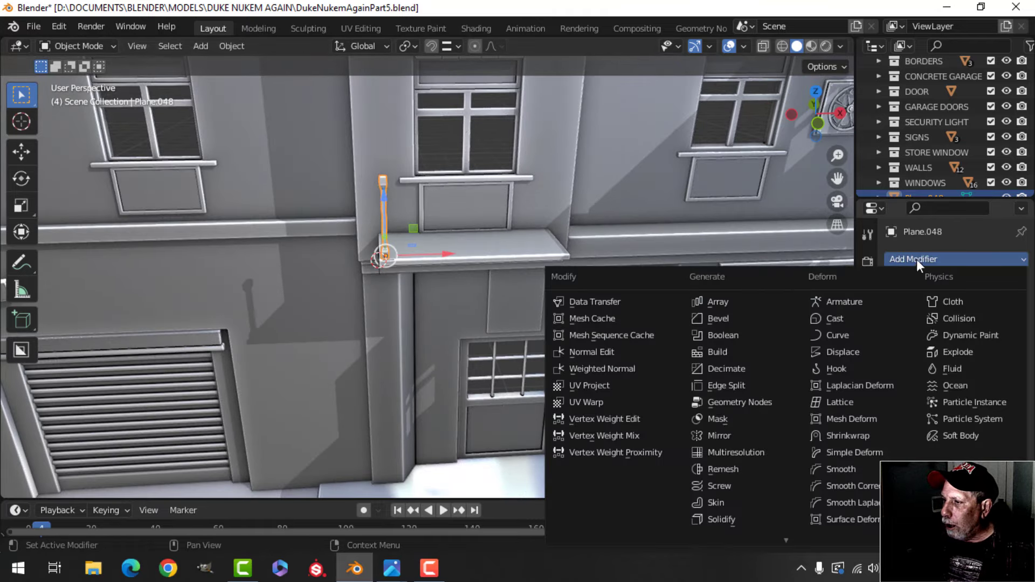
left_click(751, 301)
left_click_drag(958, 373, 986, 373, "shift")
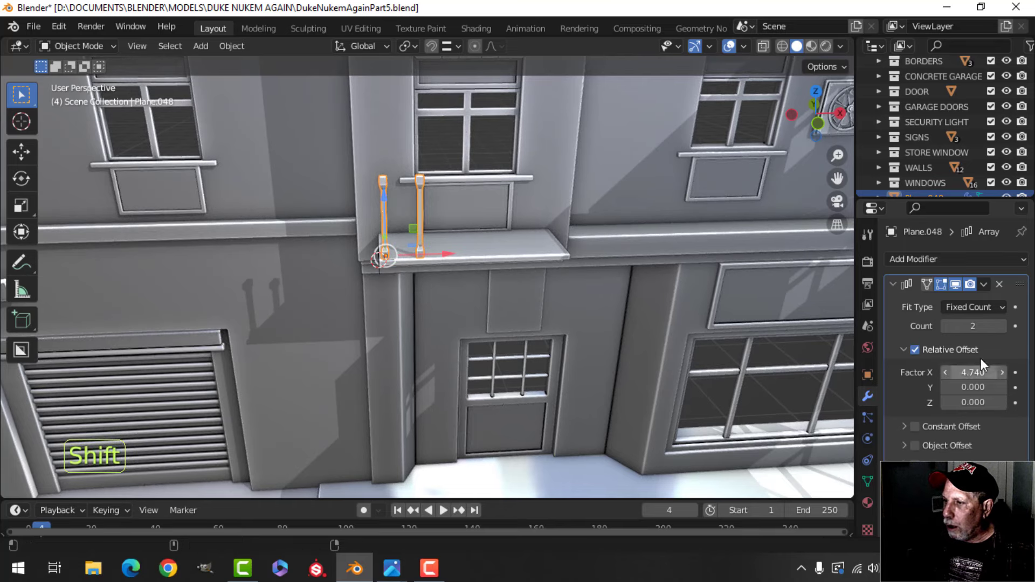
- Set the array's count to 5 and its relative X factor to 6.170, spreading the posts along the ledge's front
left_click(1000, 326)
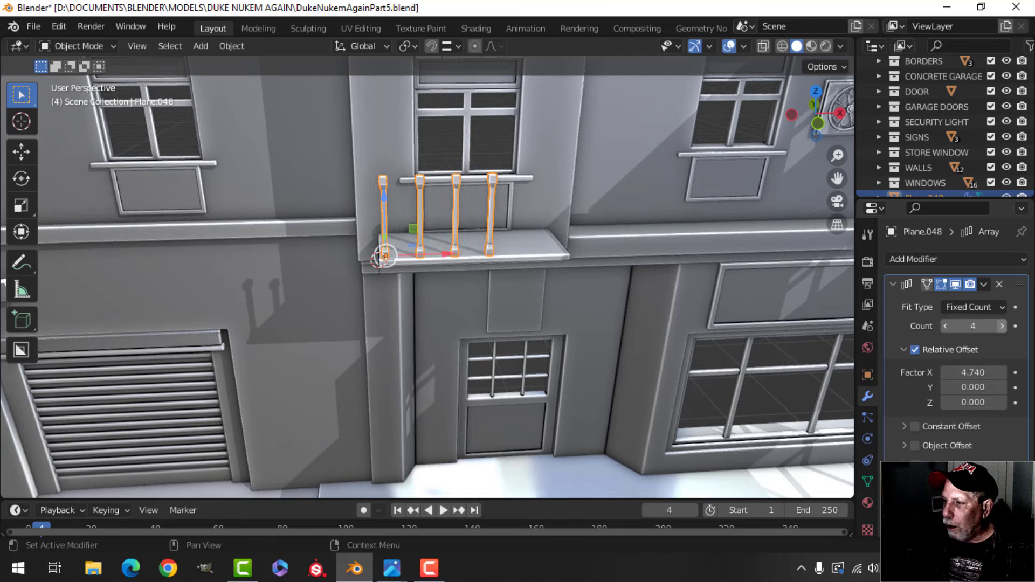
left_click_drag(954, 373, 976, 374, "shift")
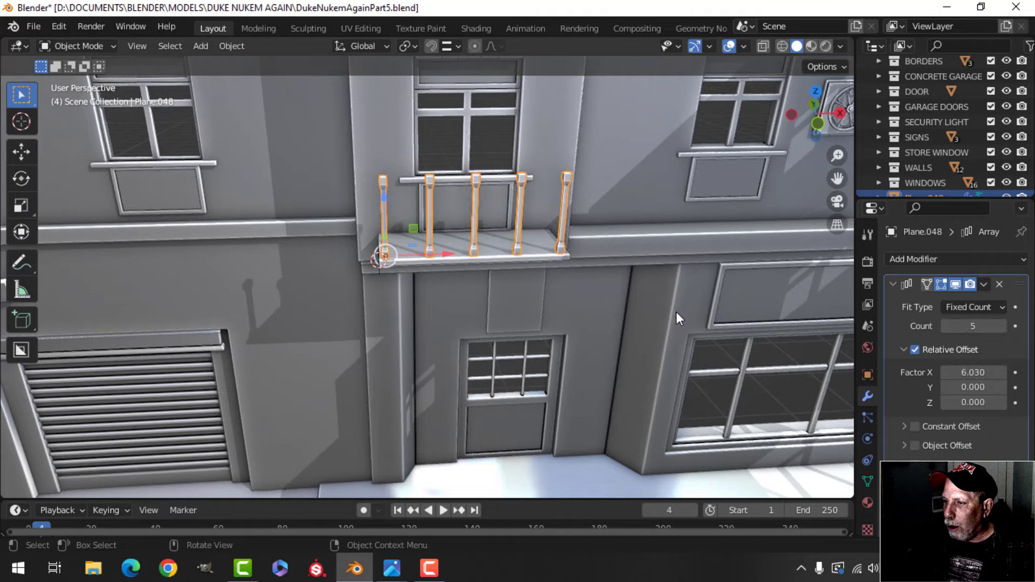
scroll(674, 312, "up", 4)
middle_click_drag(625, 308, 508, 341, "shift")
scroll(531, 323, "up", 2)
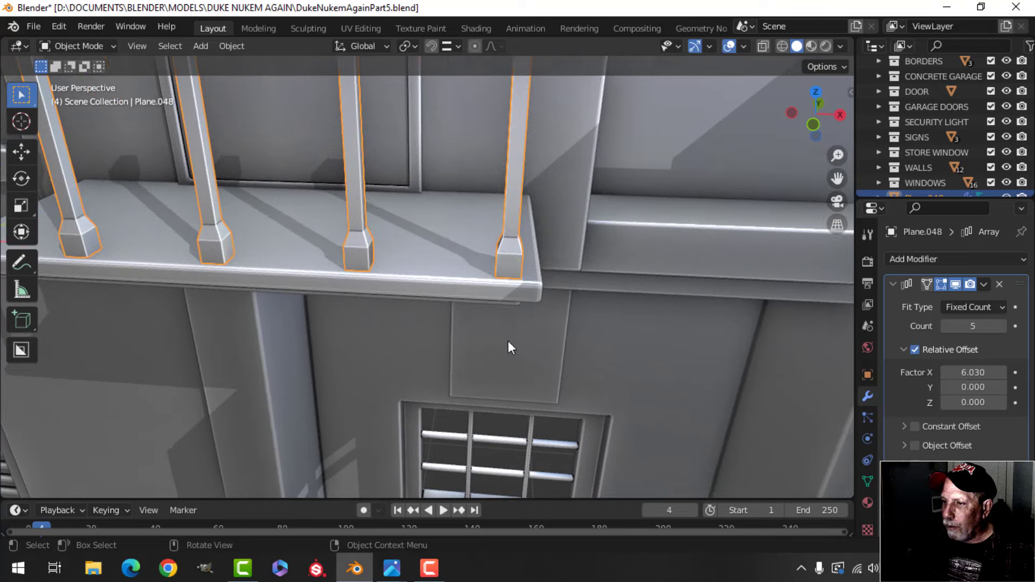
left_click_drag(976, 373, 978, 374, "shift")
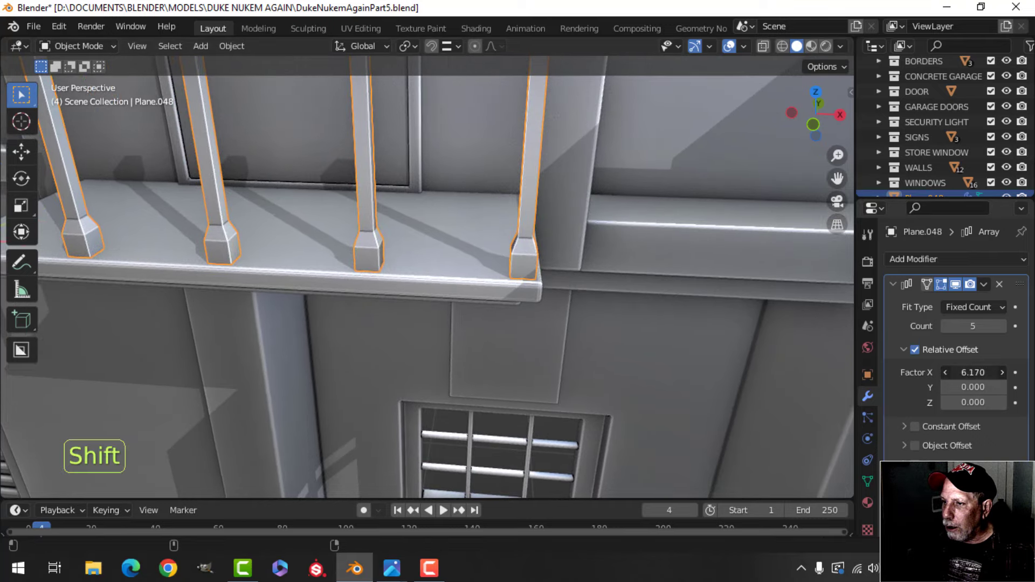
scroll(399, 286, "down", 5)
middle_click_drag(399, 286, 472, 209)
key("alt+a")
scroll(472, 209, "down", 6)
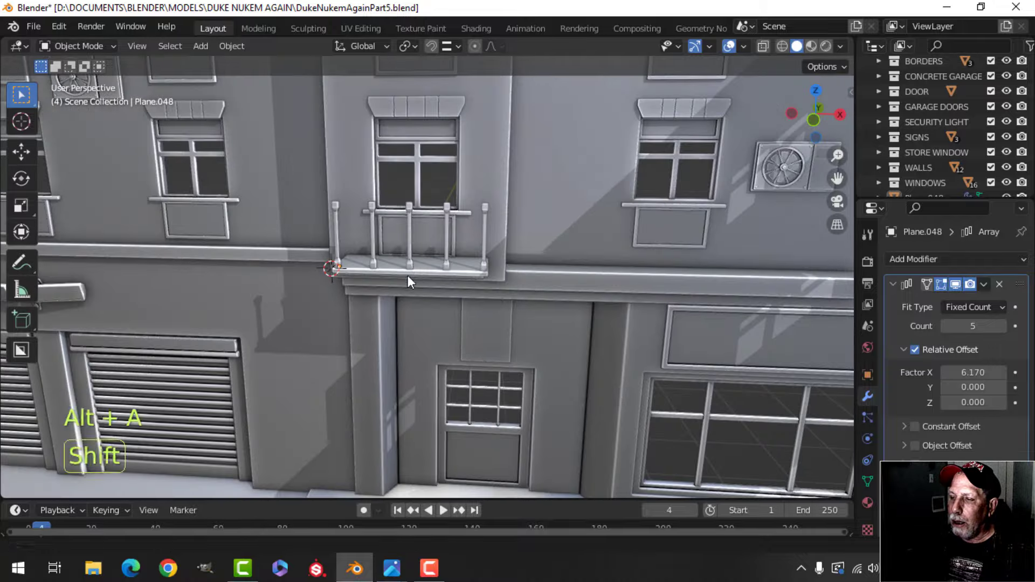
- Apply the Array modifier on the row of railing posts
middle_click_drag(407, 276, 389, 290)
scroll(389, 289, "up", 4)
middle_click_drag(451, 277, 387, 292, "shift")
left_click(414, 267)
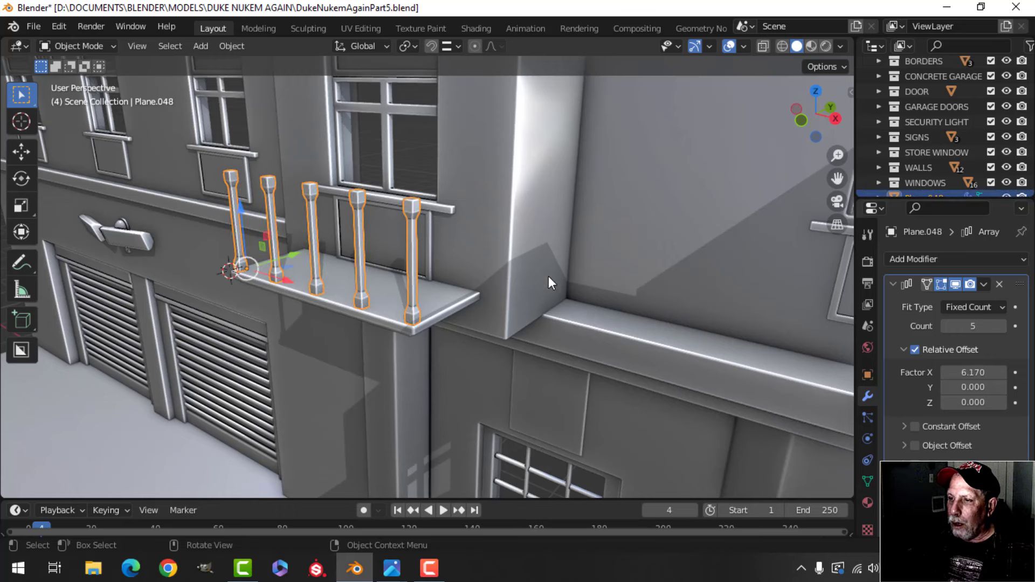
left_click(982, 285)
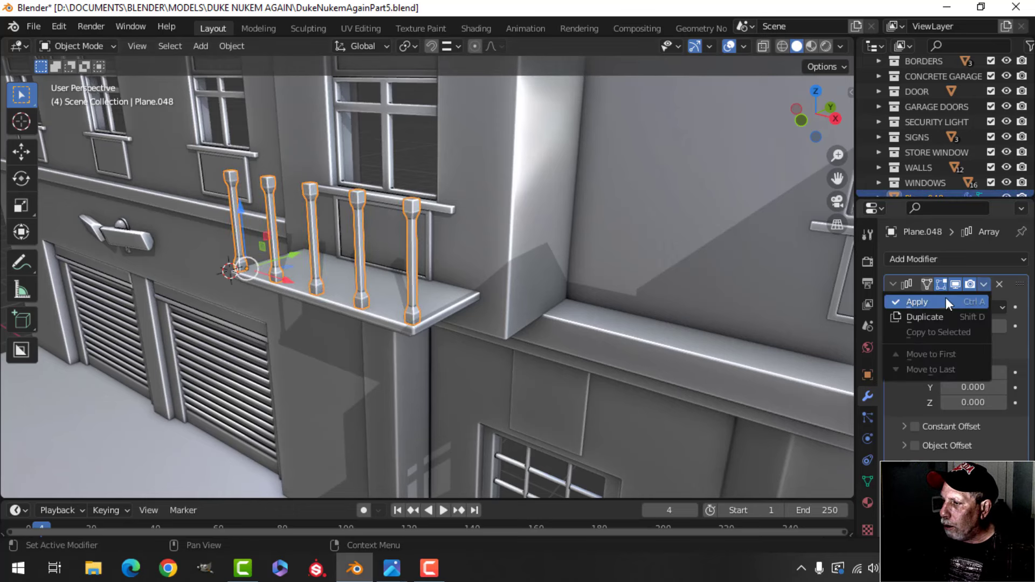
left_click(945, 296)
- Duplicate the front corner post at the row's far end and move the copy along Y to mid-ledge
key("Tab")
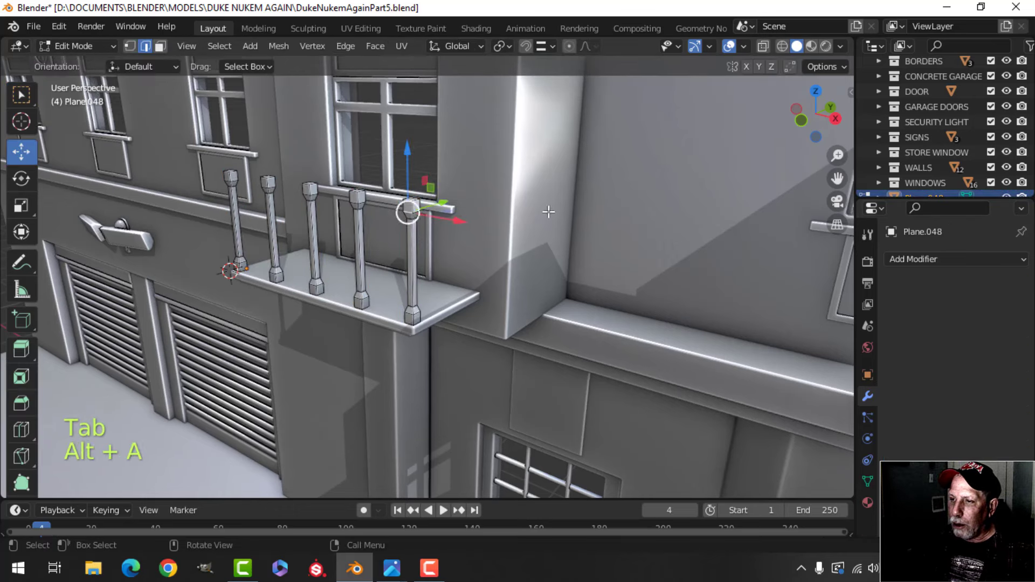
key("ctrl+l")
key("shift+d")
right_click(562, 211)
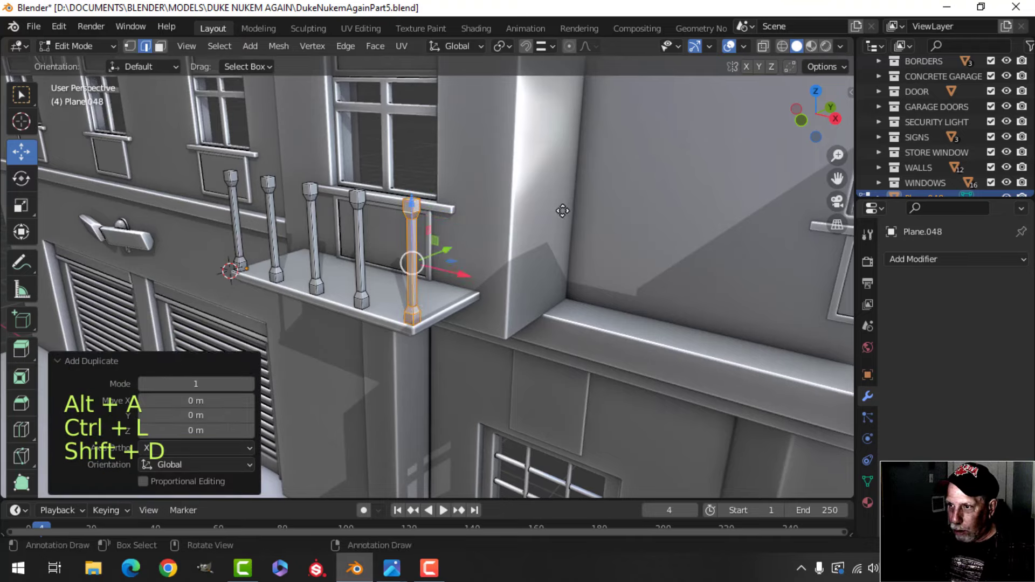
middle_click_drag(563, 212, 418, 258)
key("g")
key("y")
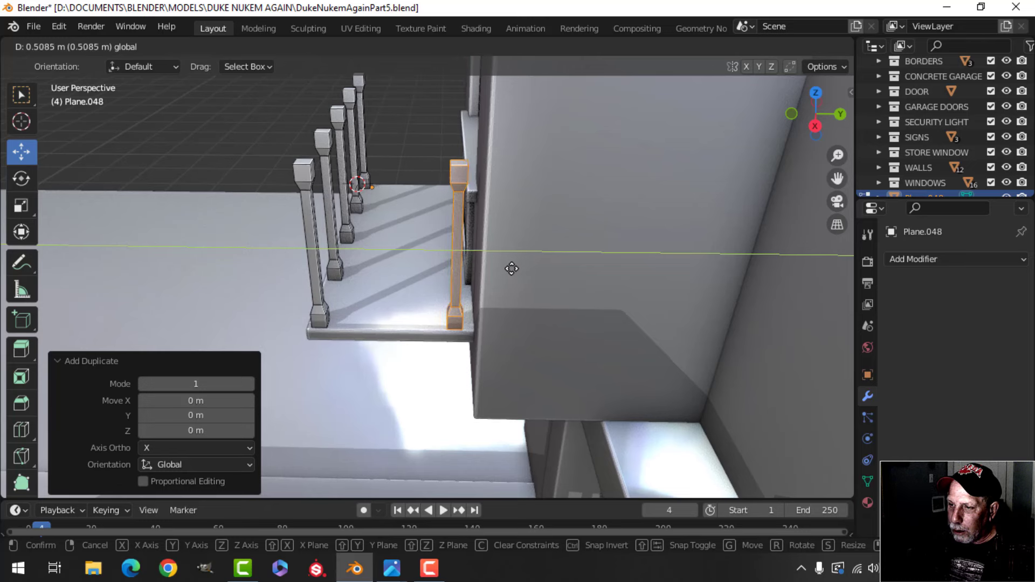
left_click(462, 263)
- Duplicate the mid-ledge side post along Y and place the copy against the wall
key("shift+d")
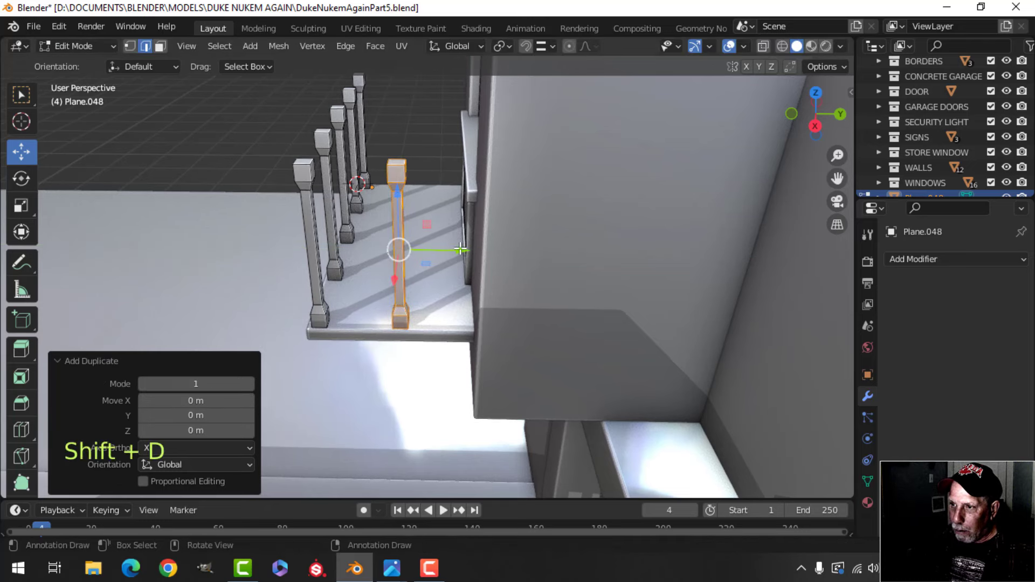
key("y")
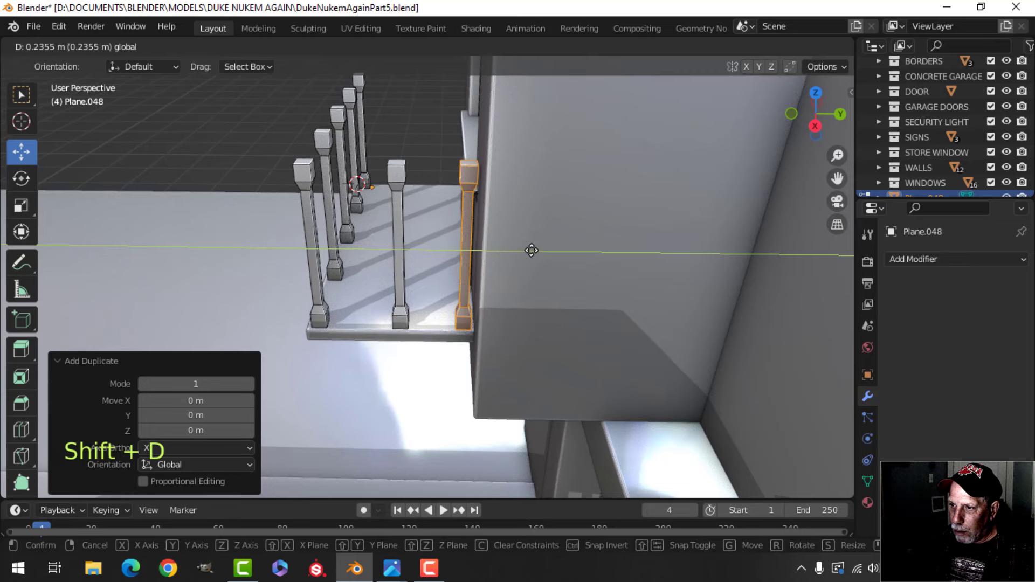
left_click(527, 250)
mouse_move(527, 249)
middle_mouse_down()
mouse_move(493, 269)
mouse_move(524, 251)
middle_mouse_up()
left_click_drag(531, 243, 534, 244)
- Select the linked geometry of the middle side post and shift it slightly along Y toward the ledge's front
middle_click_drag(464, 266, 451, 247)
left_click(403, 210)
key("ctrl+l")
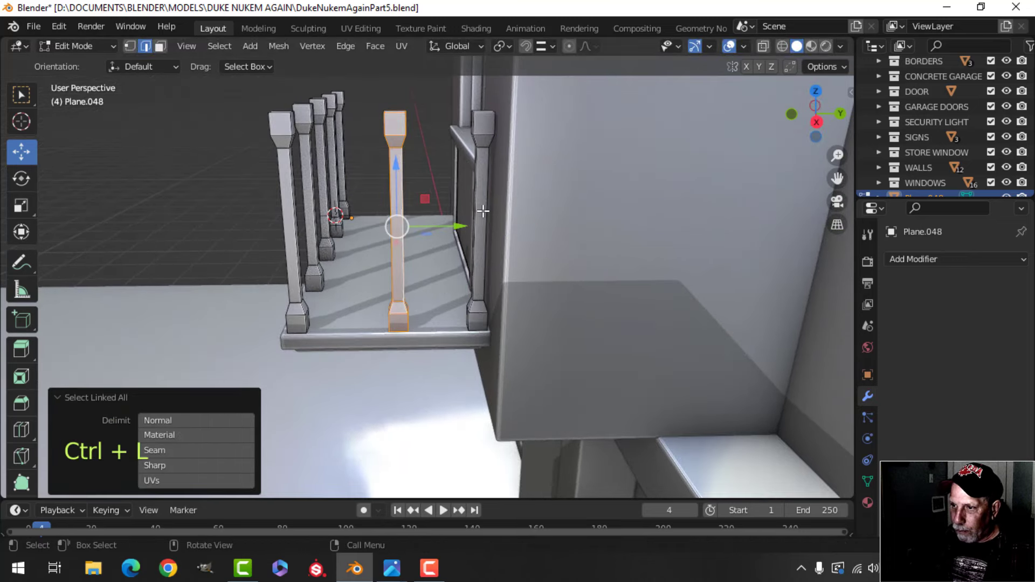
left_click_drag(456, 227, 445, 229)
- Select both side posts with their linked geometry and separate them into their own object
middle_click_drag(410, 225, 514, 220)
left_click(512, 182, "shift")
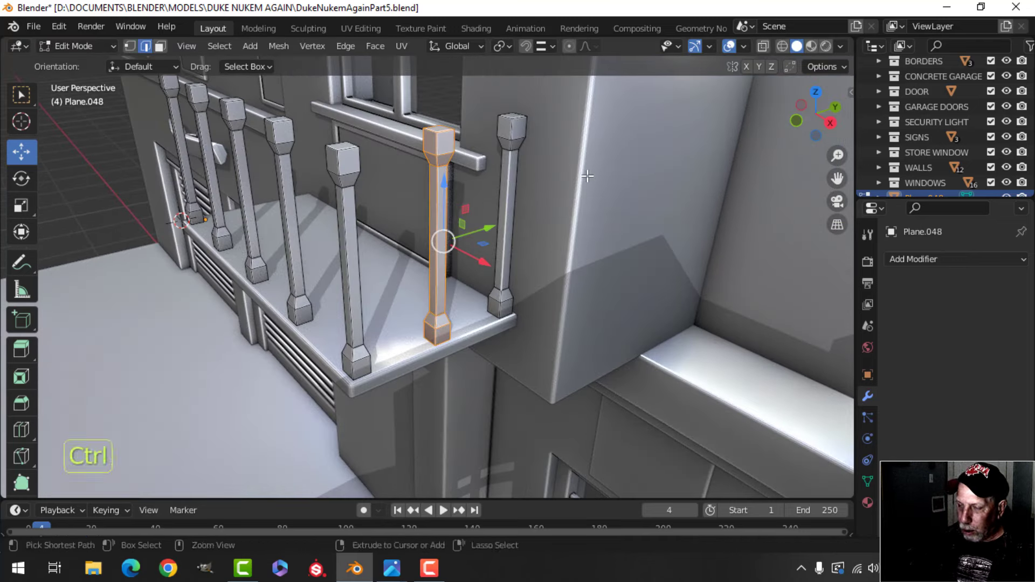
key("ctrl+l")
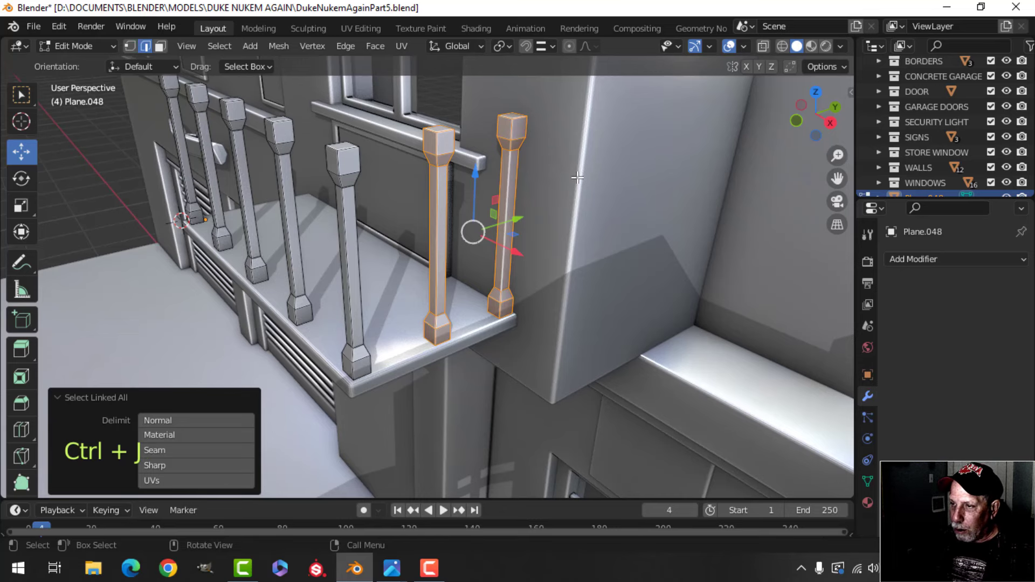
key("Tab")
key("Tab")
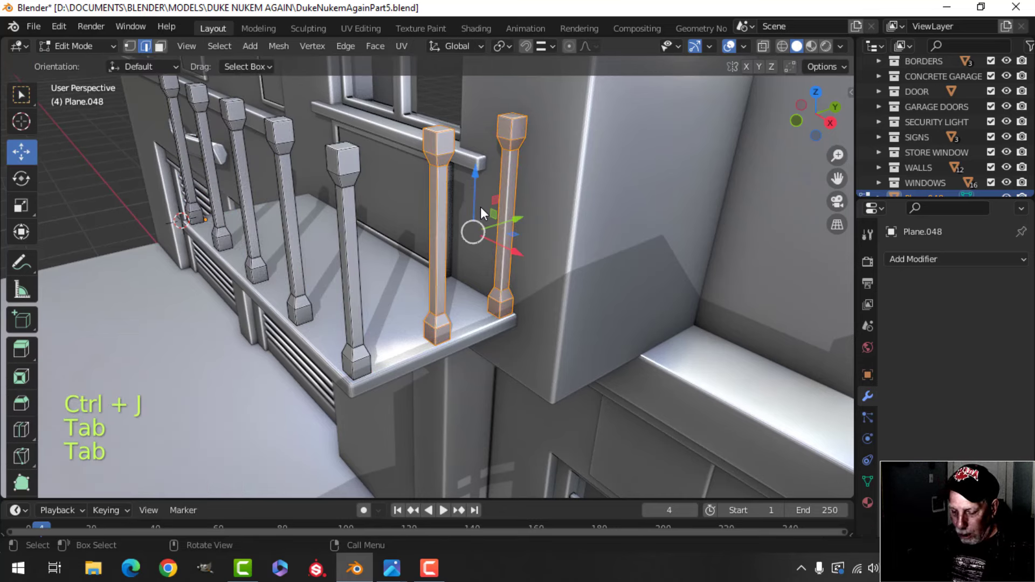
key("p")
left_click(480, 206)
key("Tab")
key("alt+a")
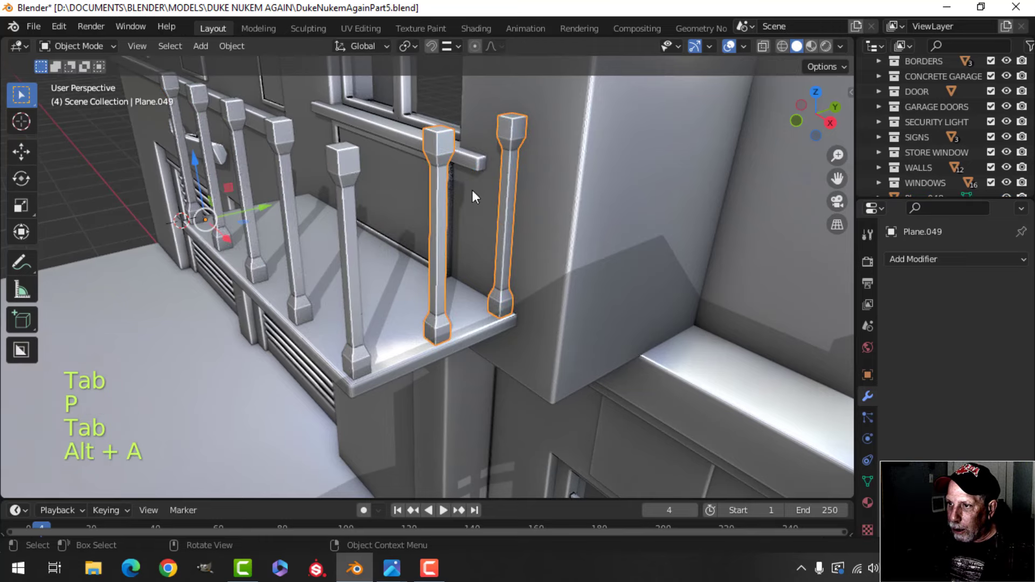
- Duplicate the two side posts and move the copies about -1.41 m along X to the ledge's opposite side
scroll(451, 240, "down", 3)
middle_click_drag(451, 240, 416, 280)
left_click(437, 274)
middle_click_drag(465, 281, 448, 319)
key("alt+a")
left_click(503, 180)
middle_click_drag(524, 201, 529, 248, "shift")
key("Tab")
key("a")
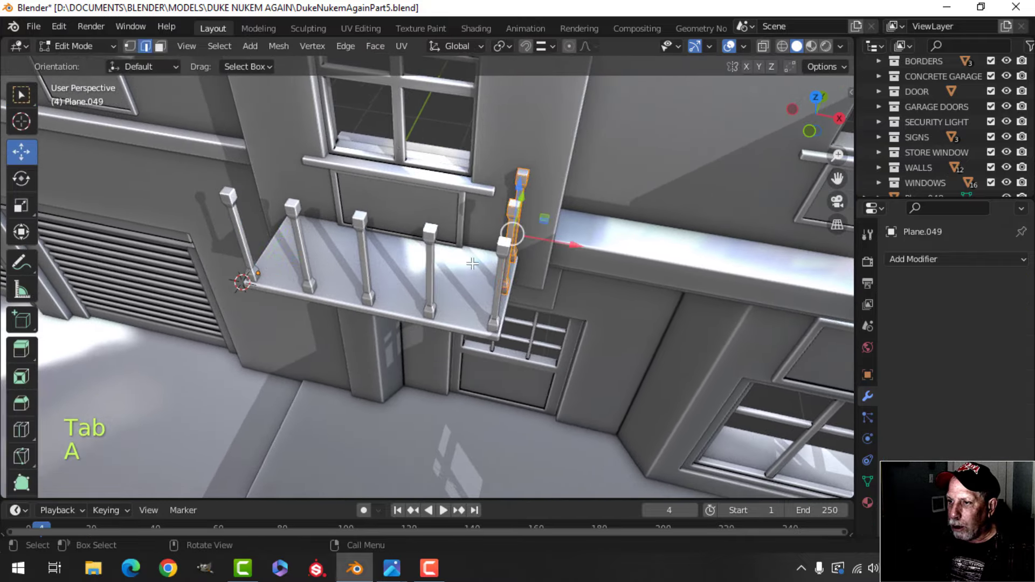
key("KP_7")
scroll(467, 264, "up", 1)
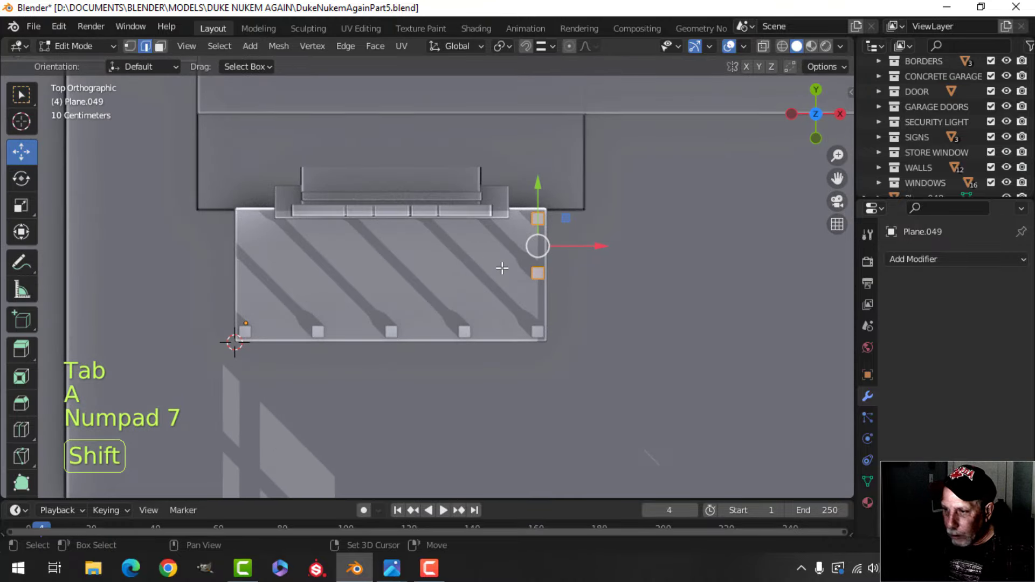
key("shift+d")
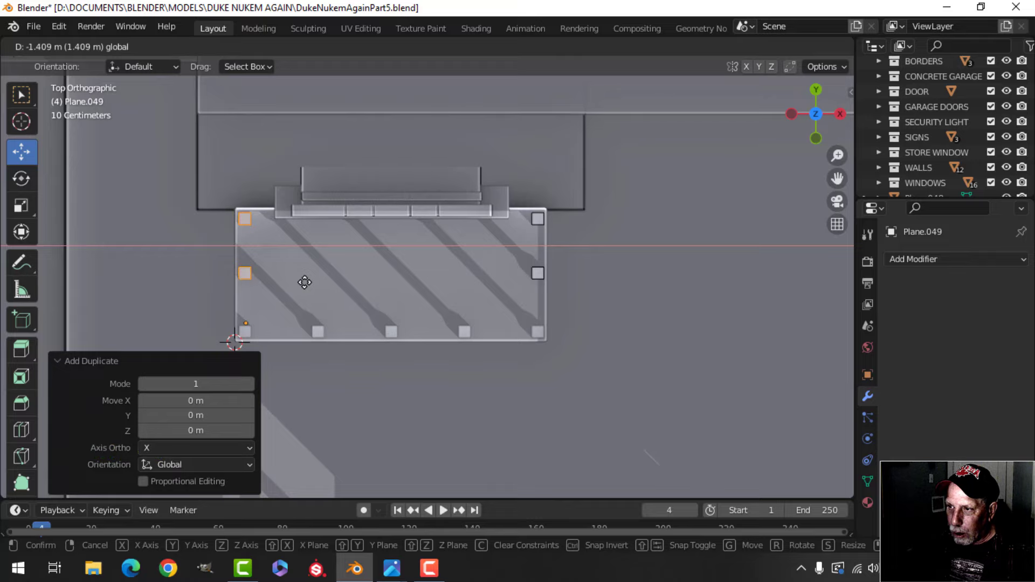
left_click(303, 281)
key("Tab")
middle_click_drag(333, 307, 318, 265)
key("alt+a")
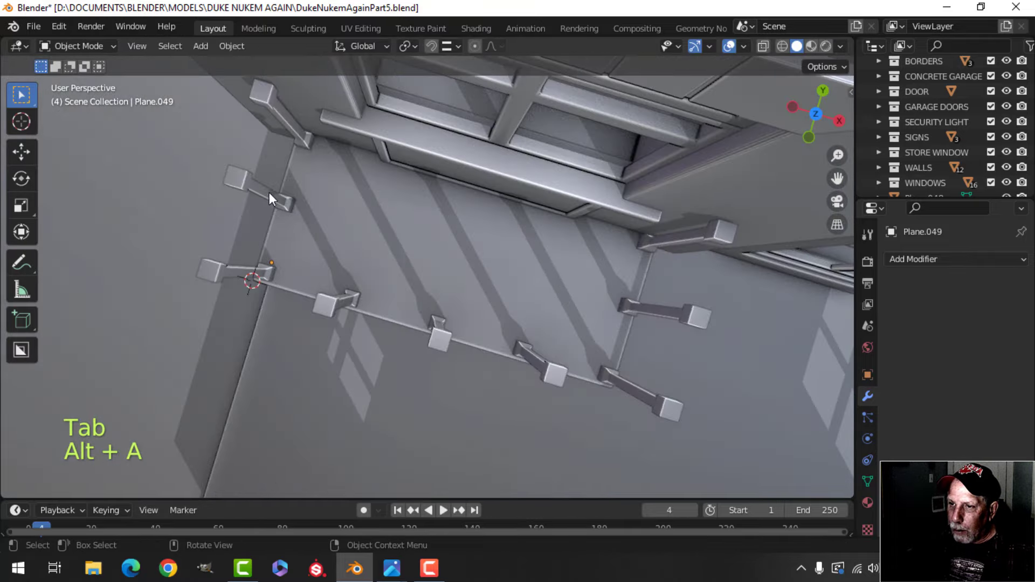
key("KP_7")
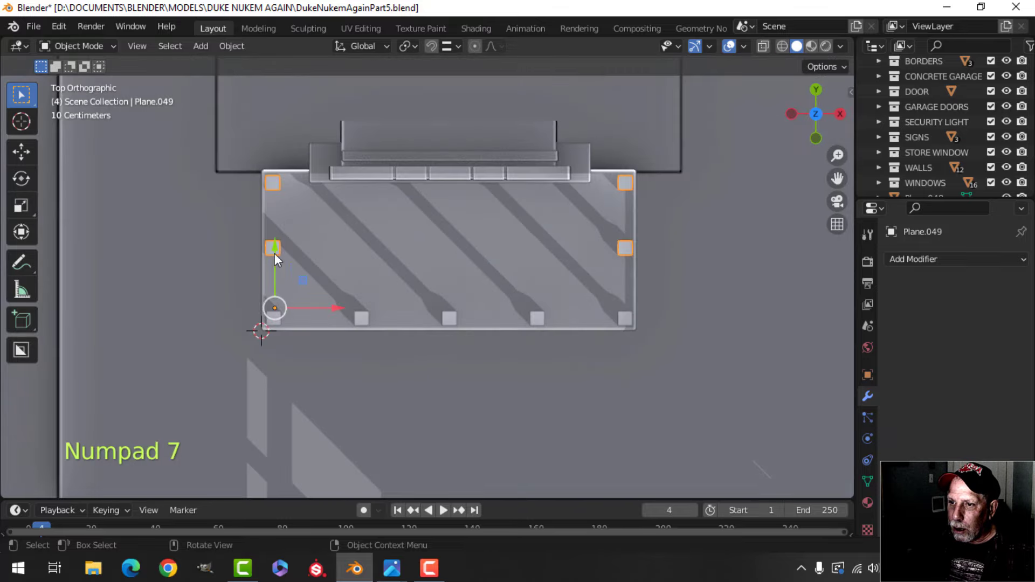
left_click_drag(272, 247, 271, 251)
key("alt+a")
mouse_move(408, 240)
middle_mouse_down()
mouse_move(451, 192)
mouse_move(383, 261)
mouse_move(466, 138)
mouse_move(512, 158)
mouse_move(451, 211)
mouse_move(380, 245)
mouse_move(439, 257)
mouse_move(442, 235)
mouse_move(409, 250)
mouse_move(457, 257)
mouse_move(421, 248)
middle_mouse_up()
scroll(442, 235, "down", 1)
scroll(457, 257, "up", 3)
middle_click_drag(422, 247, 502, 283, "shift")
left_click(401, 237)
key("Tab")
scroll(475, 263, "up", 3)
key("alt+a")
key("2")
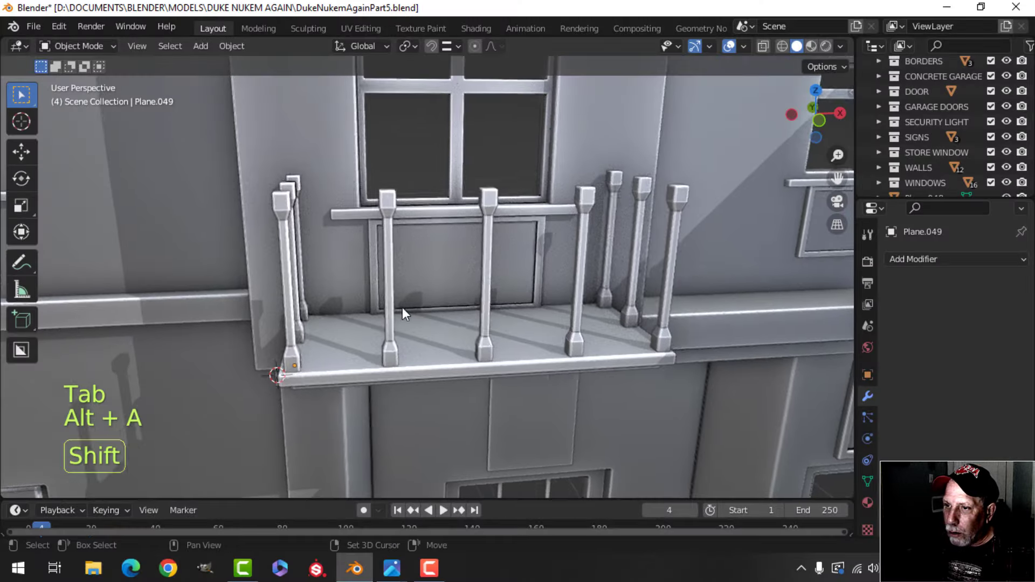
- Duplicate in place the face of the front corner post's top block that faces along the front row
middle_click_drag(402, 307, 472, 325)
scroll(453, 322, "up", 3)
middle_click_drag(415, 314, 439, 286, "shift")
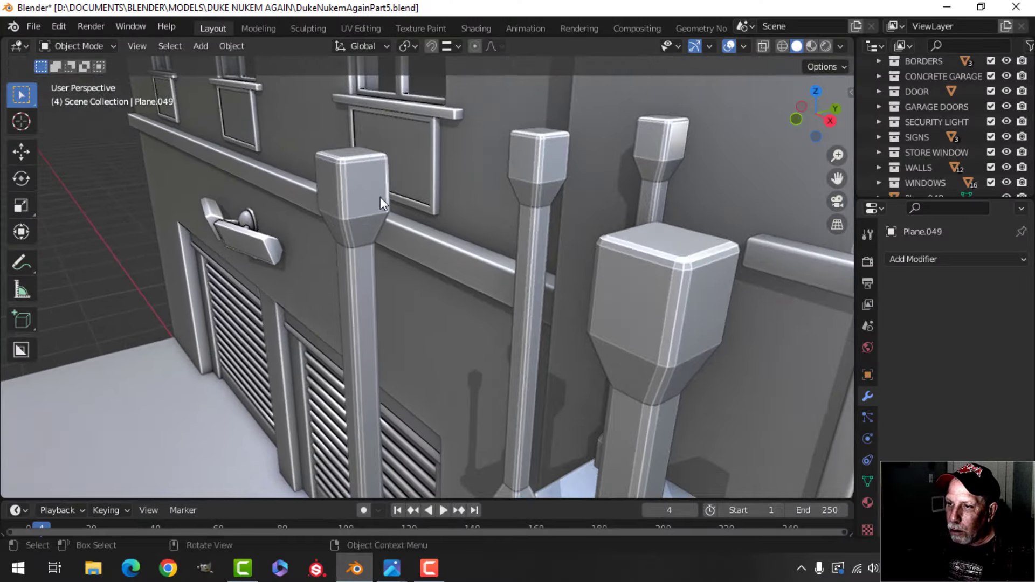
left_click(382, 196)
key("Tab")
left_click(361, 192, "shift")
scroll(361, 192, "down", 3)
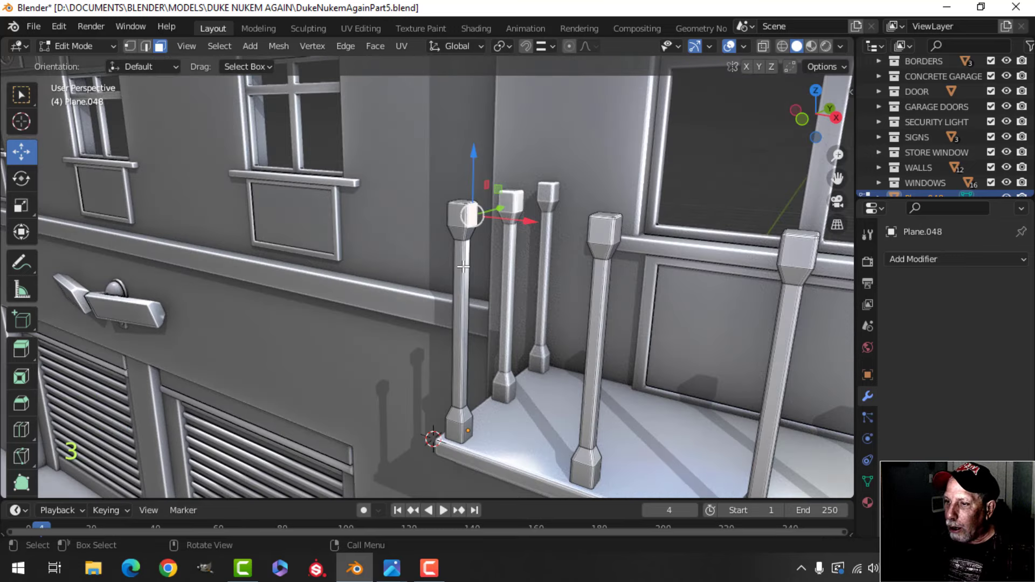
key("shift+d")
right_click(496, 266)
- Scale down the duplicated face and narrow it along Y to form the rail's cross-section
middle_click_drag(496, 266, 520, 283)
scroll(443, 254, "up", 3)
key("s")
left_click(489, 238)
key("s")
key("y")
left_click(483, 266)
- Extrude the small face across the front posts to the far corner post as a top rail, and delete its end face
scroll(483, 266, "down", 4)
key("e")
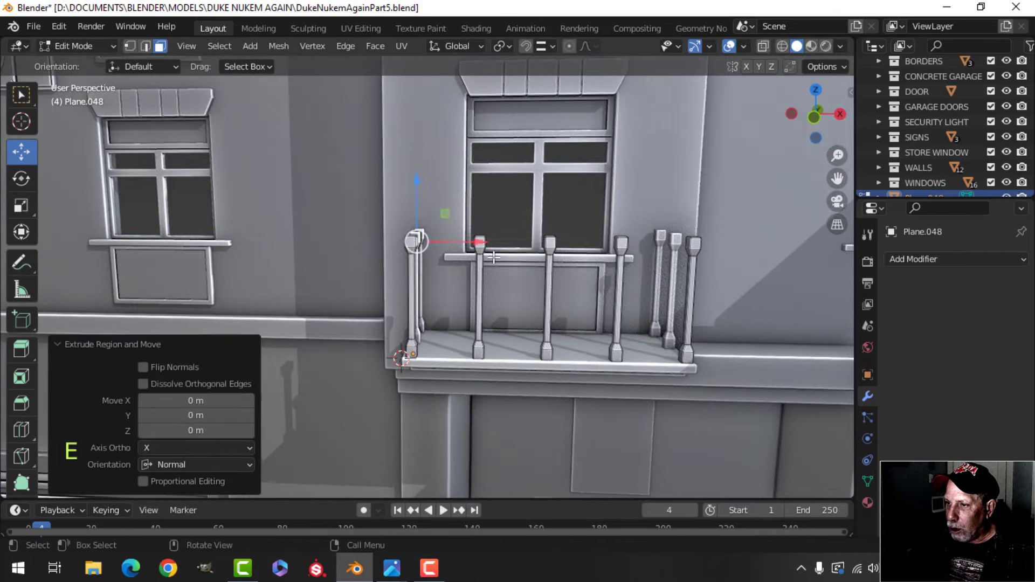
left_click(760, 266)
middle_click_drag(760, 265, 351, 372)
key("x")
left_click(615, 313)
- Switch the viewport to wireframe shading at the rail's starting corner post
scroll(531, 310, "down", 3)
middle_click_drag(434, 310, 514, 325, "shift")
scroll(533, 335, "up", 4)
key("z")
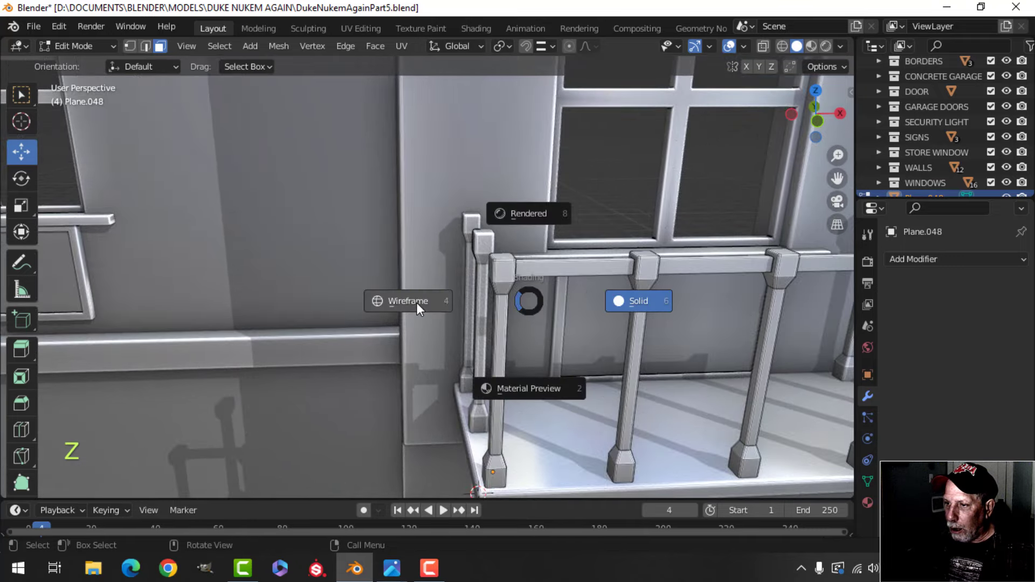
left_click(415, 300)
key("b")
left_click_drag(496, 225, 541, 305)
middle_click_drag(540, 305, 542, 307)
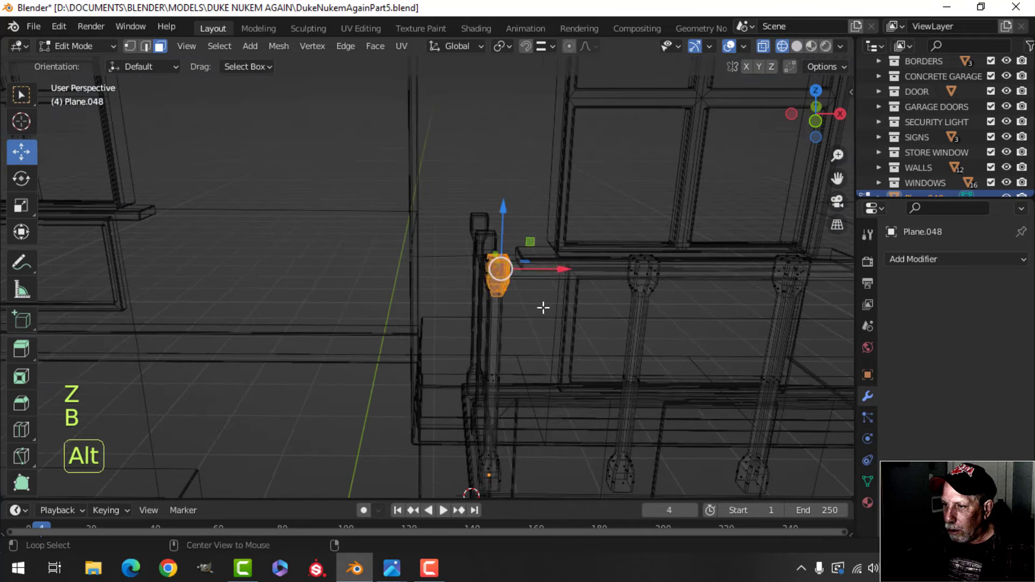
key("alt+a")
key("ctrl+l")
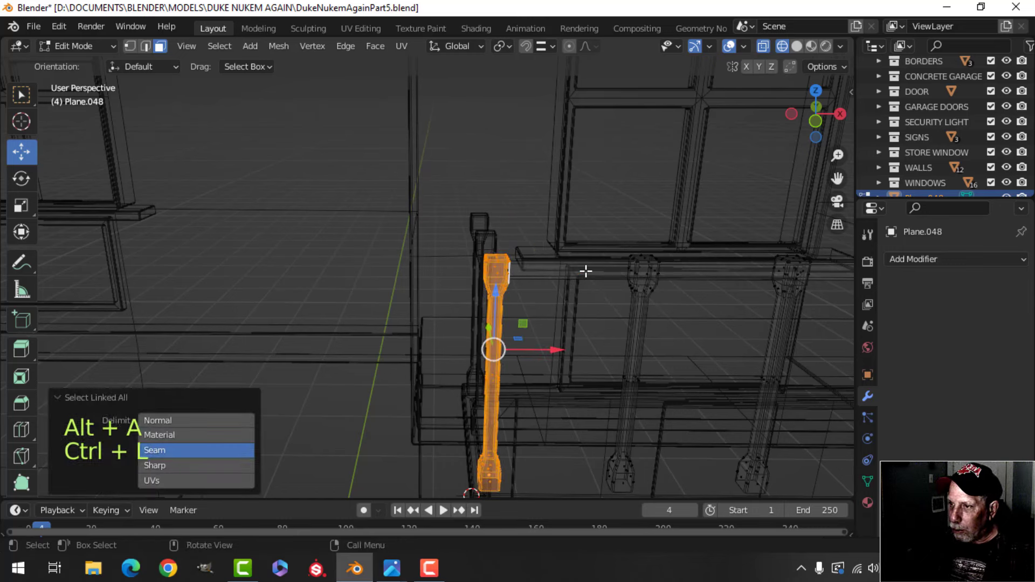
key("alt+a")
key("Tab")
left_click(562, 267)
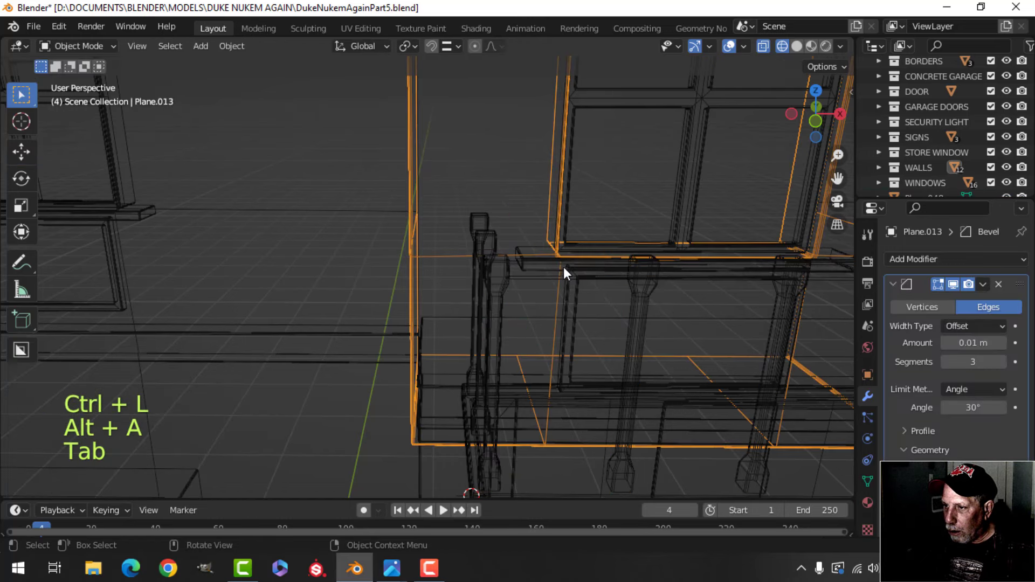
left_click(564, 267)
left_click(542, 274)
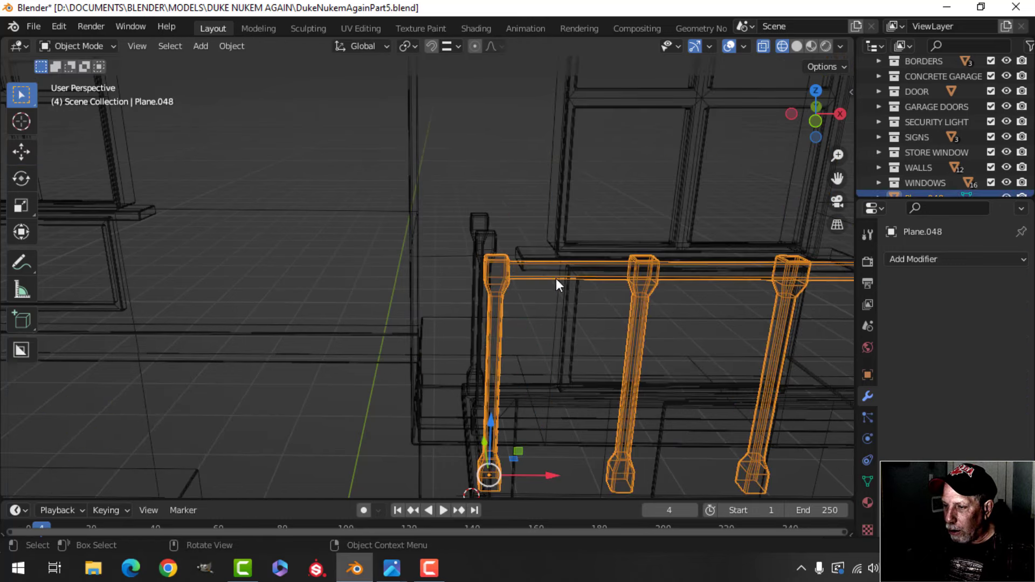
key("Tab")
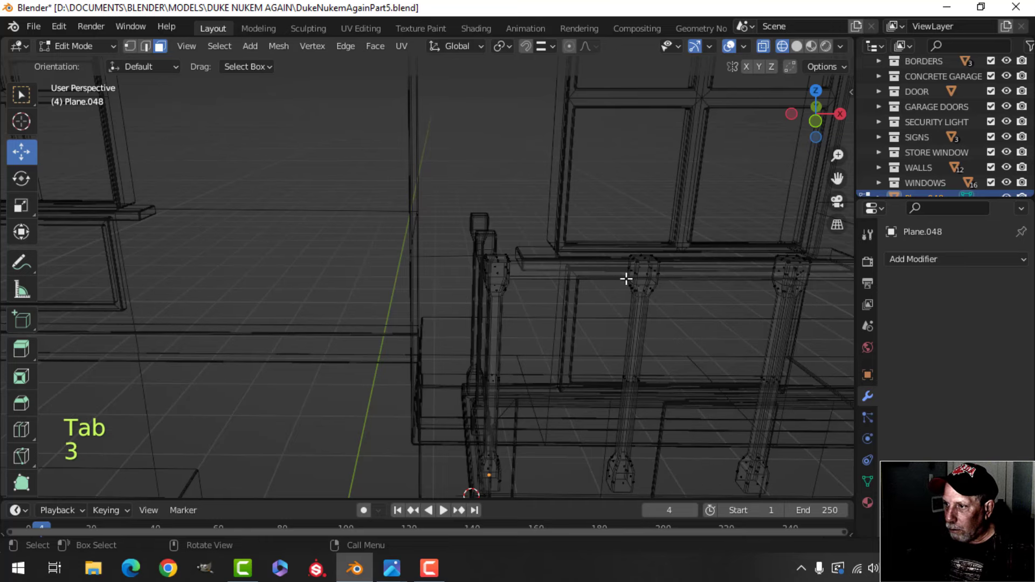
- Select the top rail with its linked geometry and separate it into its own object
middle_click_drag(702, 274, 626, 312)
scroll(663, 300, "up", 3)
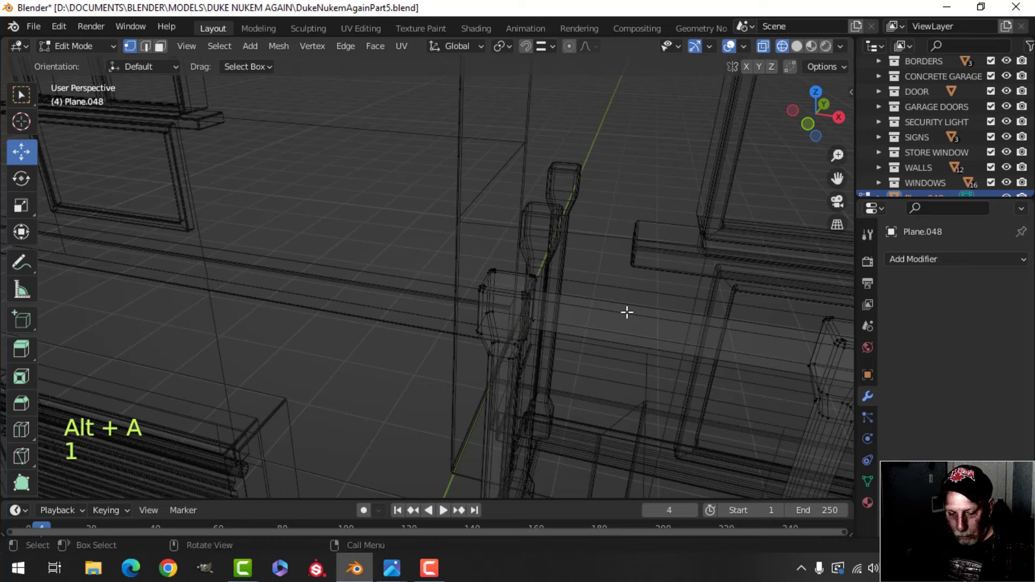
key("ctrl+l")
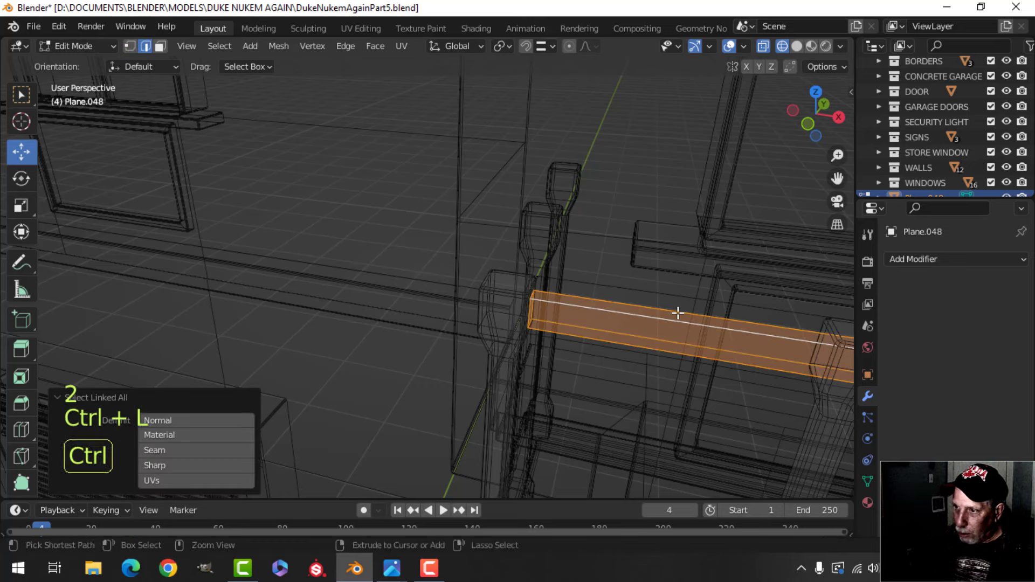
key("p")
left_click(678, 313)
key("Tab")
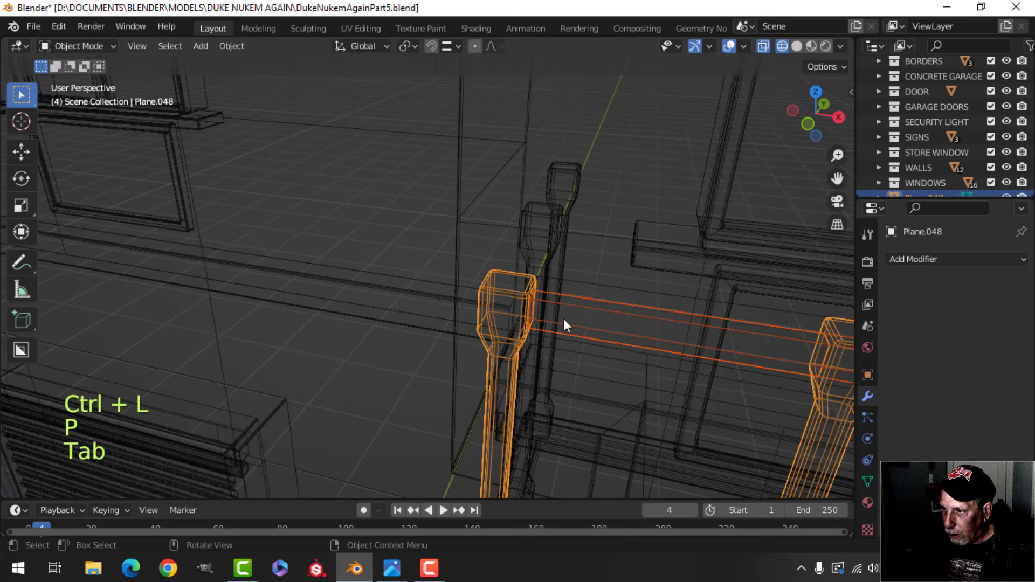
- Delete the separated rail's end face at the starting corner post
key("alt+a")
left_click(564, 305)
key("z")
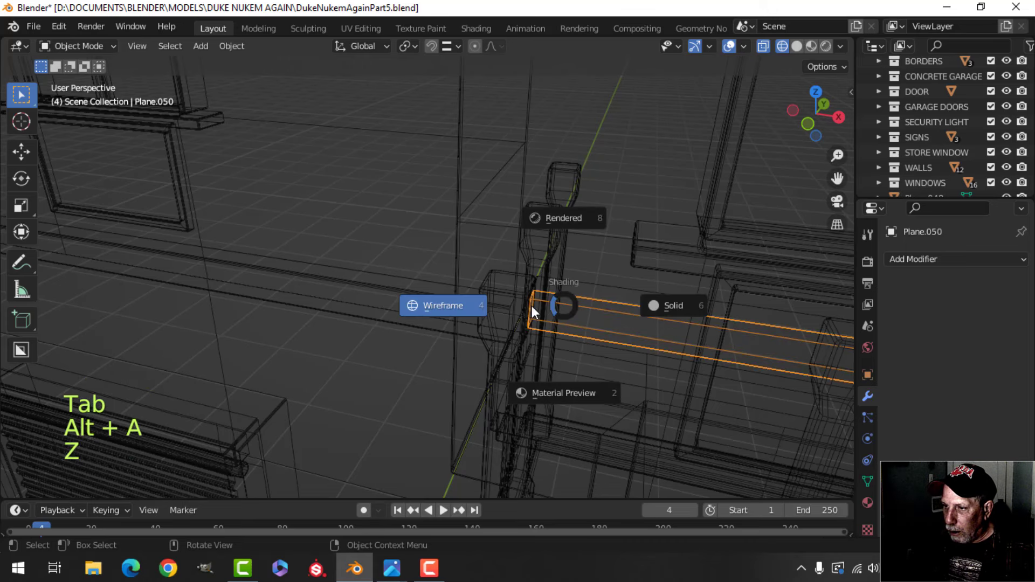
left_click(490, 296)
key("Tab")
left_click_drag(492, 249, 557, 355)
key("x")
left_click(548, 358)
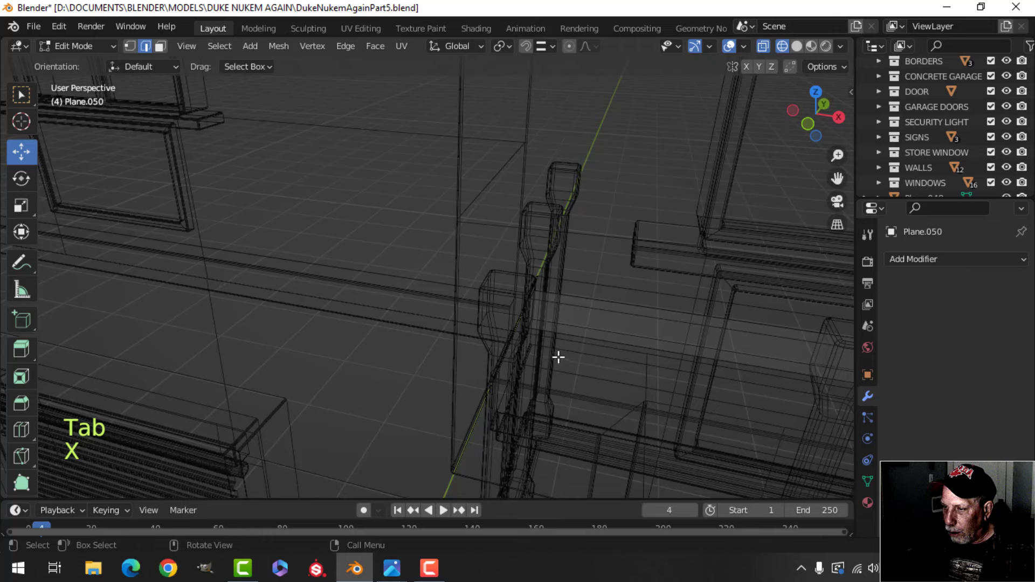
- Move the rail's end edge about -0.0096 m along X into the corner post and return to solid shading
left_click(532, 313)
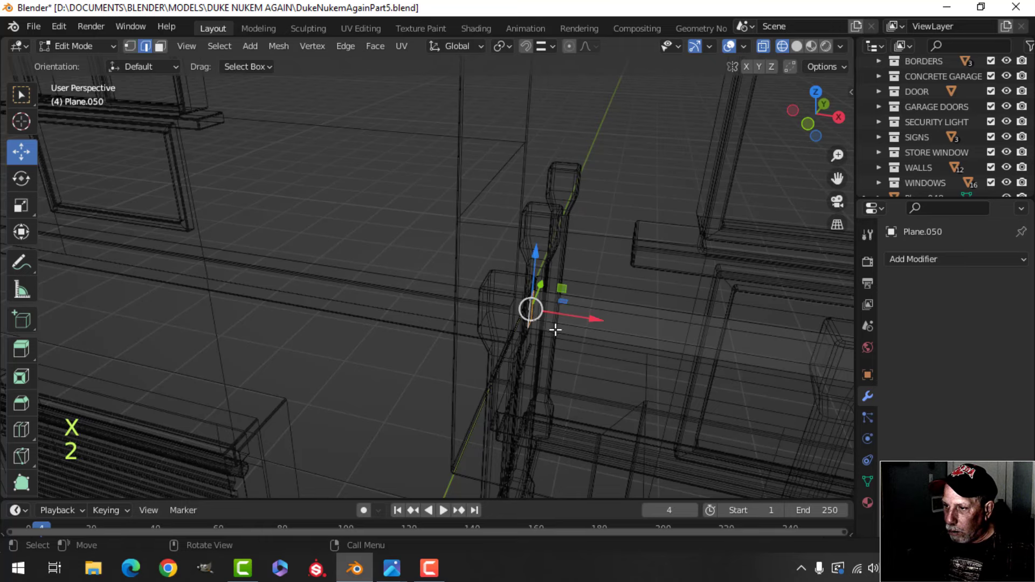
key("g")
key("x")
left_click(582, 319)
key("z")
left_click(674, 322)
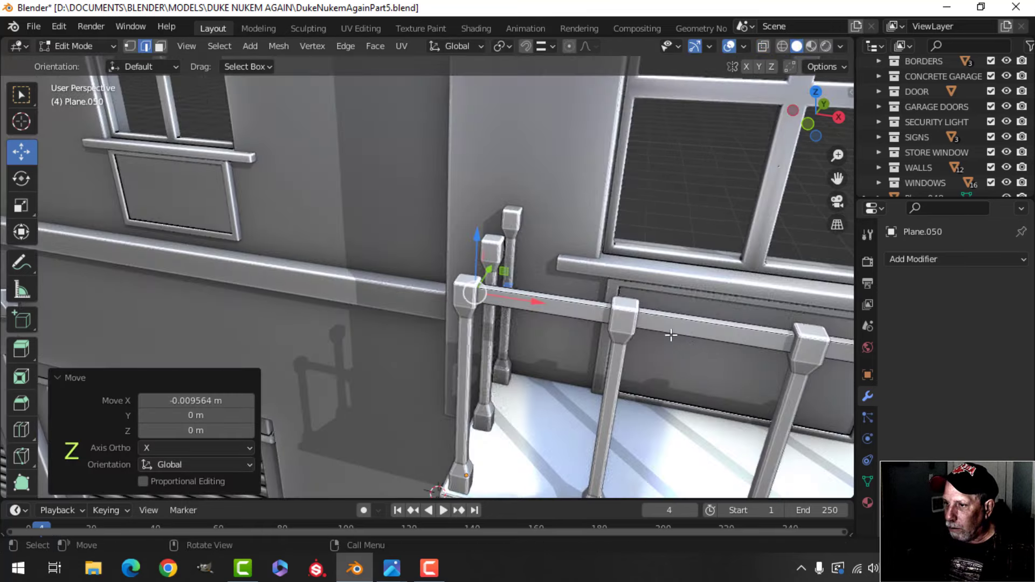
key("Tab")
key("alt+a")
- Select the rail's long edges and bevel them with 2 segments
scroll(754, 367, "down", 2)
middle_click_drag(781, 361, 465, 315, "shift")
scroll(438, 300, "up", 1)
scroll(480, 300, "up", 4)
left_click(468, 280)
middle_click_drag(468, 279, 495, 314)
middle_click_drag(495, 313, 503, 305, "shift")
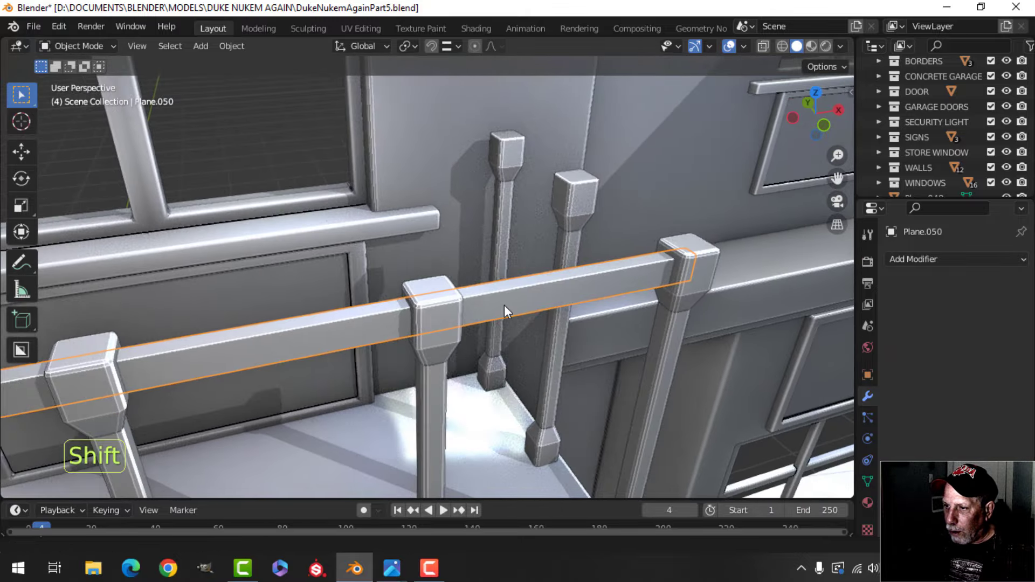
key("Tab")
left_click(500, 280, "alt+shift")
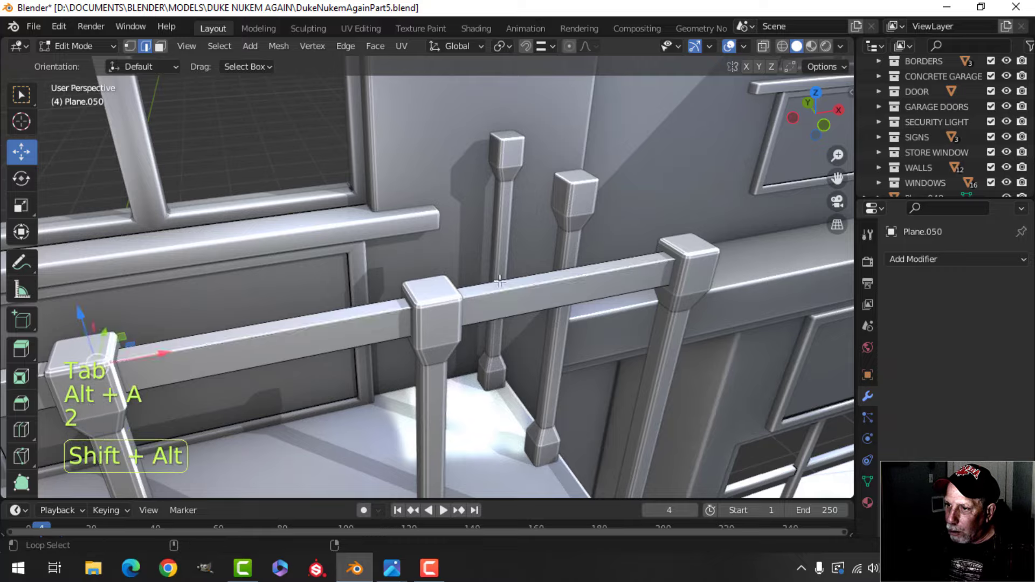
middle_click_drag(498, 308, 599, 277)
left_click(679, 245, "alt+shift")
middle_click_drag(688, 252, 479, 290)
scroll(381, 247, "up", 3)
key("ctrl+b")
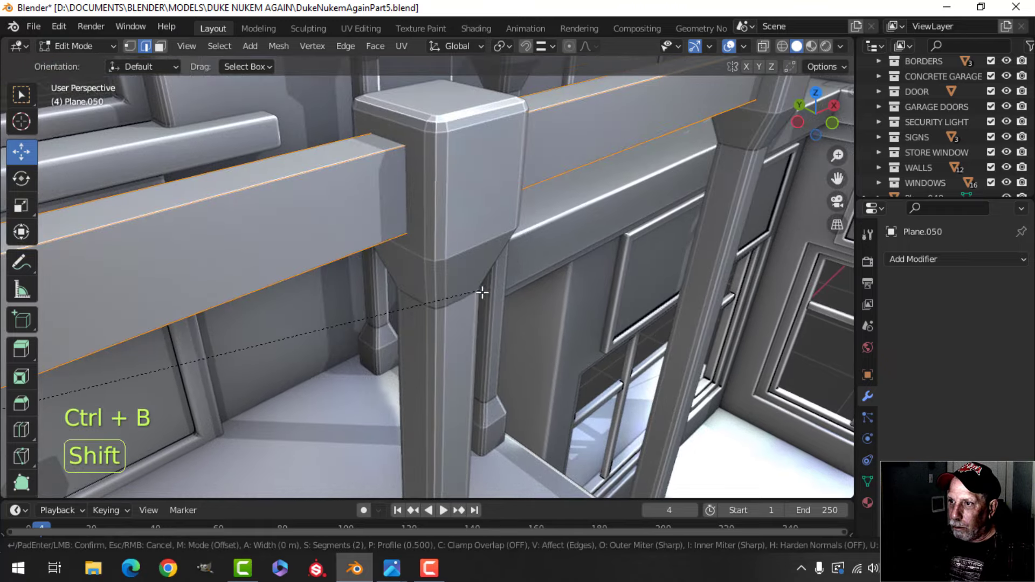
left_click(626, 273)
- Duplicate the whole rail and lower the copy along Z to the posts' base blocks
scroll(566, 281, "down", 5)
key("a")
middle_click_drag(538, 296, 545, 236, "shift")
scroll(612, 247, "down", 3)
key("KP_1")
key("shift+d")
right_click(463, 183)
key("g")
key("z")
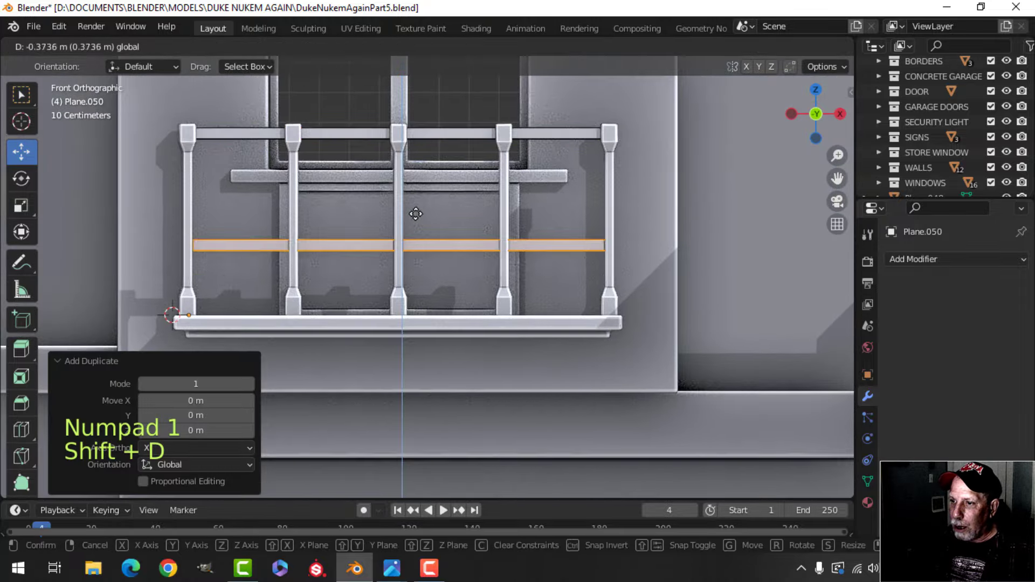
left_click(422, 263)
- Duplicate the top rail with its linked geometry and lower the copy about 0.106 m along Z
scroll(438, 167, "up", 2)
key("alt+a")
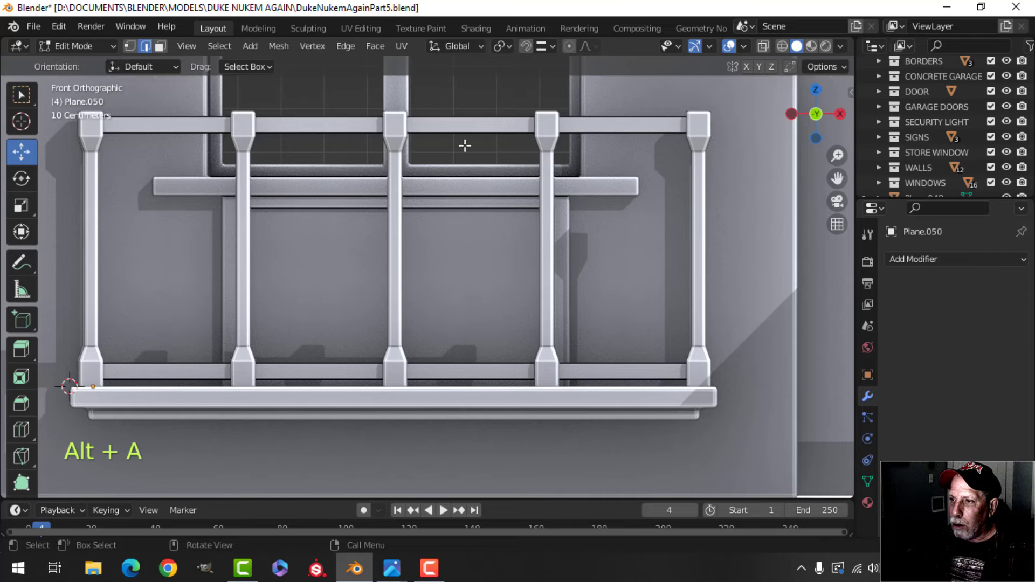
key("ctrl+l")
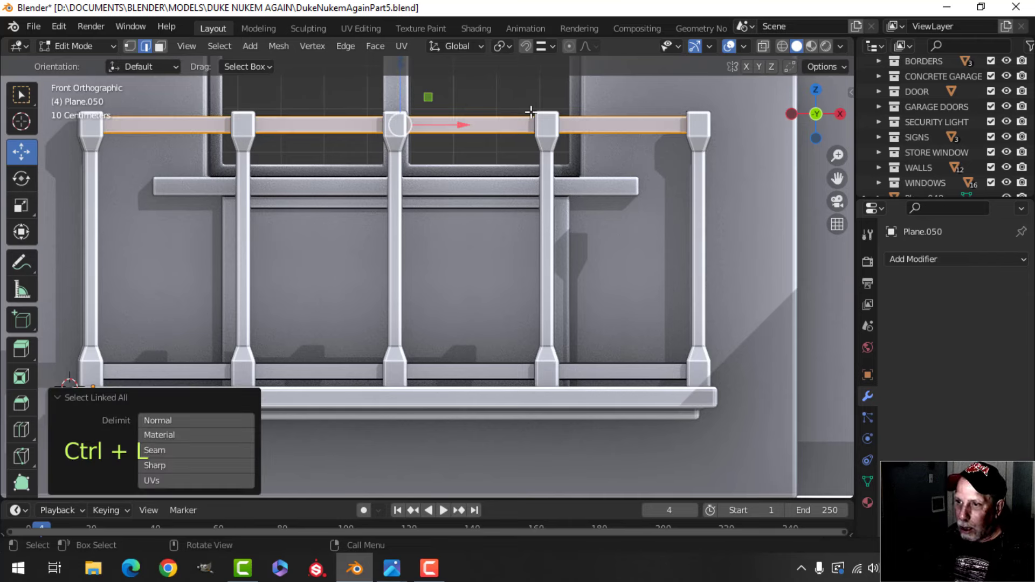
key("shift+d")
right_click(442, 91)
left_click_drag(399, 84, 405, 130)
middle_click_drag(457, 188, 480, 198, "shift")
mouse_move(546, 205)
middle_mouse_down()
mouse_move(471, 222)
mouse_move(591, 227)
mouse_move(547, 228)
mouse_move(568, 213)
middle_mouse_up()
- In front wireframe view, select the middle rail's bottom edges and lower them about 0.03 m to make it taller
key("KP_1")
key("z")
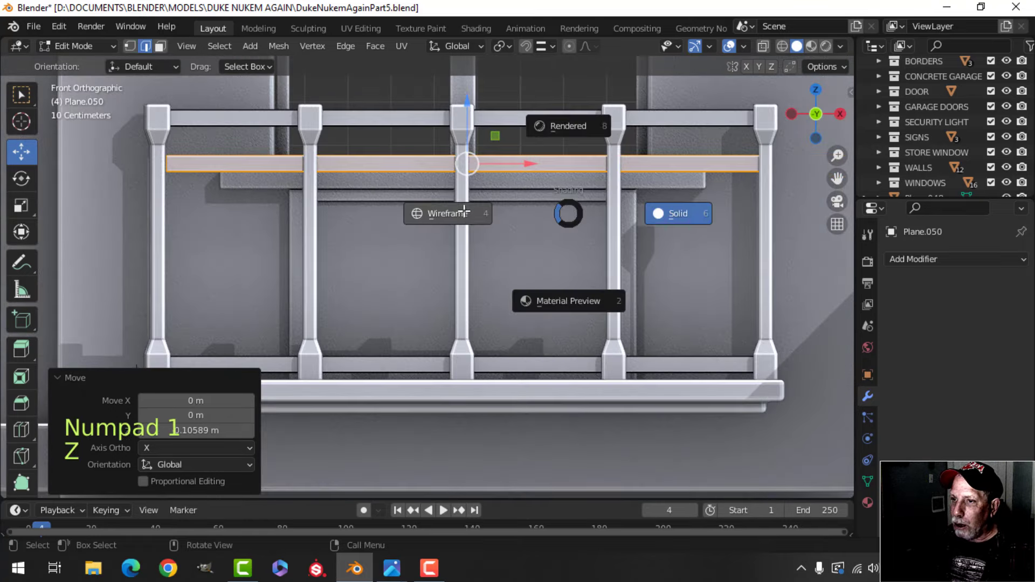
left_click(439, 221)
key("alt+a")
key("b")
left_click_drag(135, 165, 798, 221)
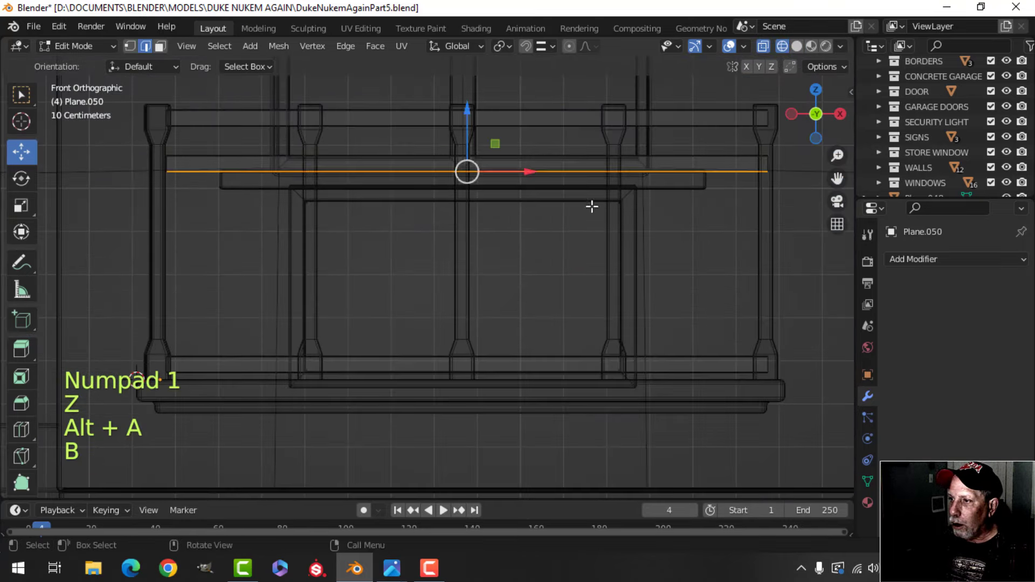
mouse_move(477, 133)
left_mouse_down()
mouse_move(467, 131)
mouse_move(466, 144)
left_mouse_up()
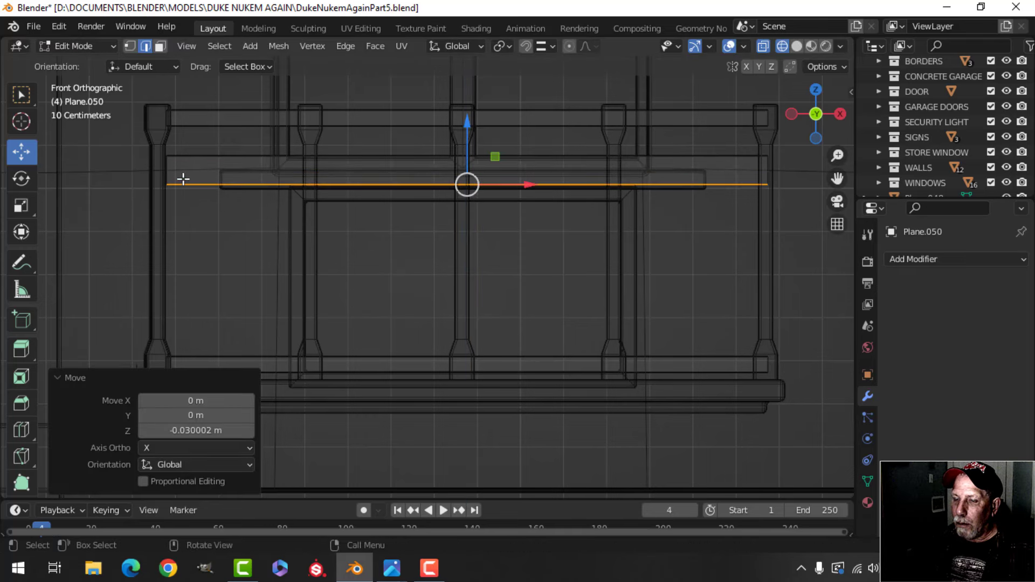
- Select the middle rail's left end and move it slightly along X into the corner post
key("alt+a")
key("b")
left_click_drag(141, 122, 202, 211)
left_click_drag(227, 157, 200, 150)
- Select the top rail's left end and flatten it by scaling to 0 along X
key("alt+a")
key("b")
left_click_drag(146, 93, 189, 136)
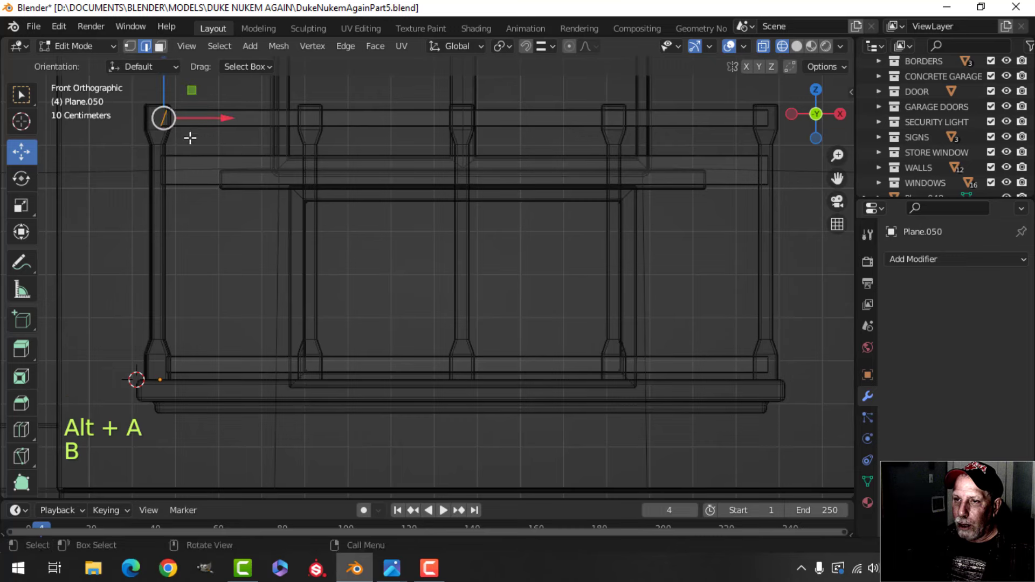
middle_click_drag(189, 136, 255, 183, "shift")
key("s")
key("x")
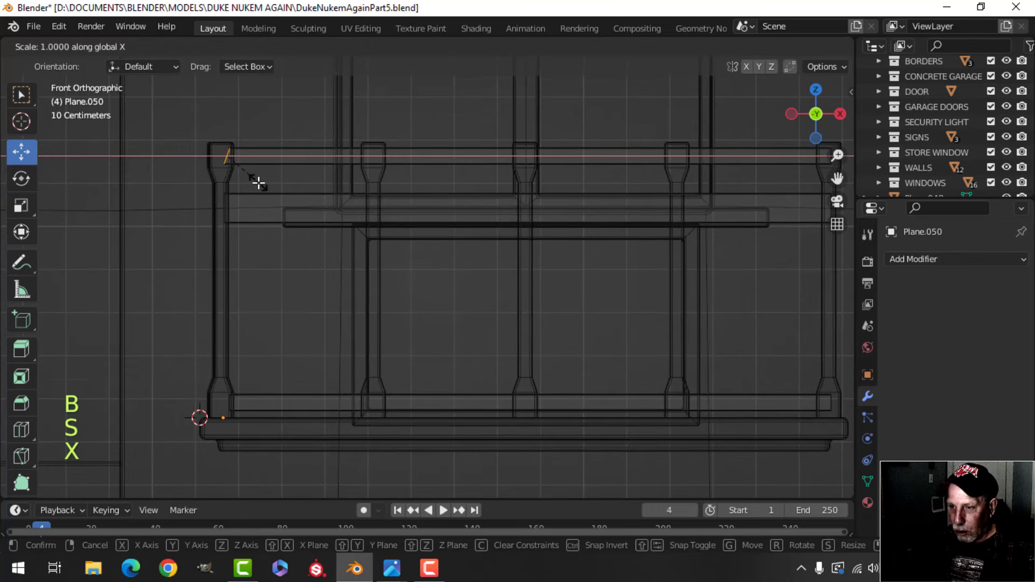
left_click(259, 183)
- Examine how the front rails' ends meet the corner posts on both sides of the balcony
key("alt+a")
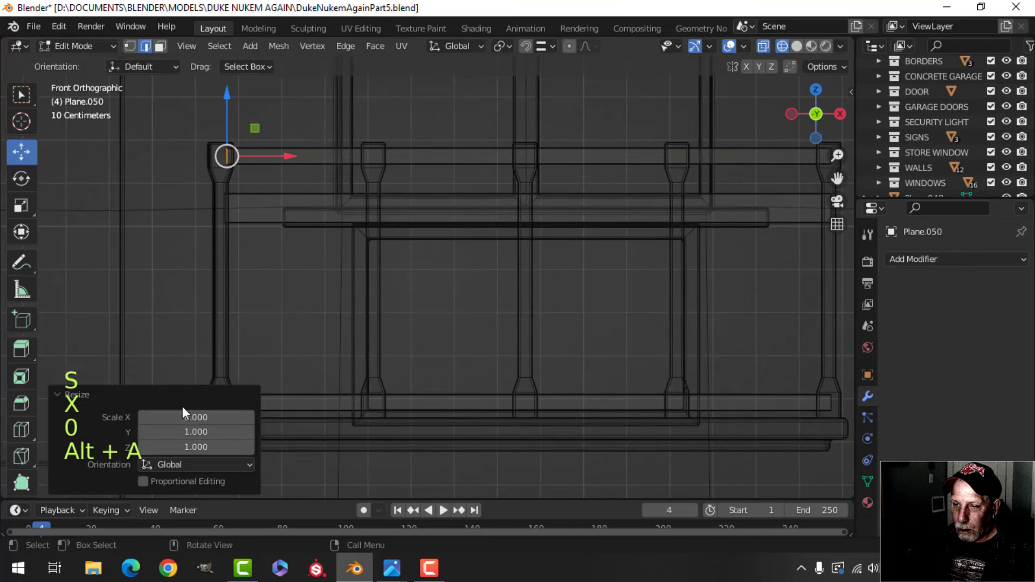
middle_click_drag(203, 407, 242, 336, "shift")
key("b")
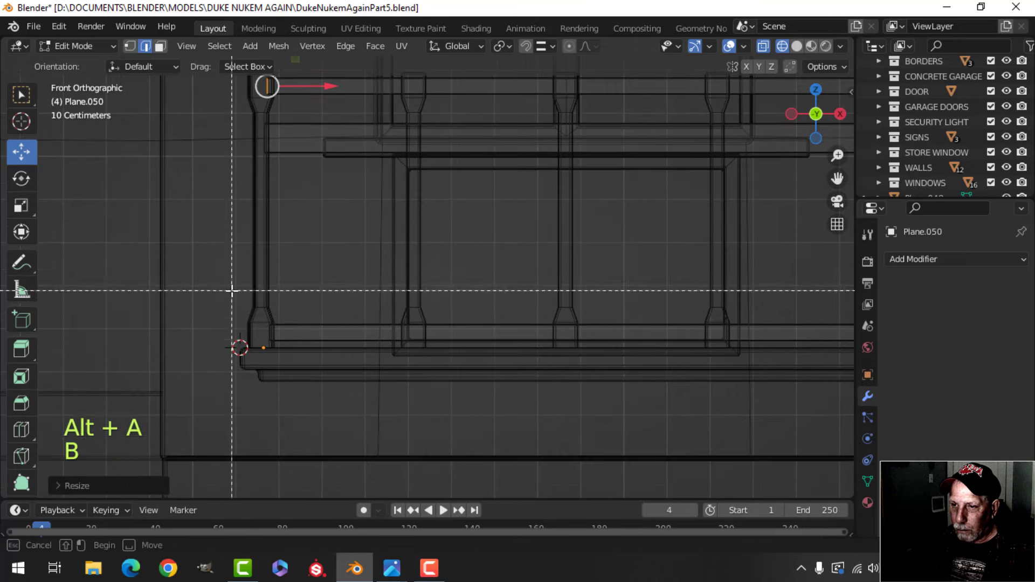
left_click_drag(231, 291, 310, 377)
scroll(334, 365, "down", 3)
key("alt+a")
middle_click_drag(548, 343, 319, 370, "shift")
scroll(386, 363, "up", 2)
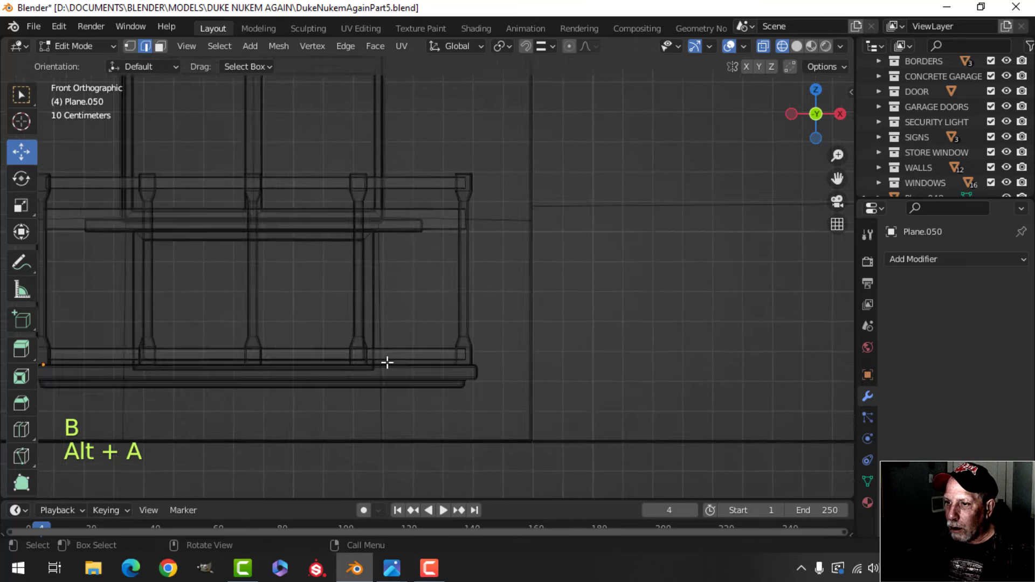
scroll(501, 349, "up", 1)
- Return to Object Mode in solid shading and examine the balcony's front rails in perspective
key("z")
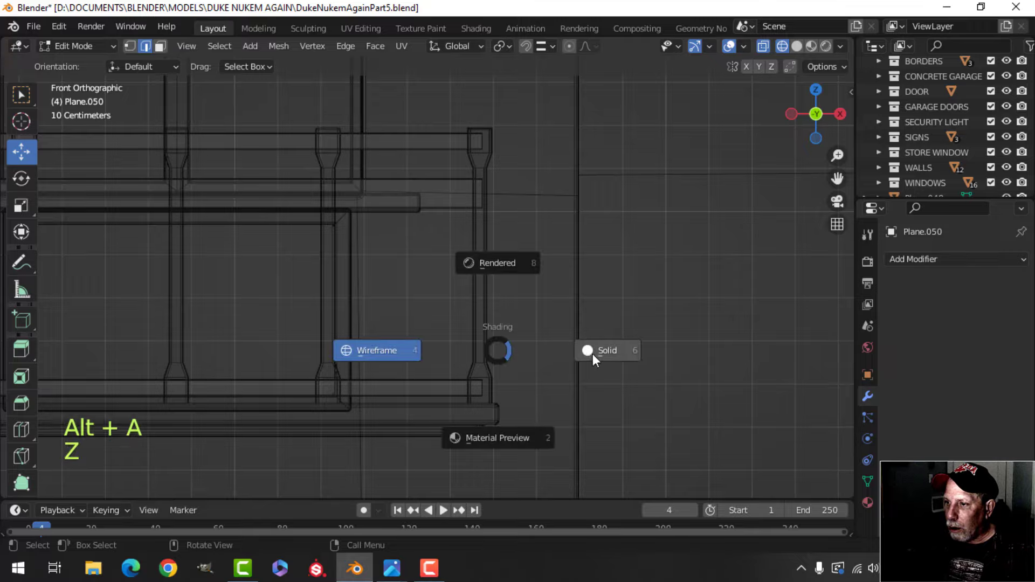
left_click(593, 352)
middle_click_drag(593, 351, 425, 343)
scroll(475, 344, "down", 3)
key("Tab")
scroll(428, 348, "down", 3)
key("alt+a")
scroll(451, 345, "up", 3)
middle_click_drag(425, 343, 467, 328)
scroll(407, 341, "up", 3)
scroll(466, 328, "down", 4)
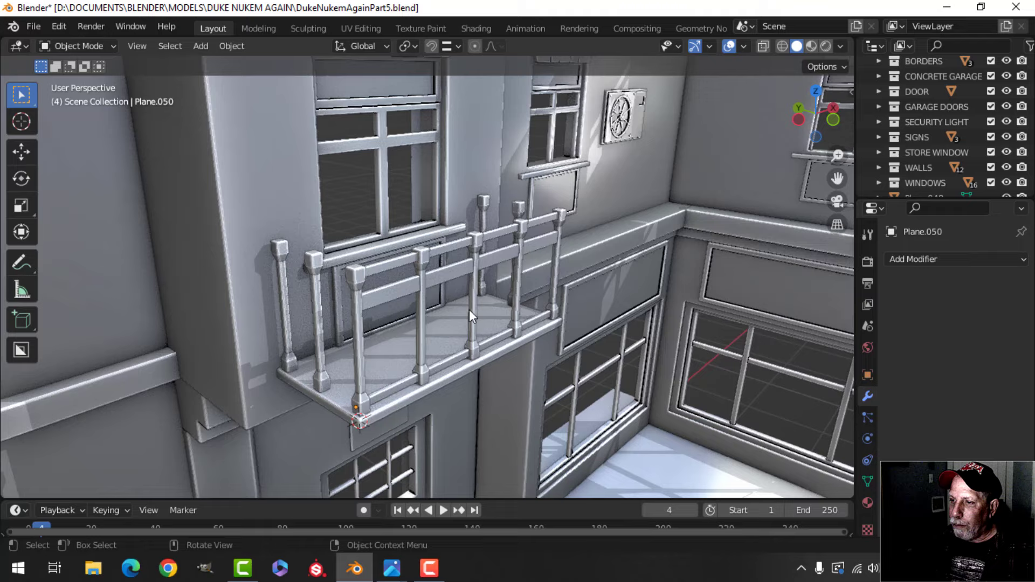
- Select the front rails and duplicate them in place
left_click(441, 247)
middle_click_drag(487, 295, 510, 319)
key("shift+d")
right_click(510, 319)
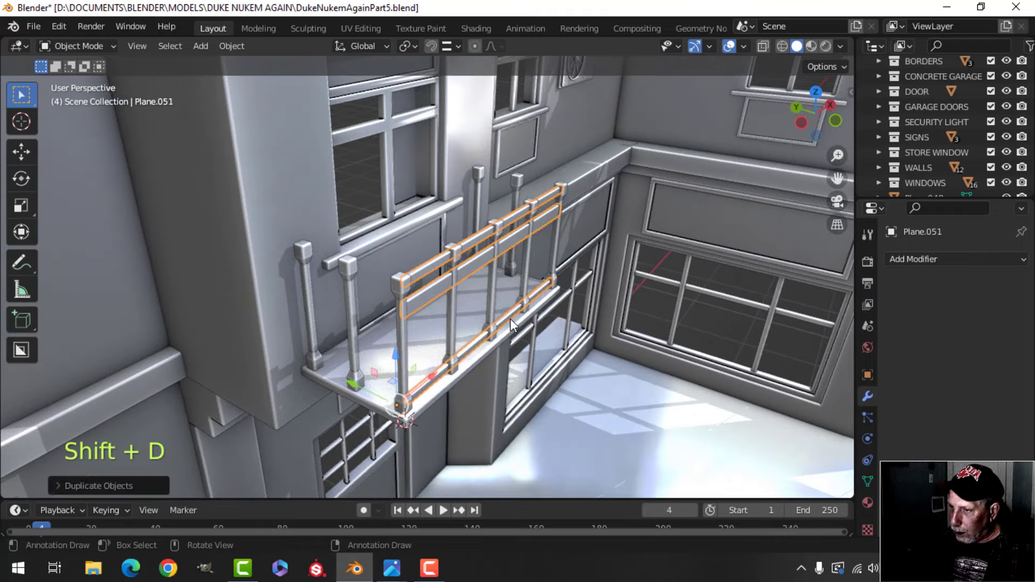
- From the top view, rotate the duplicated rails' geometry 90° about Z and move it about -0.71 m in X and -0.17 m in Y onto the side posts
key("KP_7")
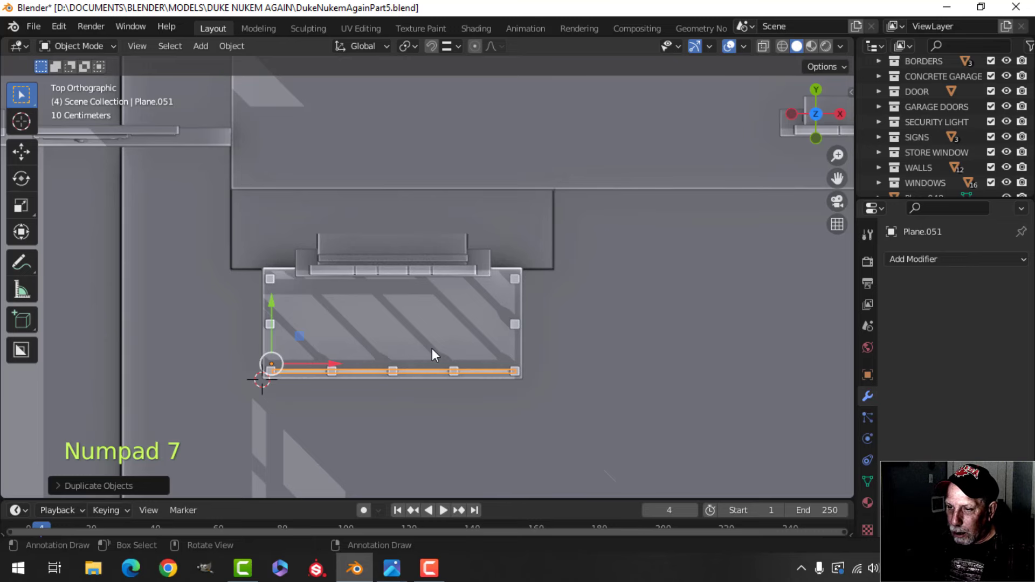
key("Tab")
key("a")
scroll(432, 348, "up", 2)
middle_click_drag(432, 342, 442, 292, "shift")
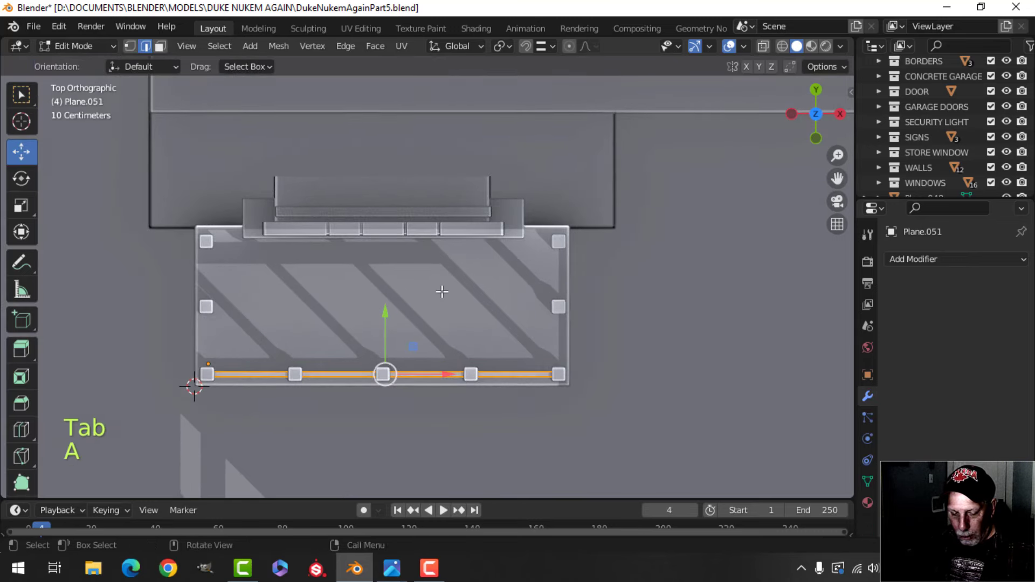
key("r")
key("z")
key("9")
key("0")
key("Return")
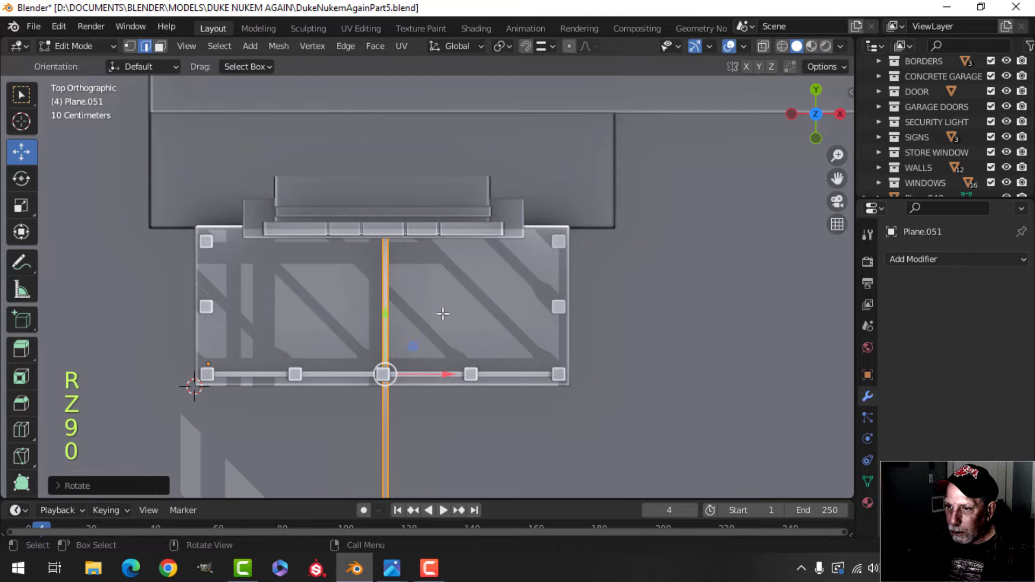
key("g")
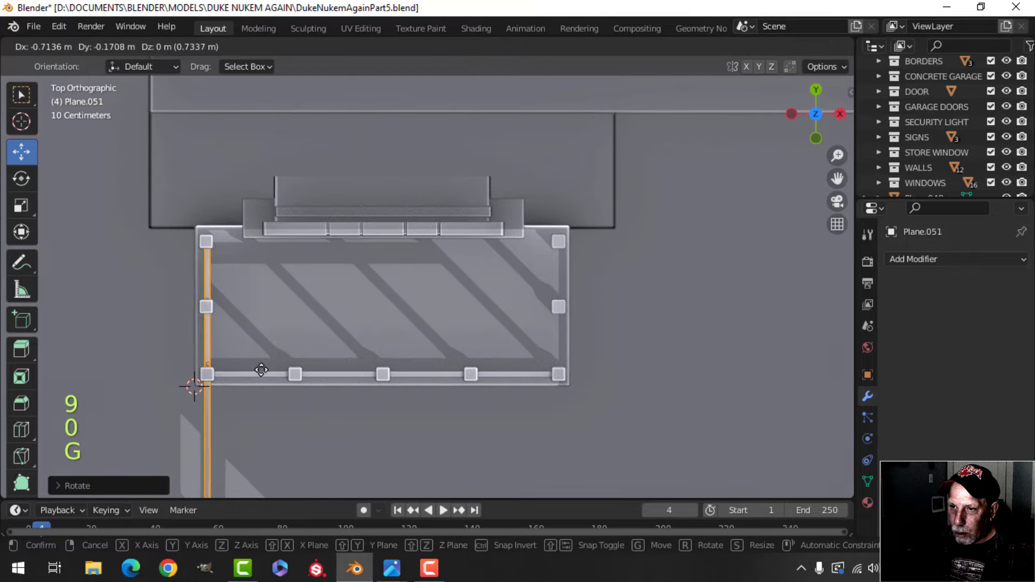
left_click(260, 369)
- In left wireframe view, shorten the side rails by moving their overhanging ends about 0.86 m along Y into the front corner post
middle_click_drag(261, 370, 382, 283)
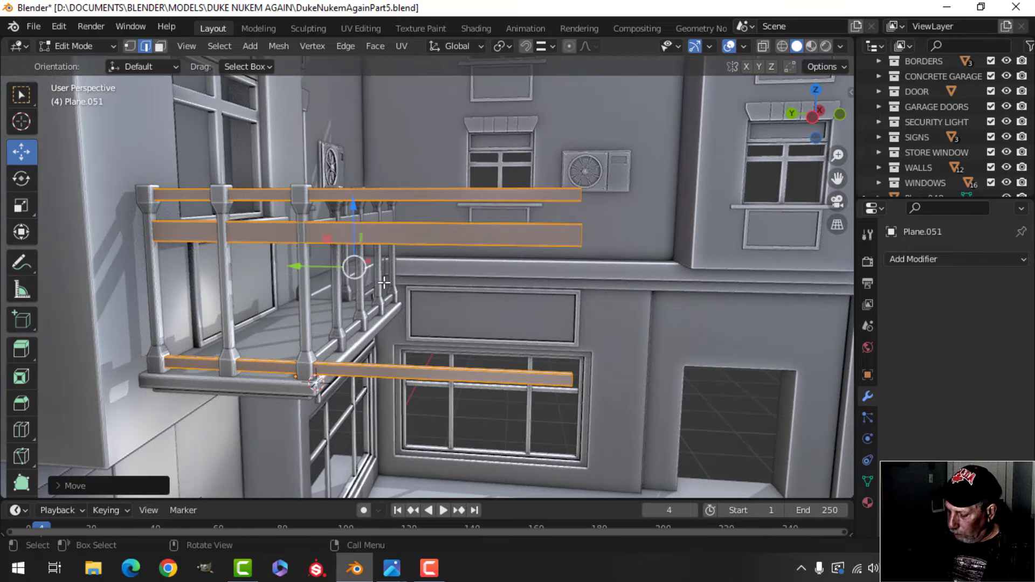
key("ctrl+KP_3")
key("z")
left_click(247, 292)
key("alt+a")
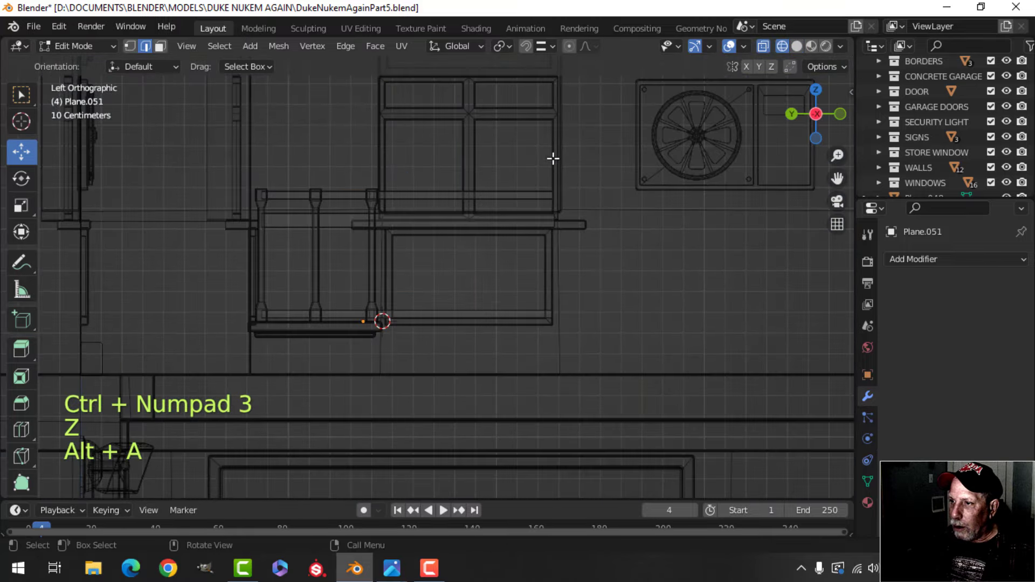
key("b")
left_click_drag(513, 127, 649, 413)
left_click_drag(495, 243, 426, 254)
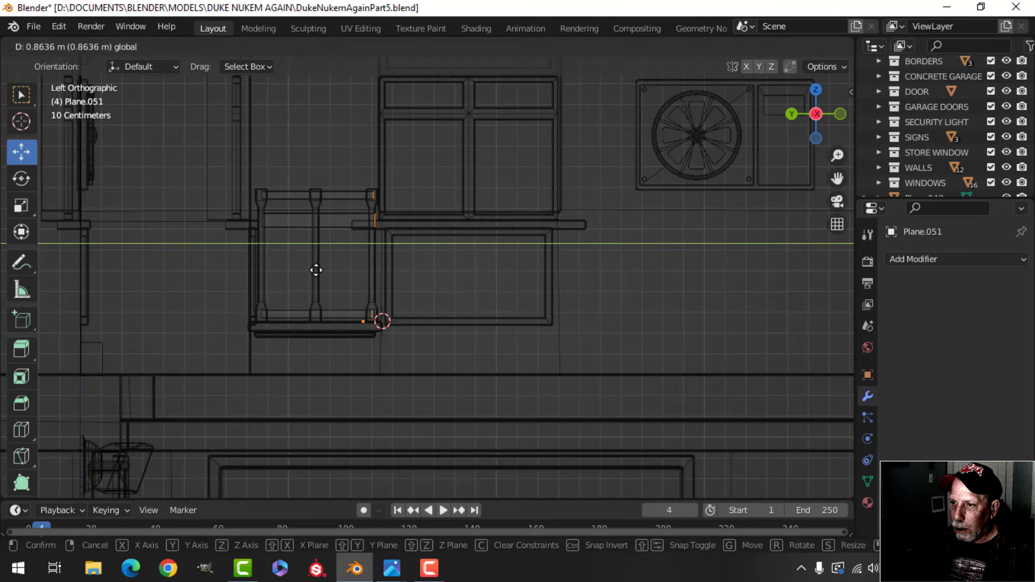
left_click_drag(315, 270, 314, 271)
scroll(422, 290, "up", 4)
middle_click_drag(399, 281, 468, 324, "shift")
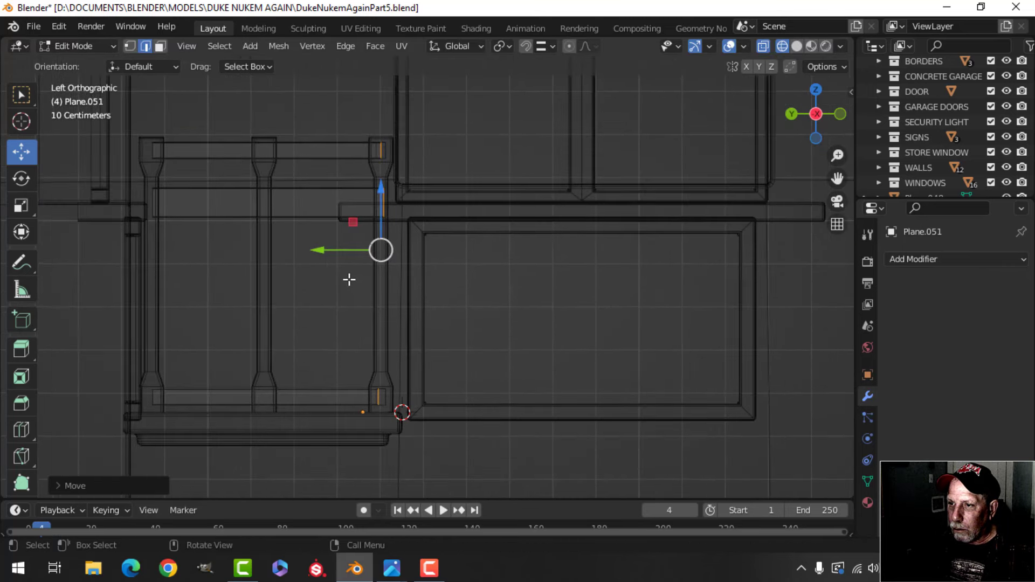
left_click_drag(313, 256, 312, 250)
- Return to Object Mode in solid shading and check the side rails against their posts
key("z")
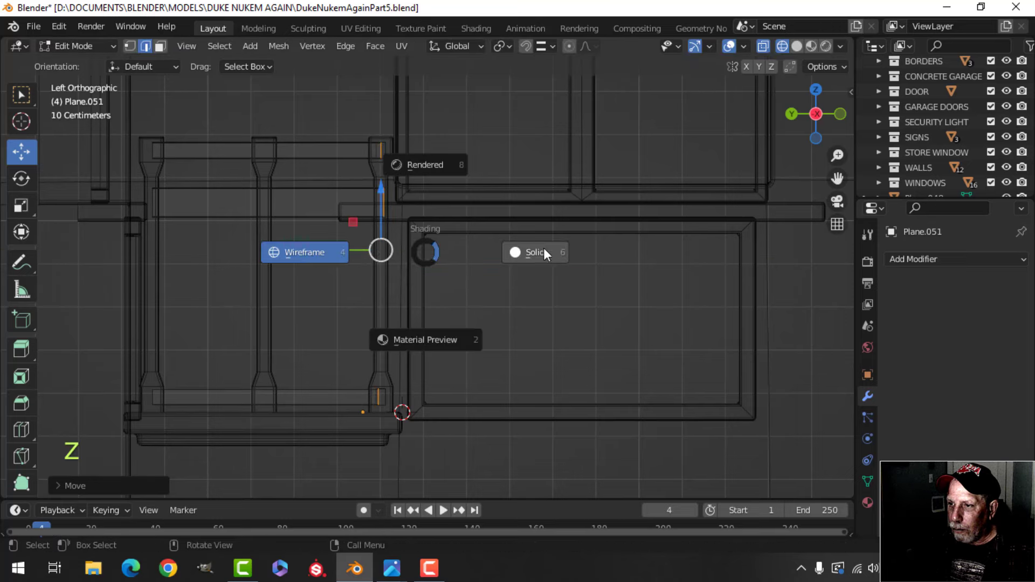
left_click(541, 250)
middle_click_drag(515, 293, 398, 308)
scroll(397, 308, "down", 4)
key("Tab")
key("alt+a")
middle_click_drag(305, 306, 376, 244)
scroll(377, 308, "up", 3)
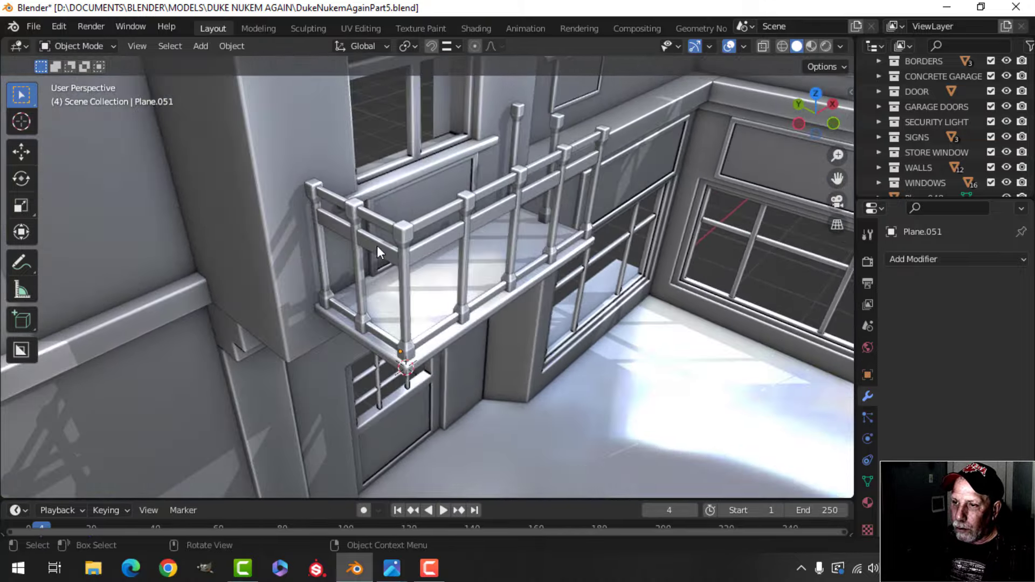
middle_click_drag(456, 260, 442, 276)
- From the top view, duplicate the side rails and move the copy along X onto the opposite side's posts
key("KP_7")
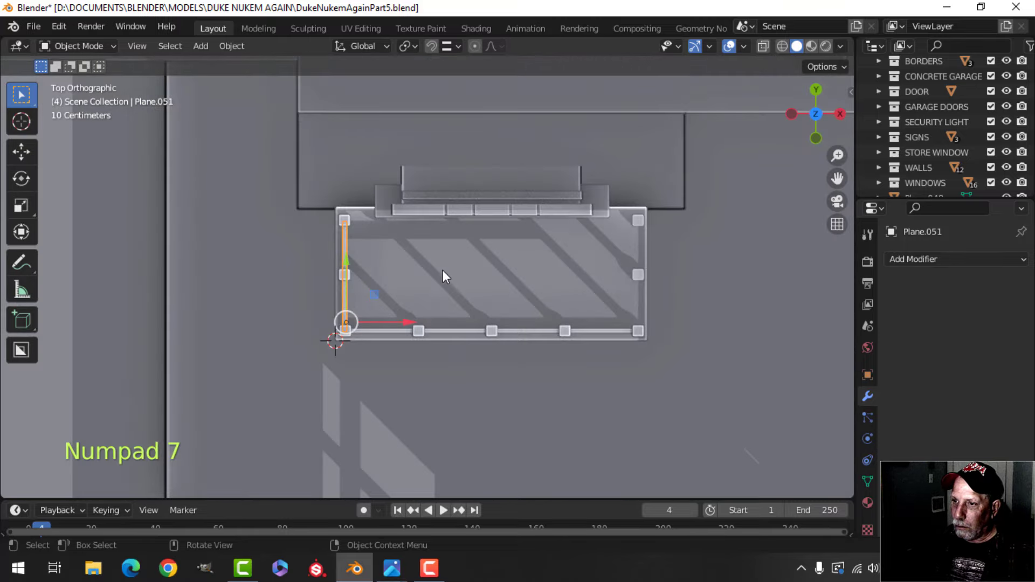
key("shift+d")
left_click_drag(400, 324, 706, 313)
scroll(718, 303, "up", 3)
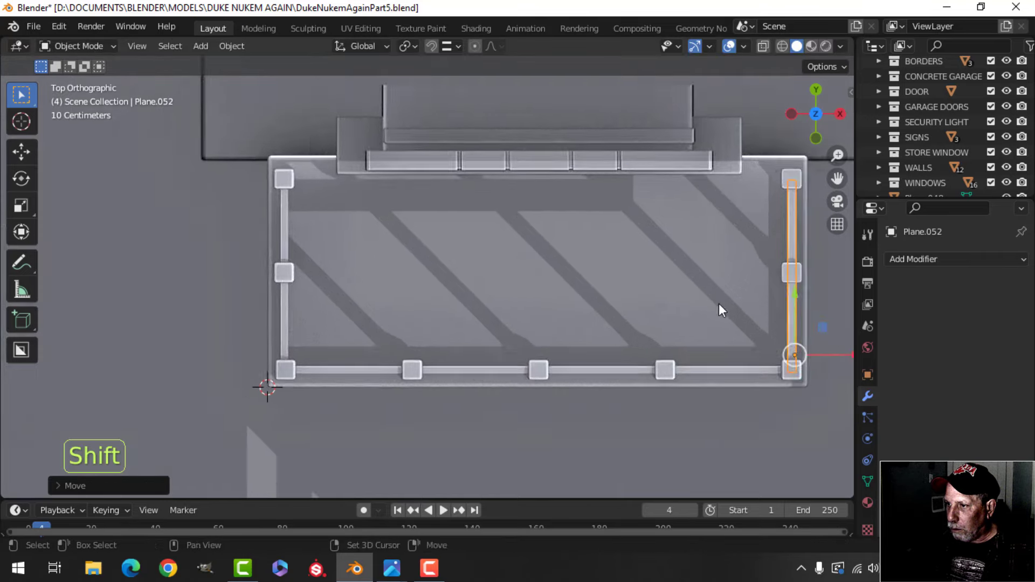
middle_click_drag(719, 303, 322, 301, "shift")
scroll(373, 318, "up", 3)
- Join the front rails and both sets of side rails into one object
middle_click_drag(445, 369, 426, 216)
scroll(409, 260, "down", 3)
key("alt+a")
left_click(446, 167)
middle_click_drag(345, 200, 438, 181)
left_click(438, 181, "shift")
middle_click_drag(161, 269, 283, 281)
key("ctrl+j")
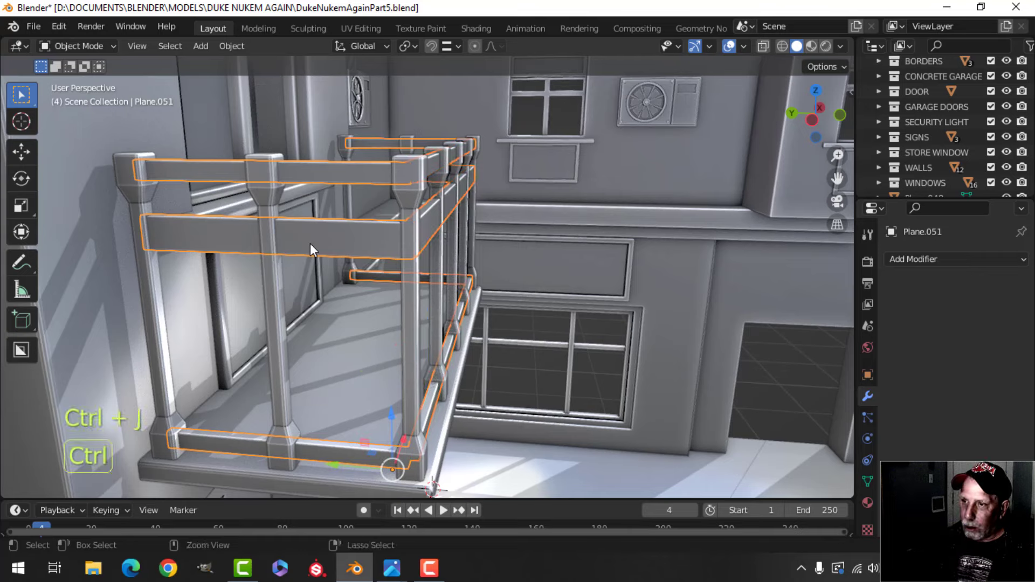
middle_click_drag(312, 243, 459, 287)
key("alt+a")
scroll(383, 245, "up", 3)
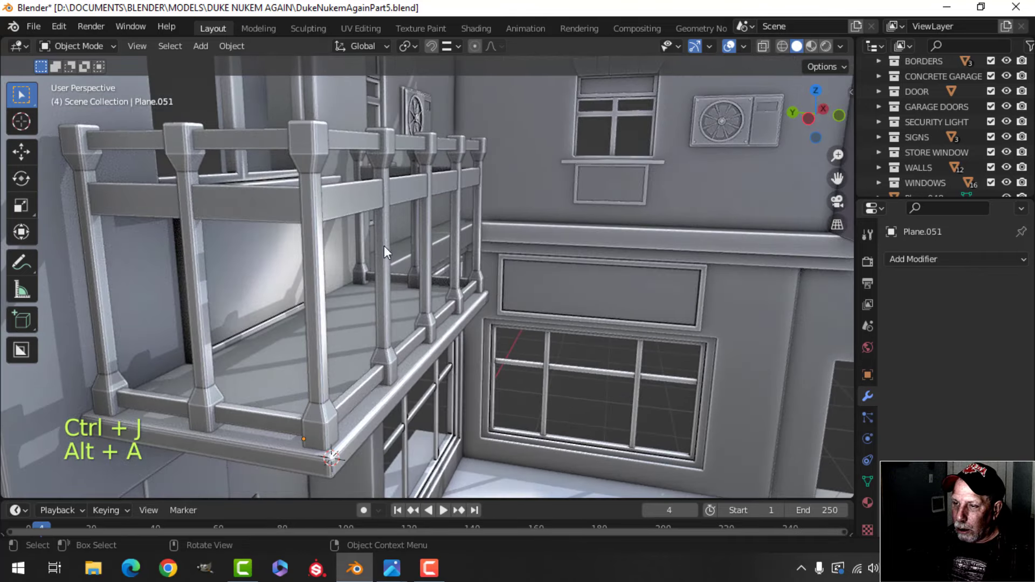
- Join the front and side posts, and combine them with the rails into a single railing object
left_click(316, 184)
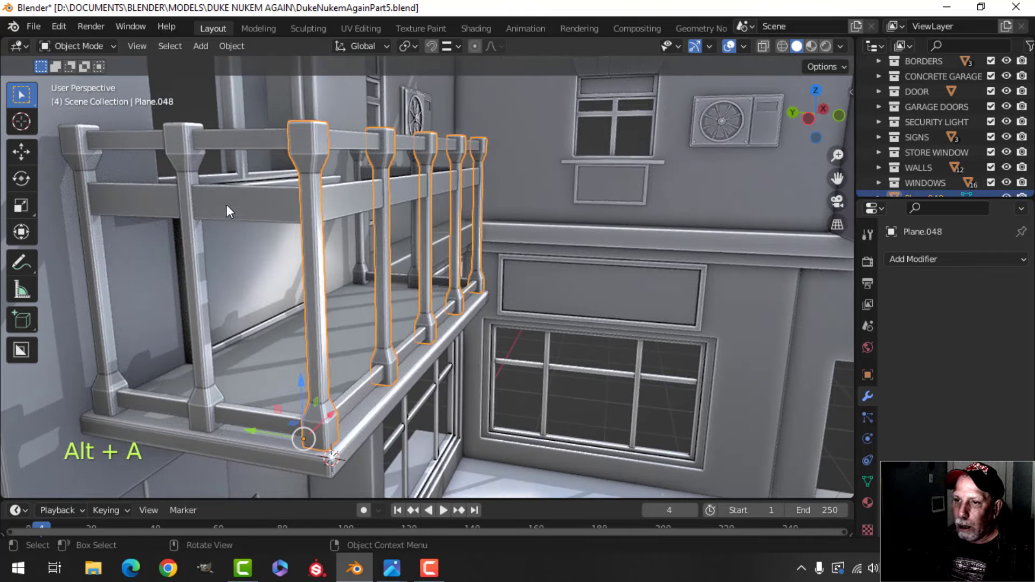
left_click(186, 180, "shift")
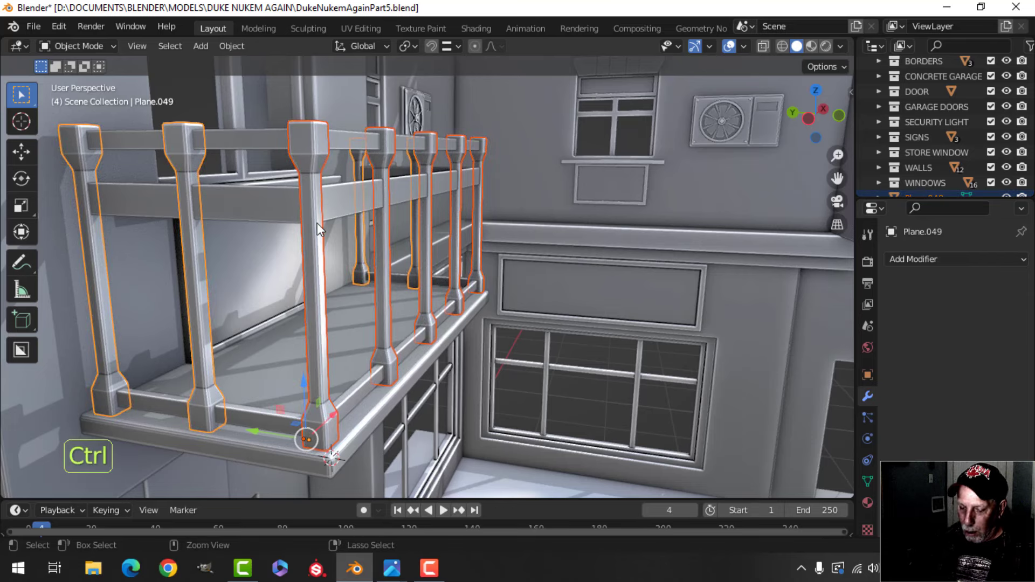
key("ctrl+j")
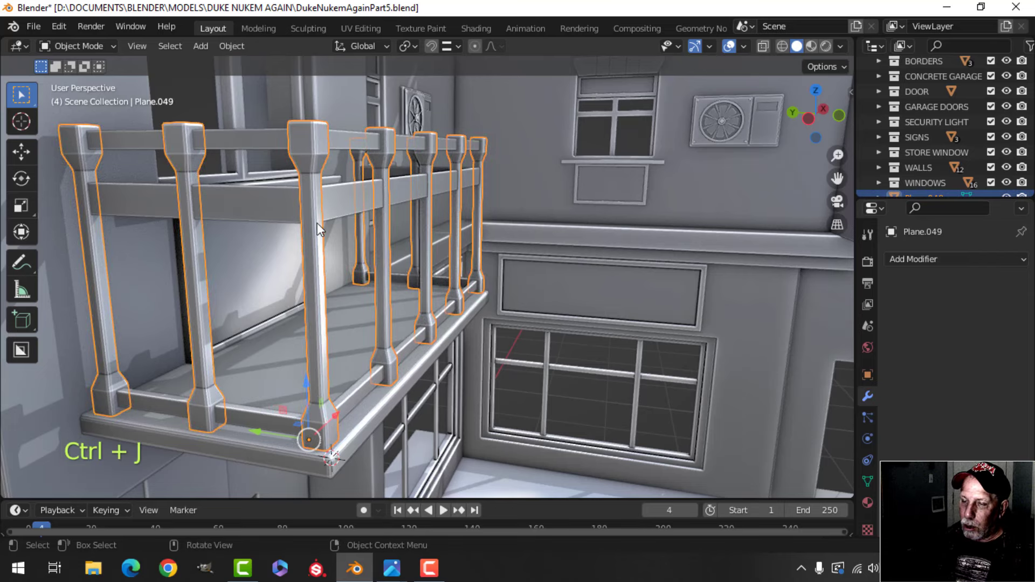
left_click(238, 205, "shift")
key("ctrl+j")
- Merge all of the railing's vertices by distance and recalculate its normals outside
key("Tab")
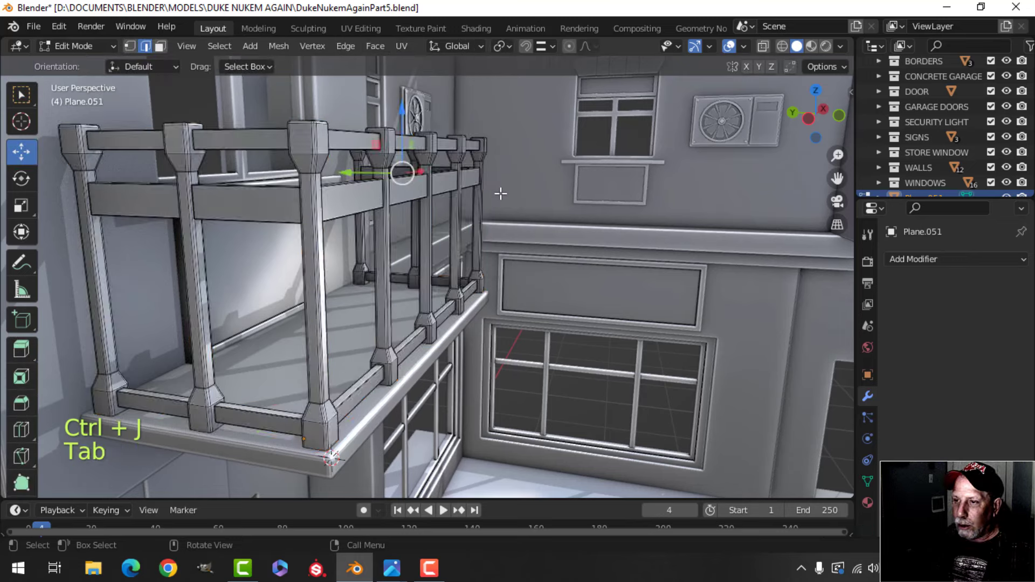
key("a")
key("m")
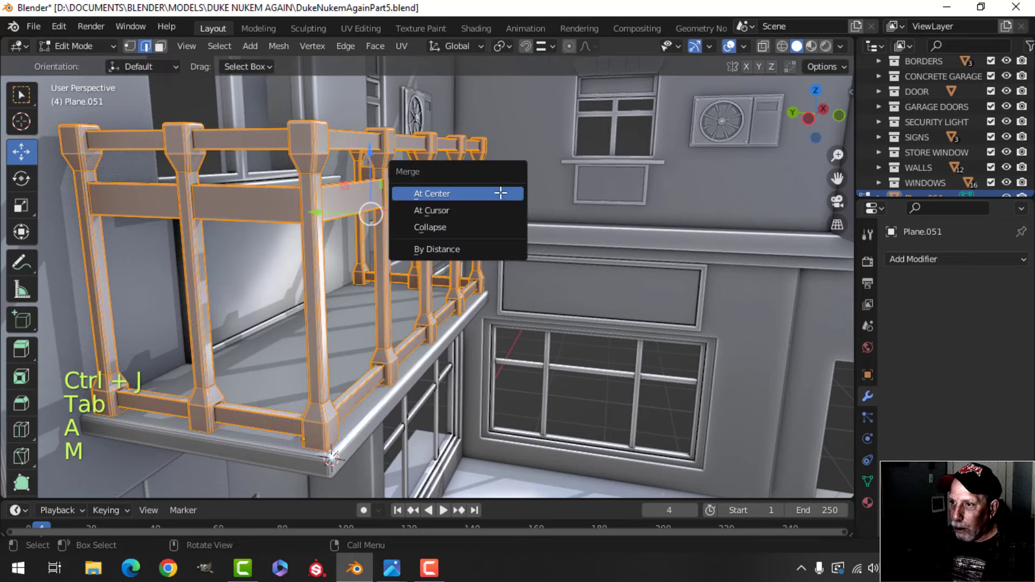
left_click(470, 253)
key("alt+n")
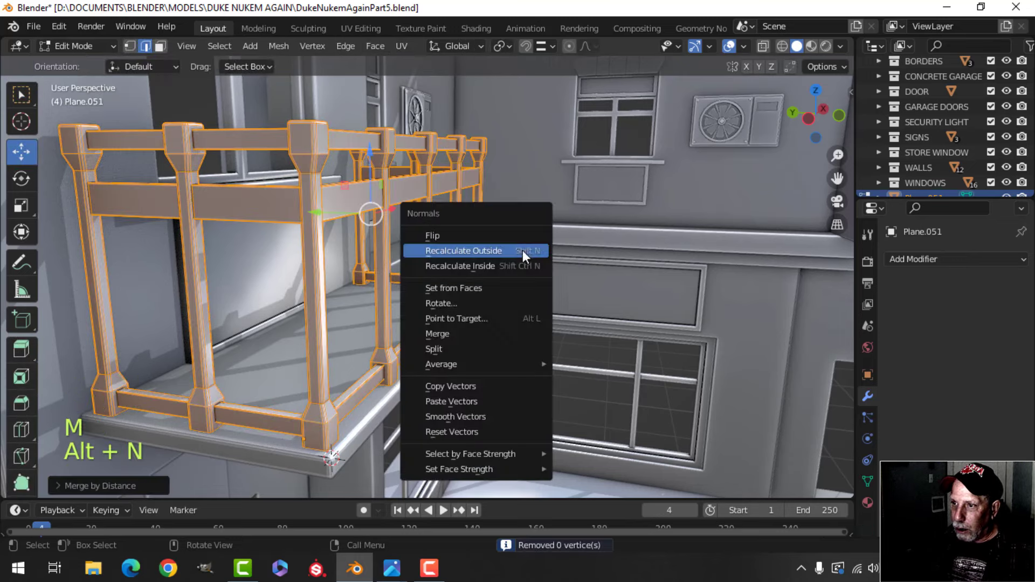
left_click(522, 250)
key("Tab")
scroll(510, 248, "down", 3)
key("alt+a")
- Select the balcony ledge and open it in Edit Mode in front wireframe view
middle_click_drag(509, 248, 442, 189)
scroll(410, 285, "up", 3)
scroll(358, 272, "up", 2)
middle_click_drag(358, 273, 420, 320, "shift")
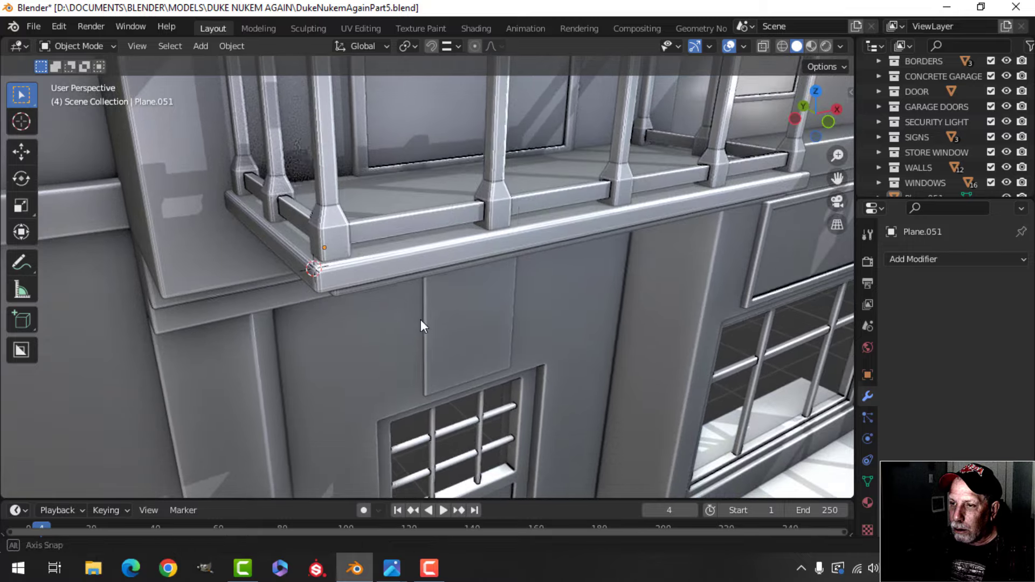
left_click(380, 271)
middle_click_drag(474, 279, 434, 244)
key("alt+a")
key("KP_1")
scroll(399, 246, "up", 2)
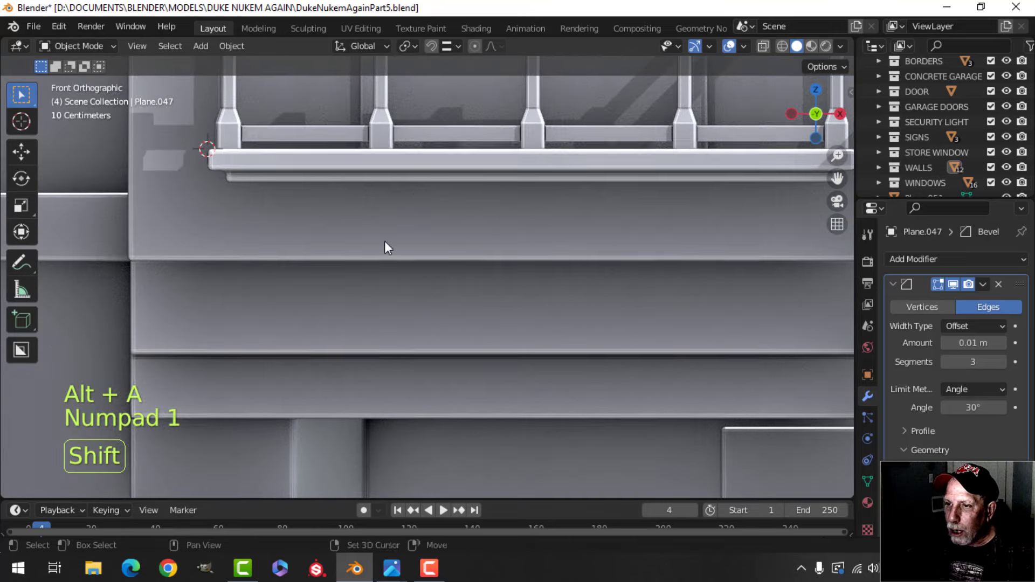
left_click(444, 170)
key("Tab")
key("z")
left_click(396, 206)
scroll(525, 243, "down", 3)
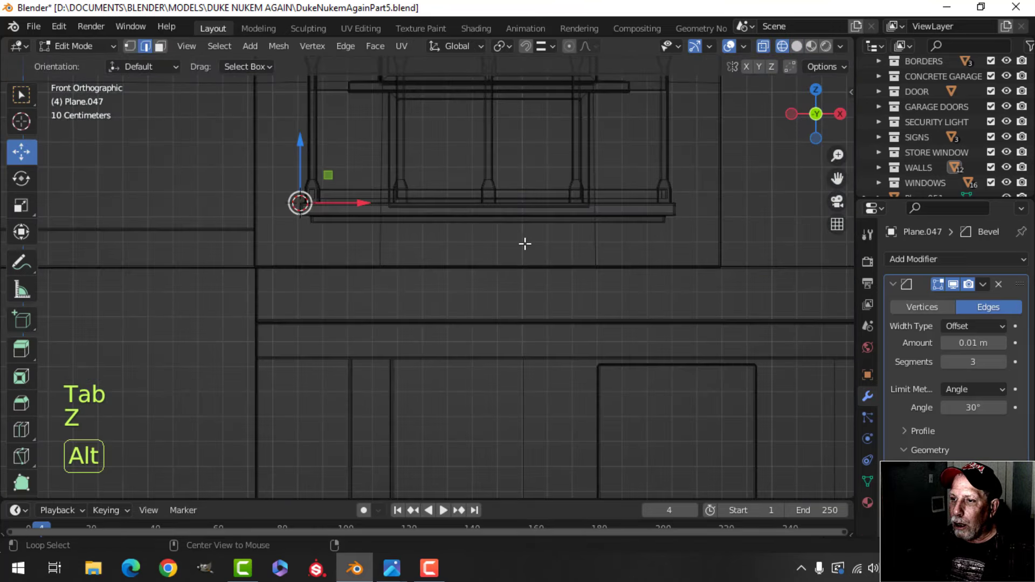
key("alt+a")
middle_click_drag(524, 244, 475, 249, "shift")
key("b")
left_click_drag(370, 211, 653, 213)
scroll(658, 231, "up", 4)
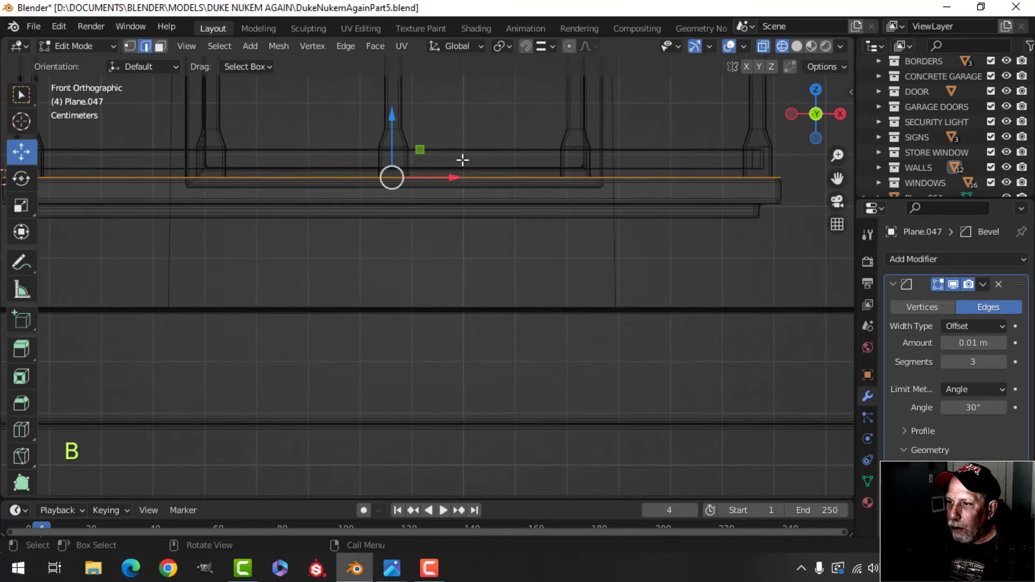
scroll(450, 177, "down", 2)
key("alt+a")
- Select the ledge's lower tier with the upper slab's bottom edges and raise them along Z to thin the slab
key("b")
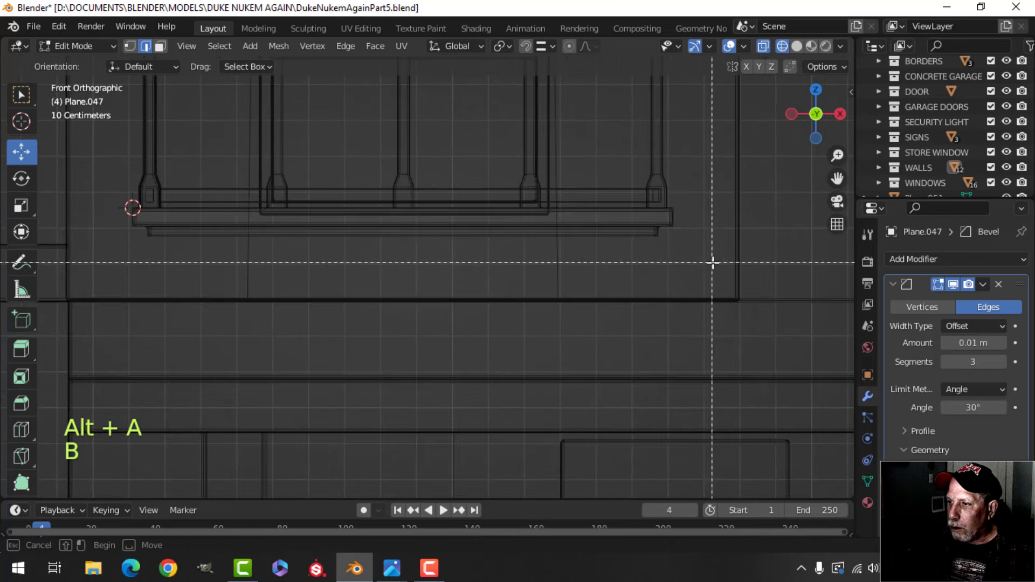
left_click_drag(712, 263, 81, 218)
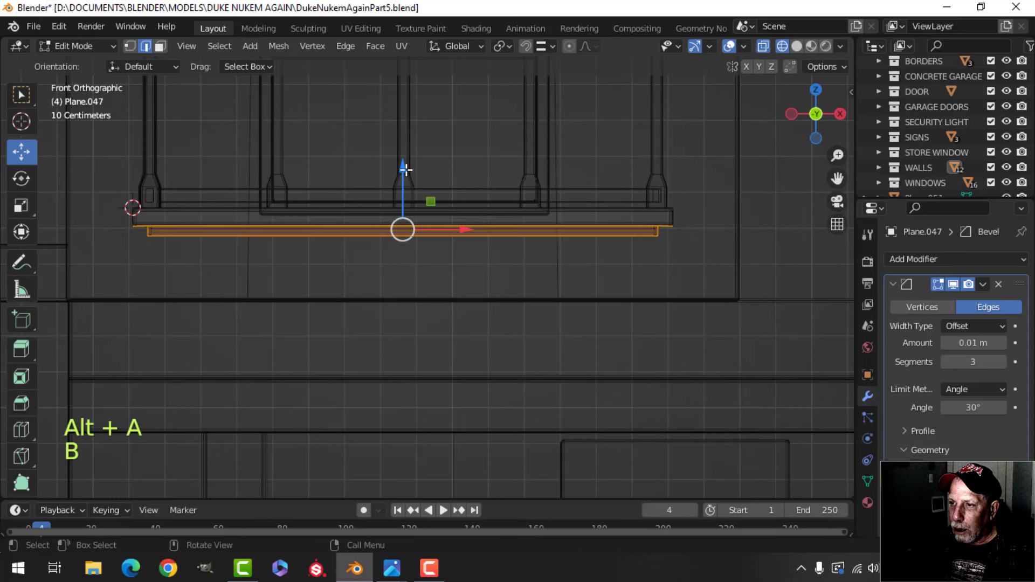
left_click_drag(405, 169, 412, 163)
- Lower the bottom edges of the ledge's lower tier along Z to make it taller, and return to Object Mode in solid shading
key("alt+a")
key("b")
left_click_drag(691, 255, 99, 219)
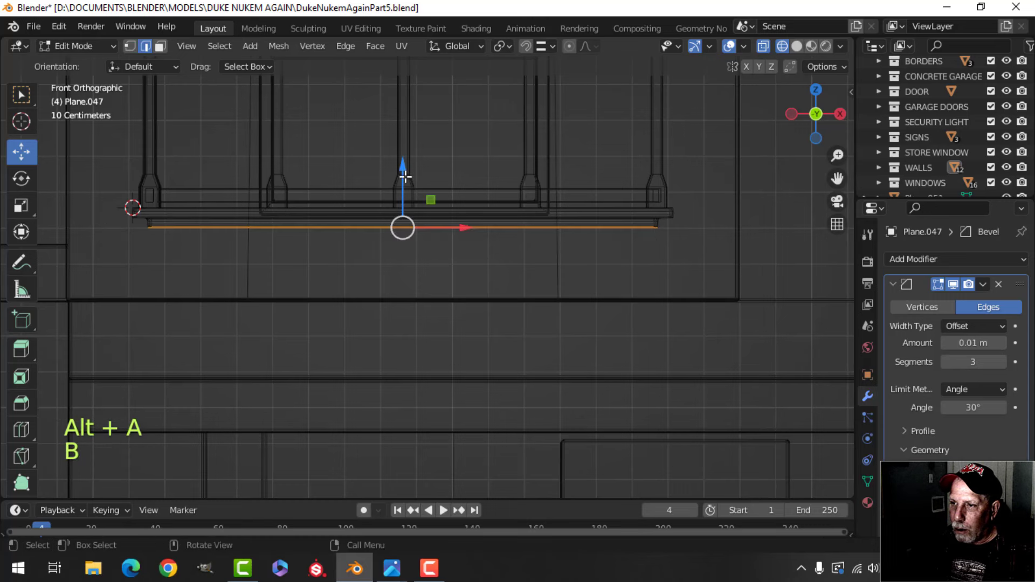
left_click_drag(402, 168, 402, 182)
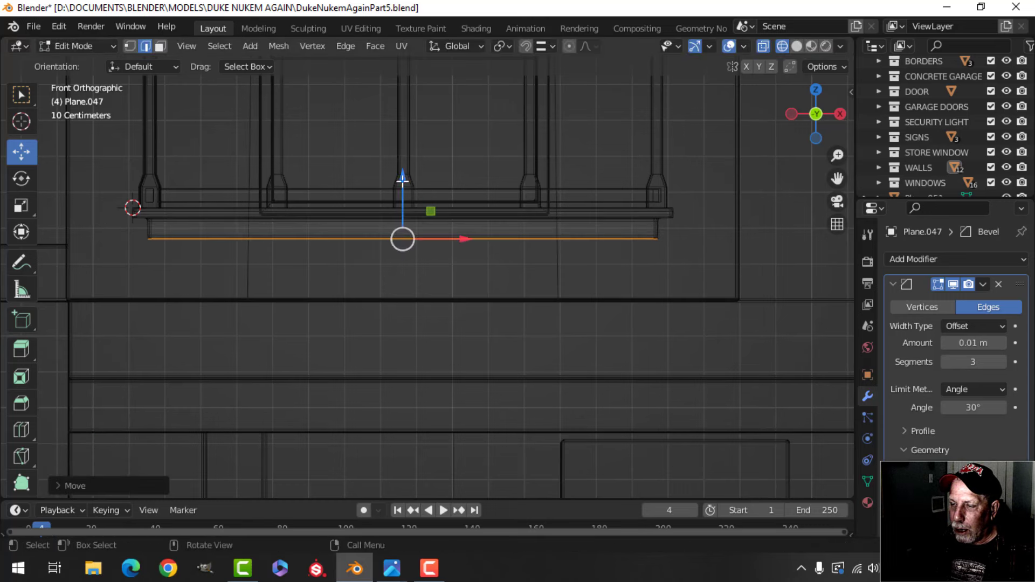
key("alt+a")
key("z")
left_click(636, 210)
key("Tab")
scroll(456, 235, "down", 4)
key("alt+a")
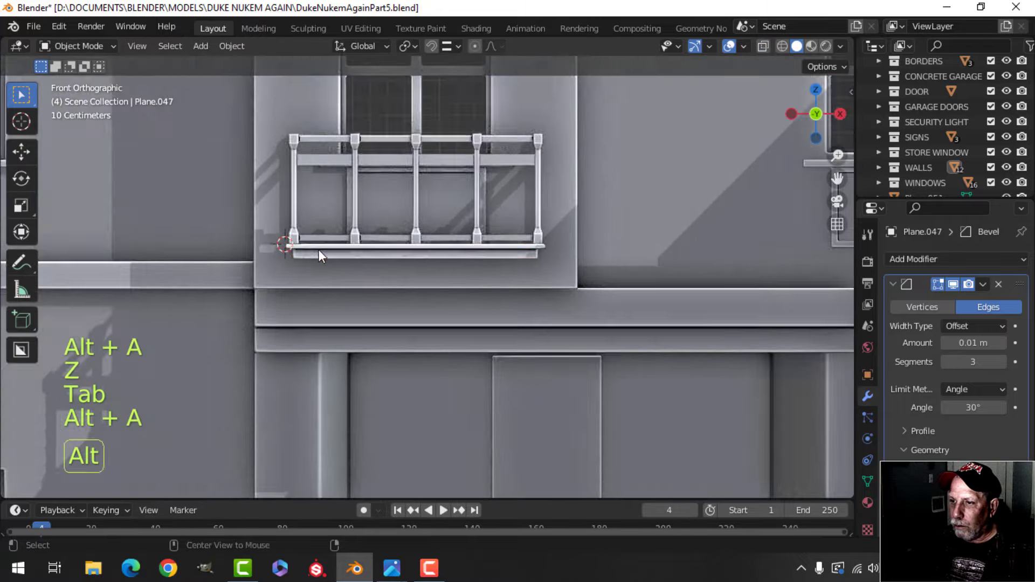
- Remove the Bevel modifier from the balcony ledge, isolate the ledge in local view and save the file
middle_click_drag(318, 249, 480, 253)
scroll(440, 265, "up", 3)
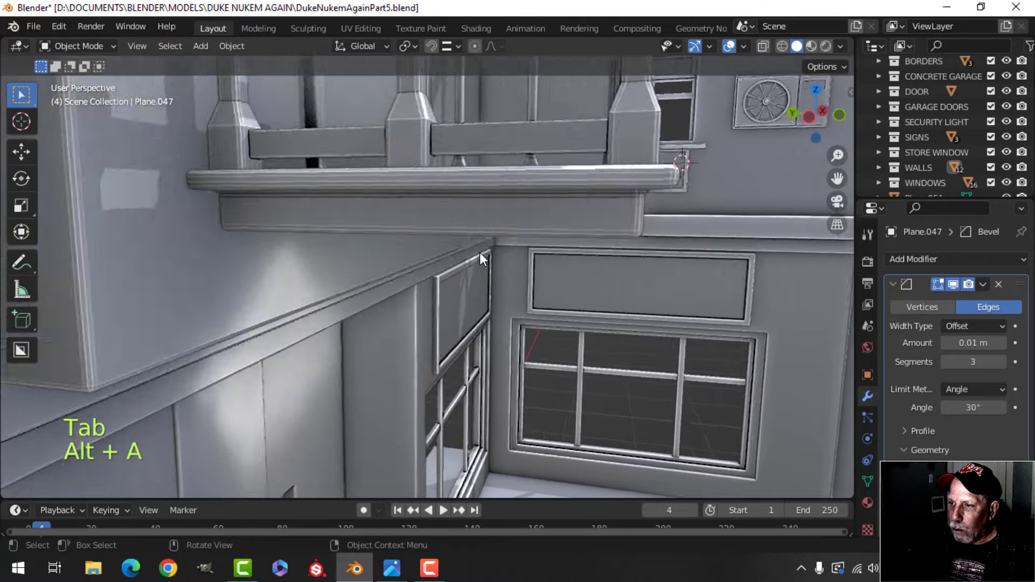
scroll(444, 256, "up", 5)
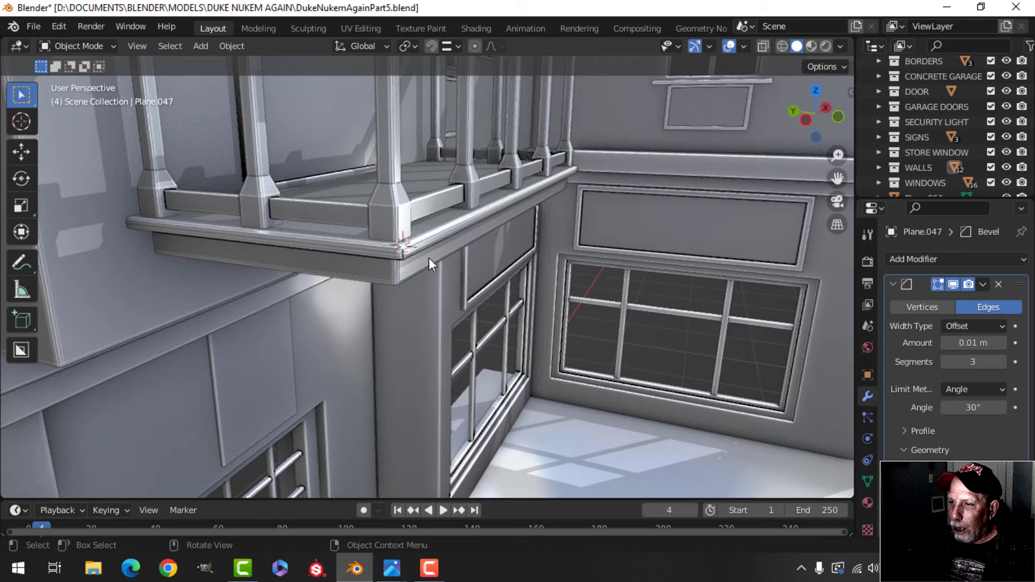
left_click(429, 258)
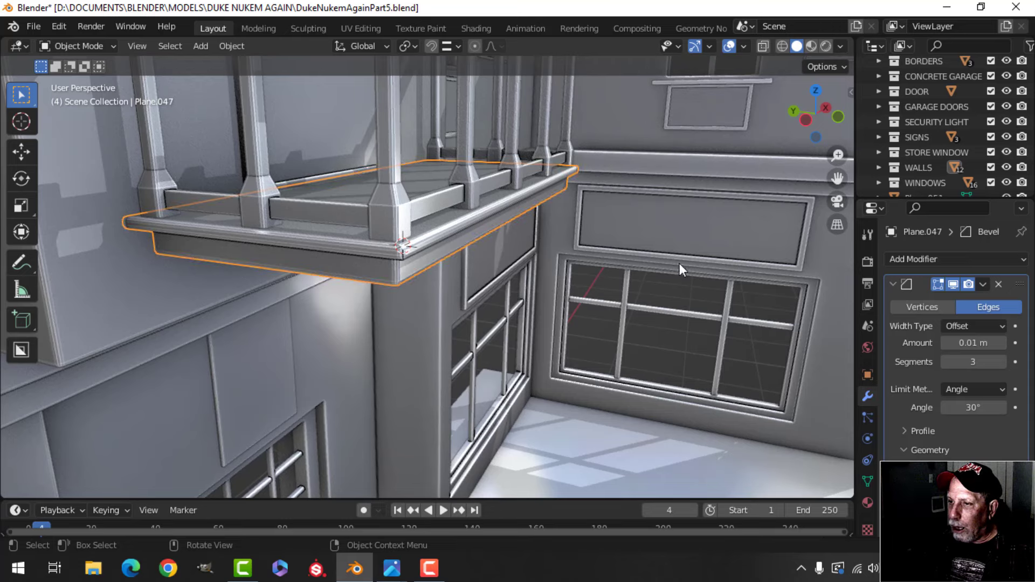
left_click(998, 284)
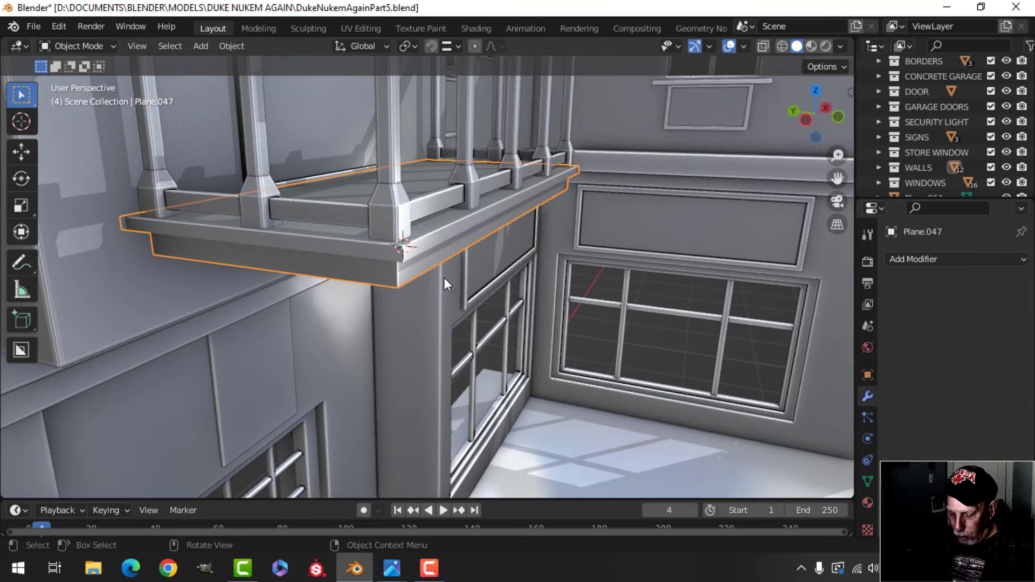
key("slash")
key("ctrl+s")
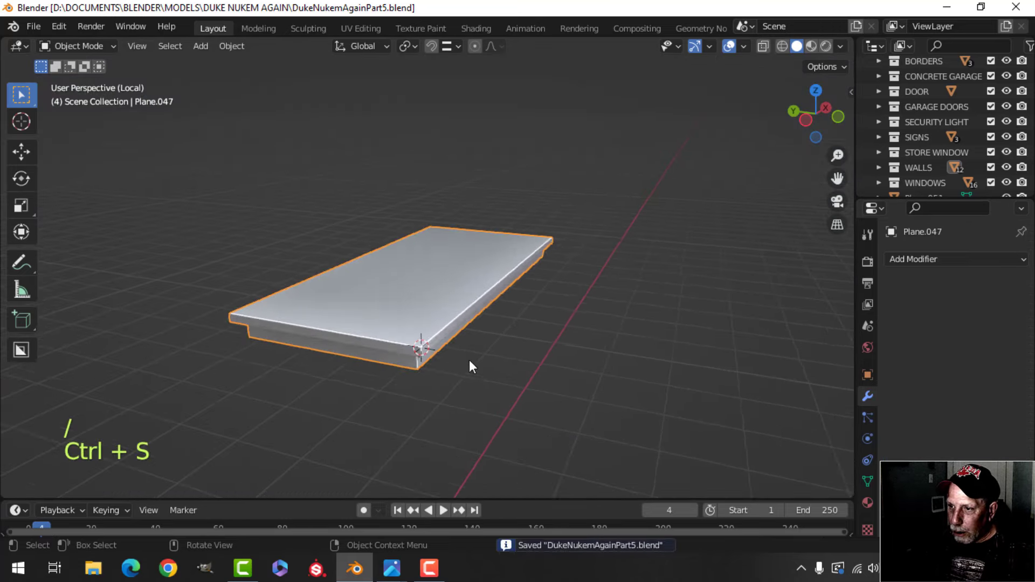
- In Edit Mode, bevel the vertical corner edges of the ledge's upper slab and lower tier with two segments
scroll(469, 360, "up", 2)
middle_click_drag(469, 360, 473, 306, "shift")
key("Tab")
key("alt+a")
key("2")
mouse_move(458, 351)
middle_mouse_down("shift")
mouse_move(413, 332)
mouse_move(428, 351)
mouse_move(545, 305)
mouse_move(592, 344)
mouse_move(453, 358)
mouse_move(377, 344)
mouse_move(469, 313)
mouse_move(451, 361)
middle_mouse_up("shift")
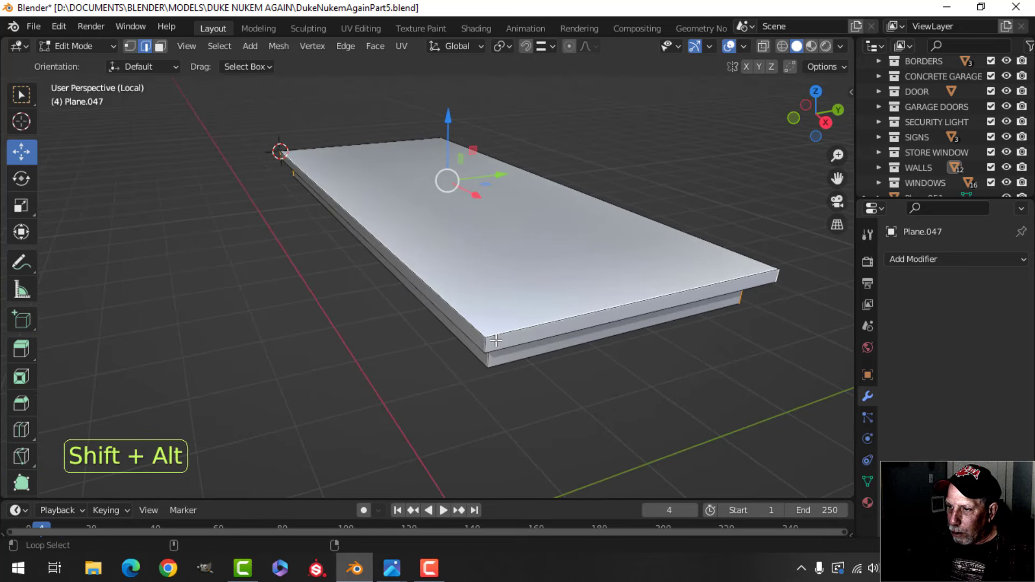
scroll(535, 363, "up", 3)
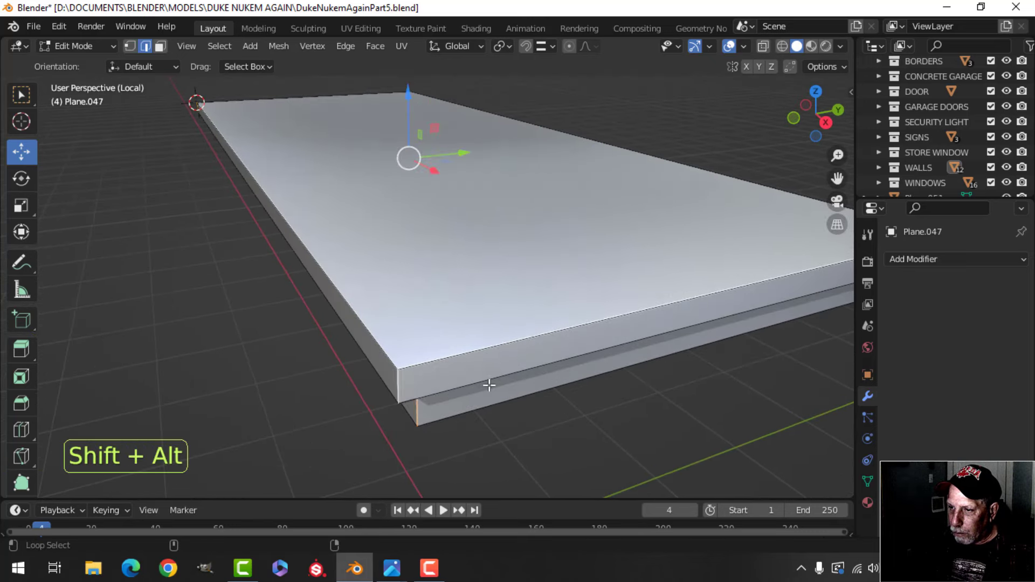
key("ctrl+b")
left_click(556, 416)
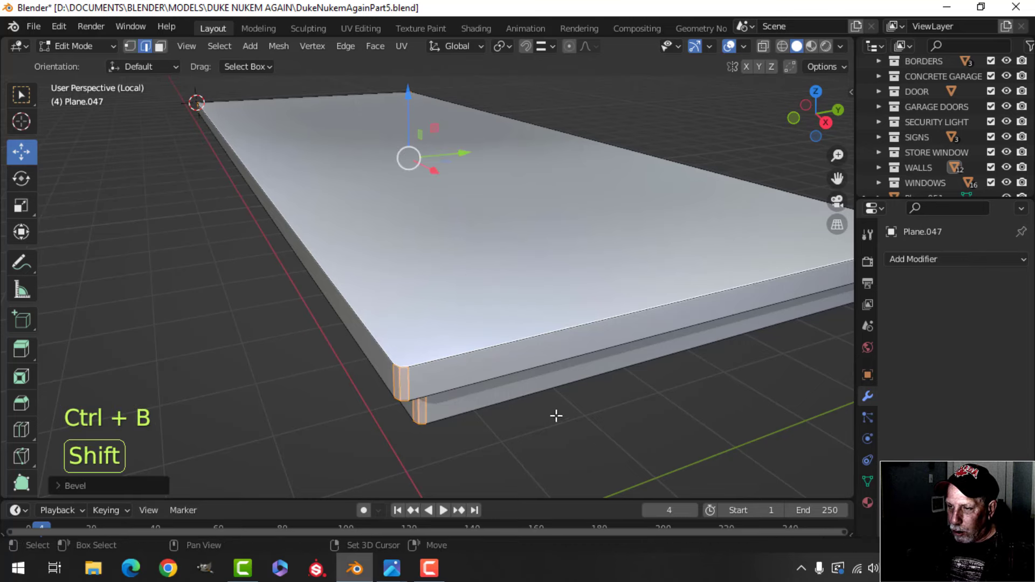
- Bevel the horizontal perimeter edge loops of both ledge tiers with two segments and return to the full scene in Object Mode
left_click(471, 355, "alt+shift")
middle_click_drag(470, 355, 504, 351)
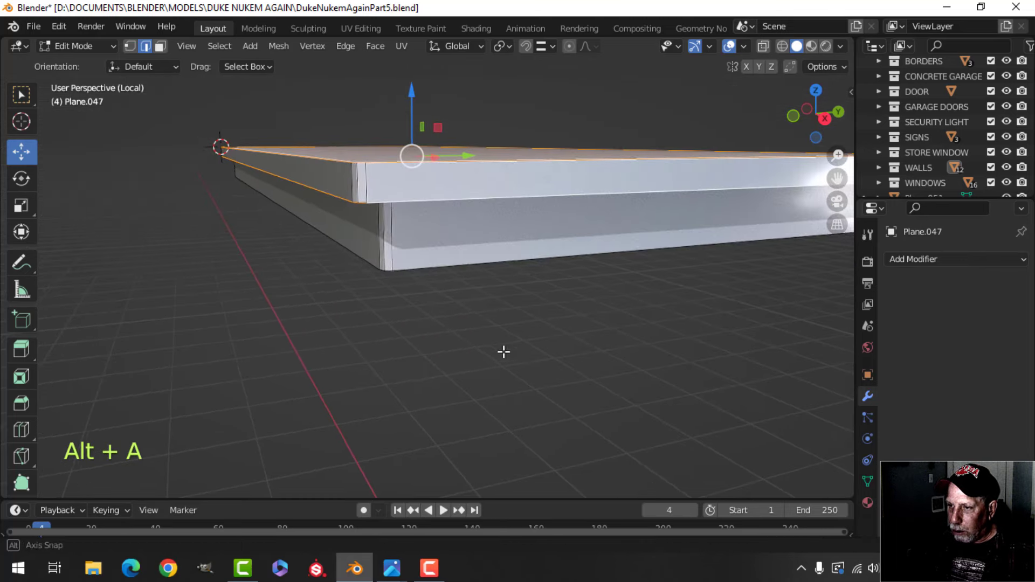
left_click(455, 251, "alt+shift")
key("ctrl+b")
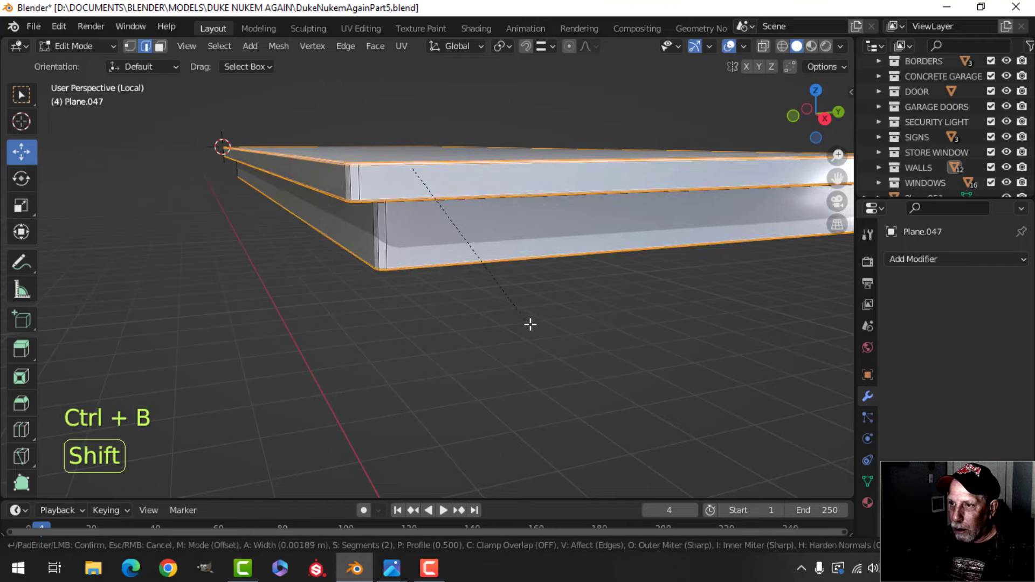
left_click(536, 330)
key("Tab")
key("slash")
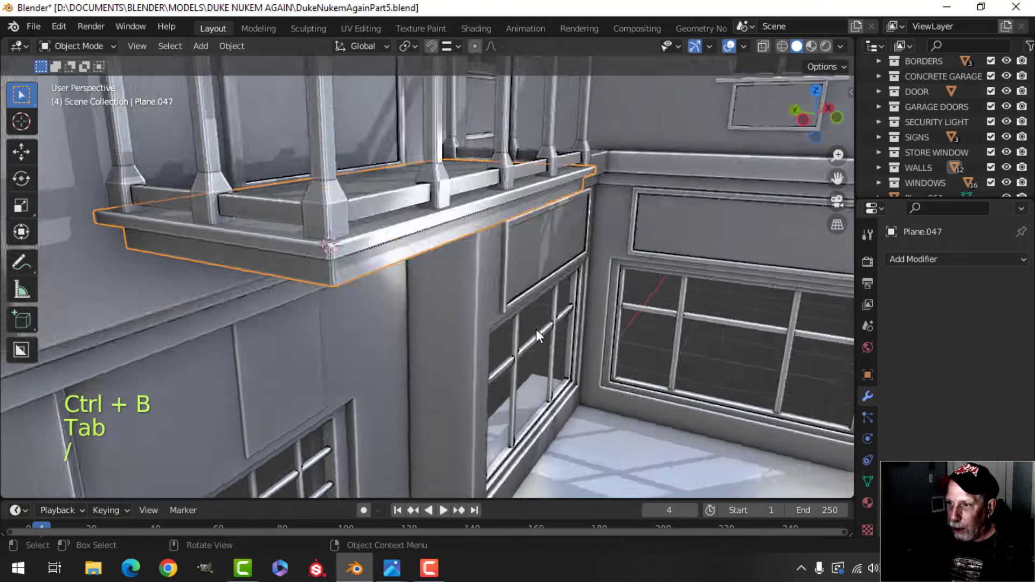
- Join the balcony ledge and the railing into a single object
scroll(473, 302, "up", 5)
key("alt+a")
left_click(226, 185)
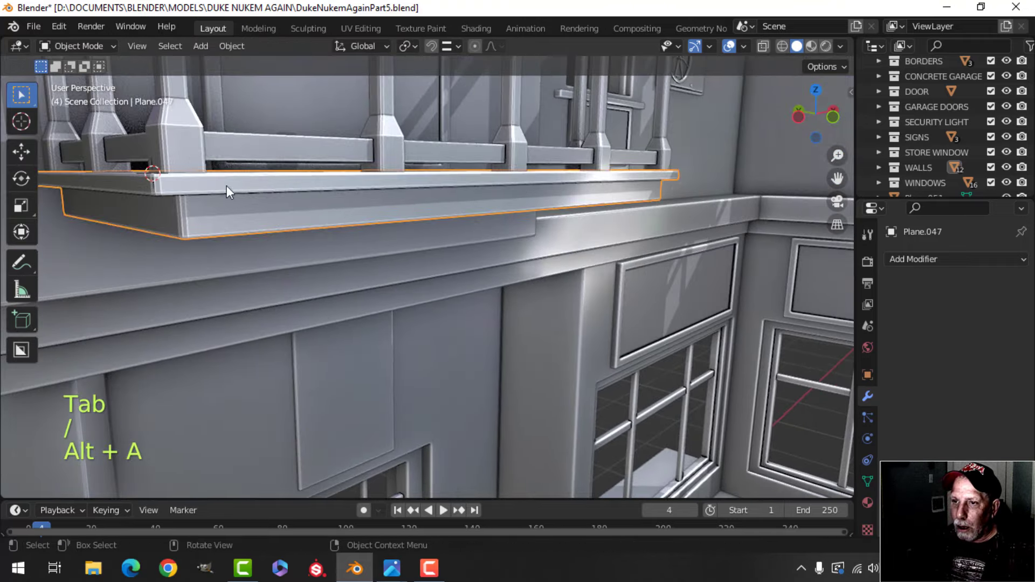
key("ctrl+j")
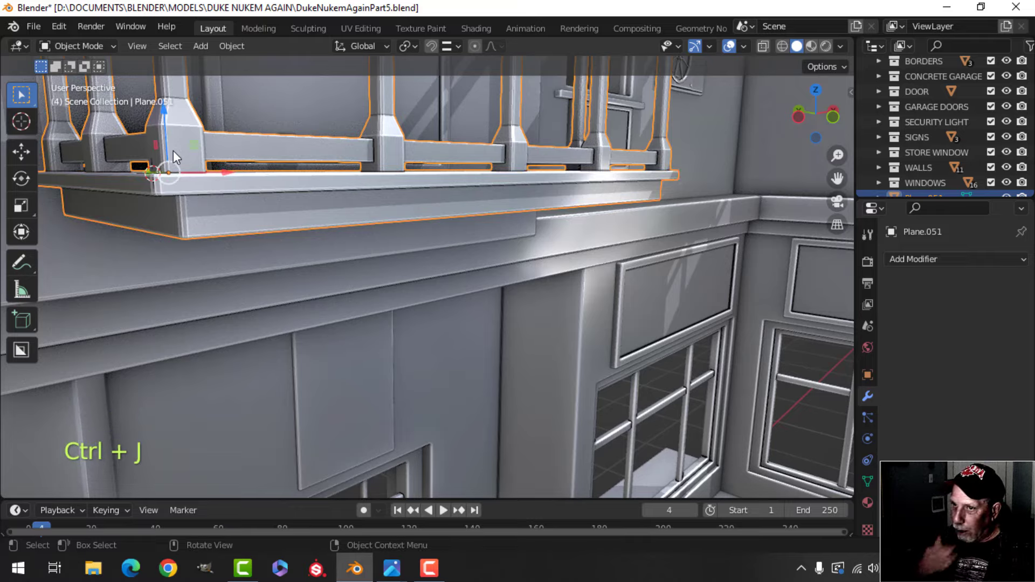
- Examine the joined balcony from above and from the front
key("alt+a")
scroll(391, 242, "down", 4)
middle_click_drag(390, 241, 488, 303)
scroll(451, 298, "up", 3)
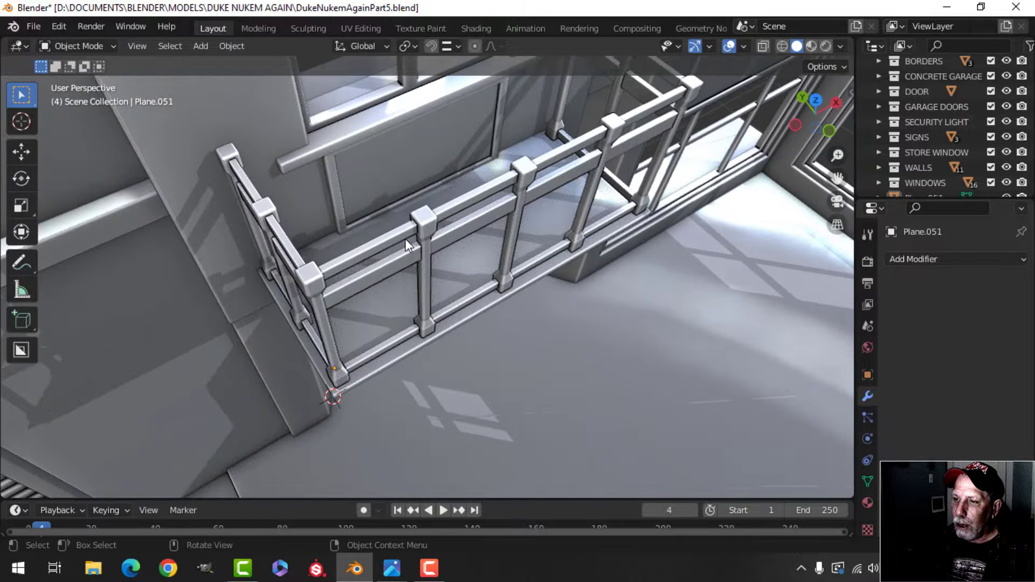
scroll(406, 243, "down", 3)
middle_click_drag(406, 251, 403, 211, "shift")
middle_click_drag(403, 211, 340, 213)
scroll(413, 251, "up", 2)
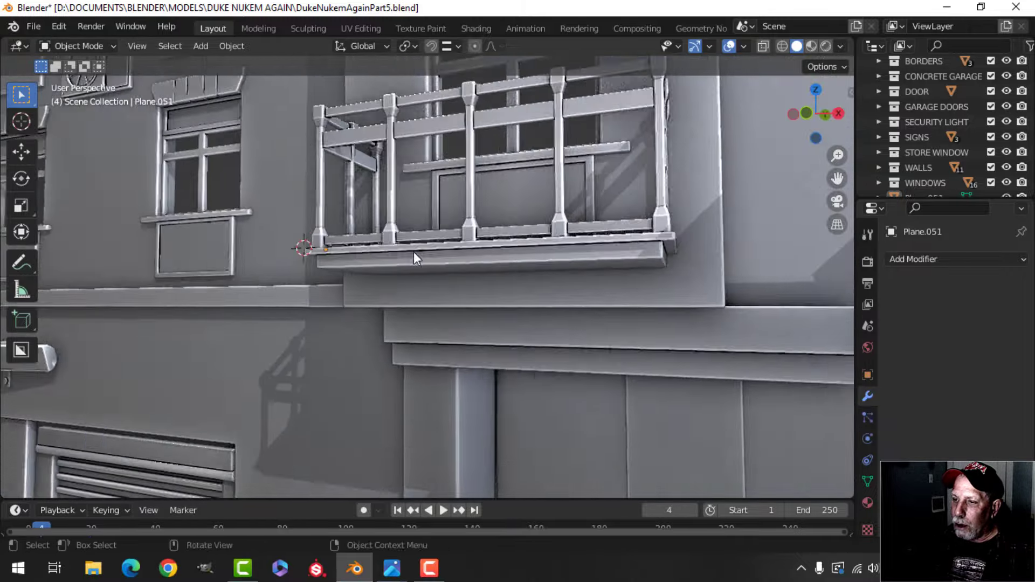
- Snap the 3D cursor to the underside face of the balcony ledge and return to Object Mode
mouse_move(413, 251)
middle_mouse_down()
mouse_move(400, 213)
mouse_move(411, 230)
middle_mouse_up()
key("Tab")
key("alt+a")
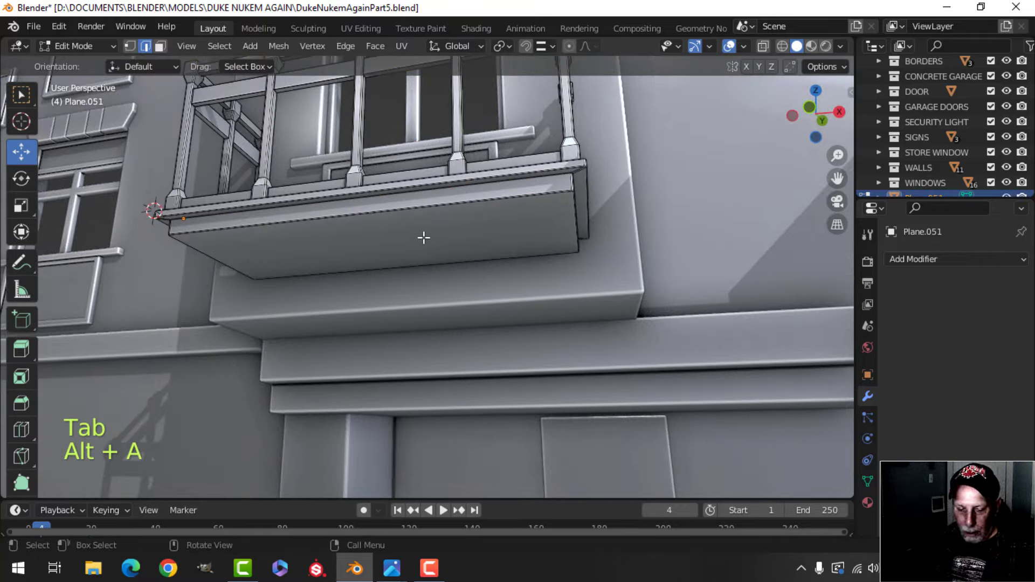
key("3")
left_click(438, 241)
key("shift+s")
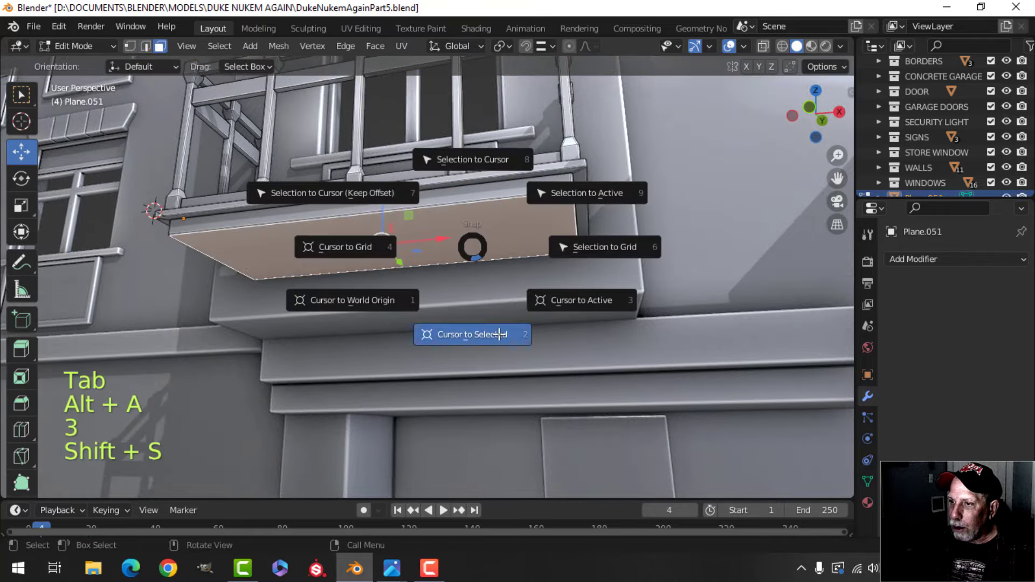
left_click(499, 334)
key("Tab")
- Isolate the balcony in local view and show it in right orthographic view
middle_click_drag(372, 301, 485, 259)
key("alt+a")
middle_click_drag(485, 258, 342, 286)
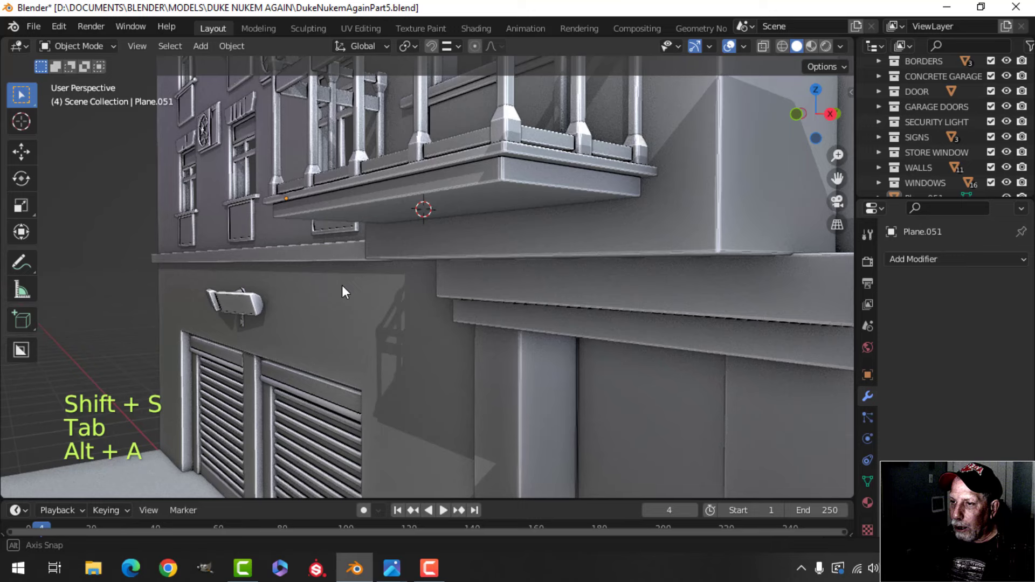
left_click(462, 201, "shift")
middle_click_drag(485, 243, 445, 249)
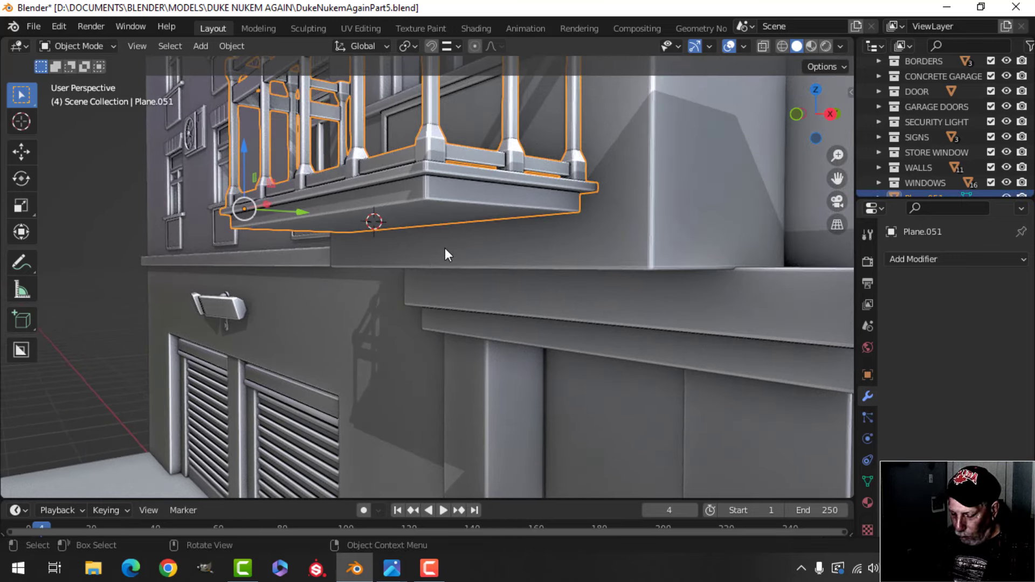
key("KP_Divide")
key("KP_3")
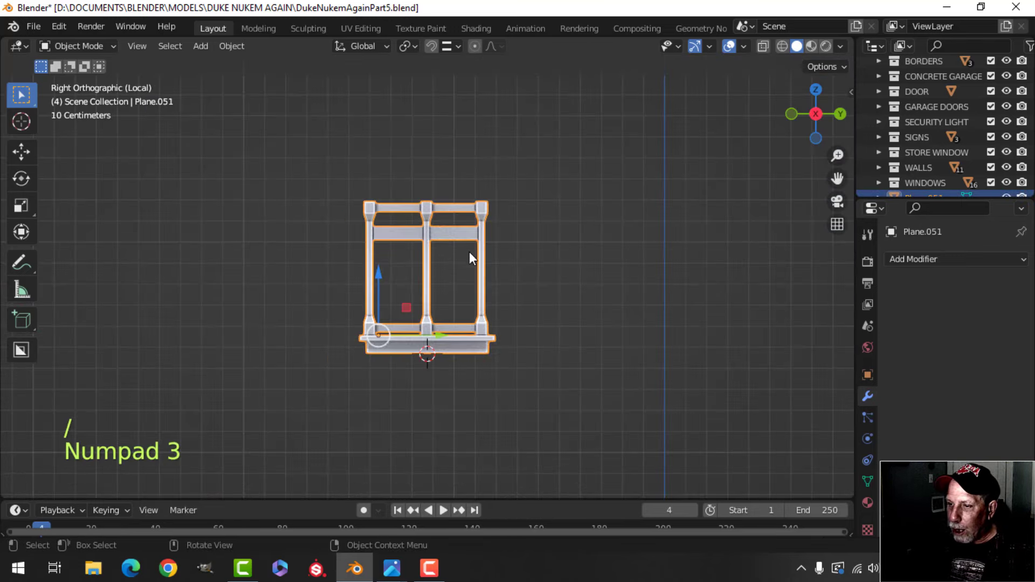
scroll(493, 357, "up", 3)
- Add a Path curve at the 3D cursor under the ledge and scale it down in Edit Mode to roughly the ledge's depth
key("alt+a")
middle_click_drag(494, 357, 487, 263, "shift")
key("shift+a")
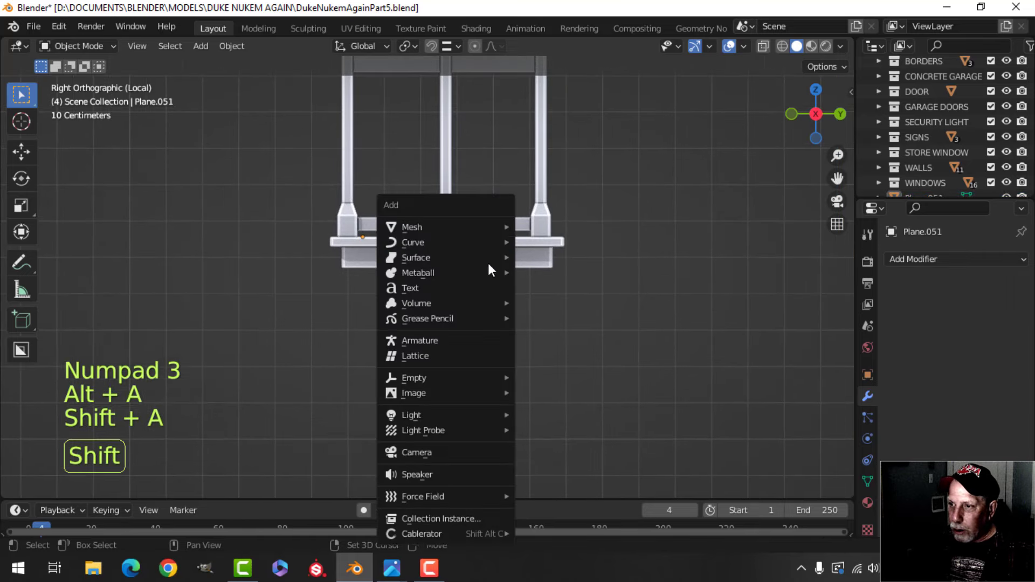
mouse_move(425, 243)
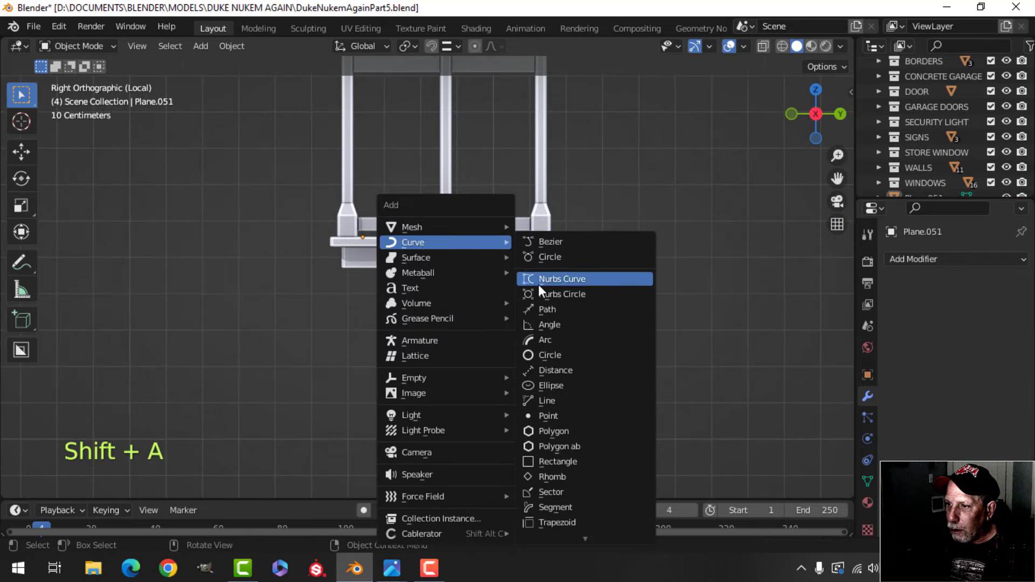
left_click(554, 309)
key("Tab")
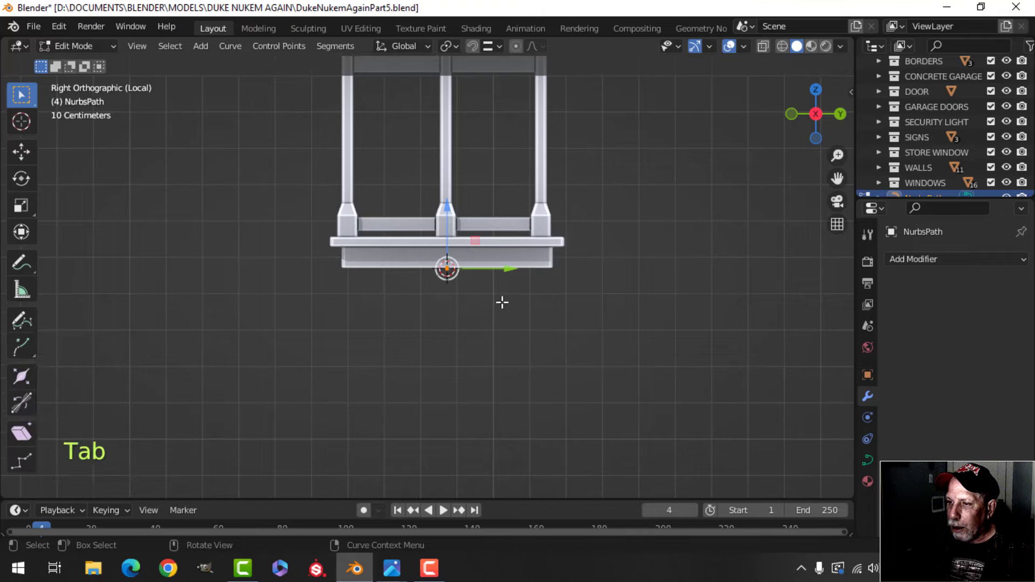
middle_click_drag(501, 301, 630, 346)
scroll(525, 314, "down", 5)
key("s")
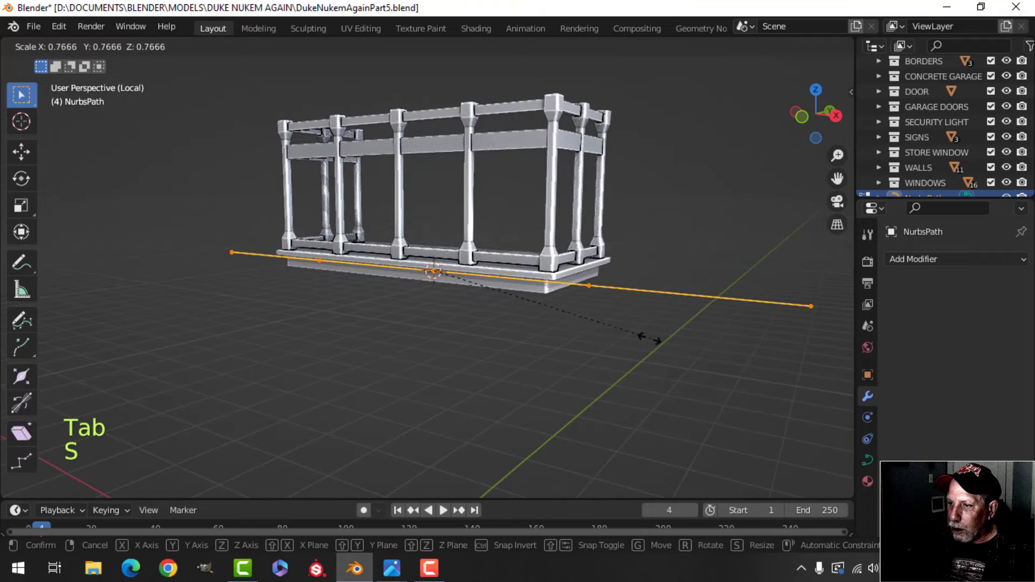
left_click(479, 316)
- Rotate the path 90° about Z and 90° about X so it stands vertically in the right view
key("KP_3")
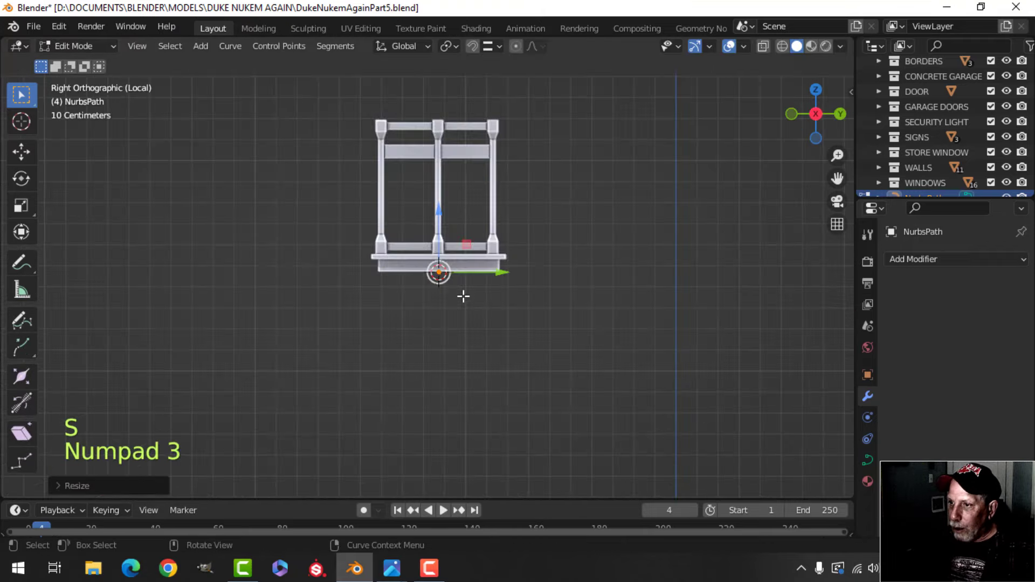
scroll(463, 296, "up", 2)
key("r")
key("z")
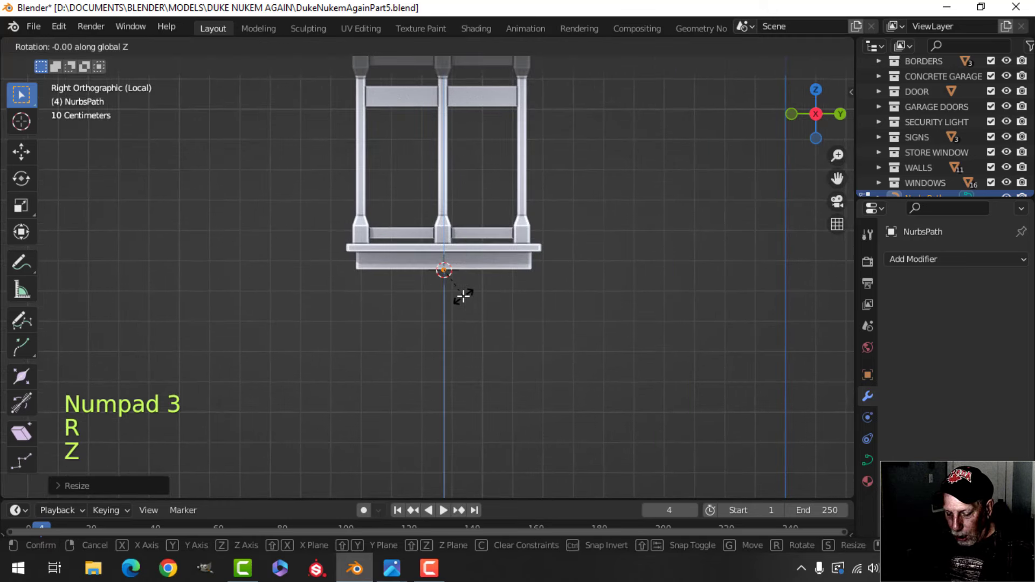
key("9")
key("0")
left_click(463, 296)
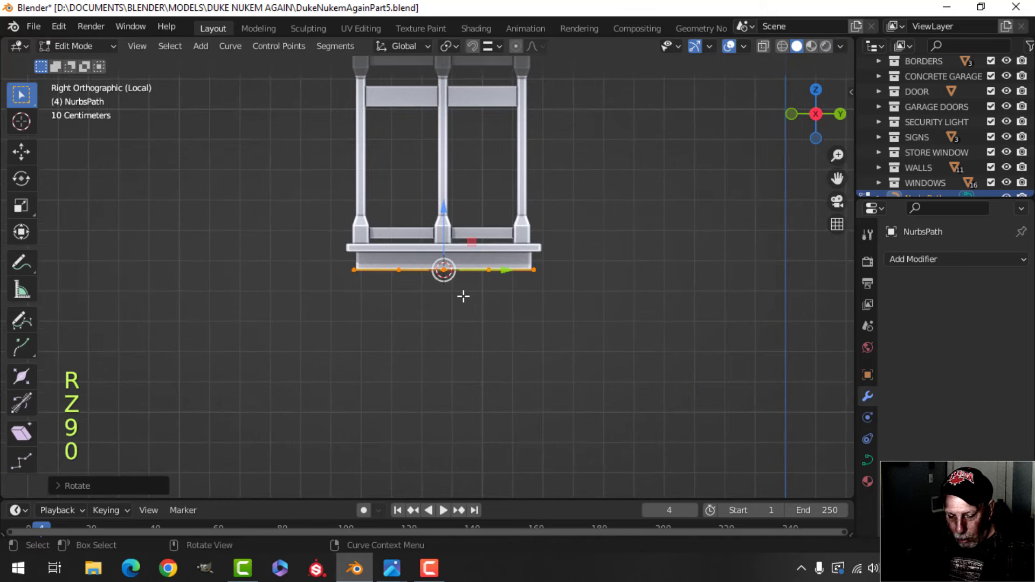
key("r")
key("x")
key("9")
key("0")
left_click(471, 295)
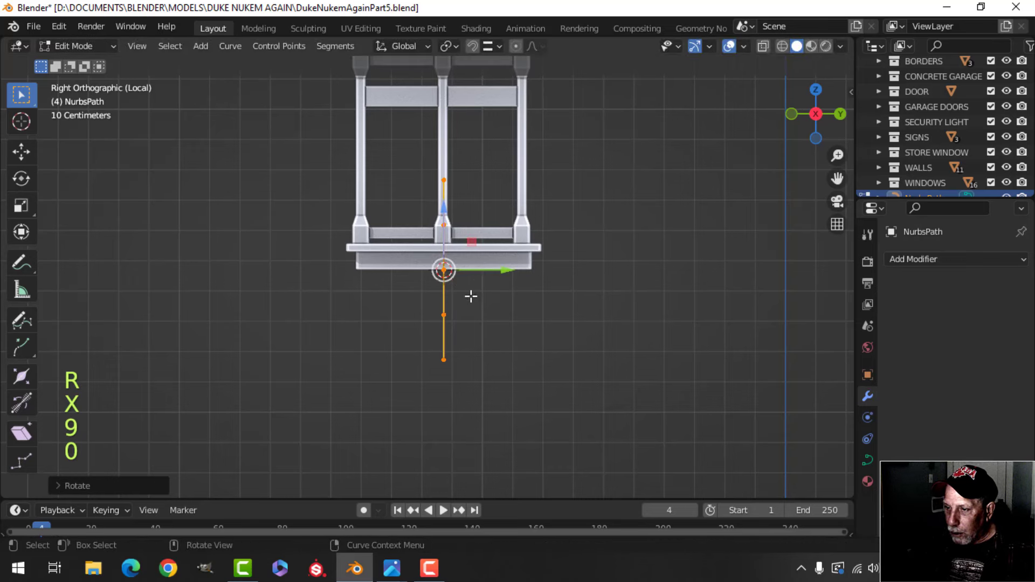
- Move the vertical path down below the ledge and slightly toward the balcony's front, then deselect its points
key("g")
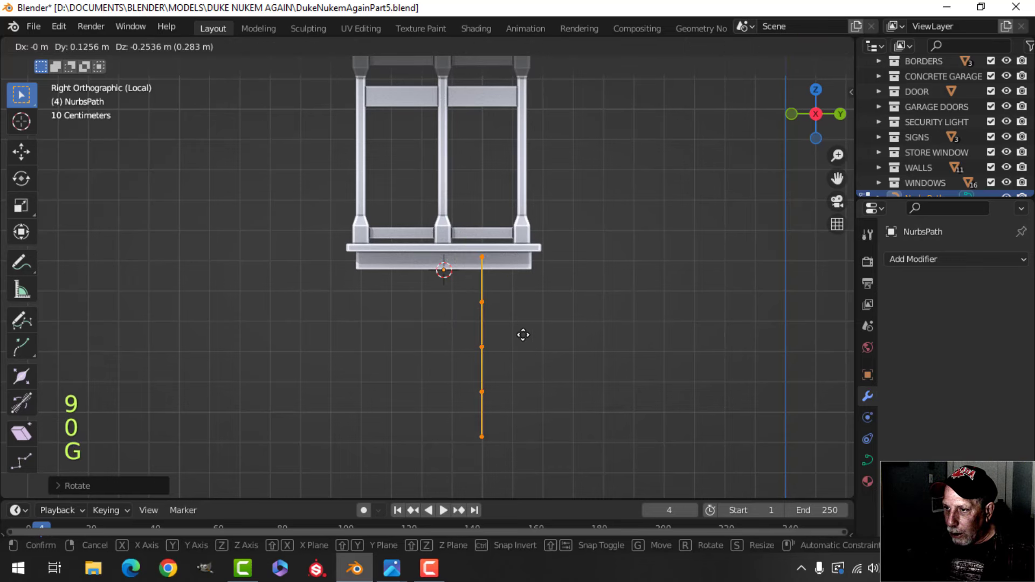
left_click(455, 339)
middle_click_drag(474, 349, 505, 307, "shift")
key("alt+a")
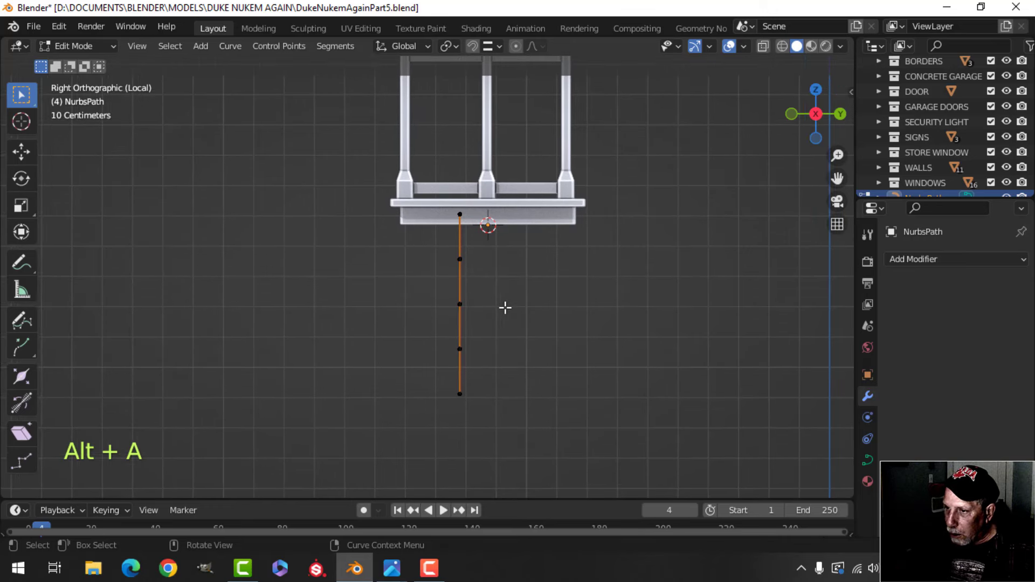
- Move the path's top control point below the ledge's front edge, extrude a new point up to the ledge, and lower the bend point slightly
key("g")
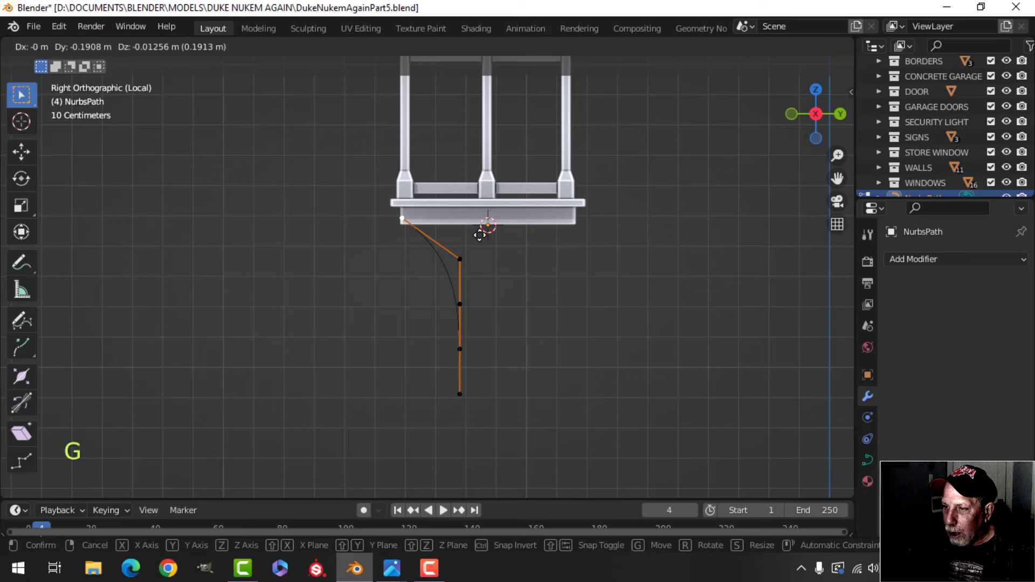
left_click(475, 268)
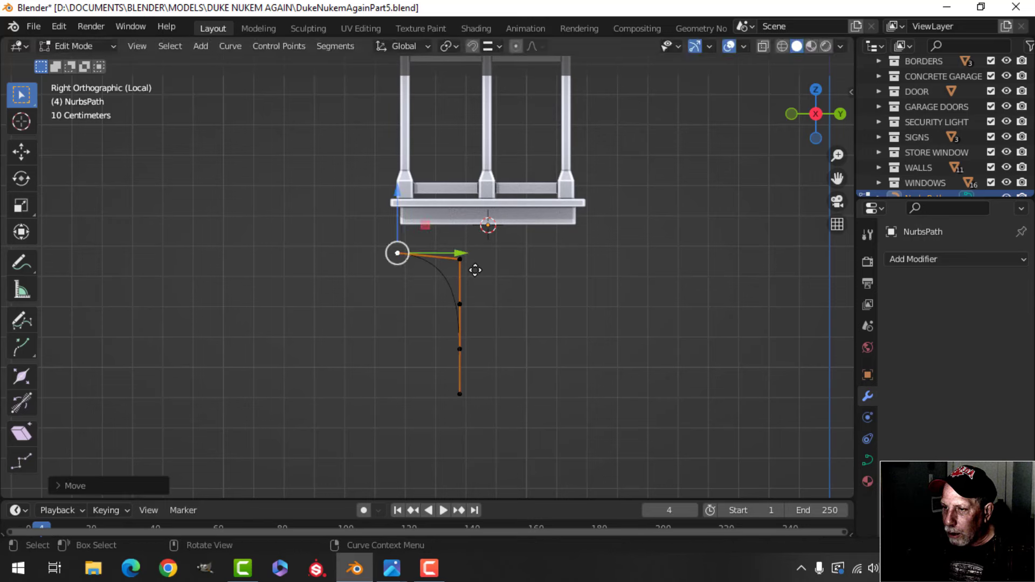
key("e")
left_click(466, 233)
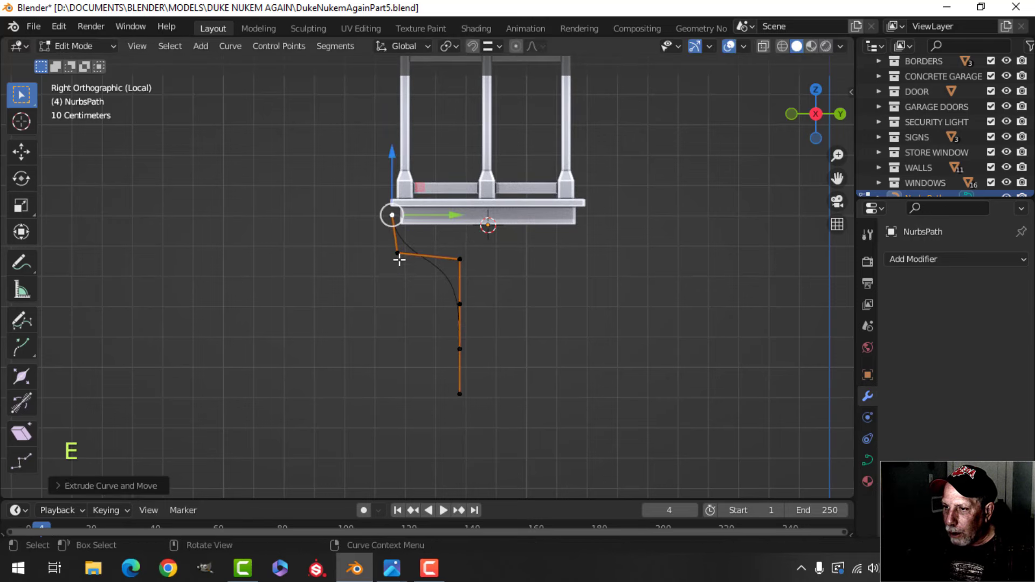
key("g")
left_click(413, 286)
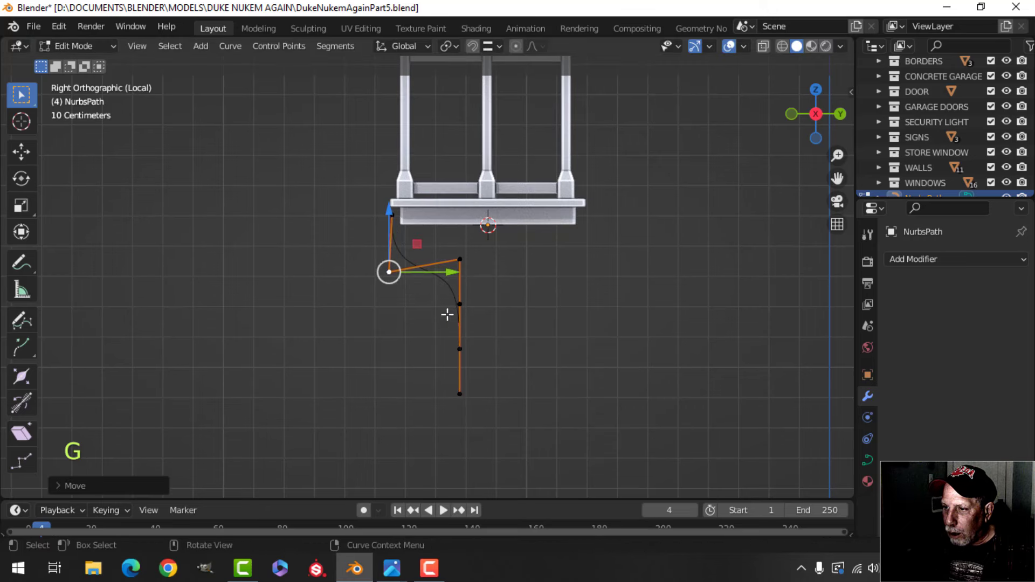
- Try moving the path's lowest control point back toward the wall to curl the curve's lower end
left_click(457, 389)
key("g")
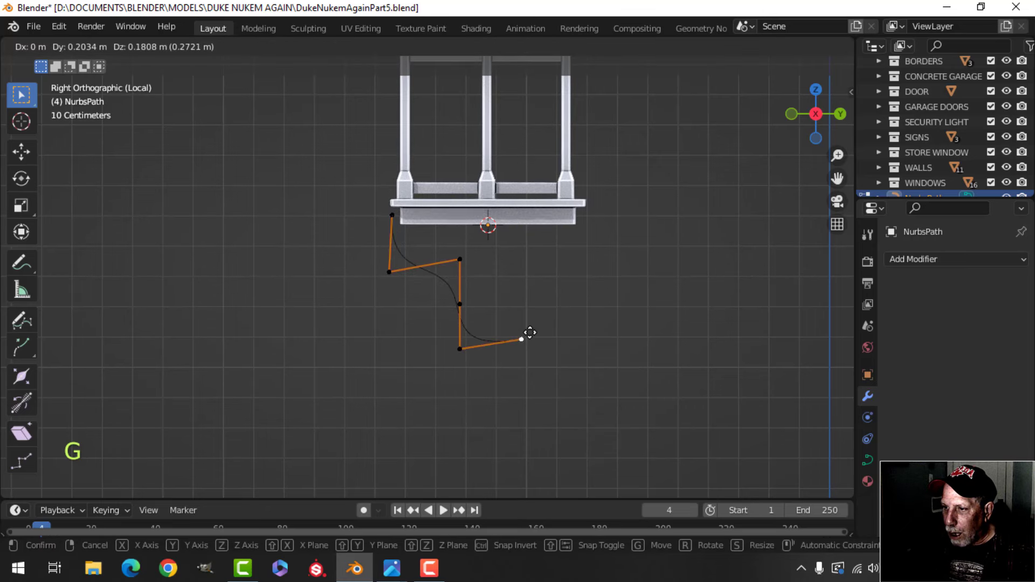
left_click(539, 340)
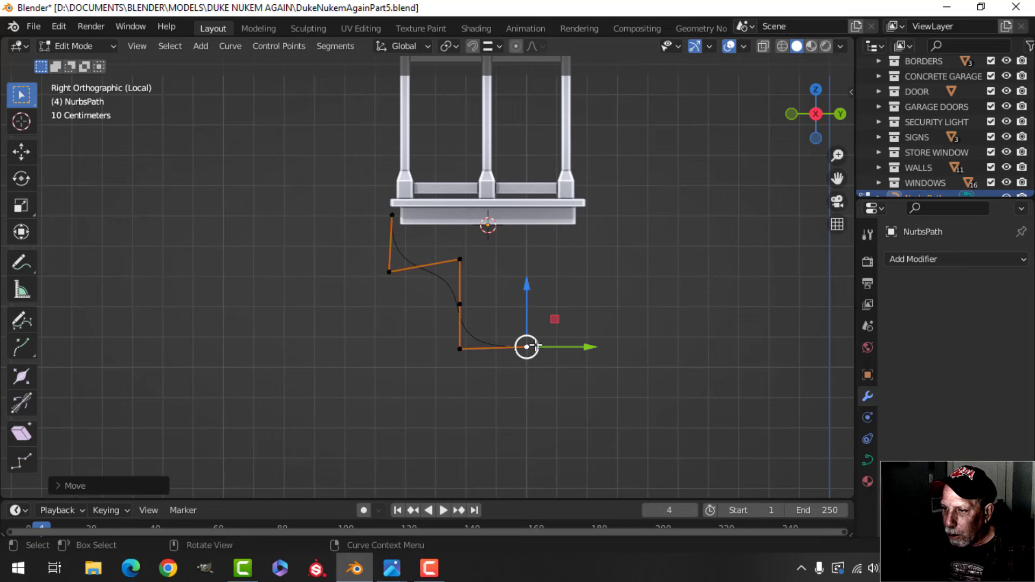
key("Tab")
middle_click_drag(480, 366, 447, 350)
key("Tab")
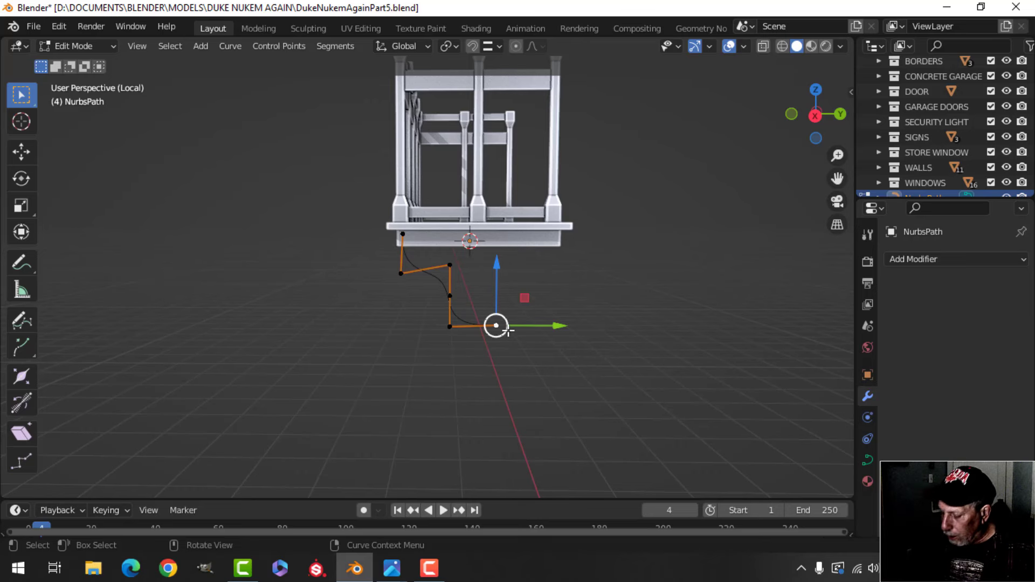
- Delete the path's displaced end control point in the right view
key("KP_3")
key("x")
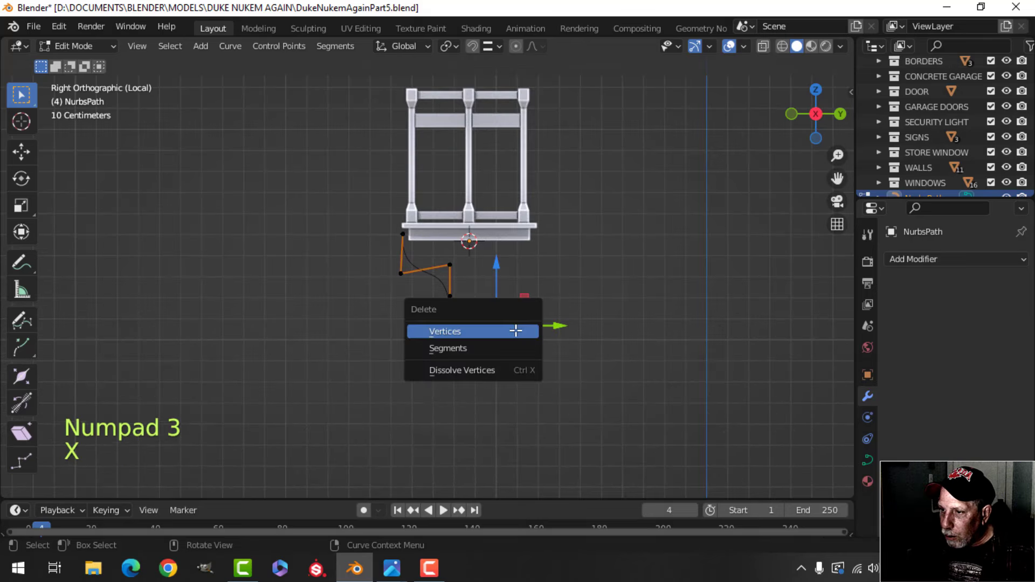
left_click(479, 331)
key("Tab")
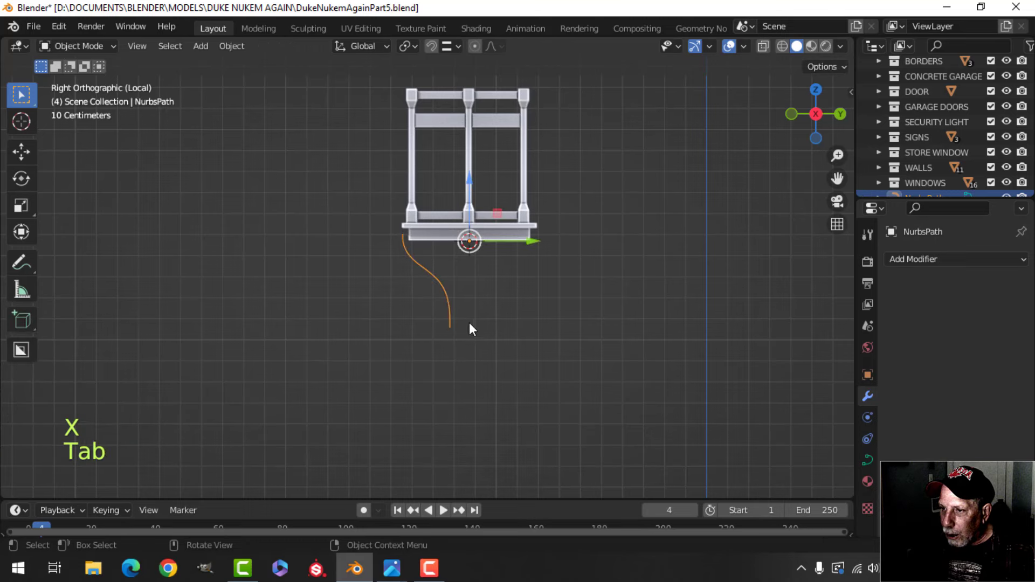
- Shift the path's three lower control points along Y toward the wall
key("Tab")
scroll(473, 323, "up", 3)
key("alt+a")
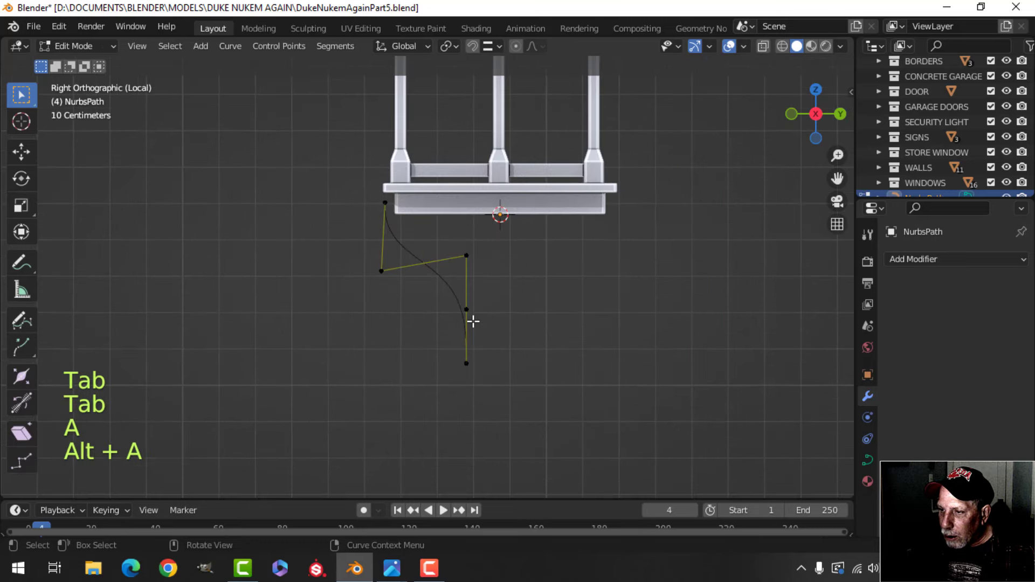
left_click(467, 257)
left_click(465, 310, "shift")
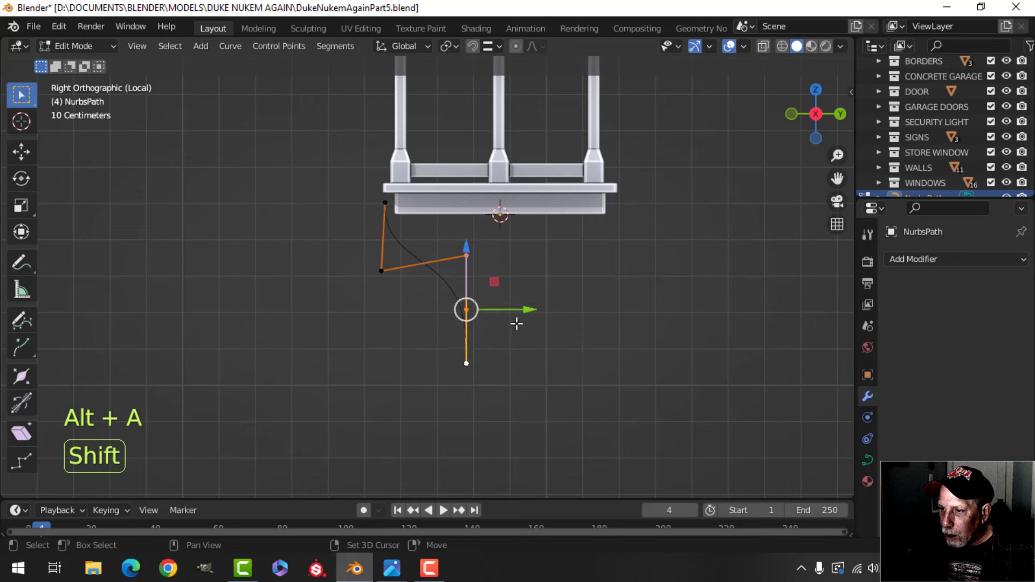
left_click_drag(521, 309, 542, 307)
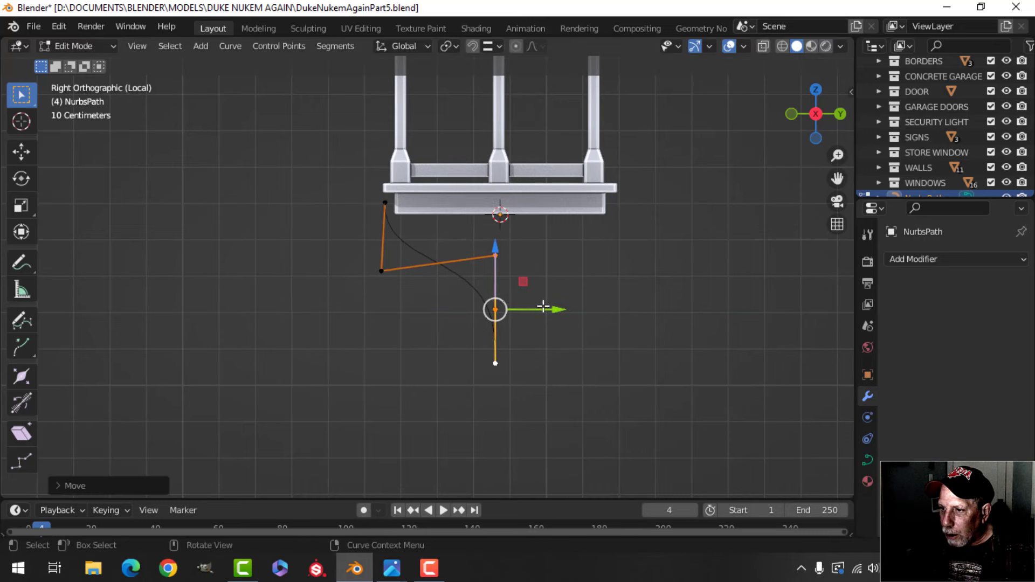
- Lower the path's two bend control points slightly and leave Edit Mode with nothing selected
left_click(493, 250)
left_click(382, 270, "shift")
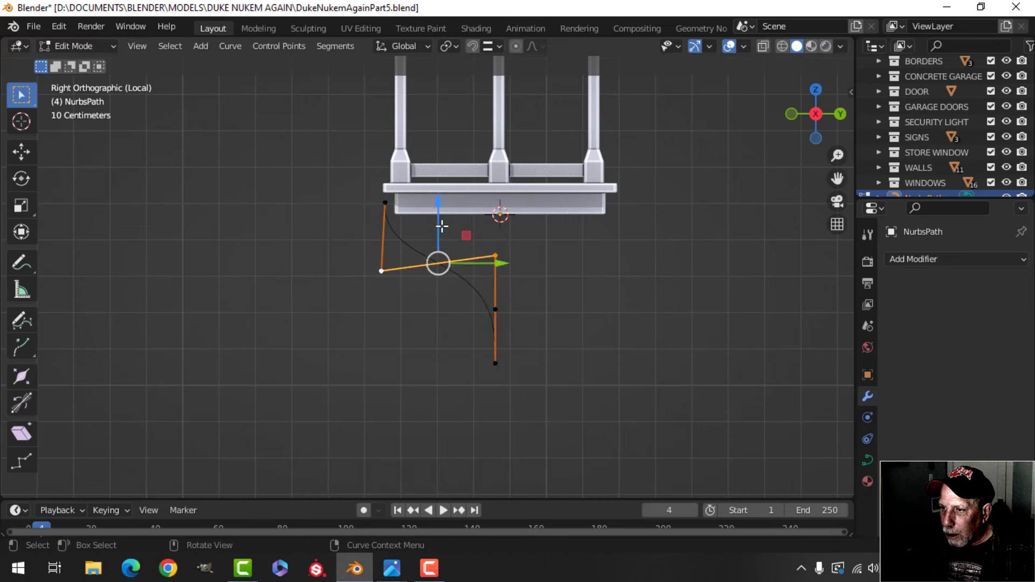
left_click_drag(439, 212, 441, 223)
key("Tab")
scroll(457, 316, "down", 3)
key("alt+a")
middle_click_drag(457, 316, 497, 316)
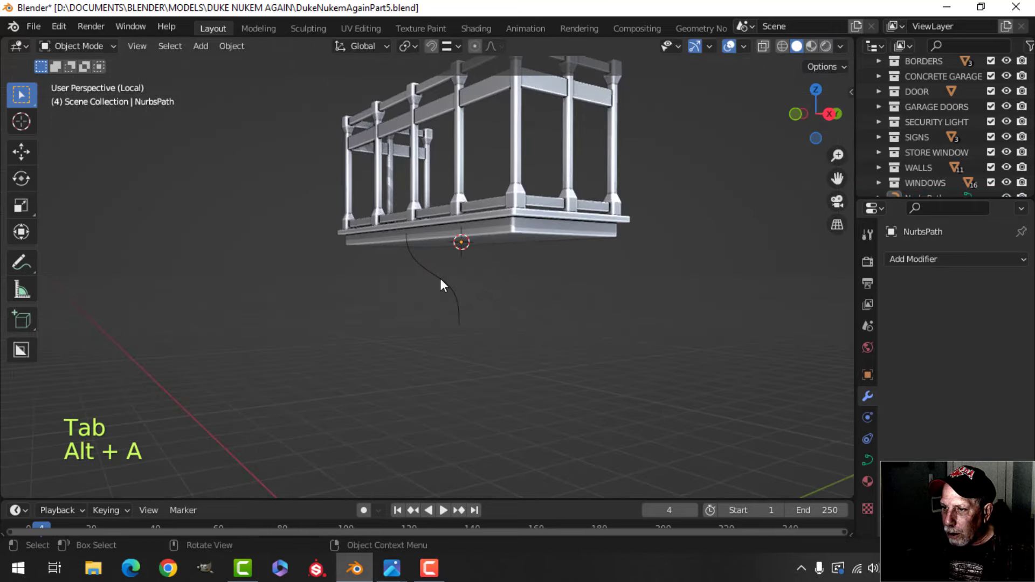
- Select the finished path under the ledge and convert it to a mesh
left_click(440, 278)
middle_click_drag(440, 278, 462, 341)
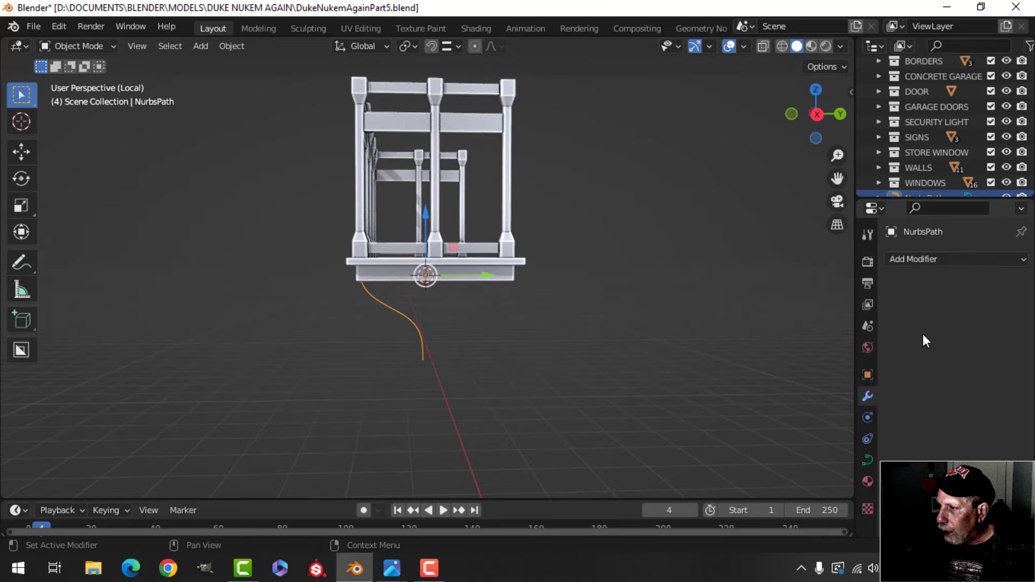
left_click(867, 460)
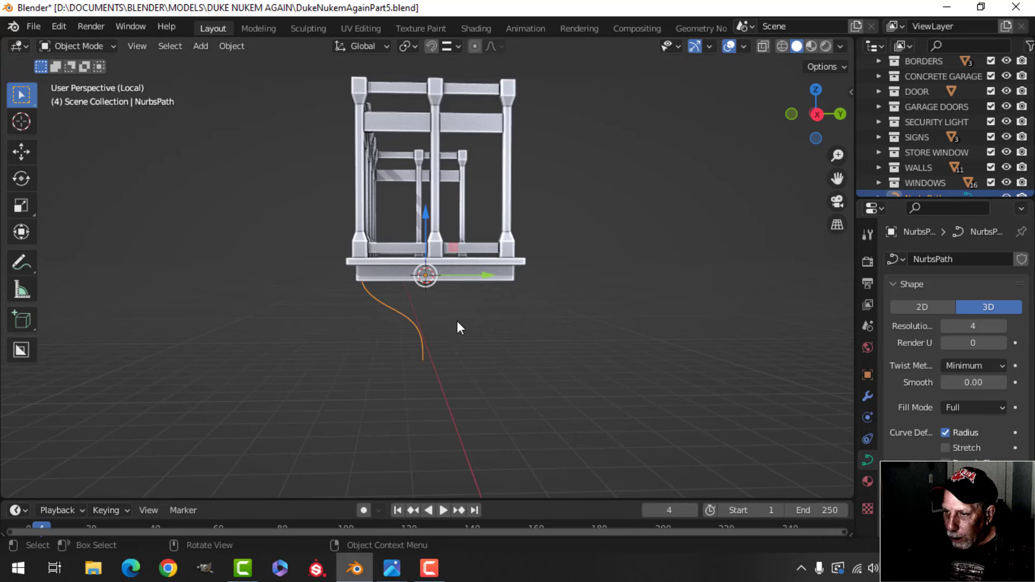
right_click(394, 310)
mouse_move(376, 311)
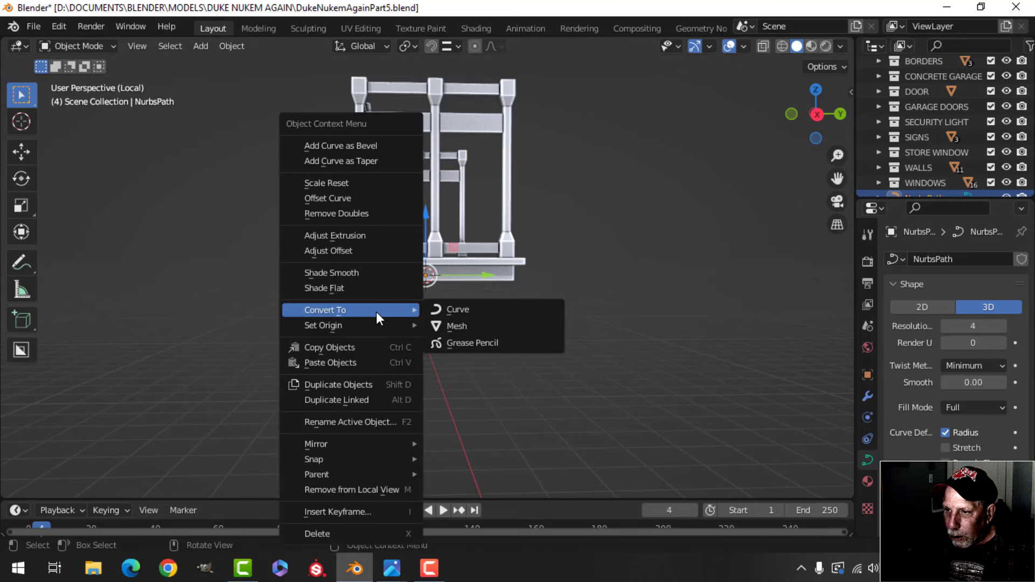
left_click(474, 326)
- Select all vertices of the converted profile and scale it down slightly along Z in the right view
key("Tab")
key("a")
middle_click_drag(468, 365, 533, 369, "shift")
key("1")
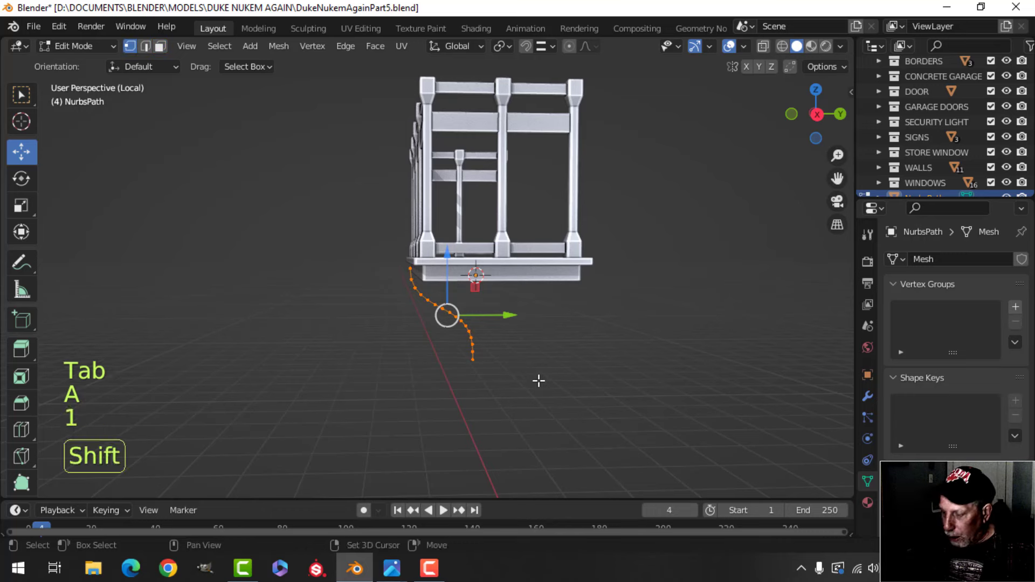
key("KP_3")
key("s")
key("z")
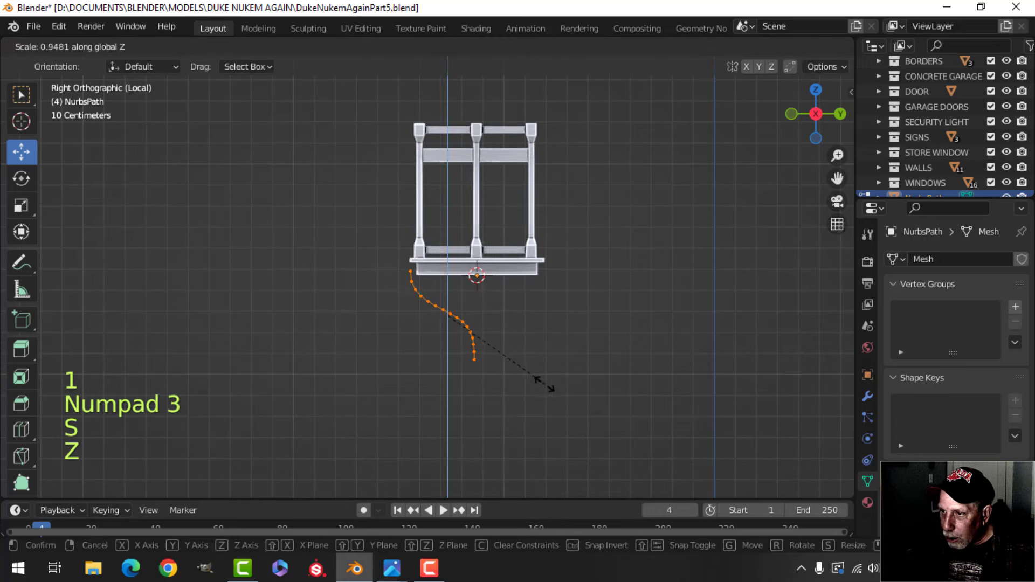
left_click(544, 382)
- Extrude the curved profile along Y toward the wall and flatten the new back edge by scaling Y to 0
key("e")
left_click_drag(511, 316, 572, 318)
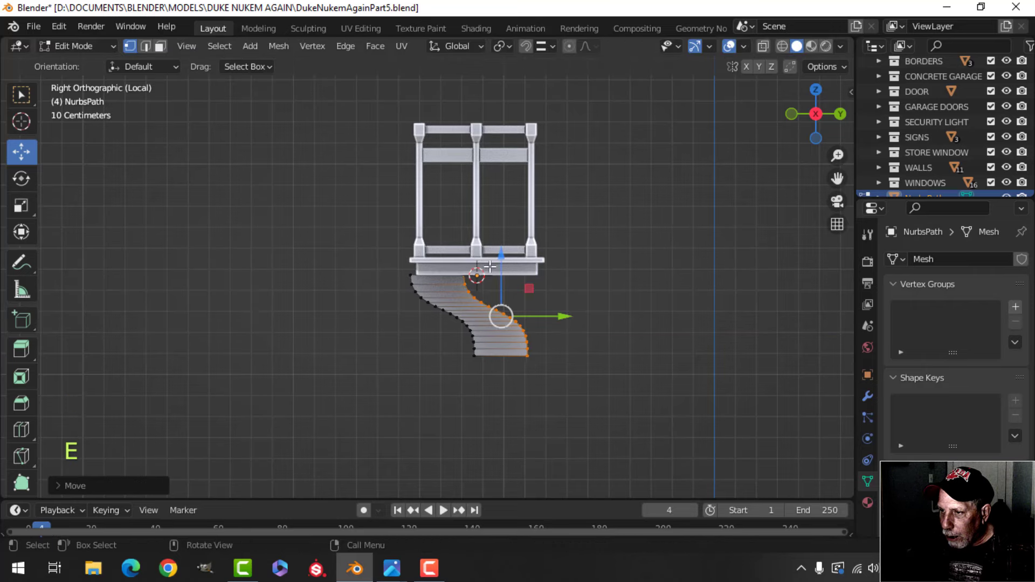
key("s")
key("y")
key("0")
left_click(578, 334)
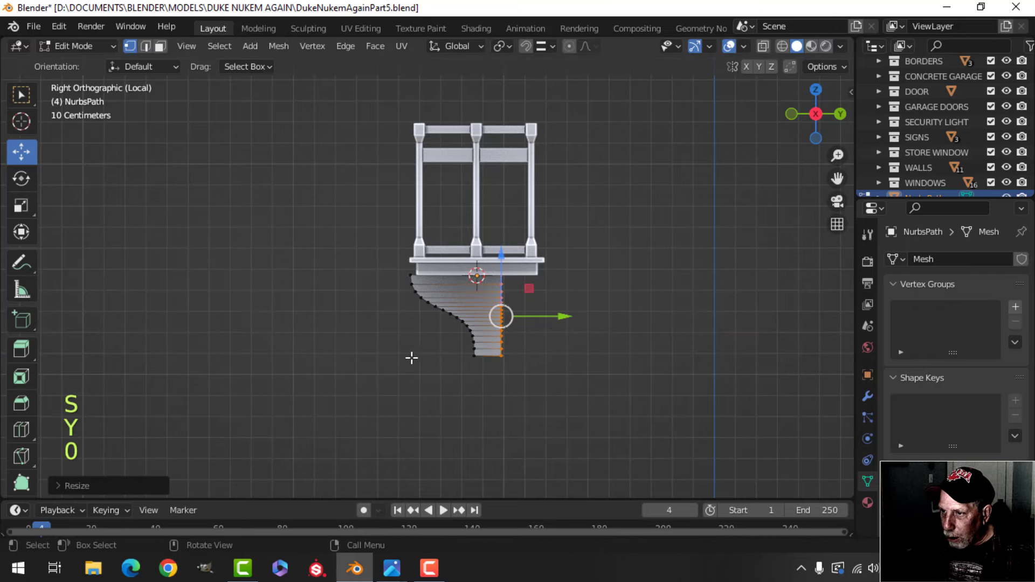
- Extrude the whole flat bracket shape sideways to give it thickness
middle_click_drag(411, 357, 607, 352)
key("a")
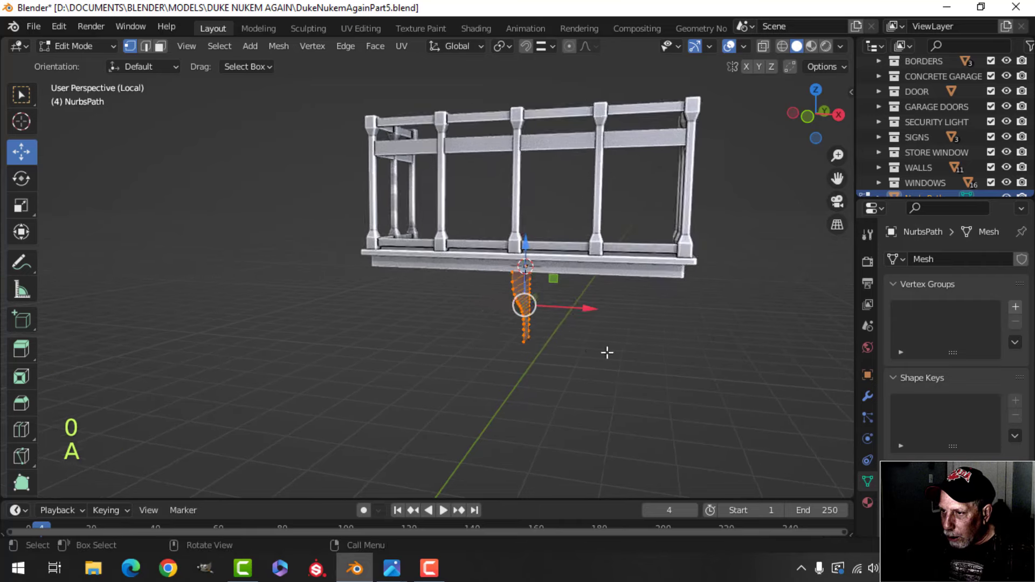
key("e")
left_click(573, 351)
middle_click_drag(469, 377, 472, 343)
- Scale the whole bracket down and move it along X toward the end of the ledge
key("a")
key("s")
left_click(539, 345)
left_click_drag(534, 307, 454, 306)
middle_click_drag(454, 310, 493, 326)
scroll(402, 346, "up", 3)
middle_click_drag(494, 326, 377, 343)
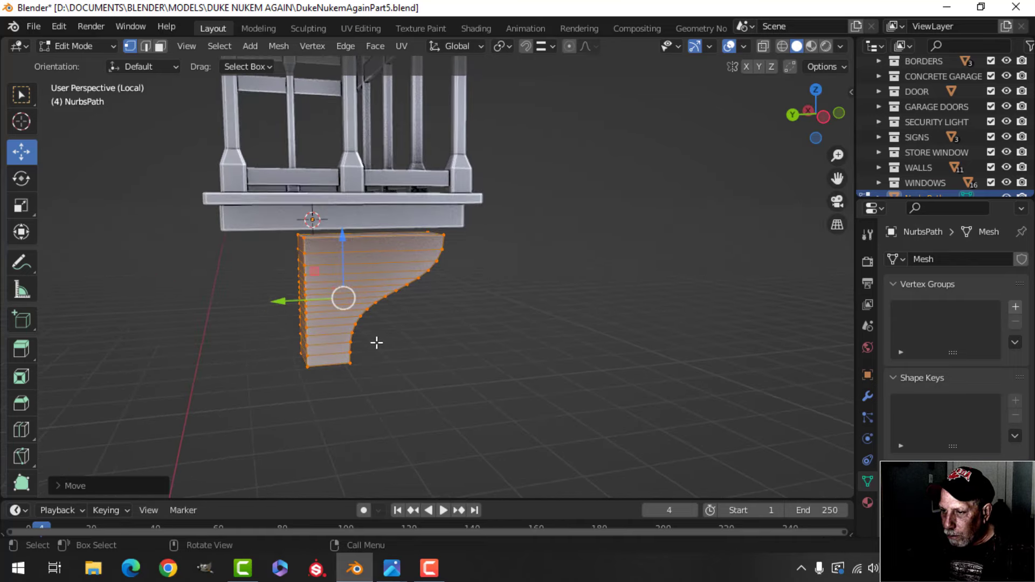
- Reduce the bracket's depth by scaling it to about 0.72 along Y in the right view, then deselect it
key("KP_3")
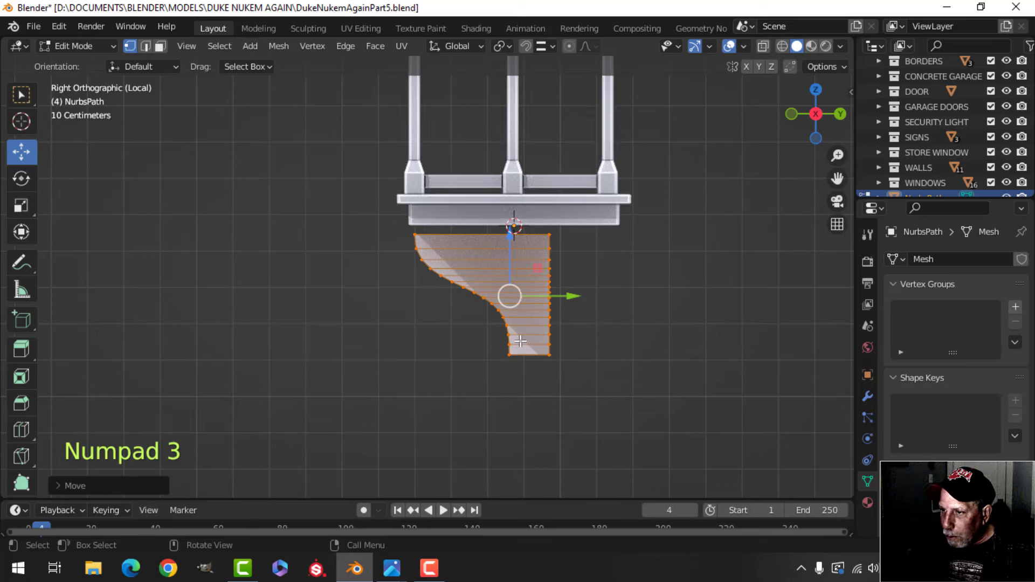
key("s")
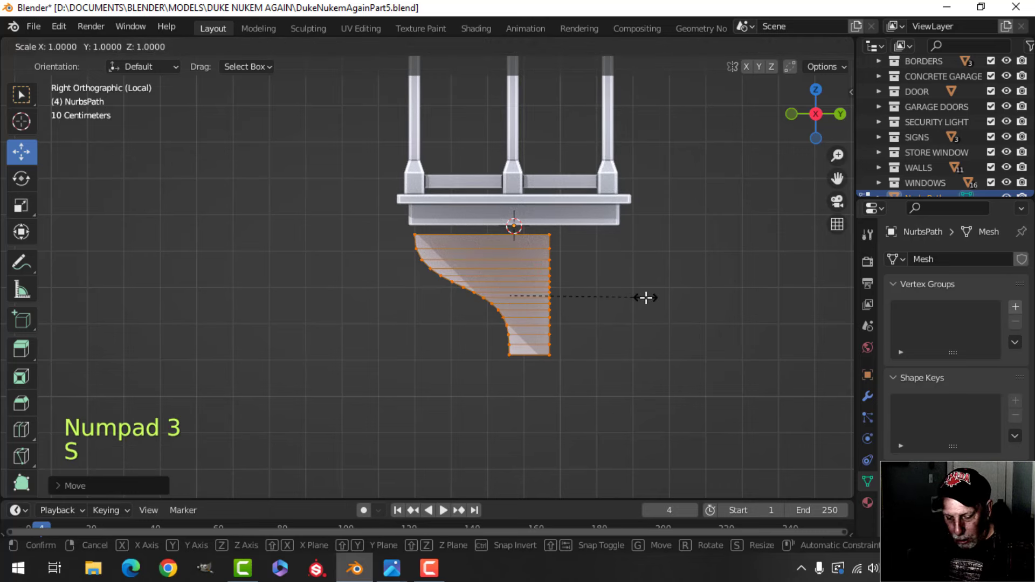
key("y")
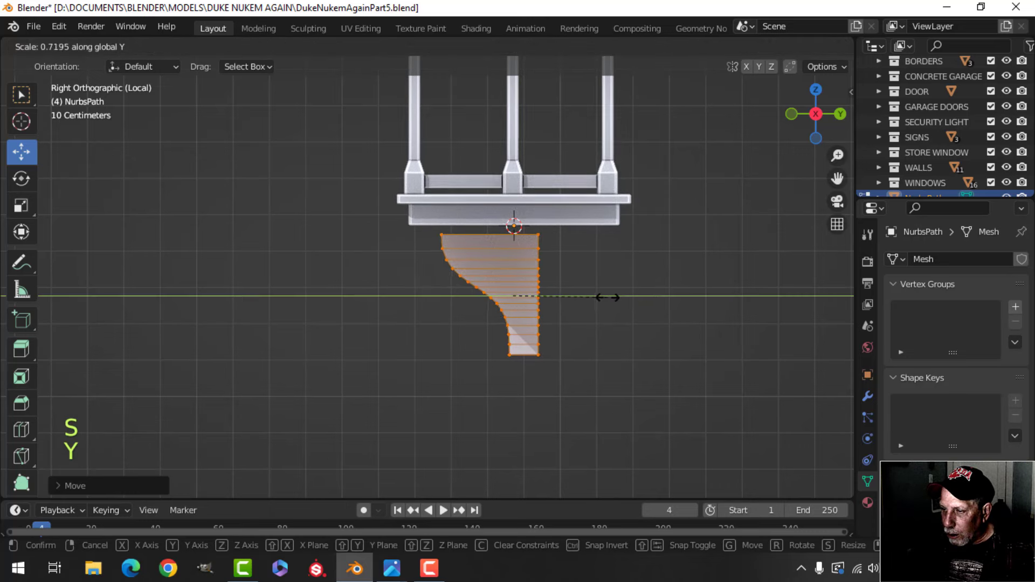
left_click(606, 297)
key("alt+a")
middle_click_drag(596, 310, 304, 309, "shift")
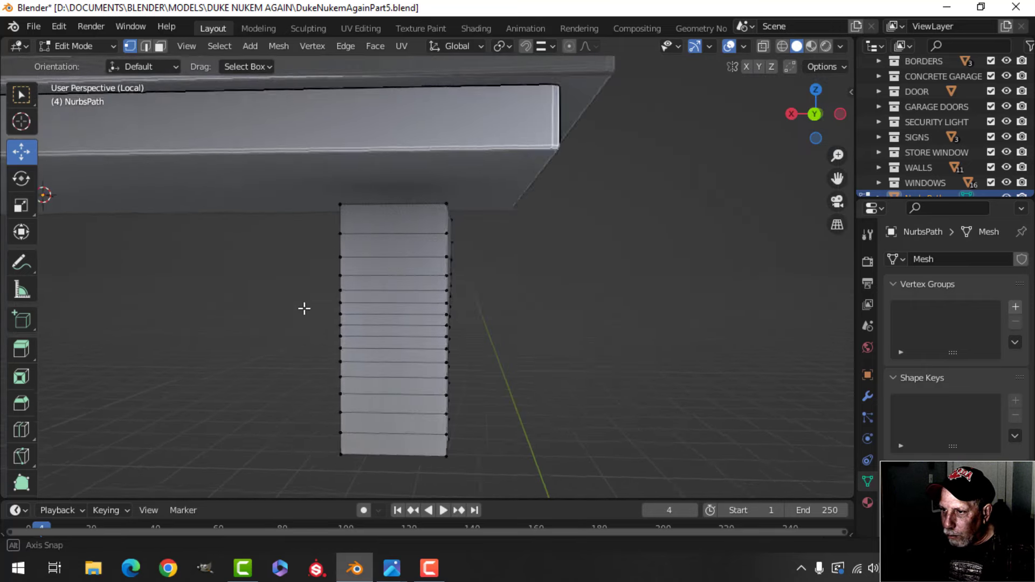
- Isolate the bracket by hiding all other objects
key("Tab")
middle_click_drag(388, 278, 389, 302)
key("alt+a")
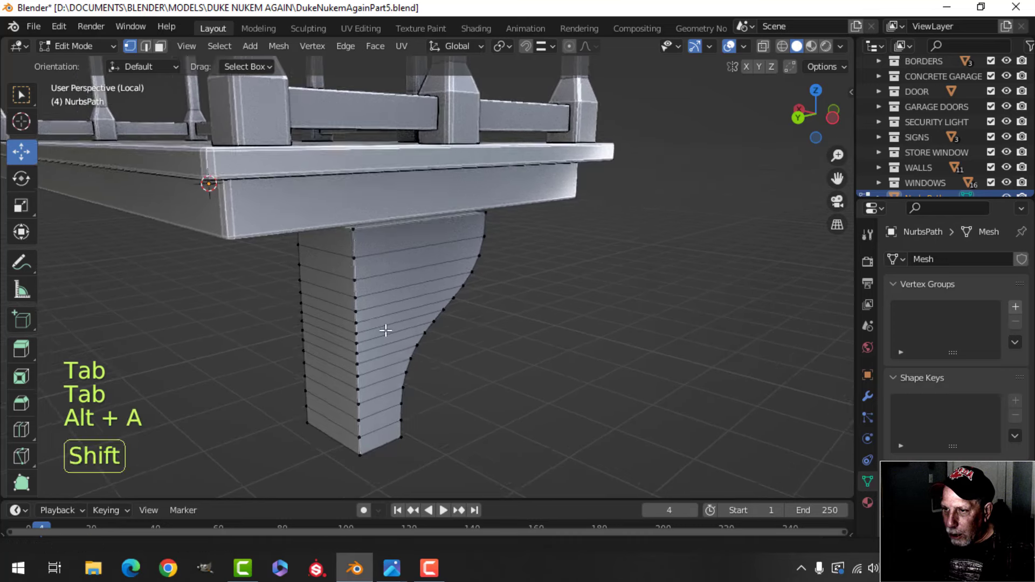
key("Tab")
middle_click_drag(379, 321, 460, 262, "shift")
key("shift+h")
- Select the bracket's top face and all its back faces, and delete them
key("Tab")
key("alt+a")
key("3")
left_click(417, 211)
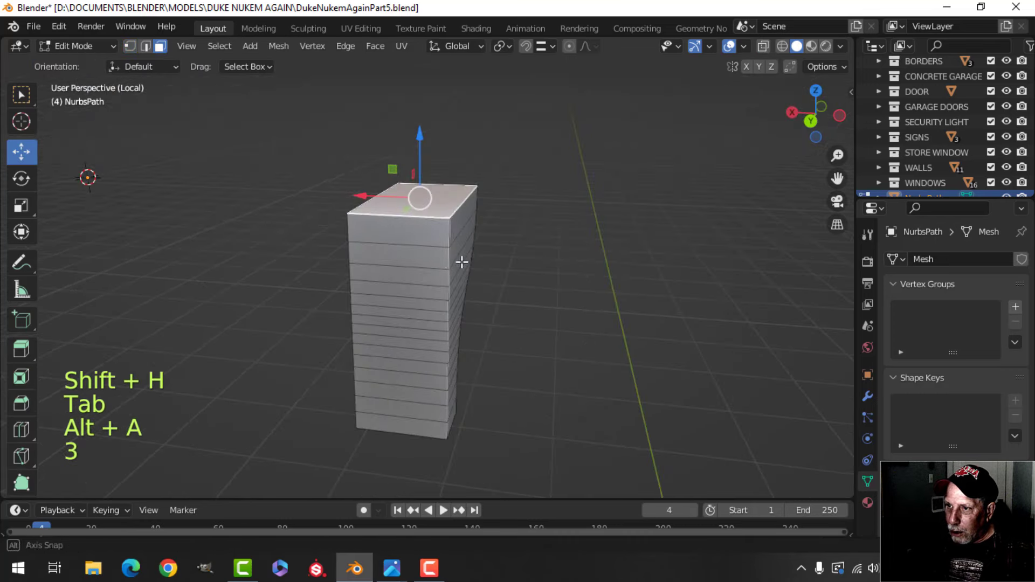
left_click(398, 425, "ctrl")
middle_click_drag(513, 358, 409, 361)
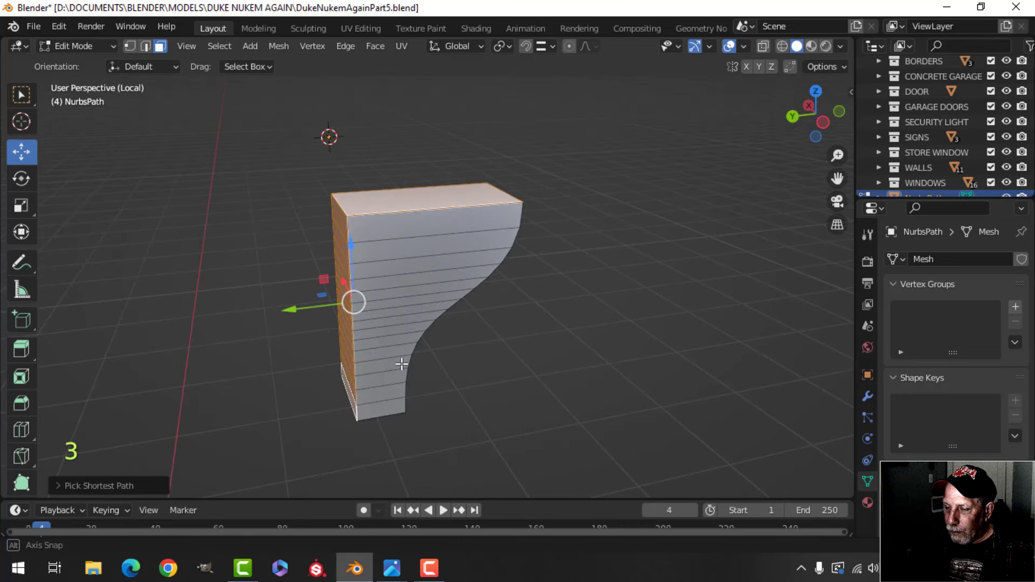
key("x")
left_click(354, 391)
- Bevel both curved front edges of the bracket with 2 segments
middle_click_drag(492, 351, 454, 339)
key("2")
left_click(490, 266, "alt+shift")
middle_click_drag(561, 300, 453, 289)
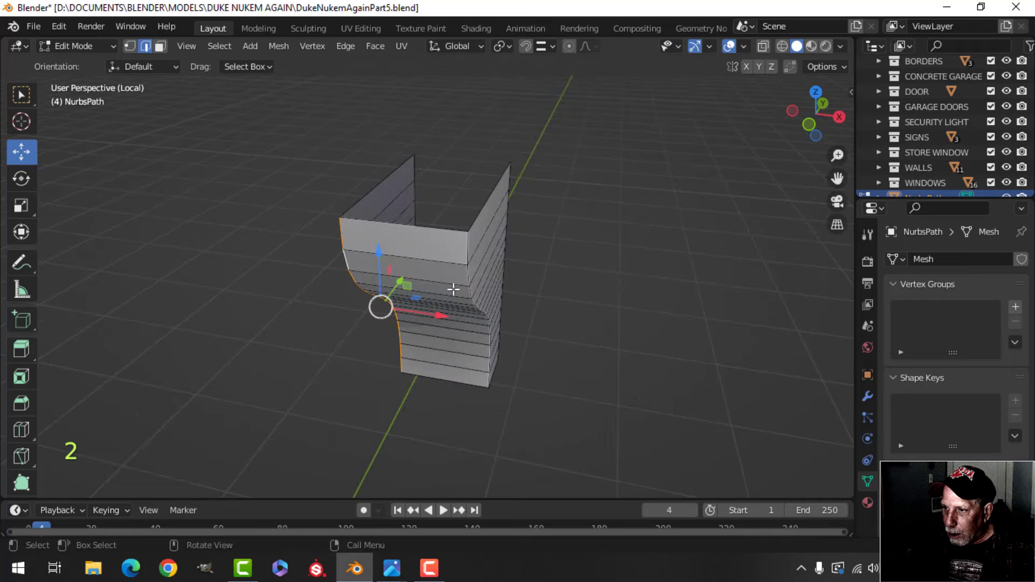
left_click(470, 276, "alt+shift")
middle_click_drag(545, 307, 441, 287)
scroll(441, 286, "up", 2)
middle_click_drag(572, 412, 494, 337, "shift")
middle_click_drag(494, 336, 522, 342)
key("ctrl+b")
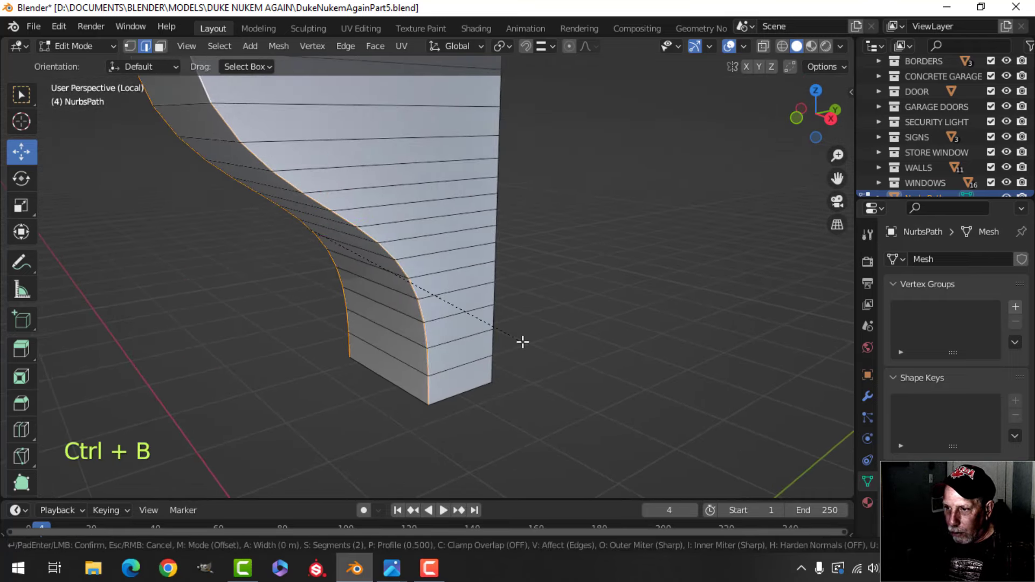
left_click(635, 370)
- Bevel the edges around the bracket's bottom face with 2 segments and leave Edit Mode
middle_click_drag(635, 370, 462, 389)
key("alt+a")
left_click(462, 388, "alt+shift")
key("ctrl+b")
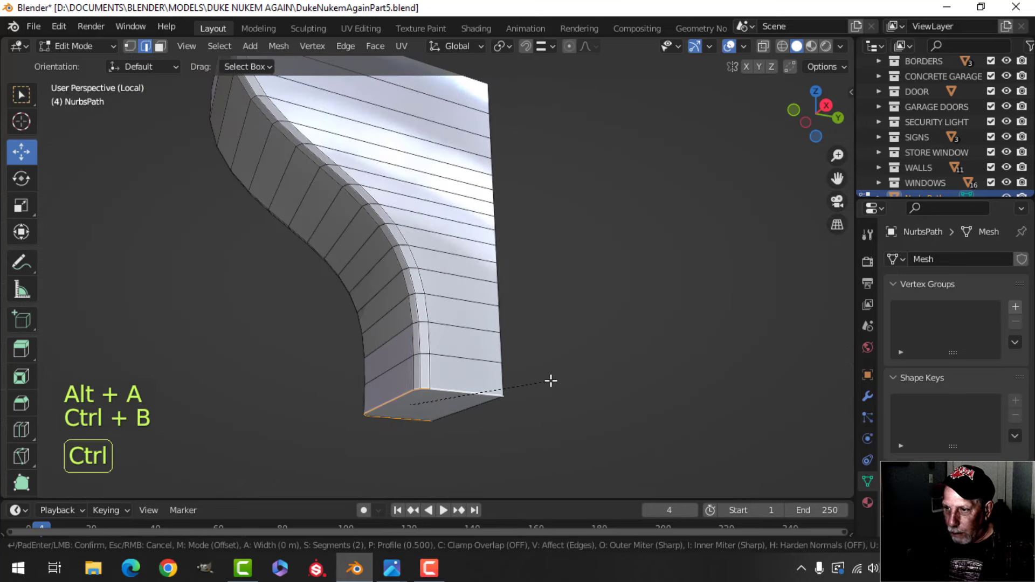
left_click(628, 381)
key("Tab")
- Apply smooth shading to the bracket and deselect it
middle_click_drag(629, 381, 460, 248)
key("alt+a")
right_click(402, 189)
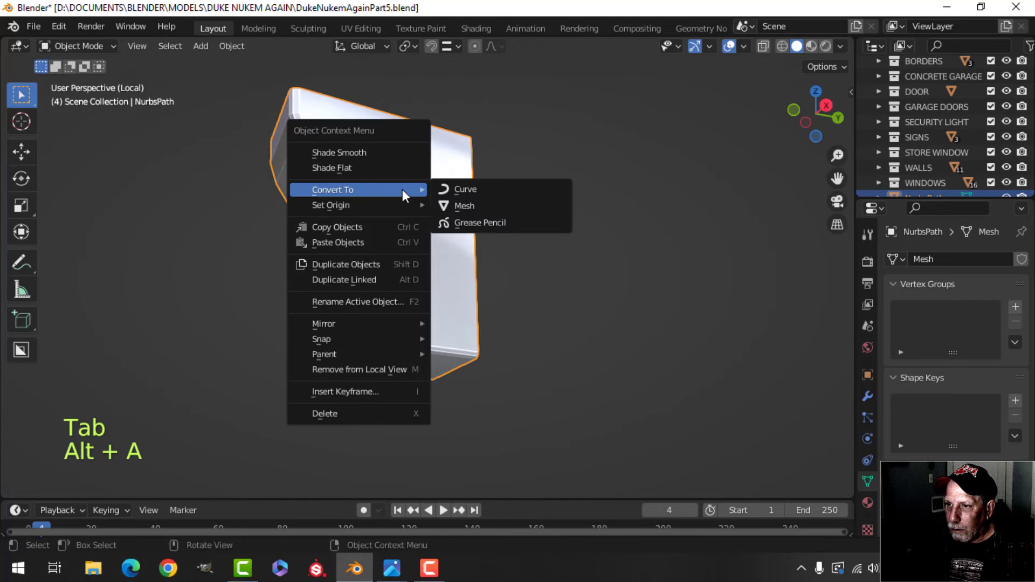
left_click(376, 157)
middle_click_drag(376, 156, 632, 295)
key("alt+a")
- Return to the full scene with all hidden objects revealed and save the file
key("slash")
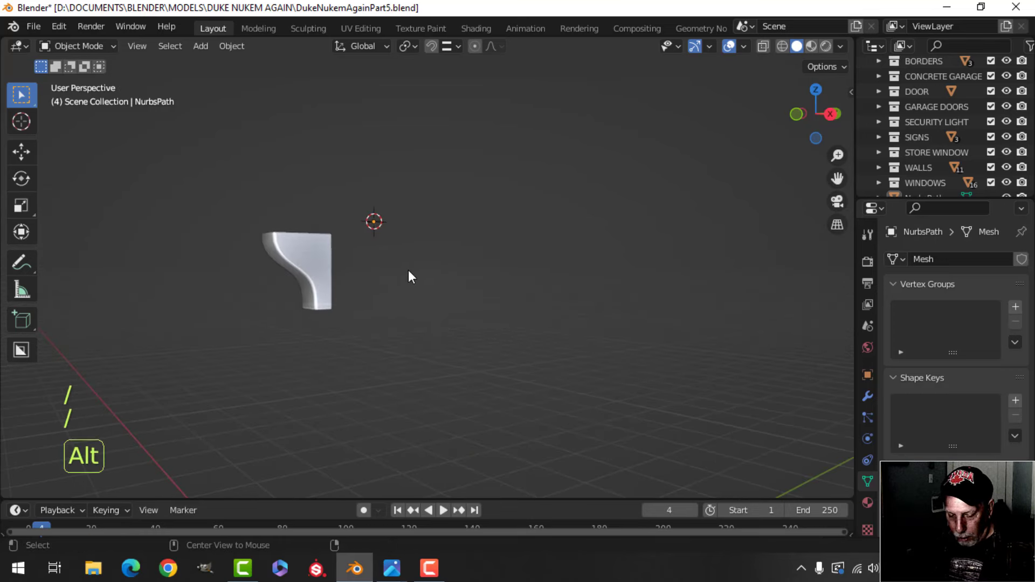
key("alt+h")
key("alt+a")
middle_click_drag(341, 273, 363, 266)
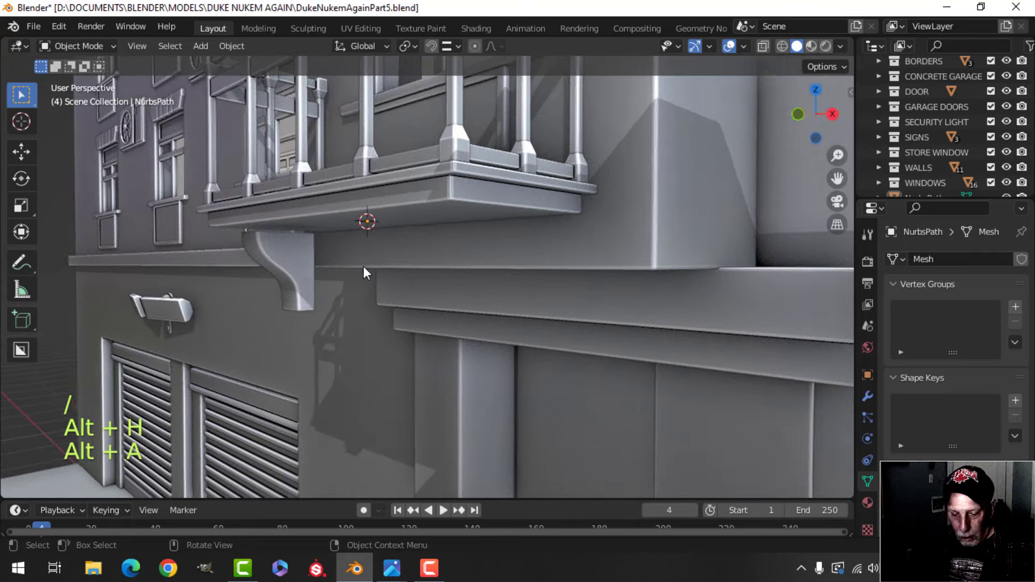
key("ctrl+s")
- Scale the whole bracket down in Edit Mode and raise it along Z to the underside of the ledge
middle_click_drag(293, 288, 402, 293)
key("Tab")
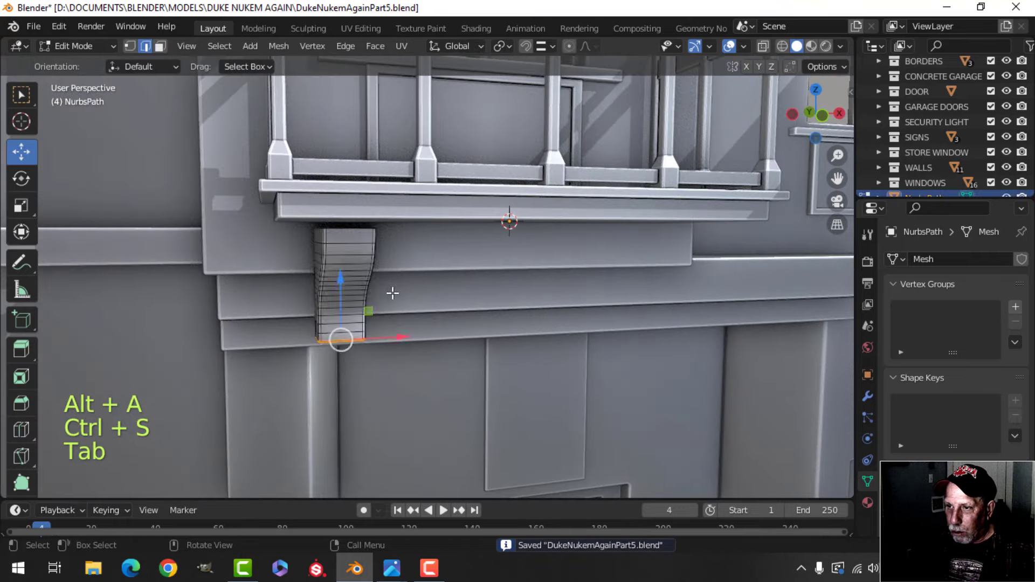
key("a")
middle_click_drag(339, 339, 430, 273, "shift")
key("s")
left_click(429, 273)
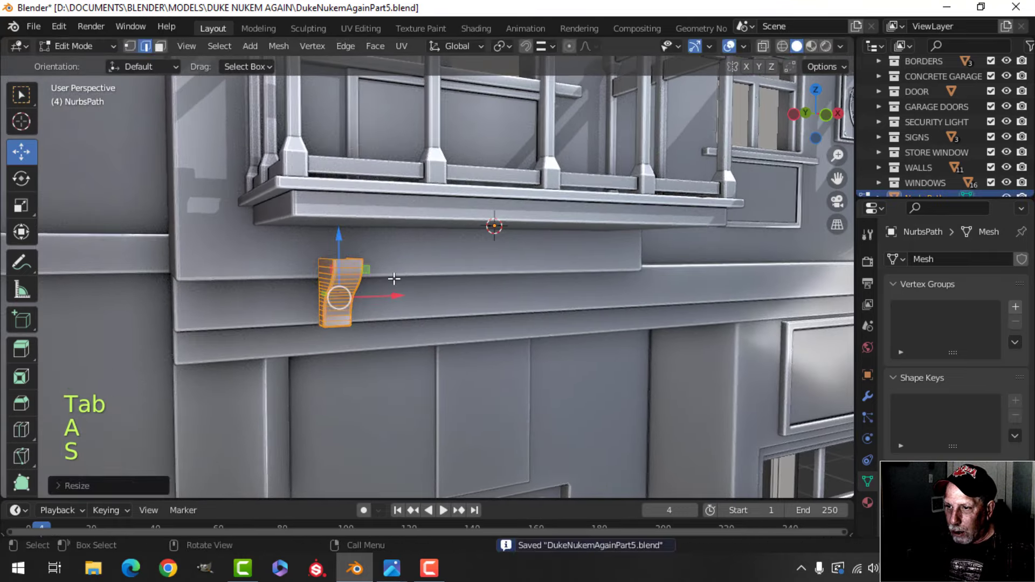
left_click_drag(337, 244, 338, 203)
- Move the whole bracket along Y so that its back meets the wall under the balcony ledge
middle_click_drag(338, 204, 464, 253)
key("g")
key("y")
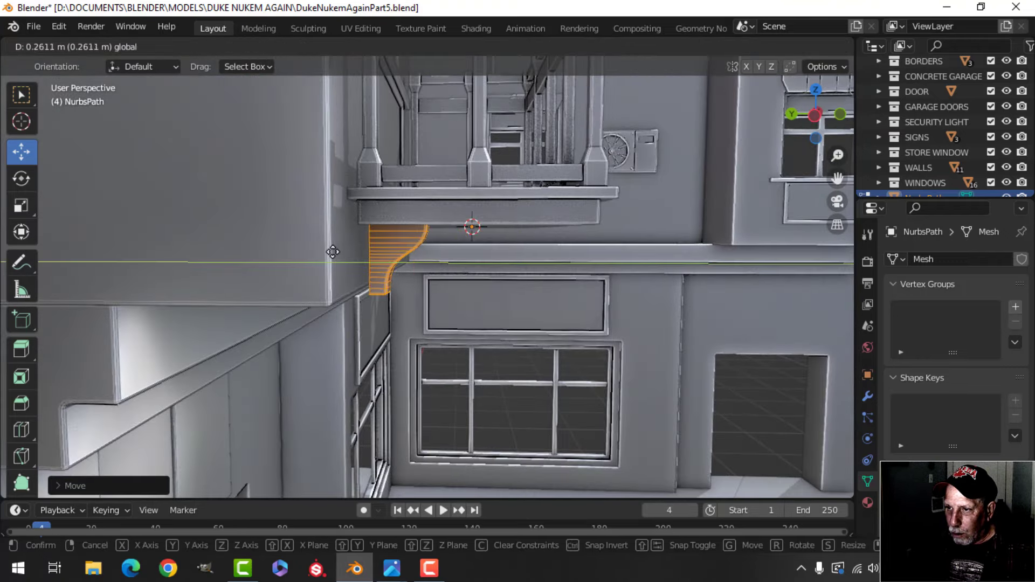
left_click_drag(327, 250, 323, 250)
- Shorten the bracket along Z, reposition it along Z and X under the ledge's end, and leave Edit Mode with nothing selected
middle_click_drag(426, 272, 395, 277)
scroll(379, 275, "up", 1)
key("s")
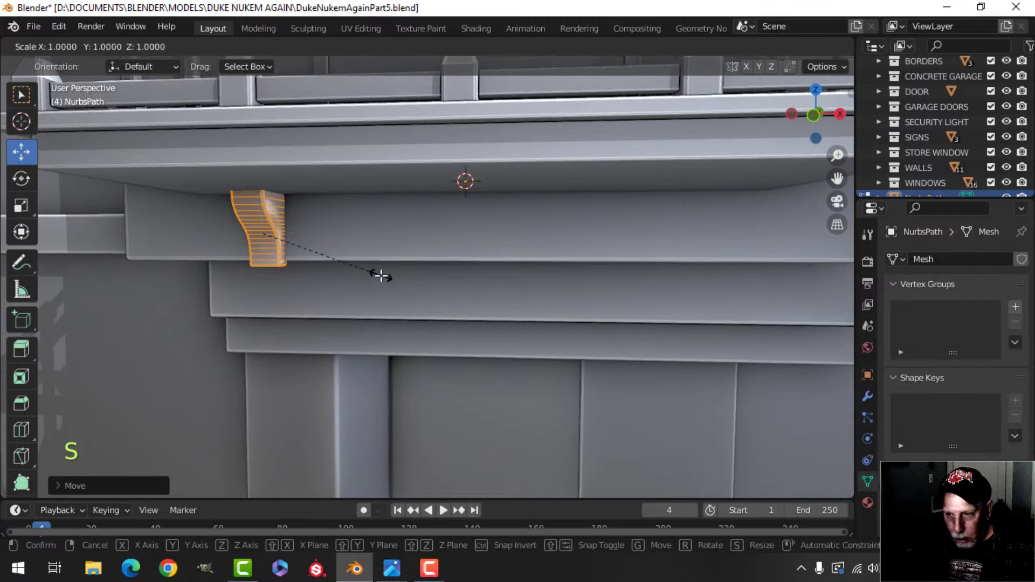
key("z")
left_click(363, 261)
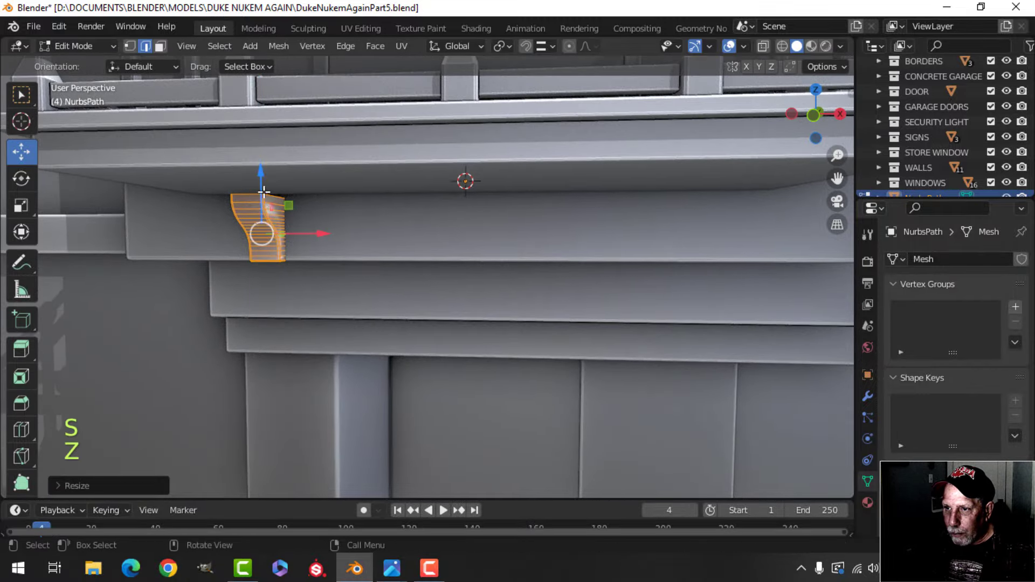
left_click_drag(261, 186, 261, 181)
scroll(319, 227, "down", 1)
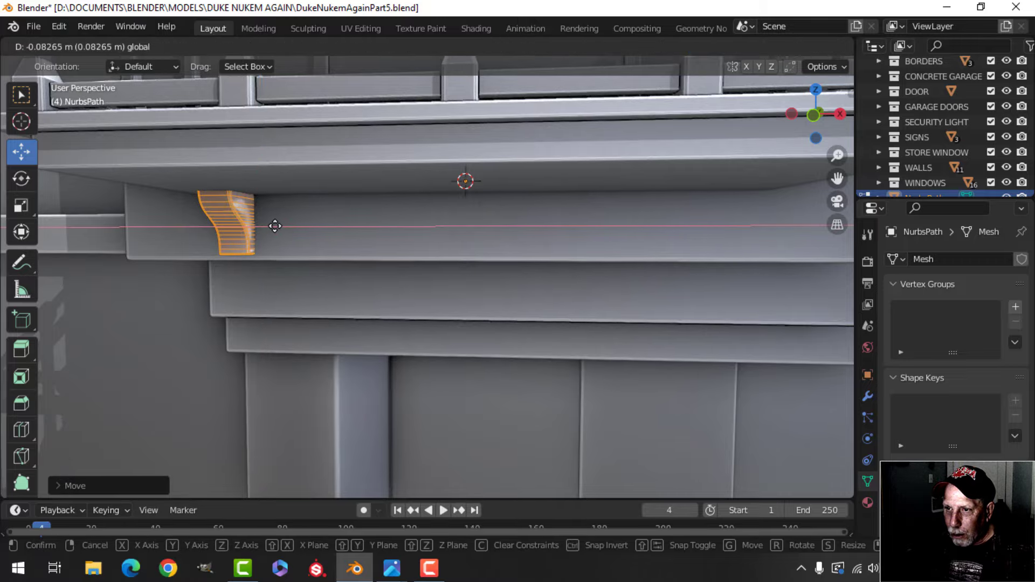
key("Tab")
key("alt+a")
- Nudge the bracket's whole mesh slightly along Y at the wall, then deselect it with edge selection active
middle_click_drag(278, 279, 410, 270)
left_click(409, 270)
key("Tab")
key("a")
left_click_drag(312, 291, 326, 287)
key("alt+a")
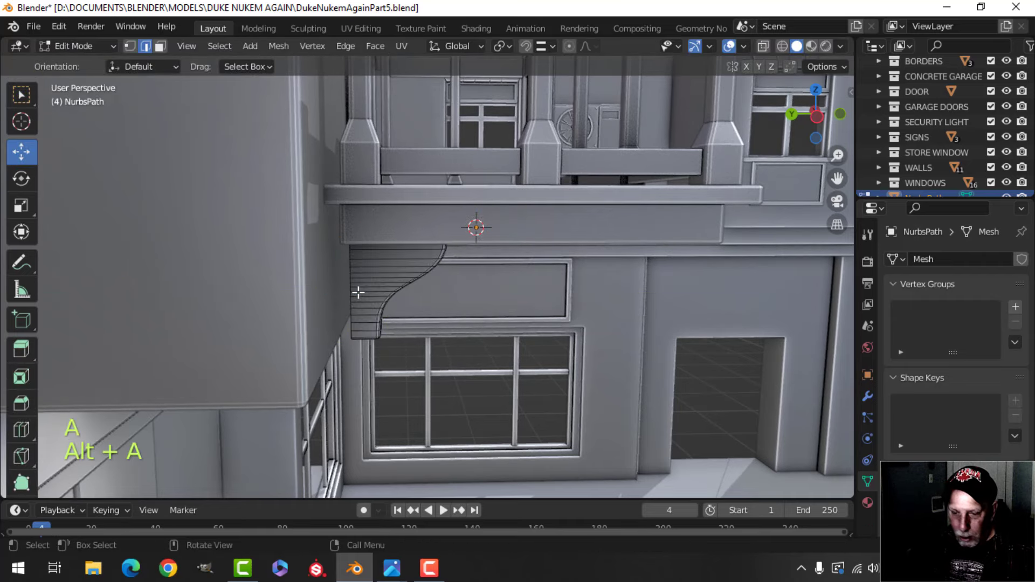
key("2")
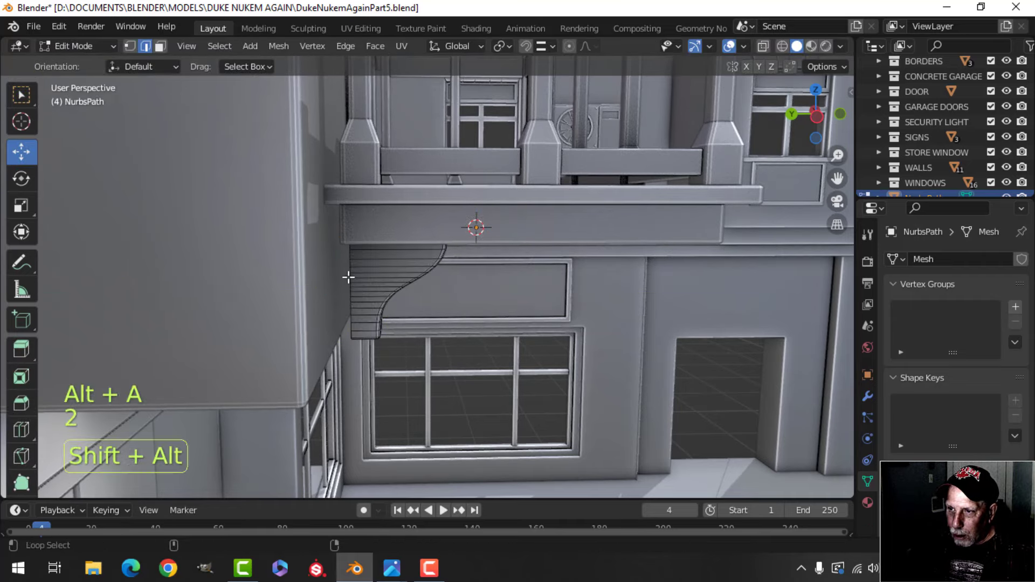
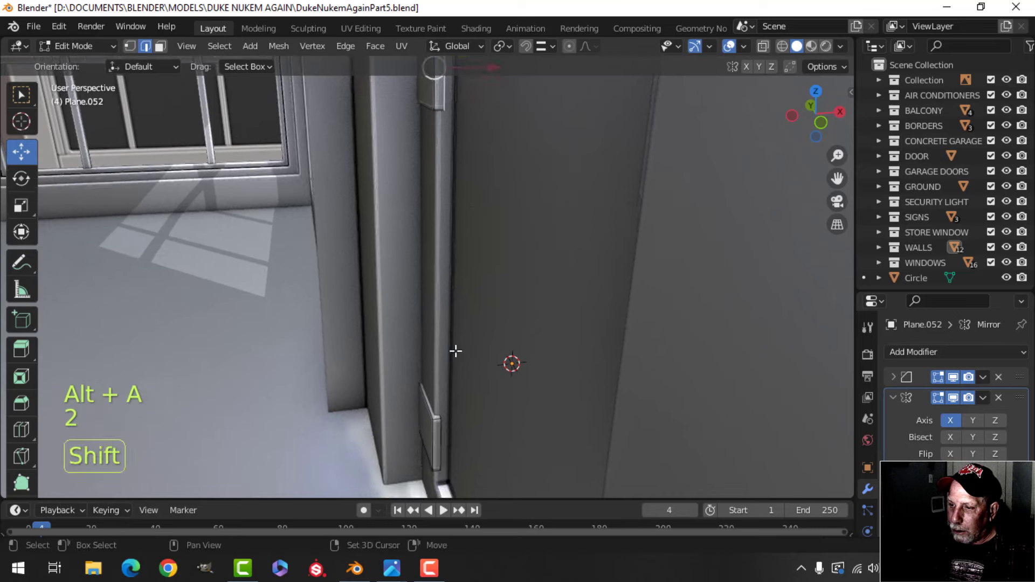
- Add the edge loop on the door frame's plate to the selection, shift the edges along X, and leave Edit Mode
middle_click_drag(455, 351, 490, 282)
left_click(478, 227, "alt+shift")
scroll(495, 249, "down", 2)
scroll(501, 237, "down", 2)
middle_click_drag(512, 197, 525, 252, "shift")
left_click_drag(520, 240, 539, 237)
middle_click_drag(510, 254, 444, 256)
key("Tab")
scroll(517, 256, "up", 4)
key("alt+a")
scroll(539, 257, "down", 3)
middle_click_drag(444, 257, 520, 230)
scroll(506, 257, "up", 2)
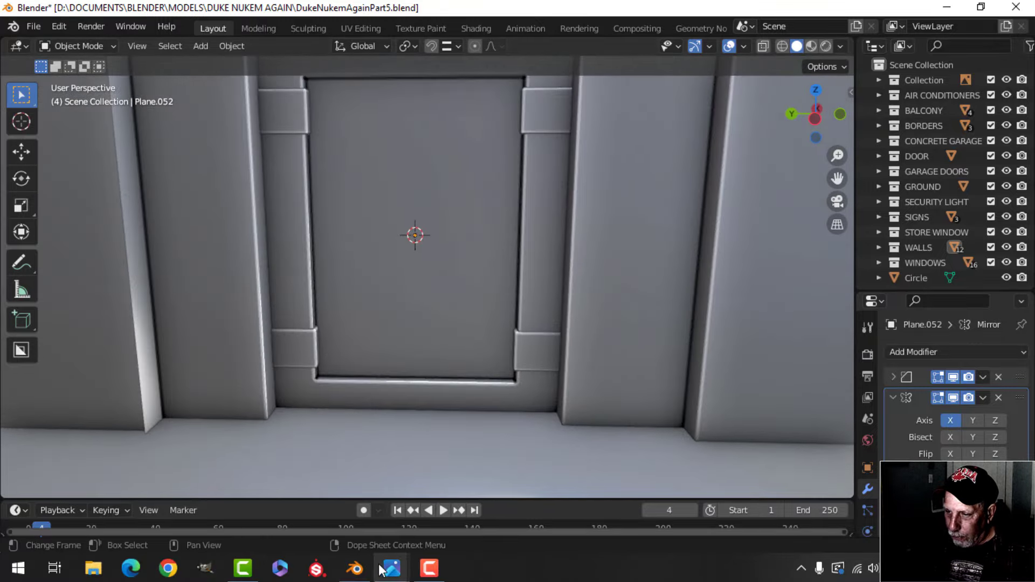
- Examine the metal door and its handle in the large.jpg reference in Photos, then return to Blender
mouse_move(380, 570)
left_click(384, 487)
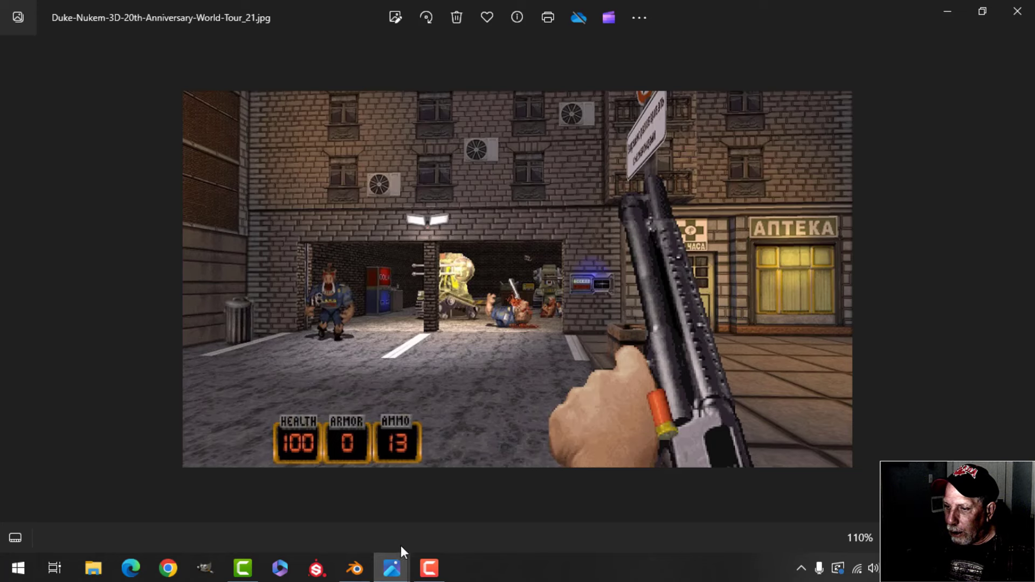
left_click(555, 490)
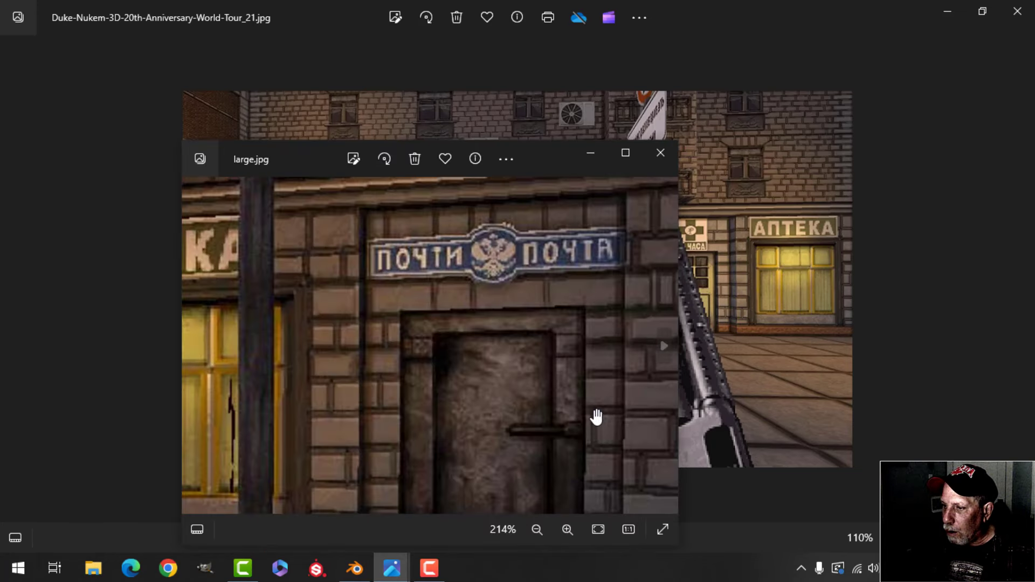
left_click_drag(591, 423, 603, 266)
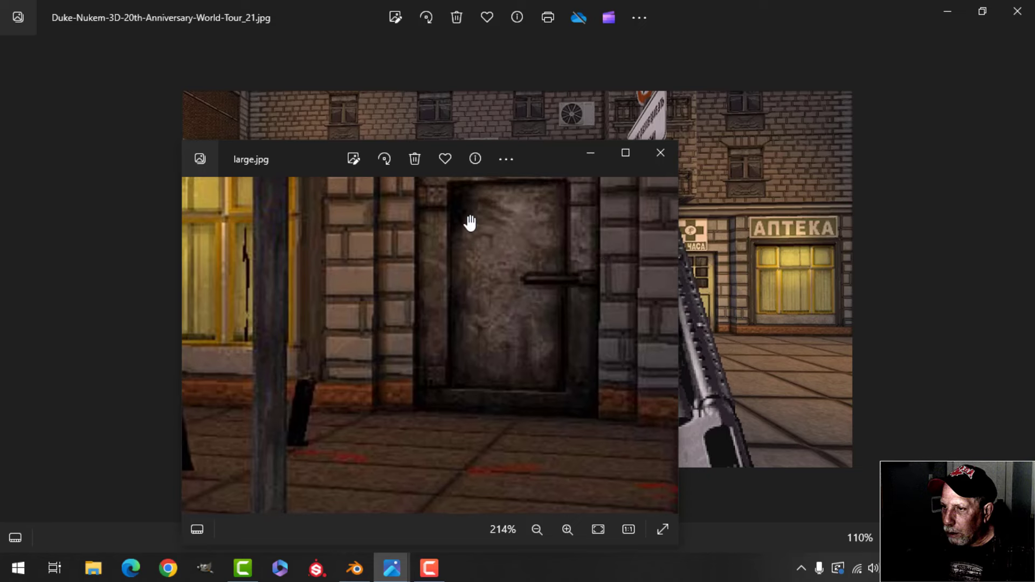
scroll(524, 325, "up", 1)
scroll(522, 334, "down", 2)
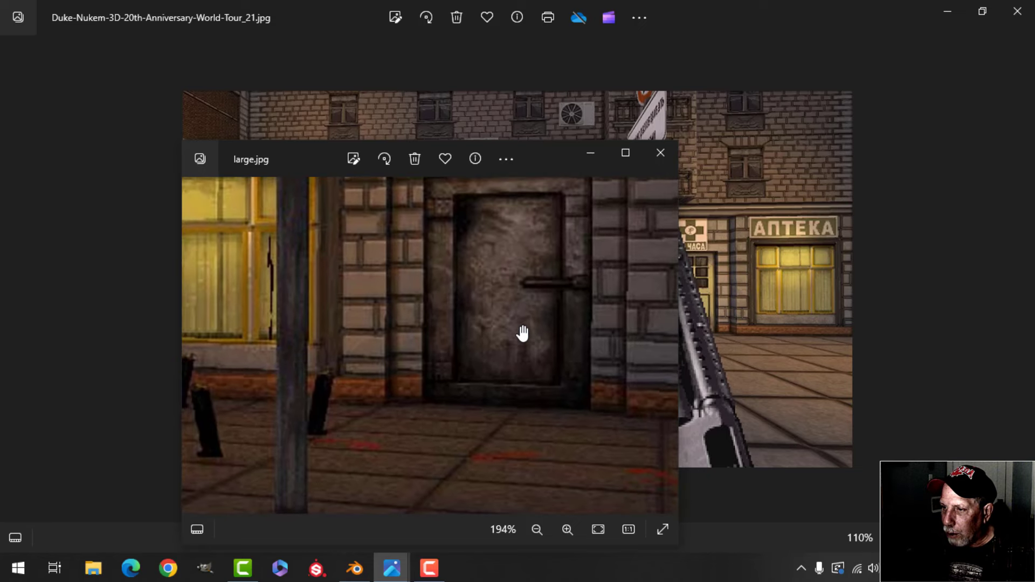
scroll(551, 333, "up", 1)
scroll(591, 290, "up", 1)
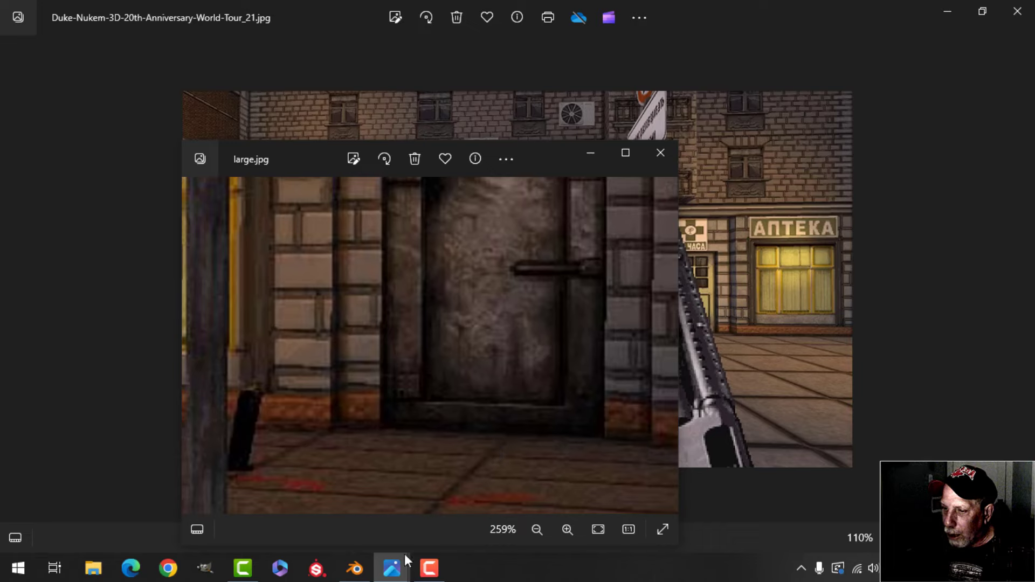
left_click(366, 571)
- Duplicate the door panel's vertical edge on the handle side and move the copy about 0.214 m along Y onto the panel
mouse_move(410, 394)
middle_mouse_down("shift")
mouse_move(424, 373)
mouse_move(396, 389)
middle_mouse_up("shift")
middle_click_drag(396, 389, 448, 361)
left_click(533, 276)
key("Tab")
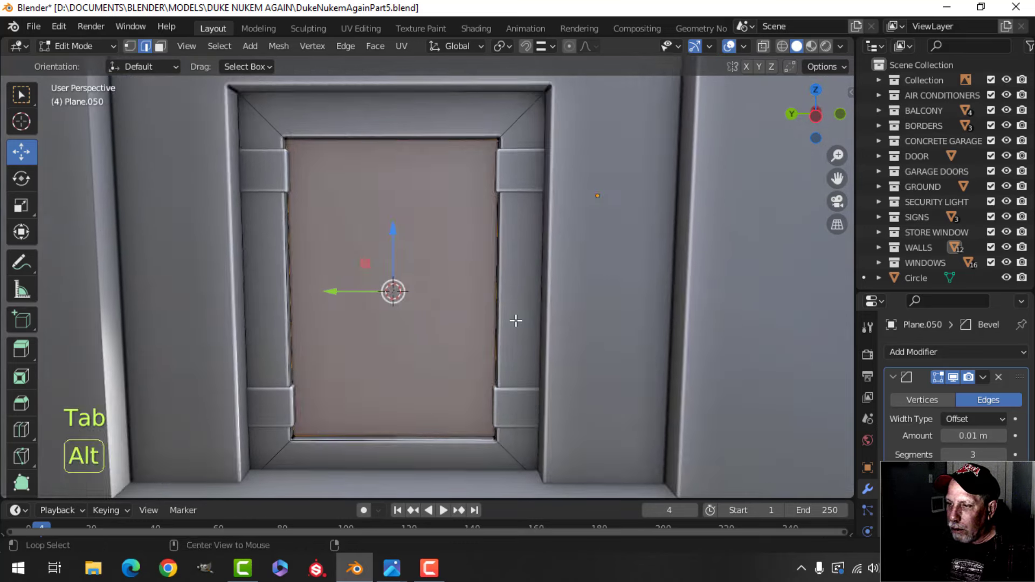
key("alt+a")
left_click(504, 284)
middle_click_drag(522, 333, 535, 341, "shift")
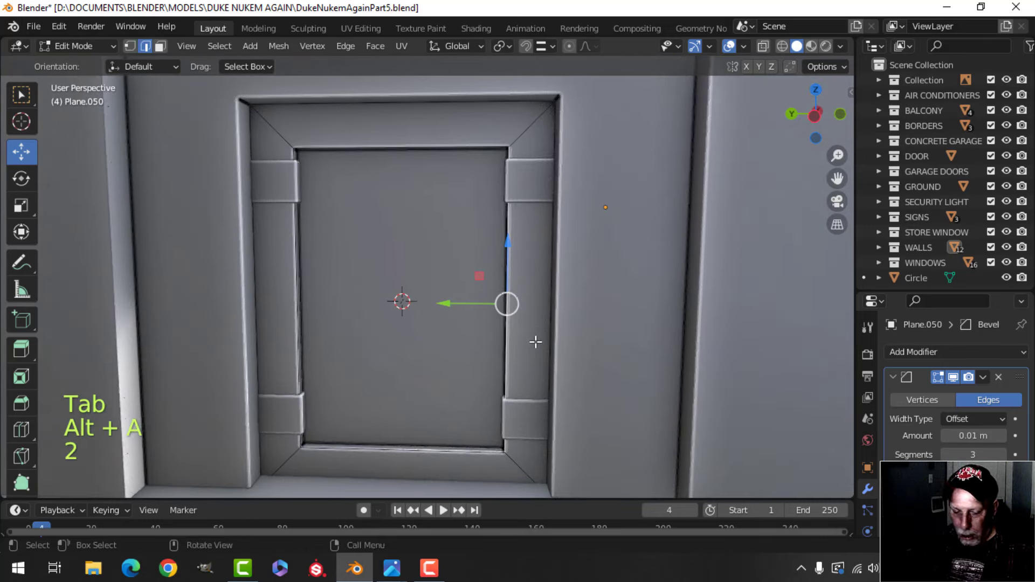
key("shift+d")
right_click(534, 341)
left_click_drag(441, 306, 390, 307)
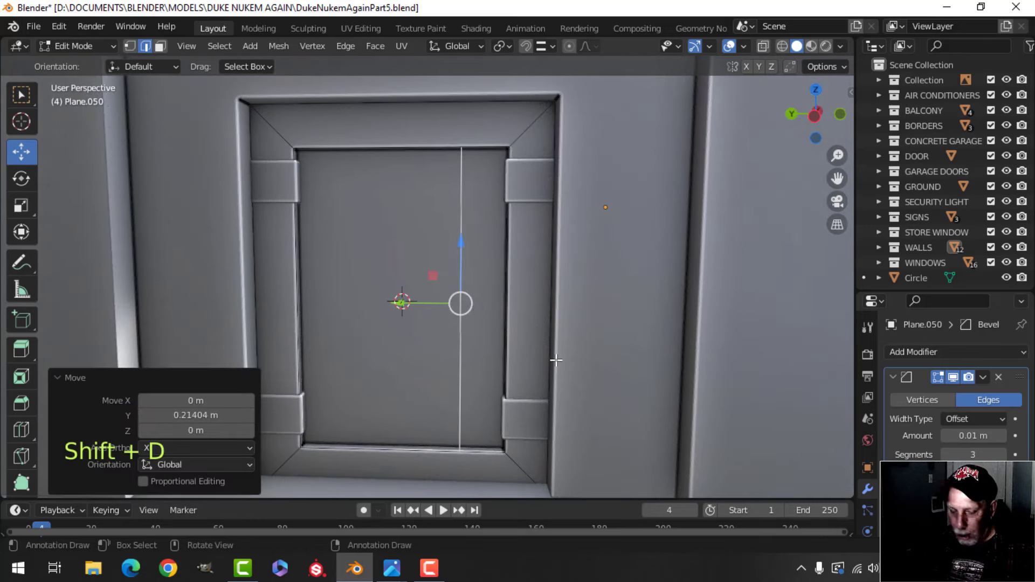
- Scale the duplicated edge to about 0.07 of its length and separate it into its own object
key("s")
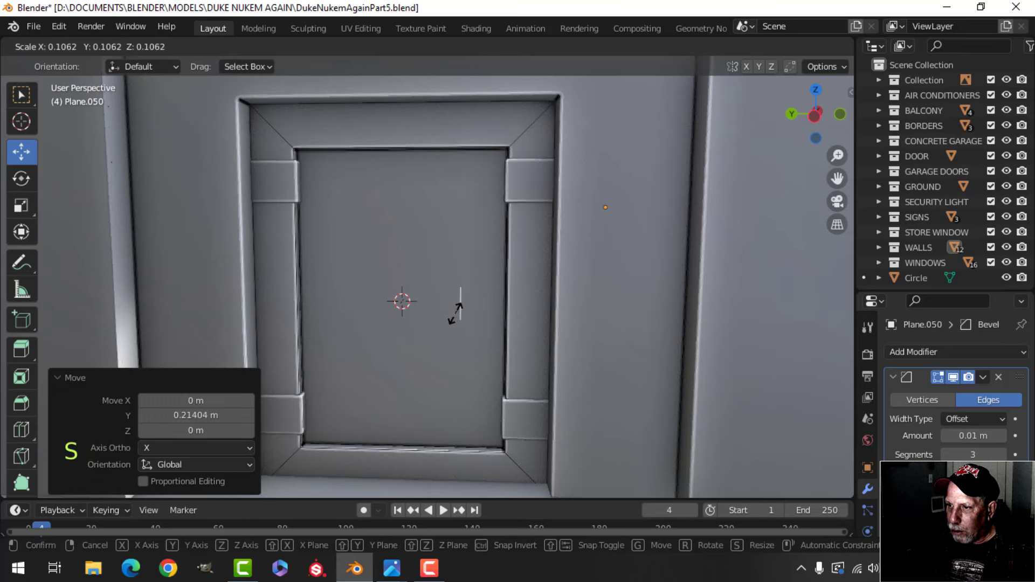
left_click(455, 307)
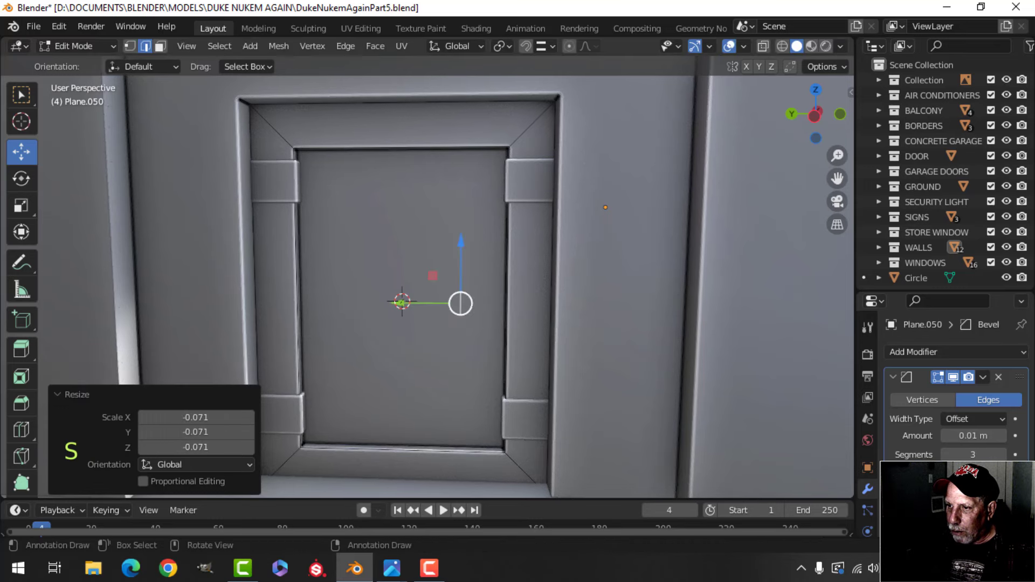
key("p")
left_click(512, 327)
key("Tab")
- Reposition the separated edge along Y and extrude it about 0.505 m in negative Y across the door frame as a handle plate
left_click(458, 306)
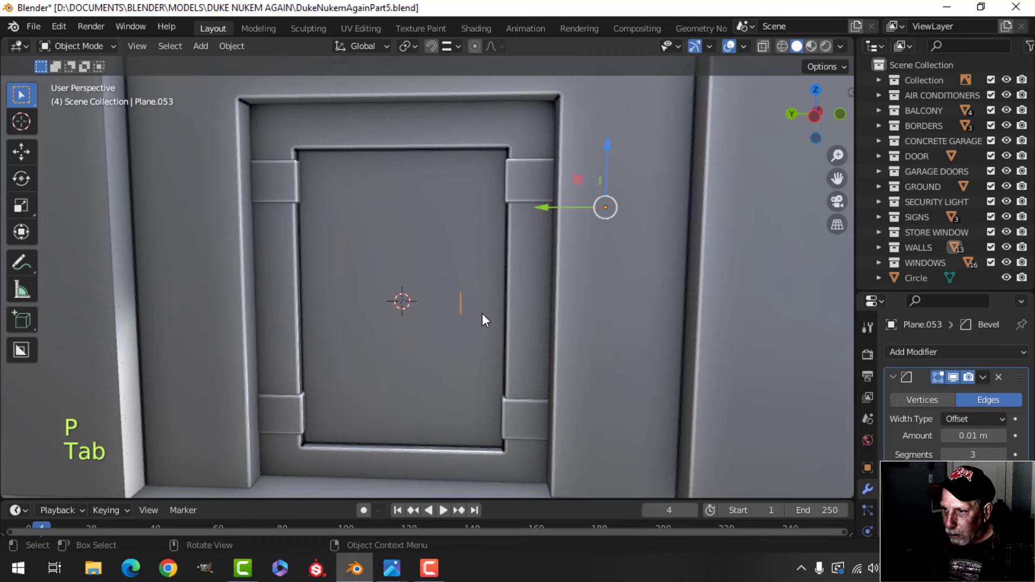
key("Tab")
key("a")
left_click_drag(416, 300, 390, 301)
key("e")
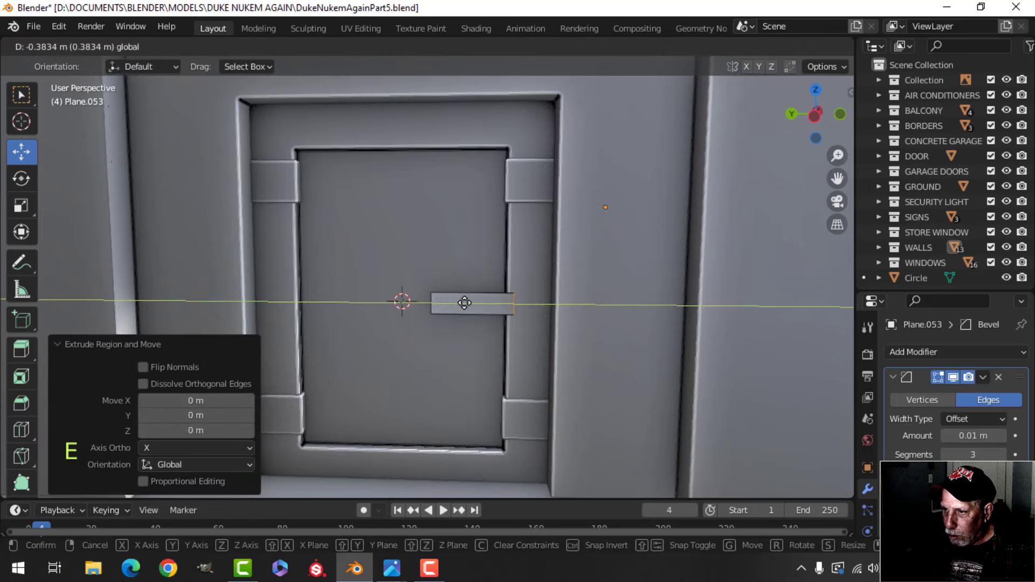
left_click(487, 302)
- Compare with the large.jpg reference, lengthen the handle plate's inner end along Y, and narrow the plate along Z
left_click(392, 568)
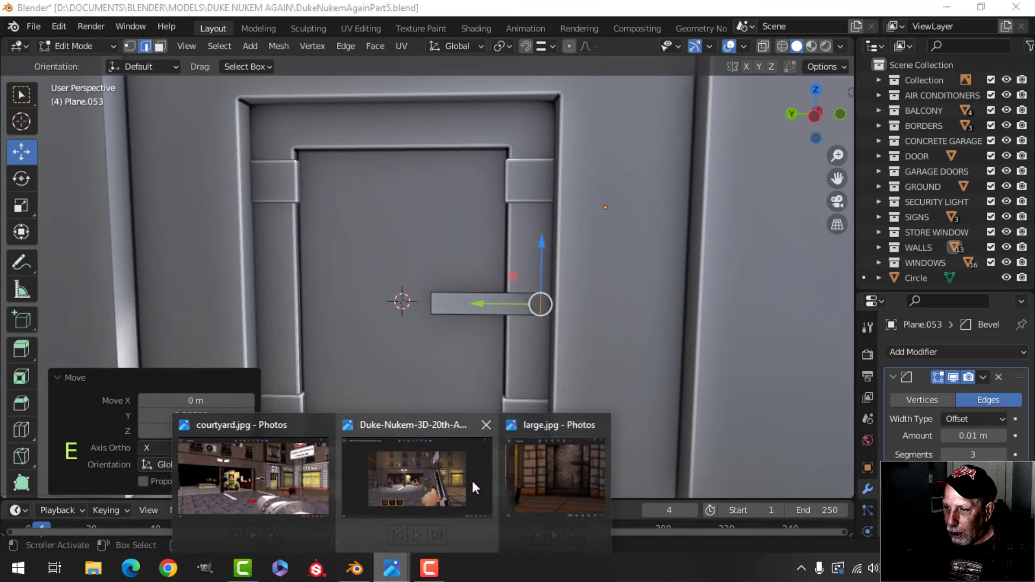
left_click(563, 481)
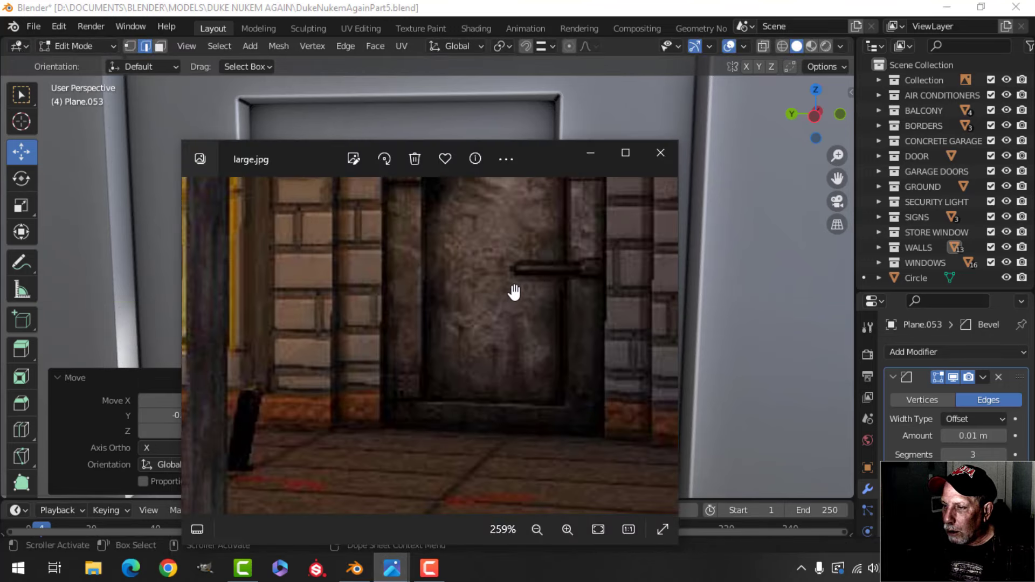
left_click(356, 569)
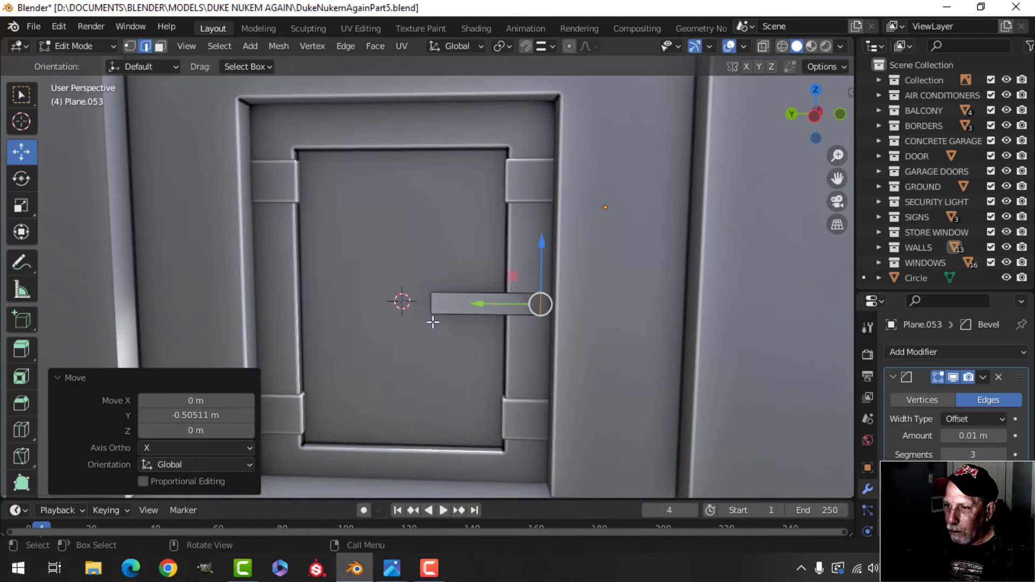
left_click(430, 304)
left_click_drag(375, 306, 363, 307)
key("a")
key("s")
key("z")
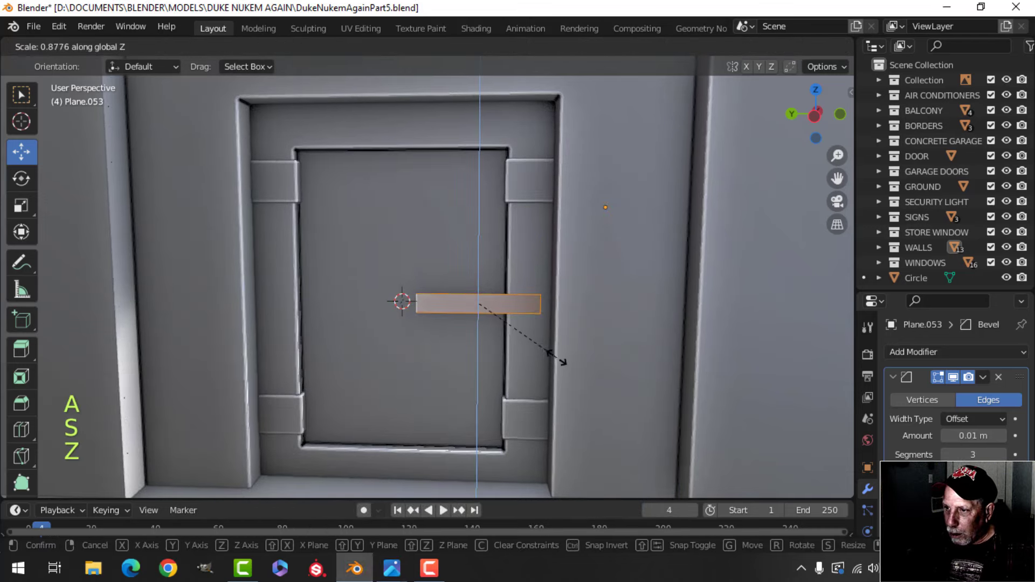
left_click(548, 353)
- Round the handle plate's inner end with a 4-segment vertex bevel about 0.0725 m wide
key("alt+a")
scroll(470, 339, "up", 3)
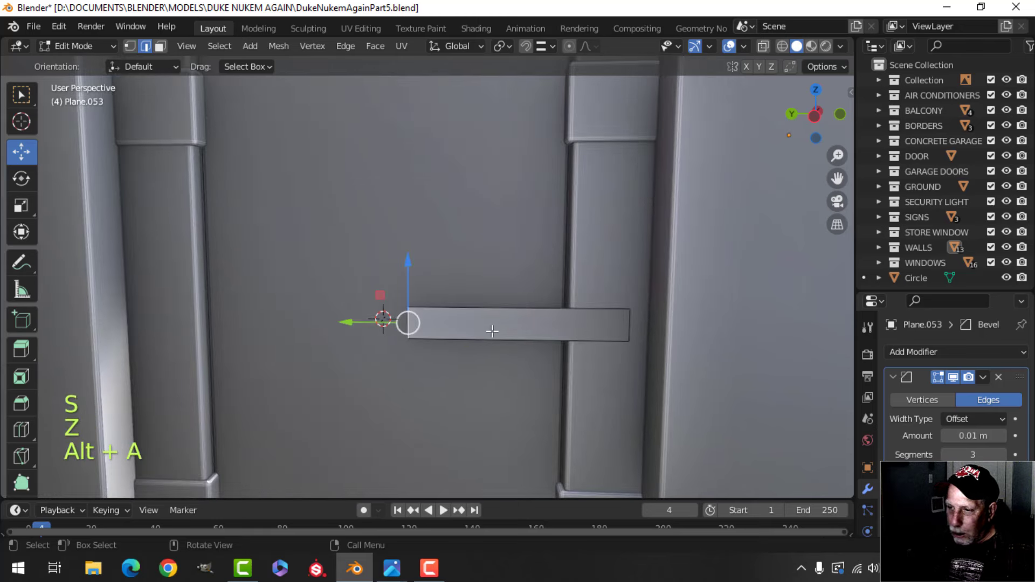
key("shift+ctrl+b")
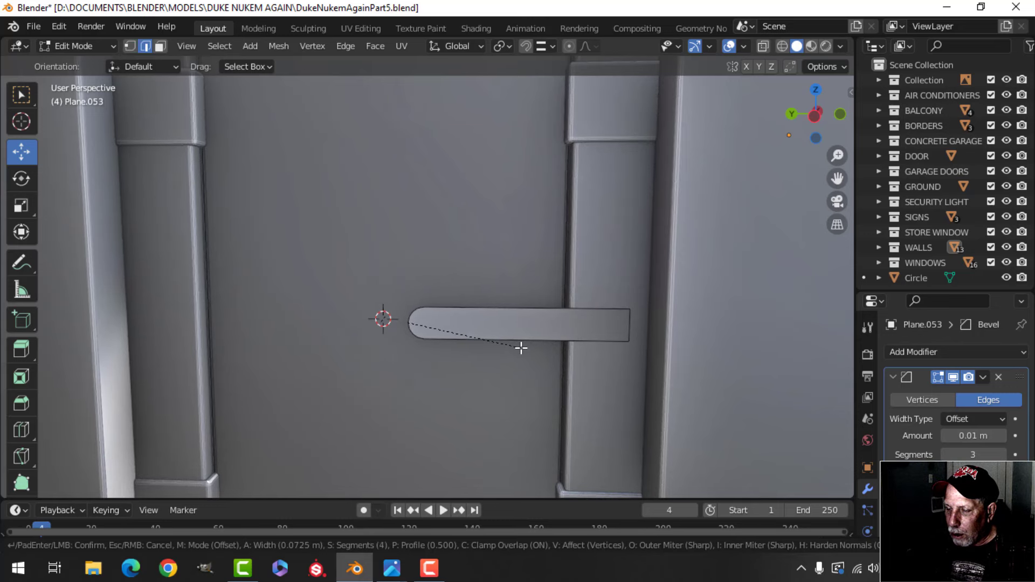
left_click(521, 348)
key("alt+a")
- Move the whole handle plate about -0.022 m along X and extrude it about 0.028 m along its normal for thickness
mouse_move(600, 363)
middle_mouse_down("shift")
mouse_move(552, 358)
mouse_move(593, 382)
middle_mouse_up("shift")
key("a")
middle_click_drag(501, 395, 470, 400, "shift")
middle_click_drag(470, 400, 494, 404)
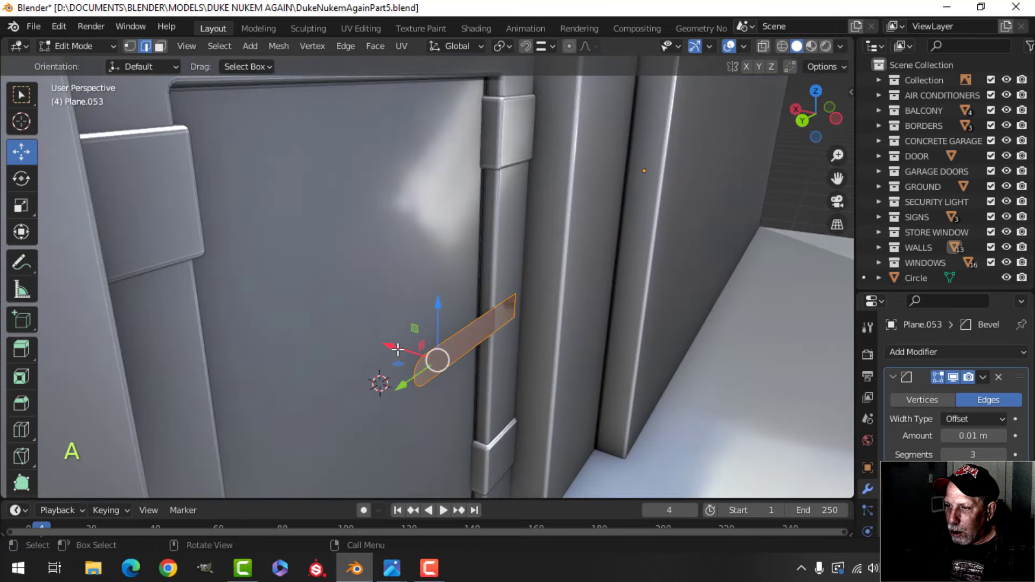
left_click_drag(397, 349, 405, 352)
middle_click_drag(405, 352, 448, 399, "shift")
key("e")
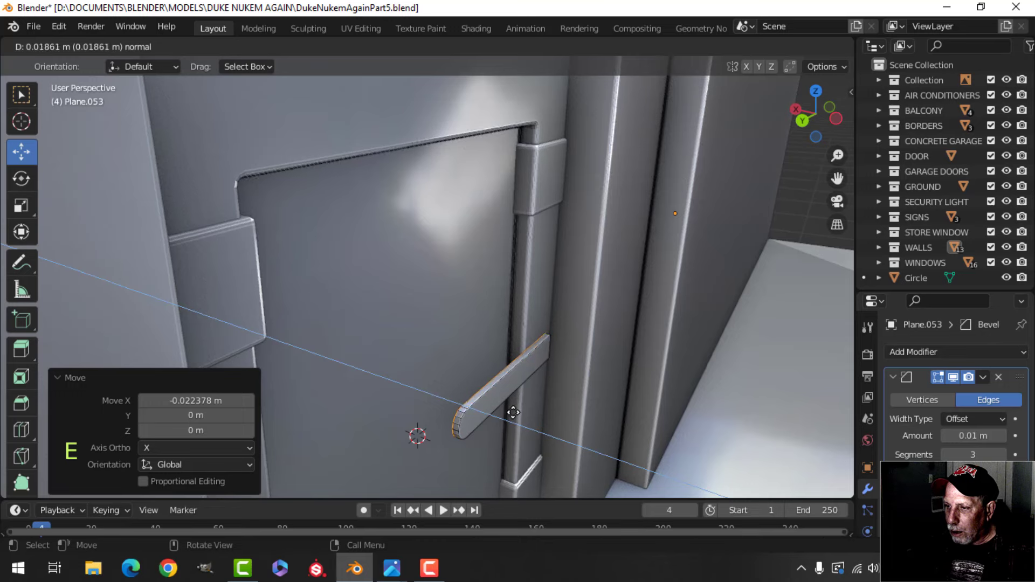
left_click(510, 409)
- Delete the handle plate's hidden rear face and the narrow end face beside the wall
key("x")
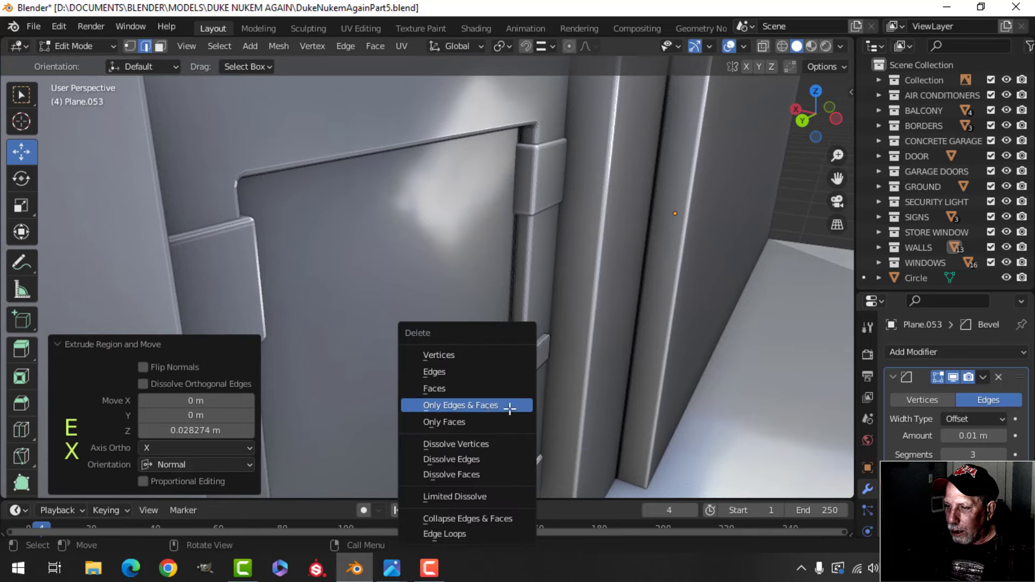
left_click(459, 389)
middle_click_drag(415, 435, 315, 278)
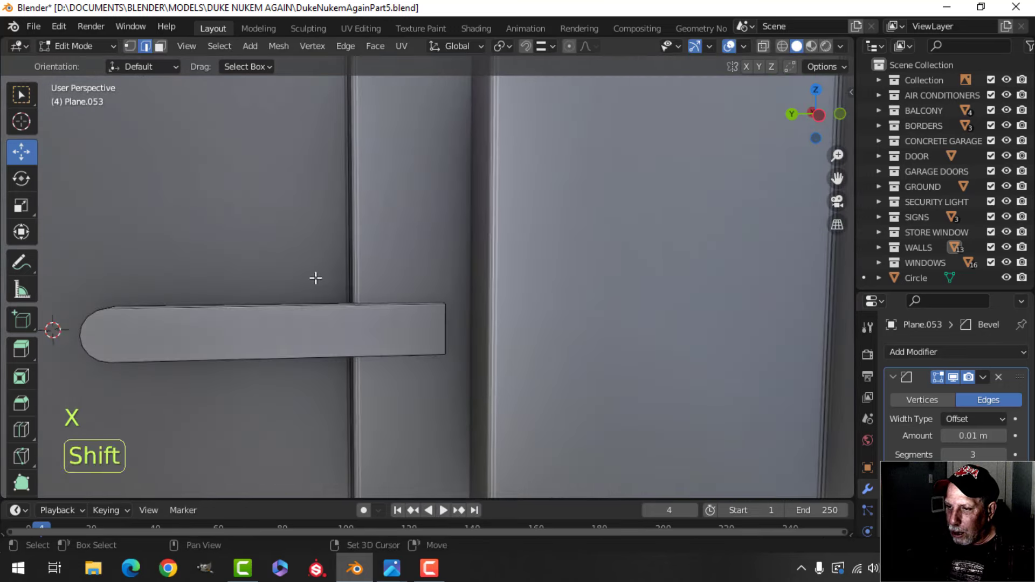
middle_click_drag(376, 329, 331, 331)
scroll(377, 334, "up", 2)
middle_click_drag(422, 342, 395, 335, "shift")
key("3")
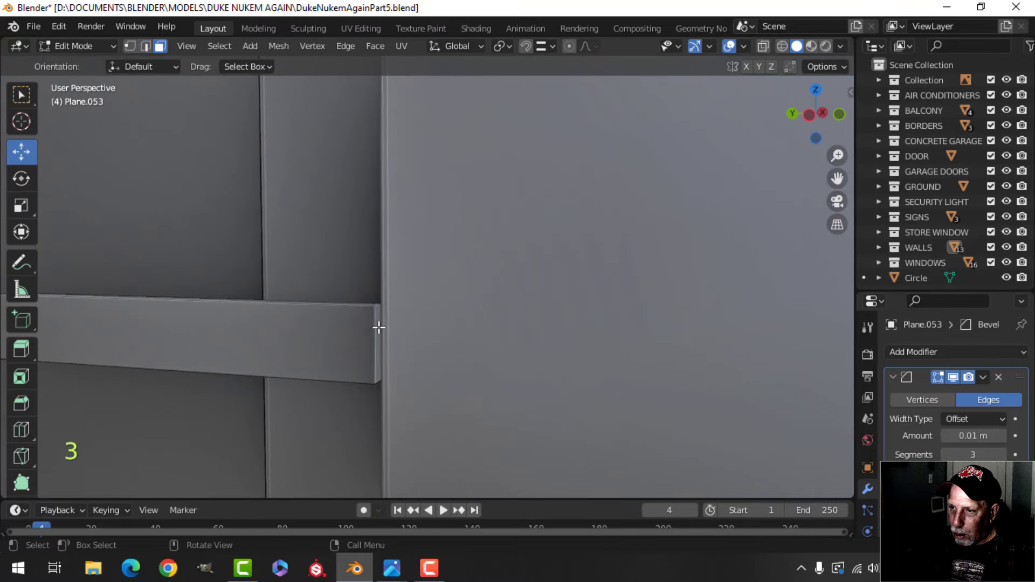
key("x")
left_click(379, 327)
left_click(291, 354)
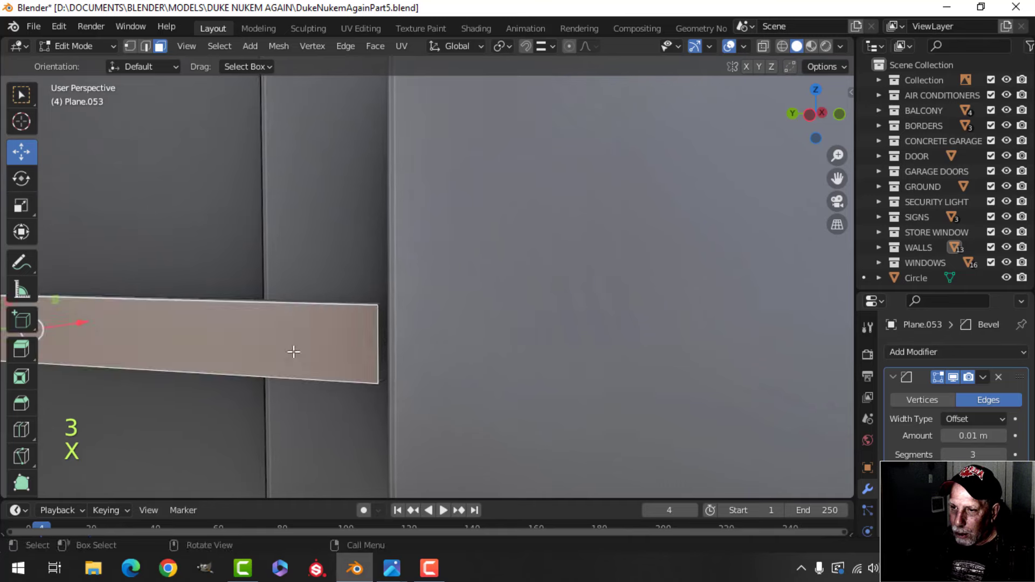
middle_click_drag(291, 353, 474, 323)
scroll(412, 368, "up", 3)
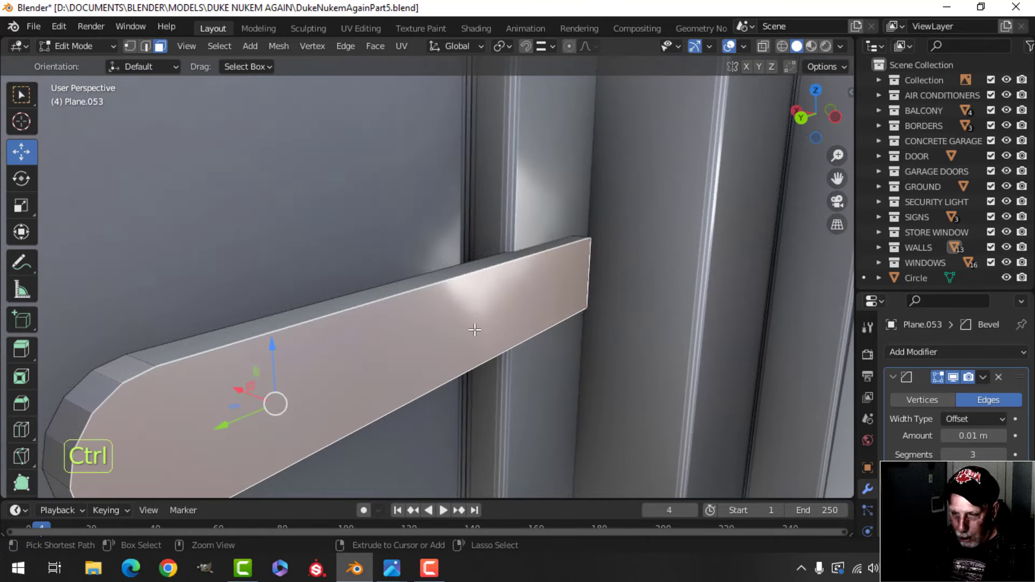
key("ctrl+b")
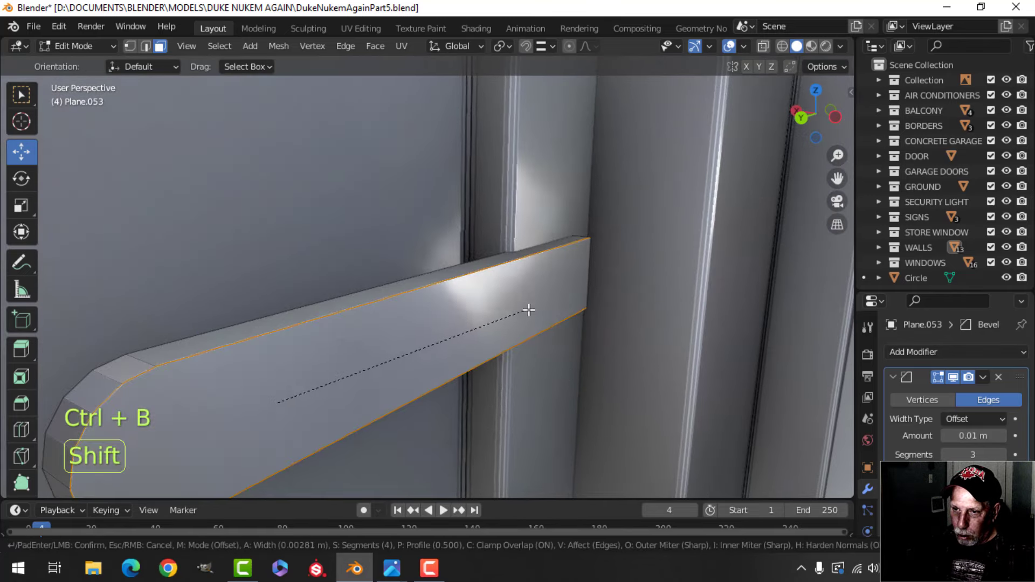
key("Escape")
- Merge all of the handle plate's vertices by distance with a 0.0001 m threshold
key("a")
scroll(541, 305, "down", 5)
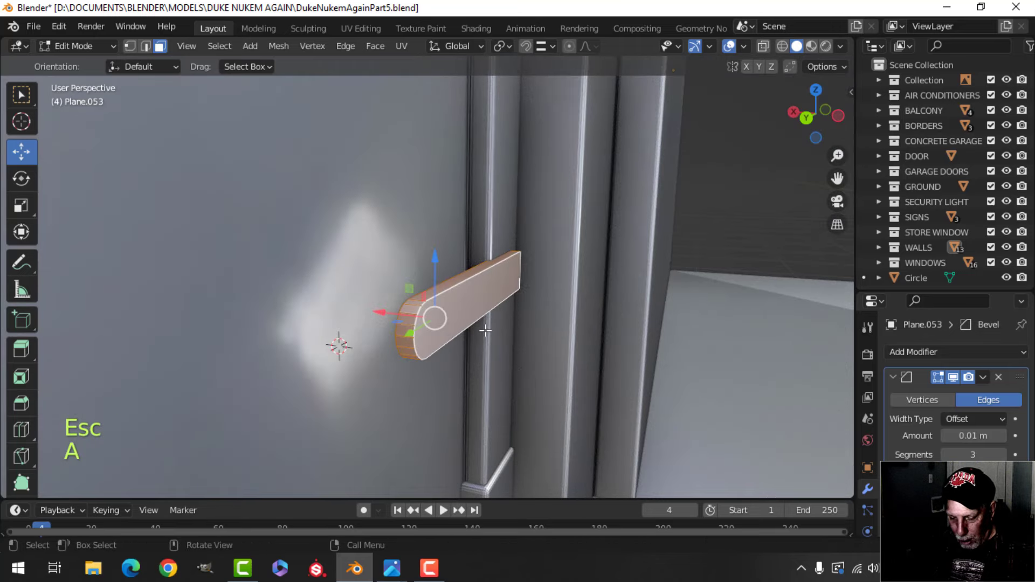
key("m")
left_click(485, 330)
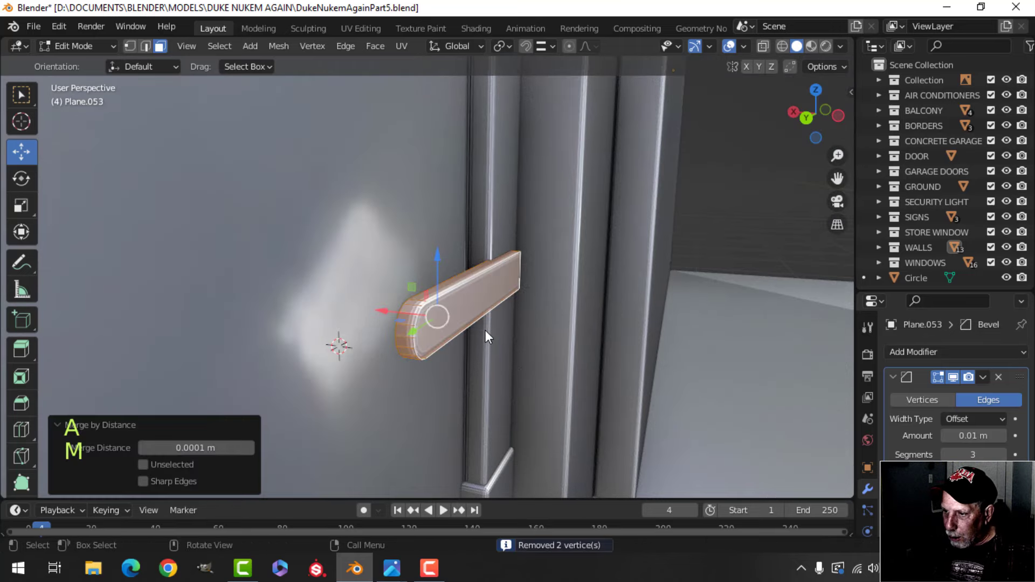
key("alt+a")
key("Tab")
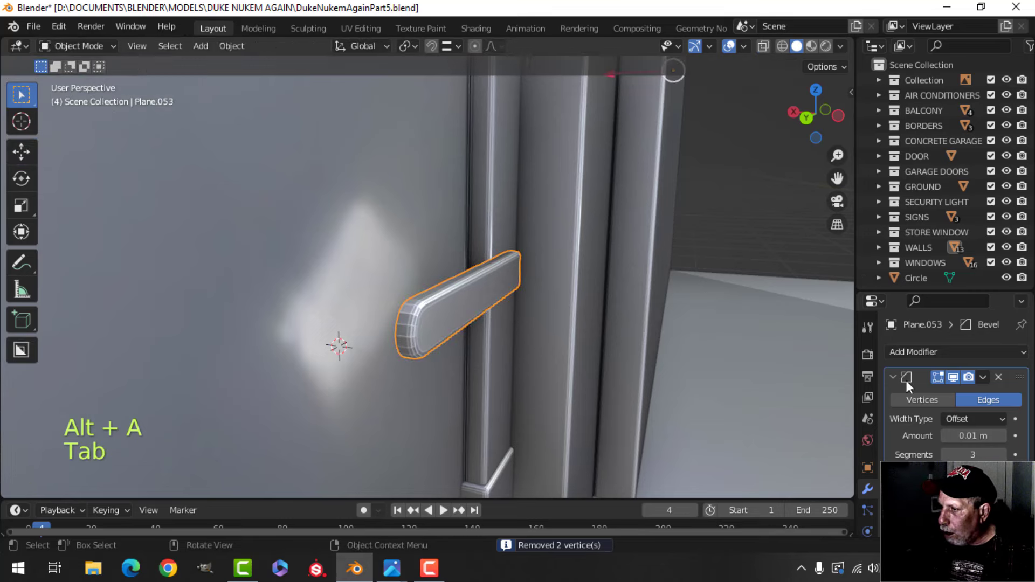
- Remove the Bevel modifier from the handle plate and resume editing its mesh
key("alt+a")
middle_click_drag(465, 312, 589, 329)
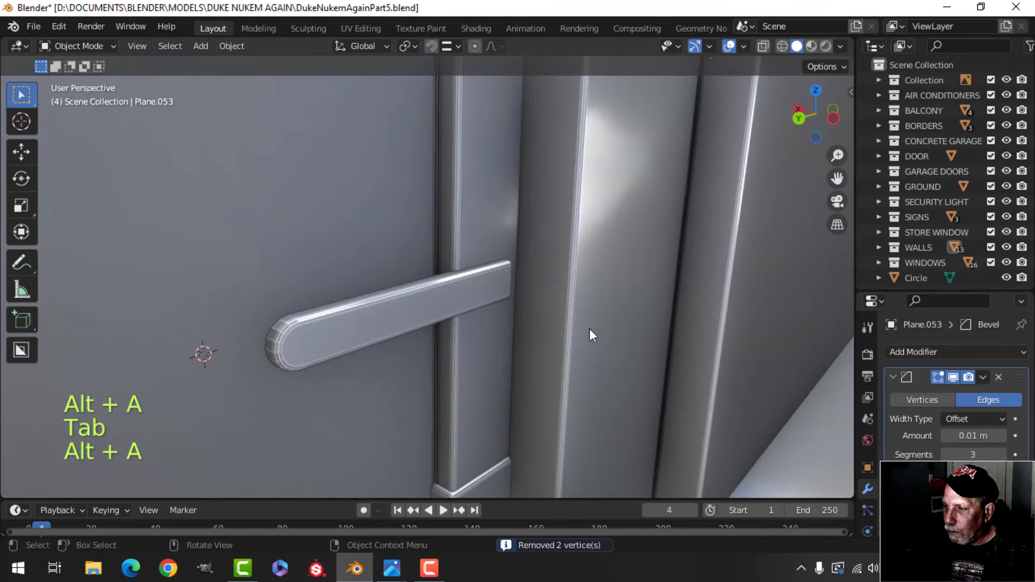
left_click(999, 376)
key("Tab")
middle_click_drag(375, 328, 323, 335)
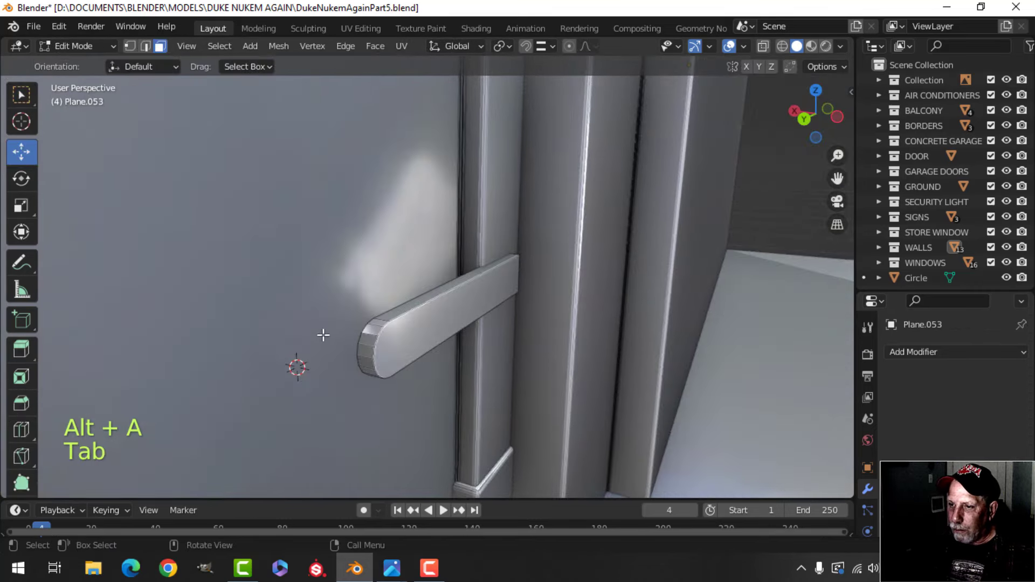
- Bevel the edges around the handle plate's front face about 0.0041 m wide with 2 segments
left_click(407, 341)
scroll(411, 351, "up", 3)
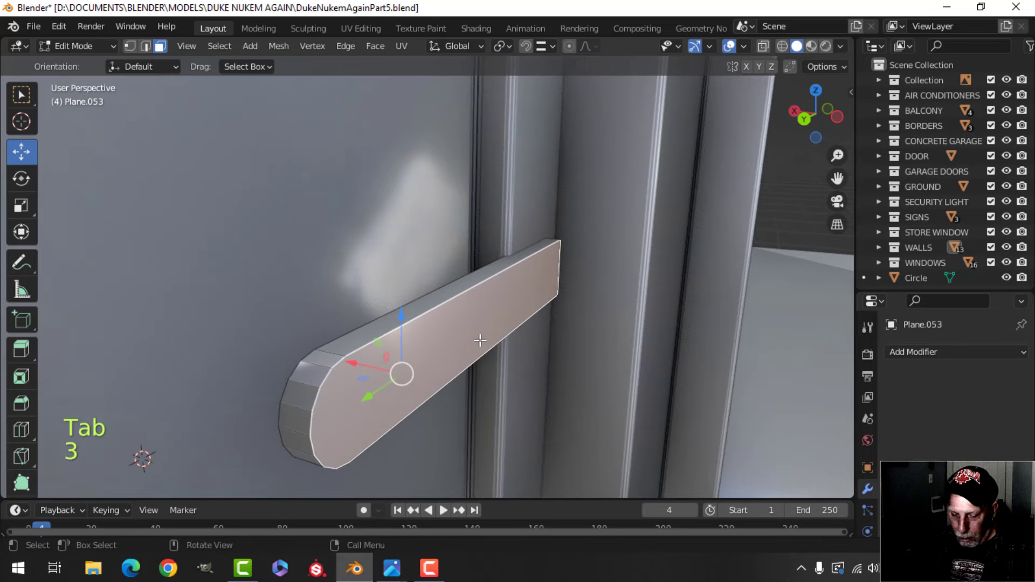
key("ctrl+b")
key("shift")
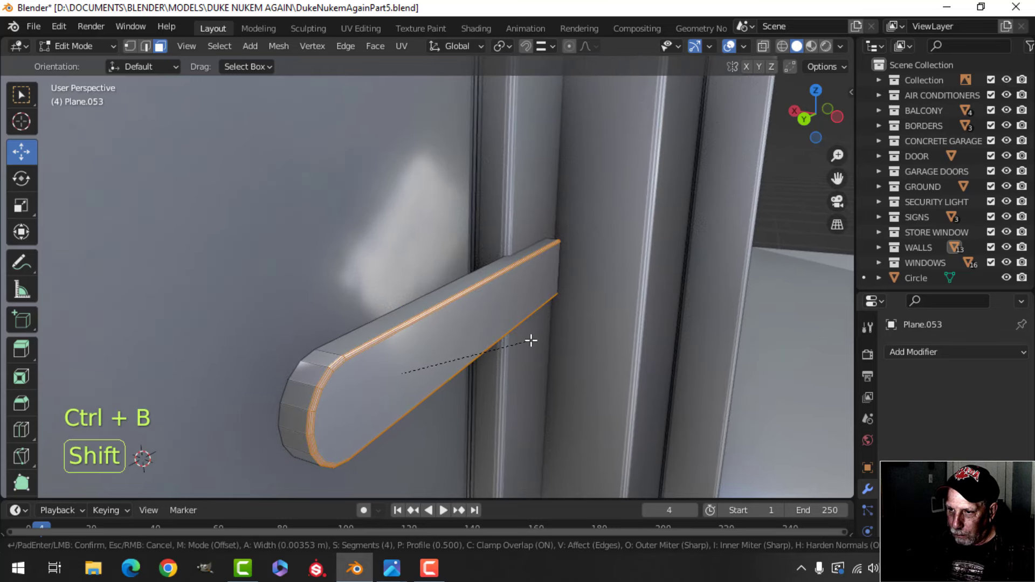
left_click(536, 340)
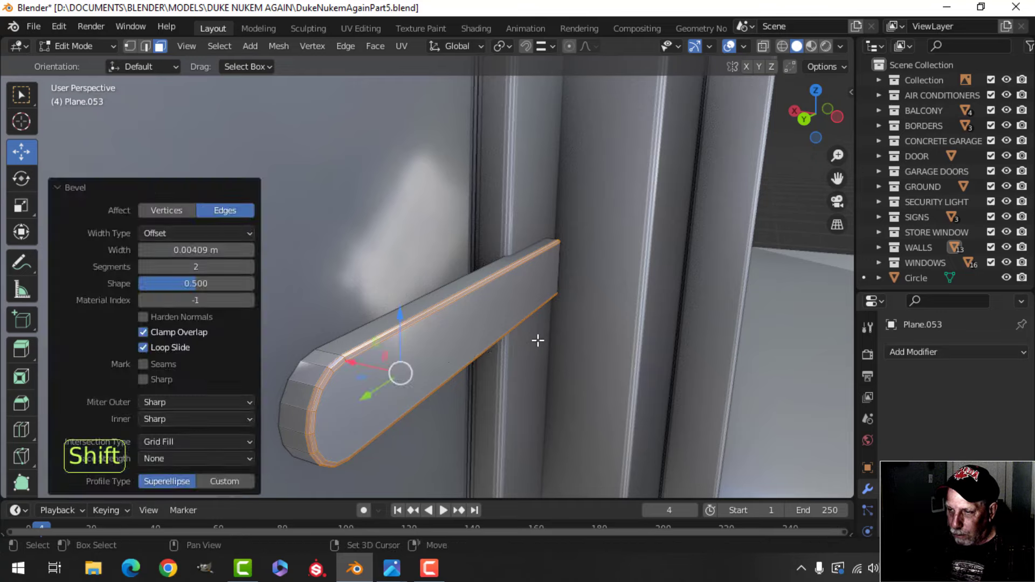
key("Tab")
middle_click_drag(487, 343, 377, 323)
key("alt+a")
scroll(378, 323, "down", 5)
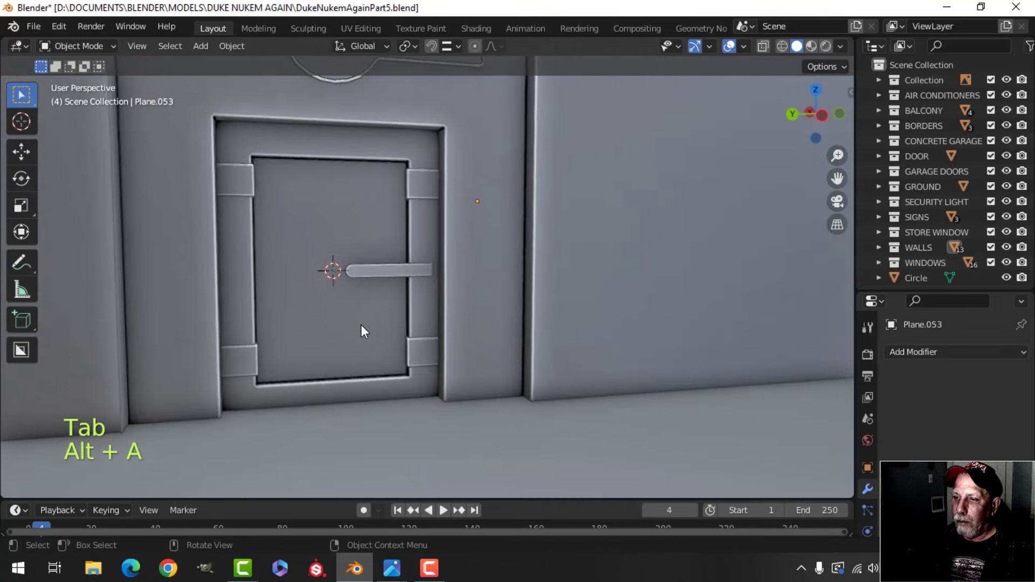
- Duplicate the whole handle plate mesh and move the copy about -0.642 m along Y
scroll(383, 290, "up", 6)
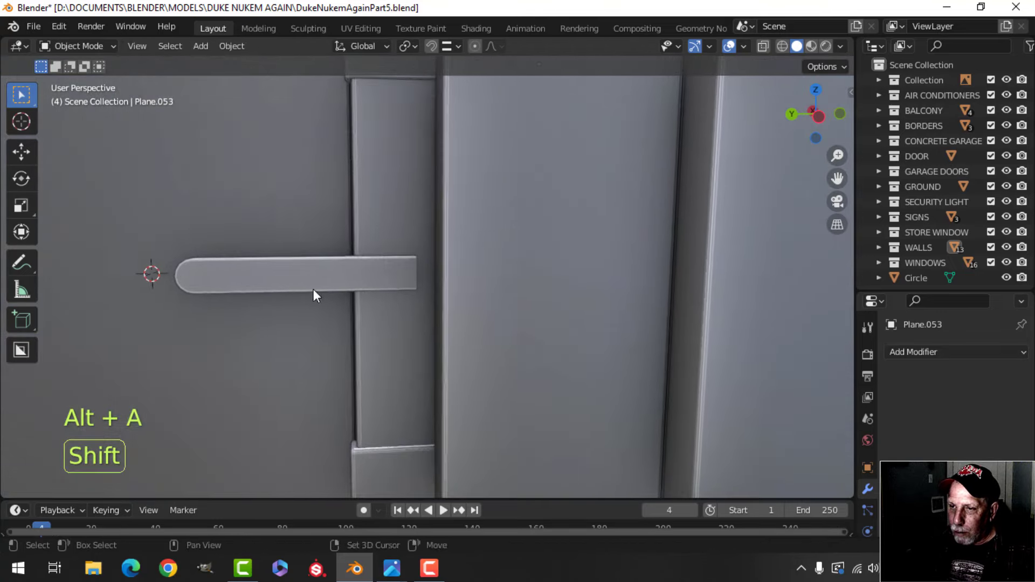
left_click(245, 293, "shift")
middle_click_drag(246, 296, 273, 295, "shift")
key("Tab")
key("alt+a")
key("z")
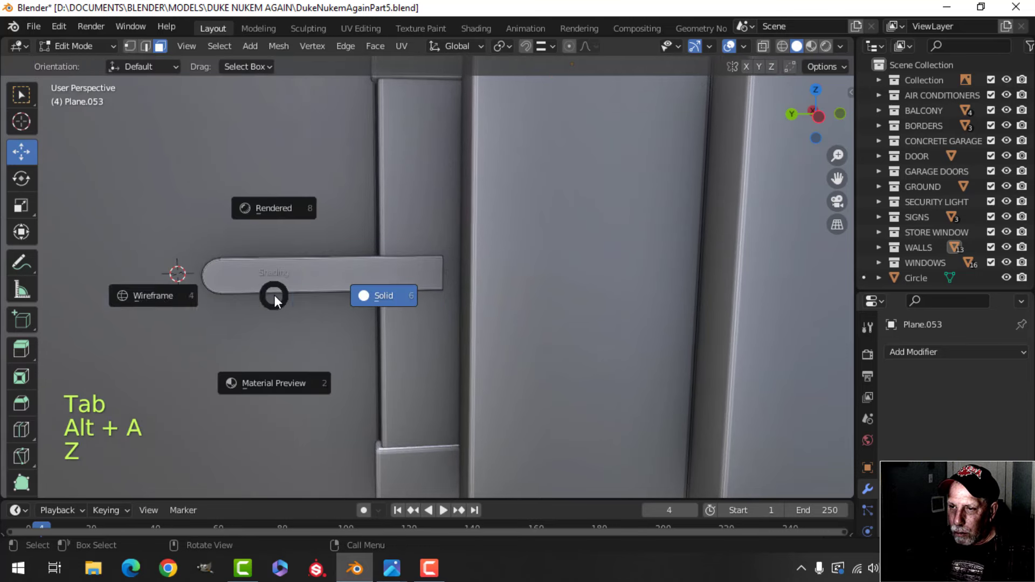
left_click(166, 269)
key("b")
left_click_drag(142, 204, 302, 353)
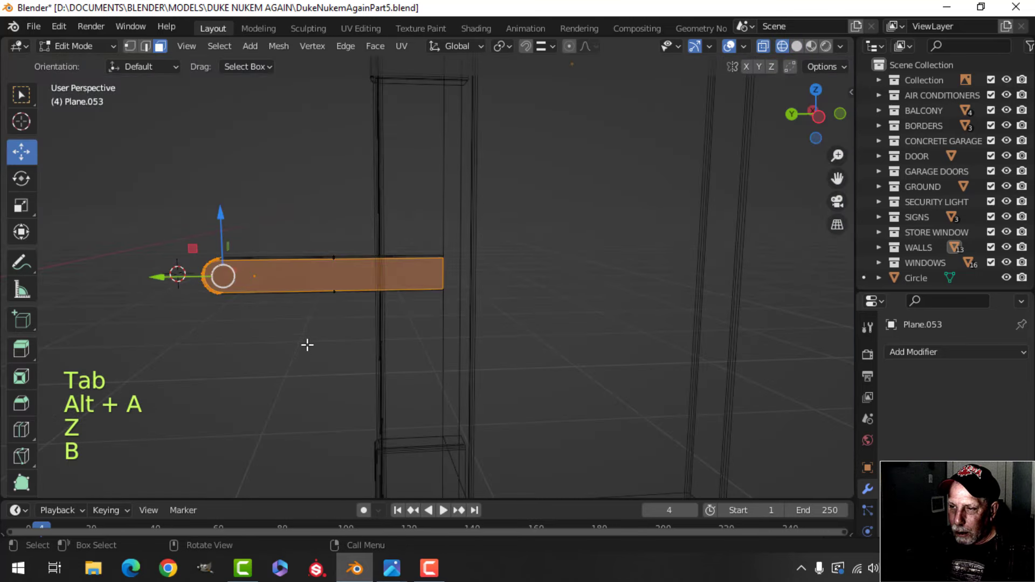
key("a")
middle_click_drag(307, 342, 284, 340)
key("shift+d")
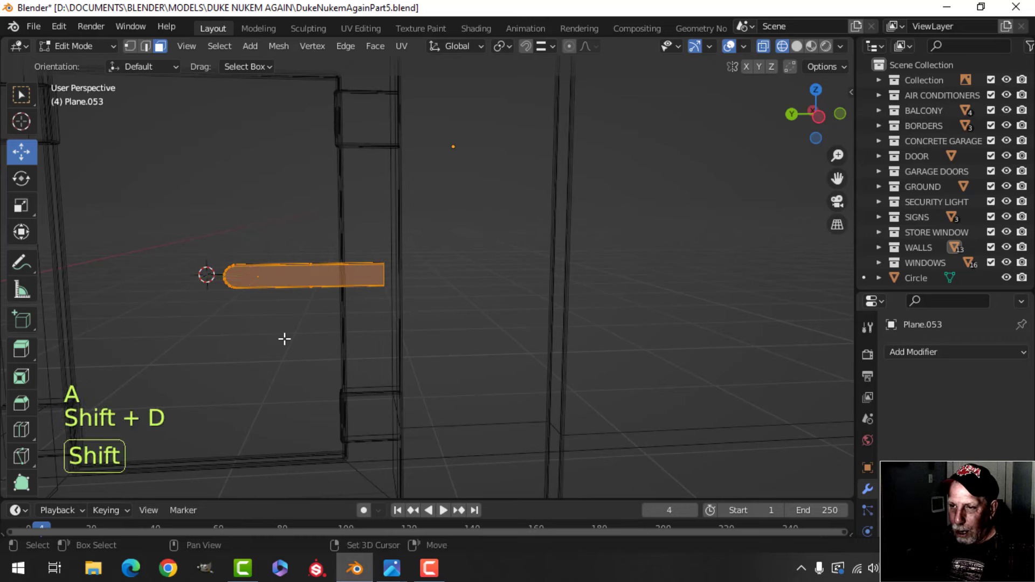
right_click(284, 338)
left_click_drag(213, 280, 380, 278)
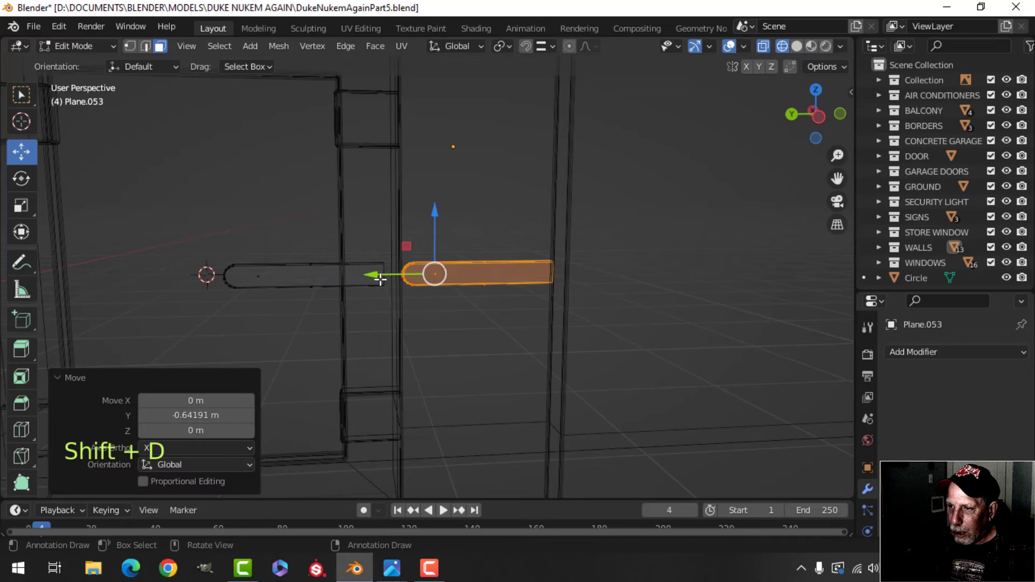
- Separate the duplicated plate into its own object and select it
key("p")
left_click(486, 290)
key("Tab")
key("alt+a")
left_click(509, 268)
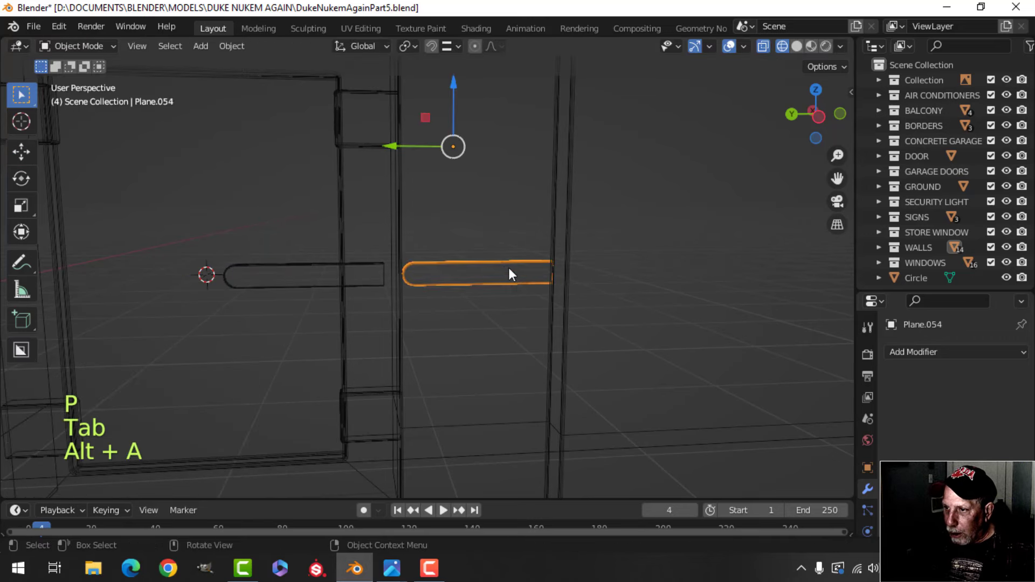
- Make the duplicated plate taller along Z and shift it along Y to overlap the handle's outer end
key("Tab")
key("a")
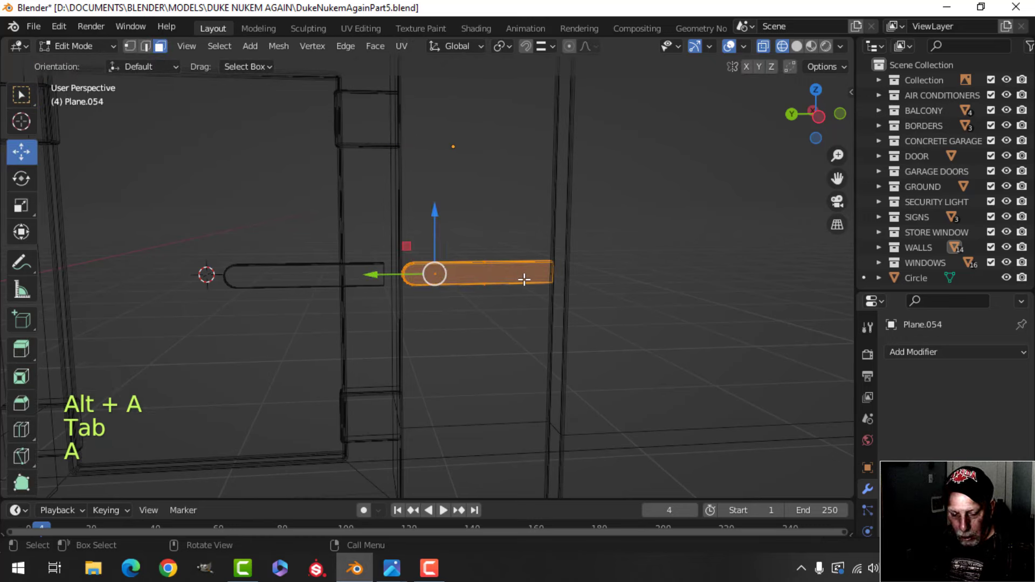
key("s")
key("z")
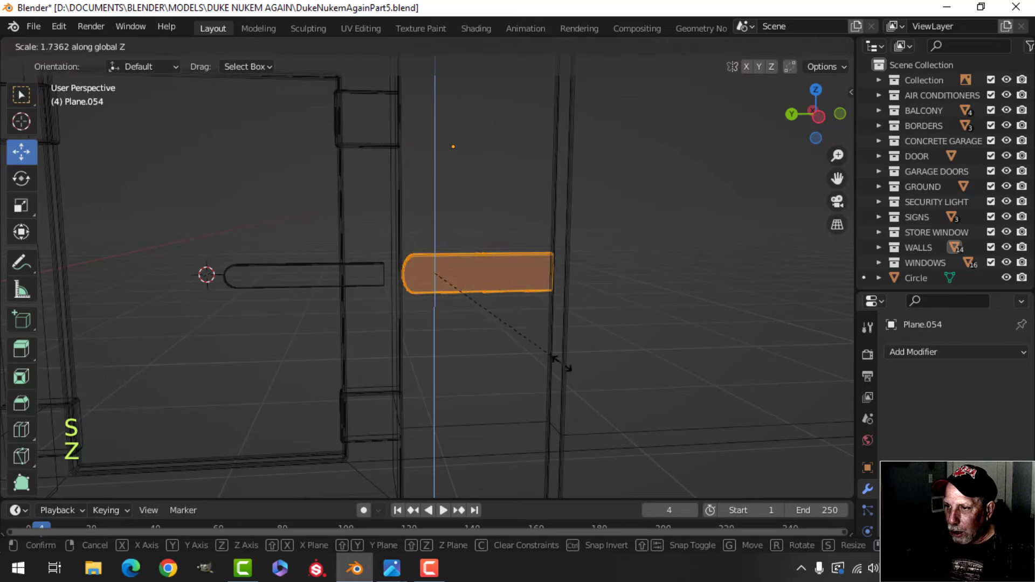
left_click(534, 337)
left_click_drag(379, 271, 327, 267)
key("alt+a")
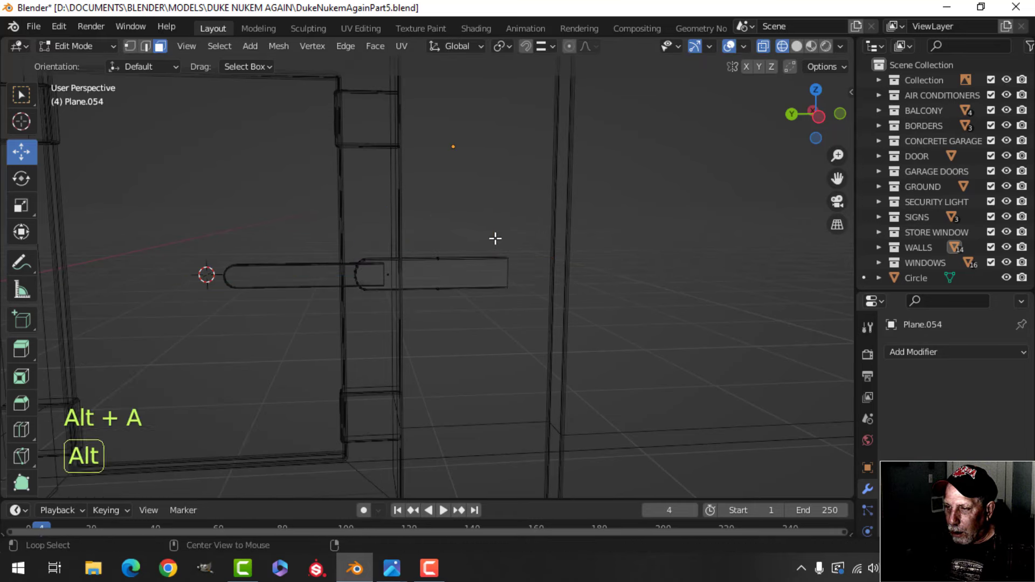
- Shorten the duplicated plate by moving its square end's vertices about 0.424 m along Y to the frame edge
key("ctrl+KP_3")
key("z")
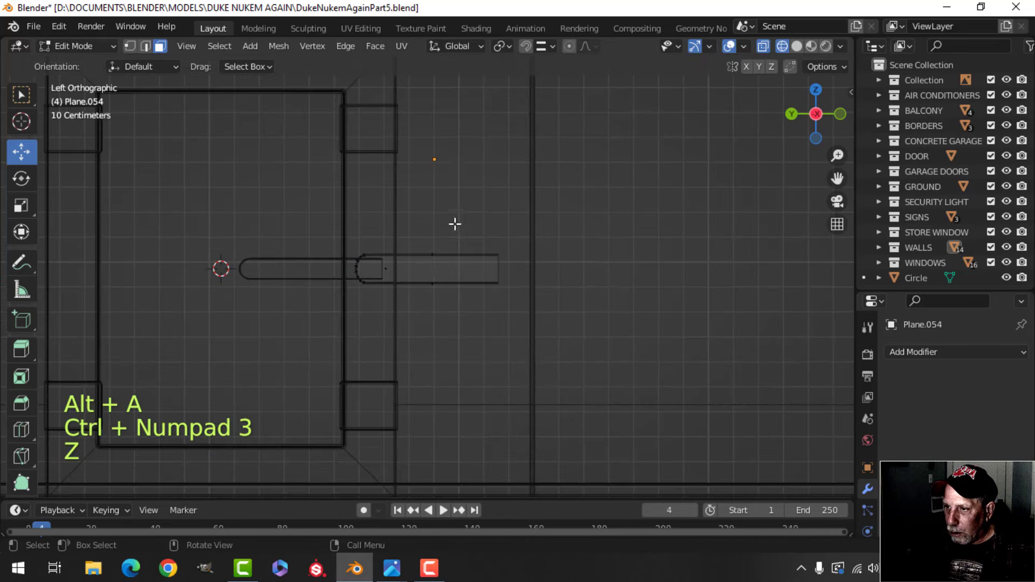
key("b")
left_click_drag(462, 219, 531, 342)
key("1")
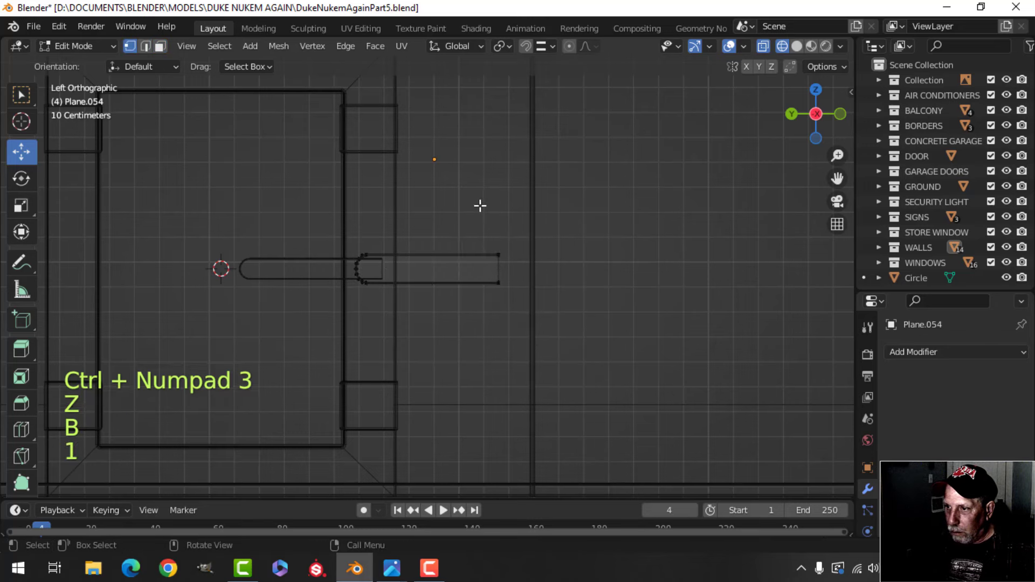
left_click_drag(478, 203, 561, 338)
left_click_drag(430, 270, 339, 276)
key("z")
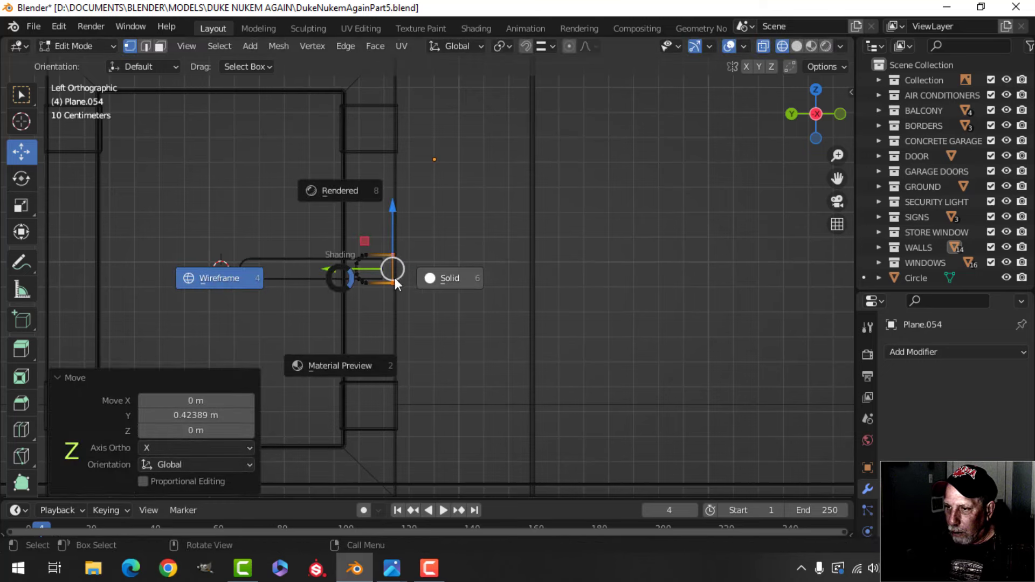
left_click(420, 277)
- Move the whole short end piece along X so it sits in front of the handle plate
mouse_move(400, 303)
middle_mouse_down()
mouse_move(458, 361)
mouse_move(406, 330)
middle_mouse_up()
key("a")
left_click_drag(369, 298, 404, 358)
key("alt+a")
middle_click_drag(404, 358, 496, 305)
- Deepen the end piece by moving its rear edge loop about 0.039 m along X toward the door frame
key("2")
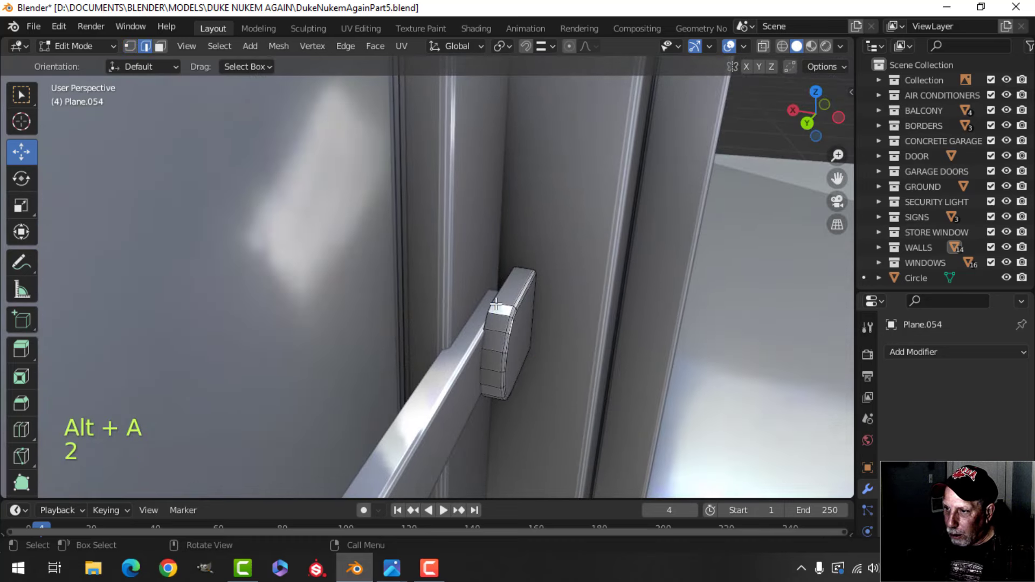
left_click(496, 305, "alt")
left_click_drag(438, 335, 406, 323)
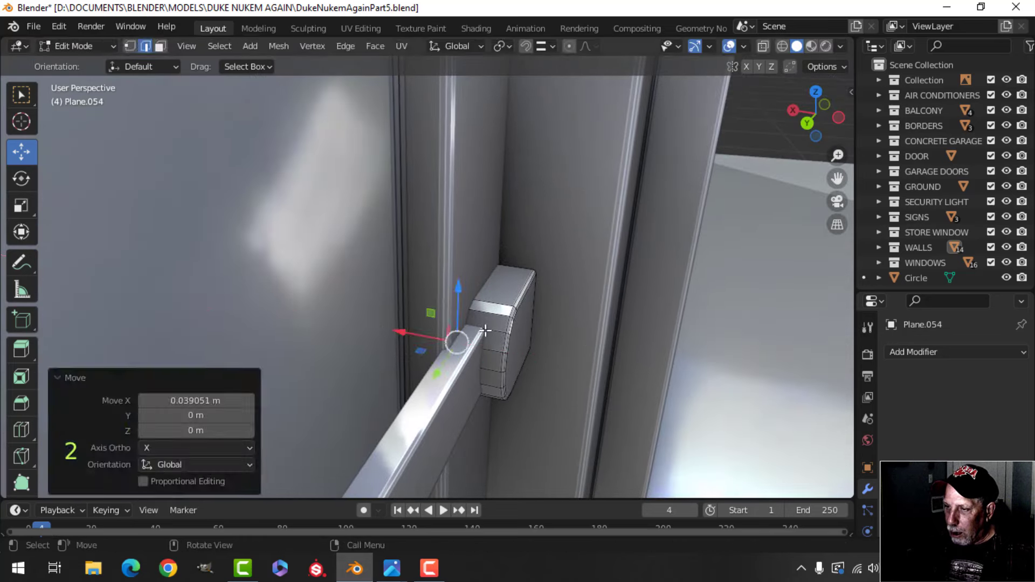
key("Tab")
mouse_move(405, 323)
middle_mouse_down()
mouse_move(528, 345)
mouse_move(410, 317)
middle_mouse_up()
key("alt+a")
- Scale the whole end piece by about 1.2 along Z
scroll(411, 313, "down", 4)
middle_click_drag(458, 347, 426, 302, "shift")
middle_click_drag(420, 304, 453, 338)
scroll(397, 305, "up", 4)
key("Tab")
key("a")
middle_click_drag(465, 264, 497, 325, "shift")
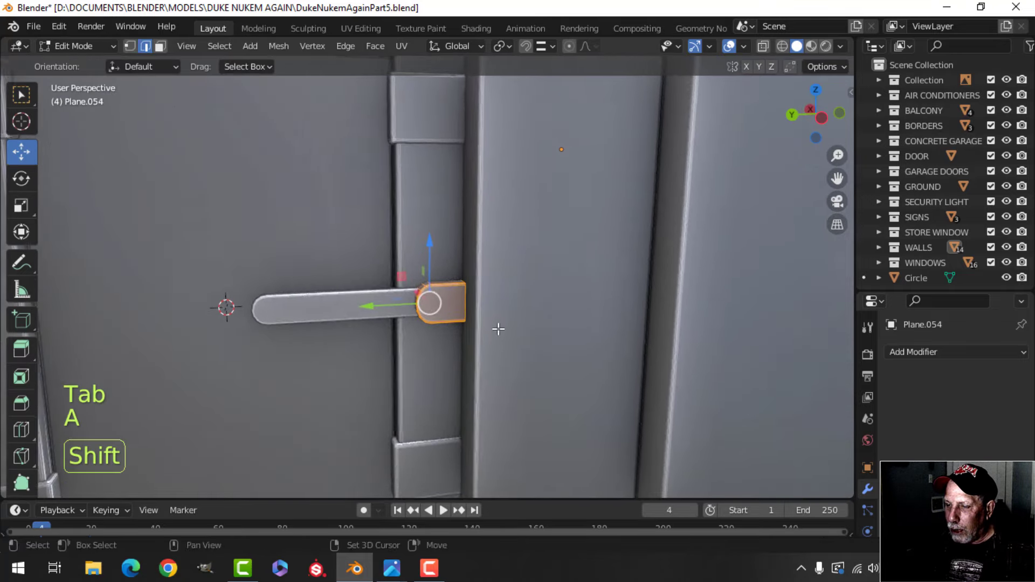
key("s")
key("z")
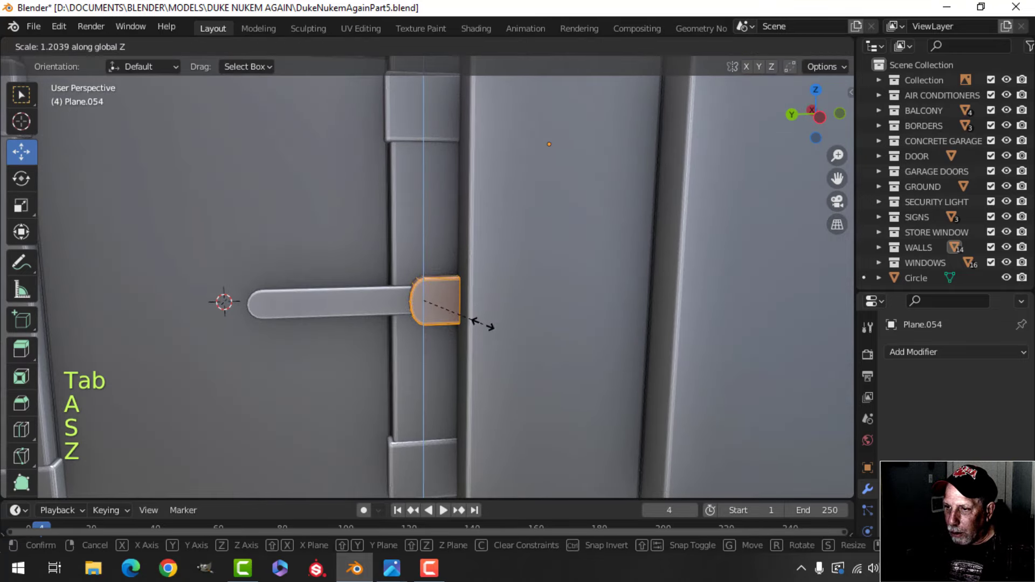
left_click(478, 326)
key("Tab")
scroll(459, 327, "down", 4)
key("alt+a")
- Snap the 3D cursor to the centre of the end piece's front face
scroll(487, 319, "up", 3)
middle_click_drag(441, 325, 478, 272)
middle_click_drag(478, 272, 468, 273)
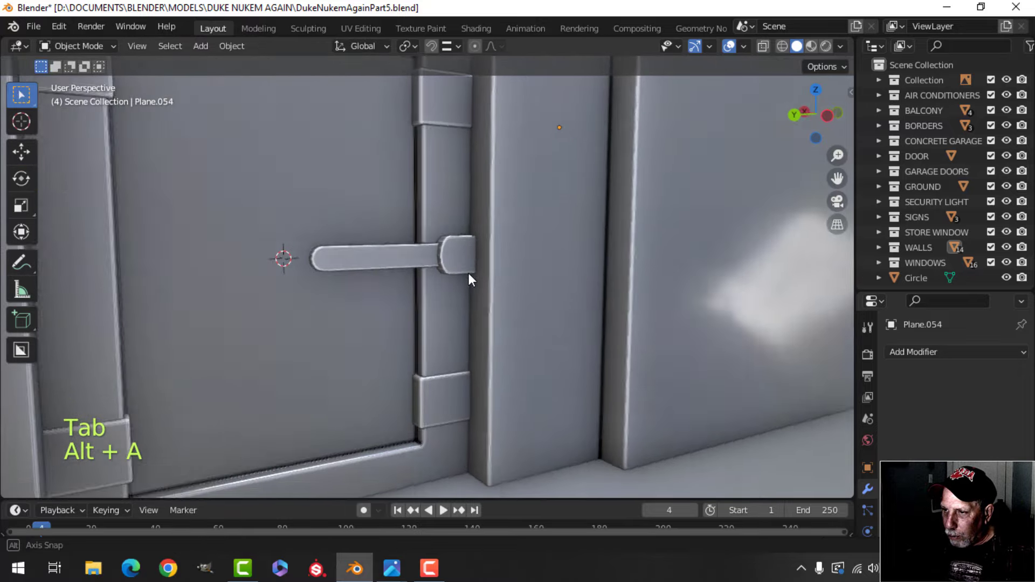
scroll(468, 273, "down", 3)
scroll(449, 251, "down", 3)
middle_click_drag(425, 309, 452, 278, "shift")
left_click(449, 286)
key("Tab")
key("alt+a")
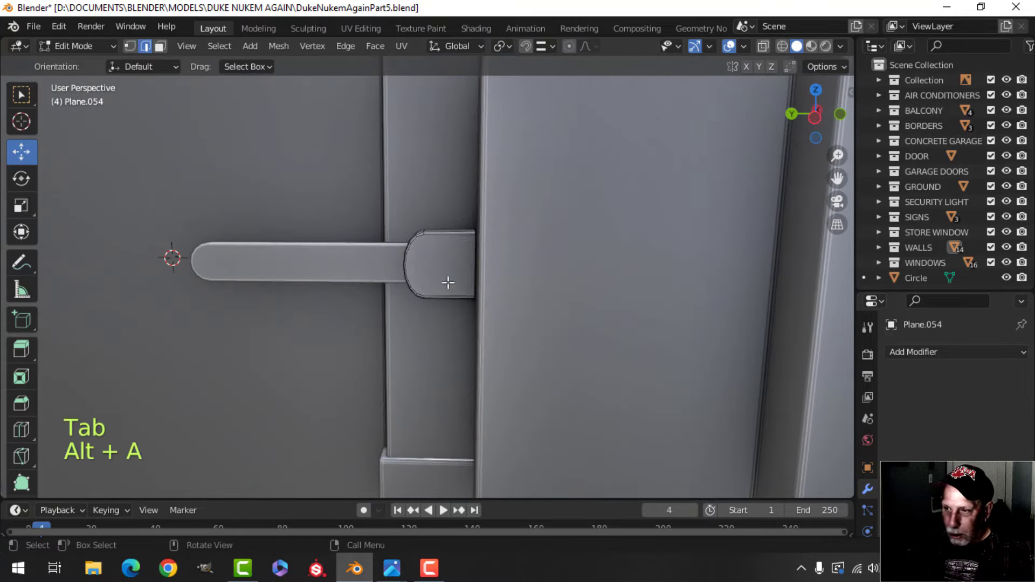
key("3")
key("shift+s")
left_click(510, 349)
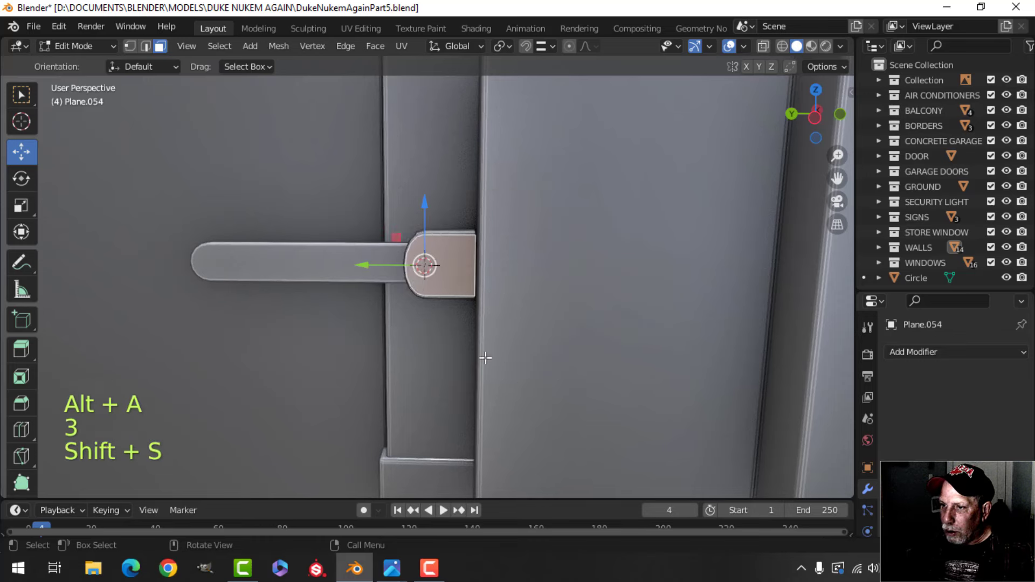
- Add a 22-vertex mesh circle at the 3D cursor and shrink it to fit within the end piece
key("Tab")
key("shift+a")
mouse_move(411, 230)
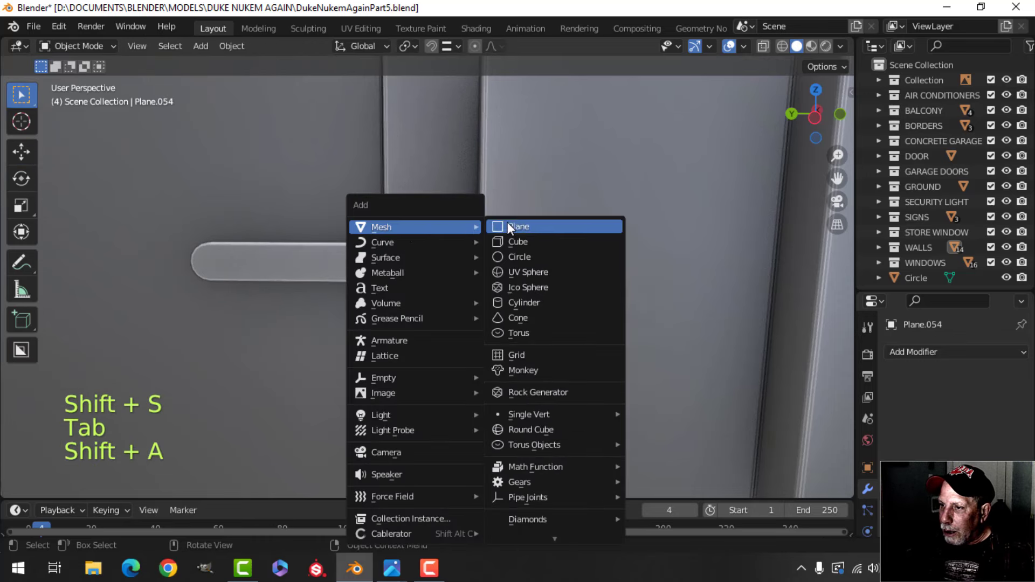
left_click(522, 258)
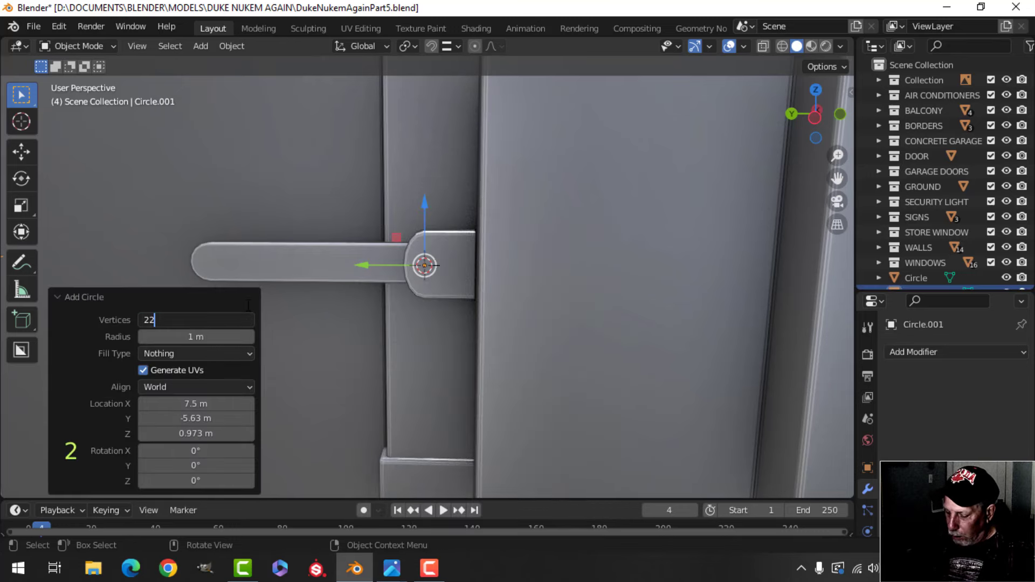
scroll(593, 299, "down", 5)
key("s")
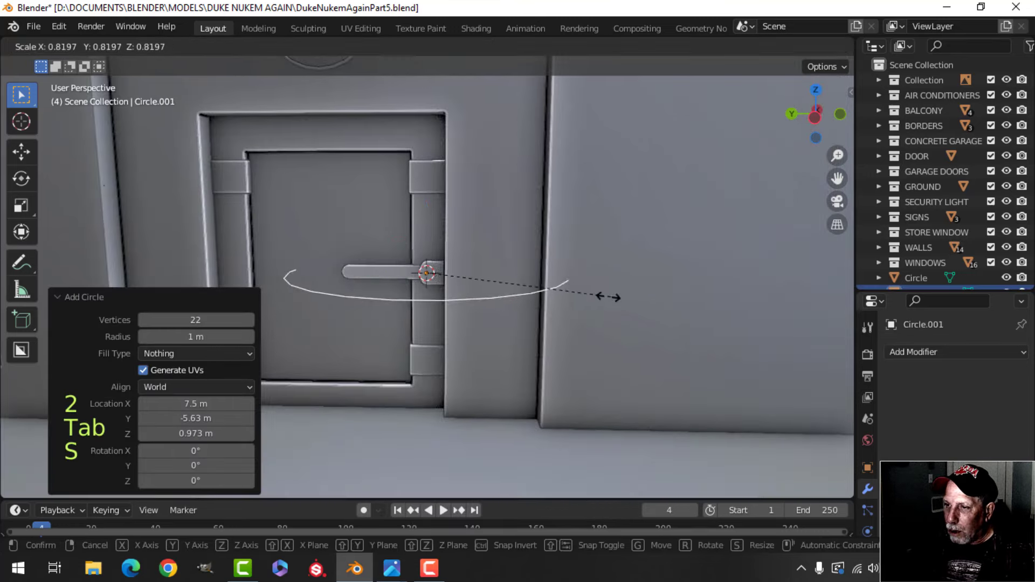
left_click(463, 291)
scroll(457, 295, "up", 4)
key("s")
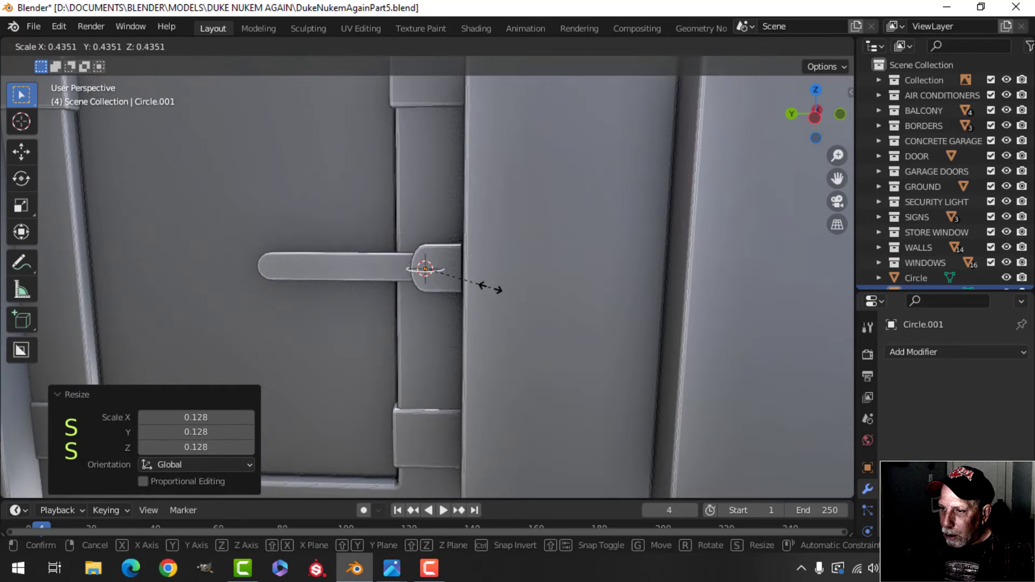
left_click(467, 291)
- Rotate the circle 90° about Y to face outward and scale it by 0.803
middle_click_drag(467, 294, 471, 331)
type("ry90")
left_click(524, 360)
key("s")
left_click(514, 311)
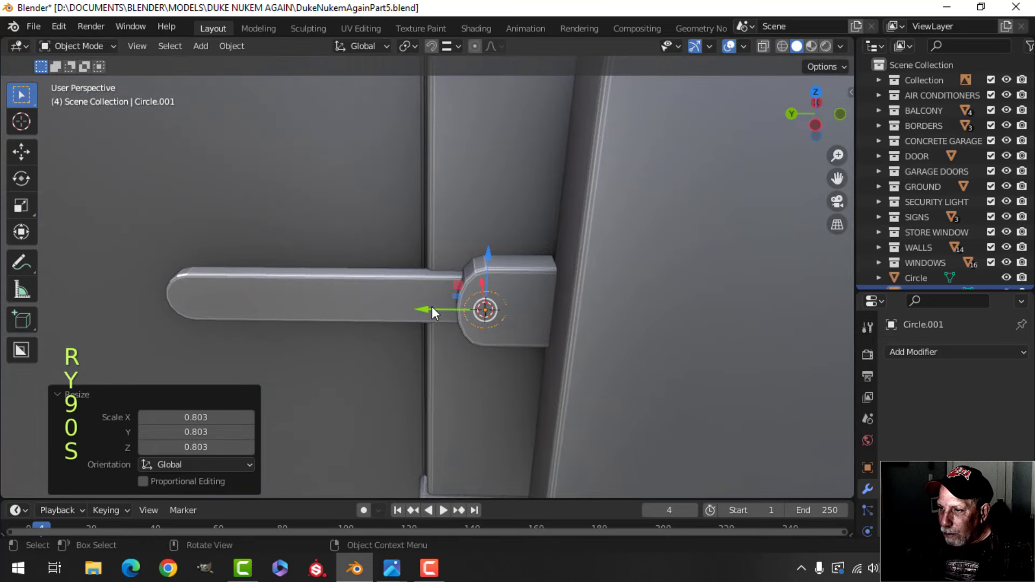
- Nudge the circle slightly along Y on the end piece and scale it by 0.835
left_click_drag(432, 308, 439, 308)
key("s")
left_click(612, 309)
- Move the circle along X relative to the end piece's front face
middle_click_drag(611, 310, 646, 352)
scroll(506, 289, "up", 3)
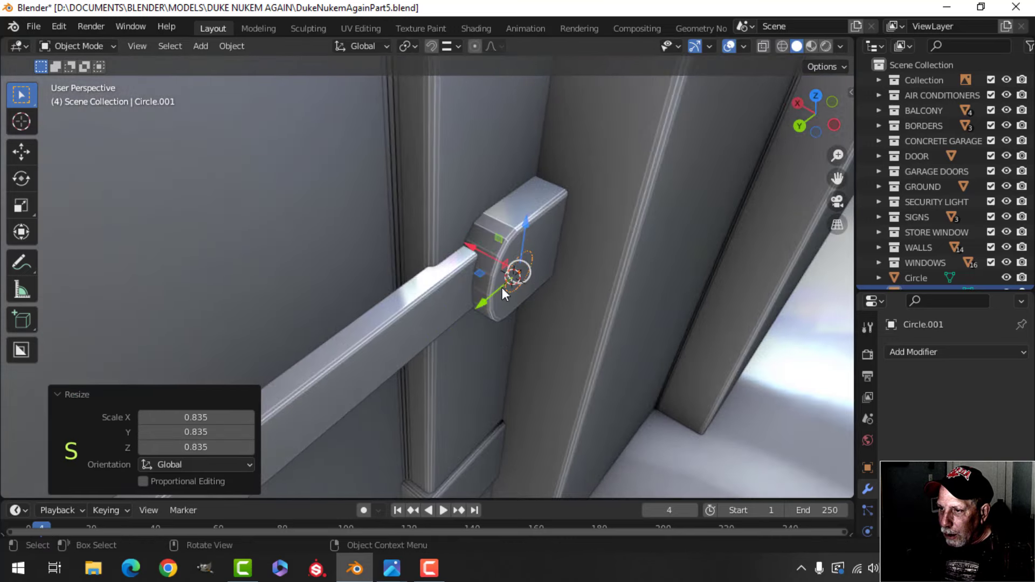
key("g")
key("x")
left_click(474, 249)
- Fill the circle with a face and extrude it 0.0129 m along its normal to form the bolt head
middle_click_drag(475, 249, 607, 318, "shift")
scroll(624, 325, "up", 2)
key("Tab")
key("f")
key("e")
left_click(593, 313)
key("x")
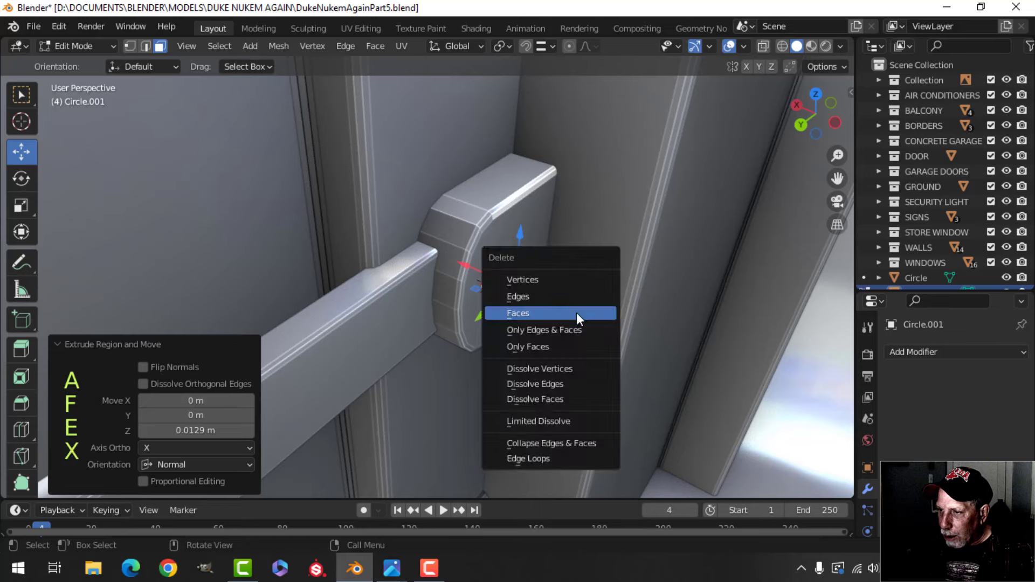
left_click(593, 313)
- Bevel the edges of the bolt head's front face
middle_click_drag(613, 296, 589, 296, "shift")
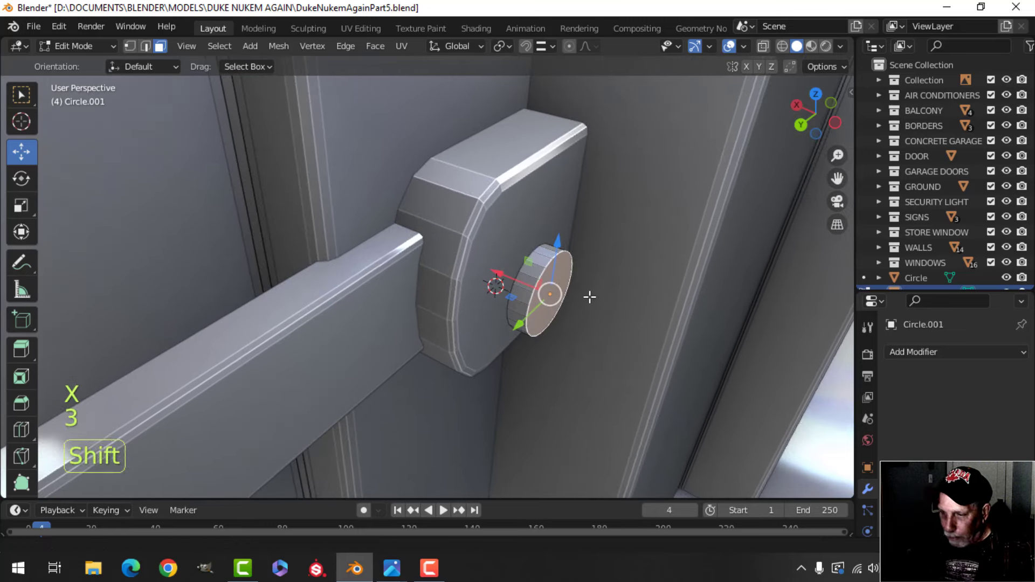
key("ctrl+b")
left_click(676, 292)
- Seat the whole bolt head in the end piece by moving it along X and Y, and scale it by 0.760
key("a")
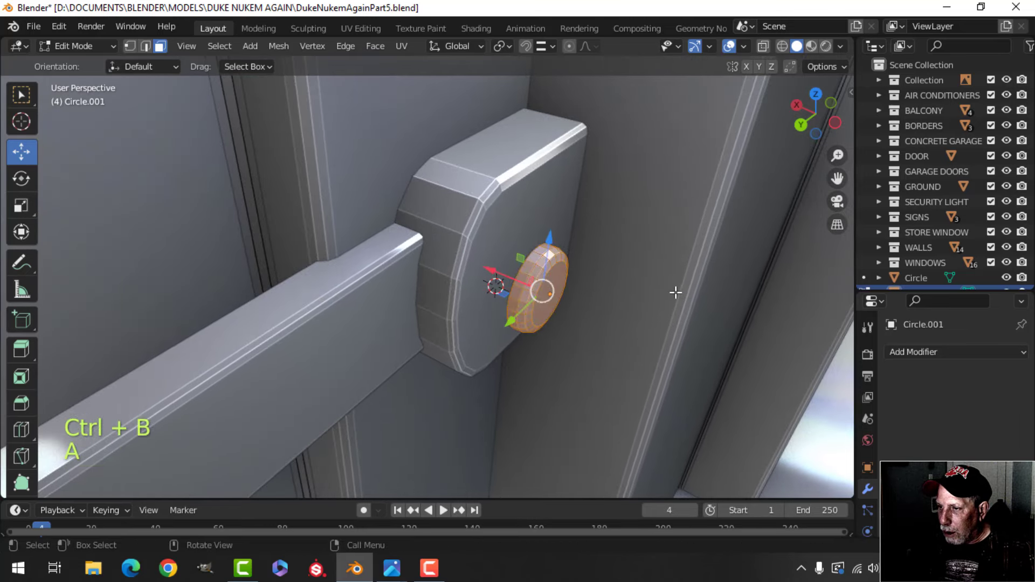
left_click_drag(497, 271, 467, 251)
middle_click_drag(615, 281, 530, 251)
scroll(534, 269, "down", 2)
middle_click_drag(550, 312, 403, 240, "shift")
key("s")
left_click(496, 258)
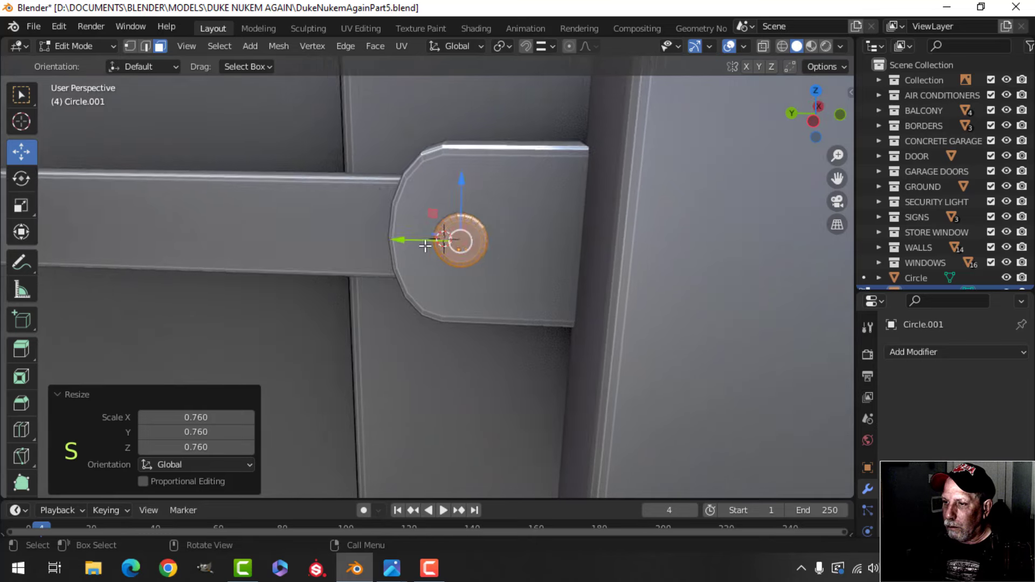
left_click_drag(403, 240, 383, 236)
key("Tab")
- Join the bolt head and end piece with the handle bar into one object, keeping the bar as the active object
scroll(458, 277, "down", 5)
key("alt+a")
middle_click_drag(458, 276, 467, 297)
scroll(453, 275, "up", 3)
left_click(461, 261)
left_click(436, 237, "shift")
left_click(357, 244, "shift")
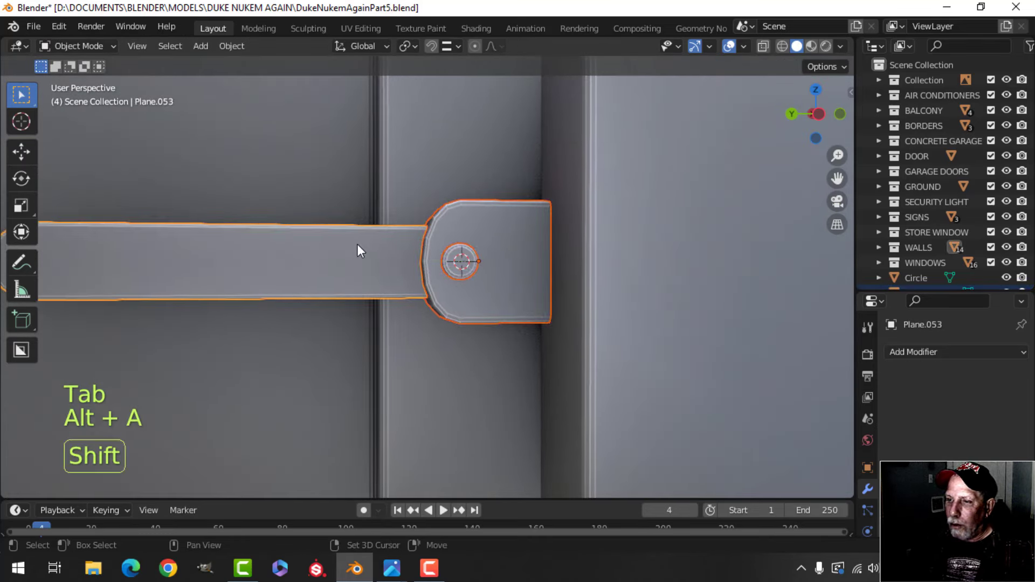
key("ctrl+j")
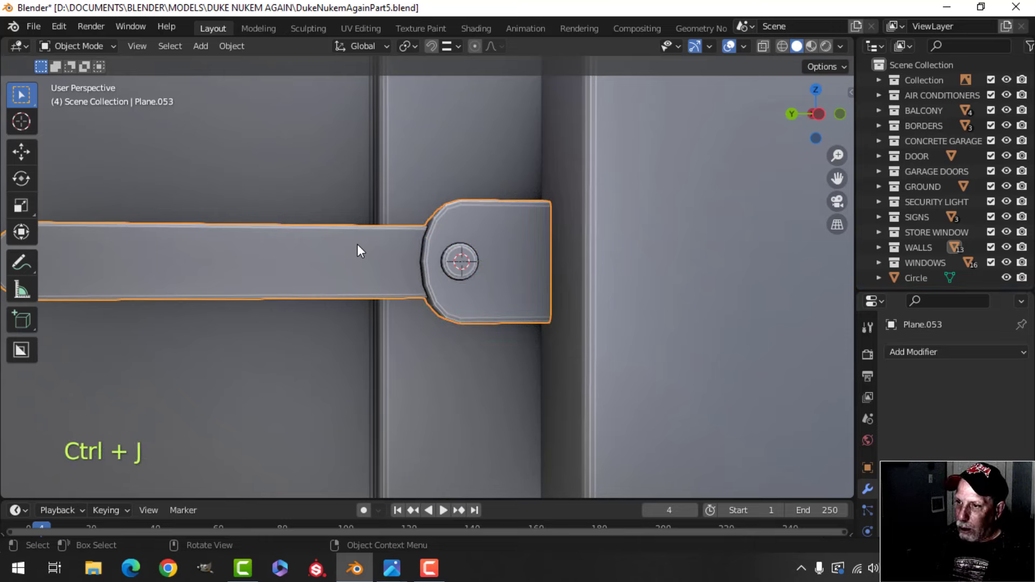
right_click(458, 235)
left_click(459, 235)
scroll(446, 290, "down", 3)
key("alt+a")
- Save the Blender file with the joined door handle
middle_click_drag(445, 290, 406, 293)
scroll(497, 321, "up", 3)
scroll(436, 311, "down", 4)
middle_click_drag(442, 310, 365, 300, "shift")
scroll(416, 258, "down", 4)
scroll(483, 296, "down", 4)
scroll(508, 278, "up", 4)
key("ctrl+s")
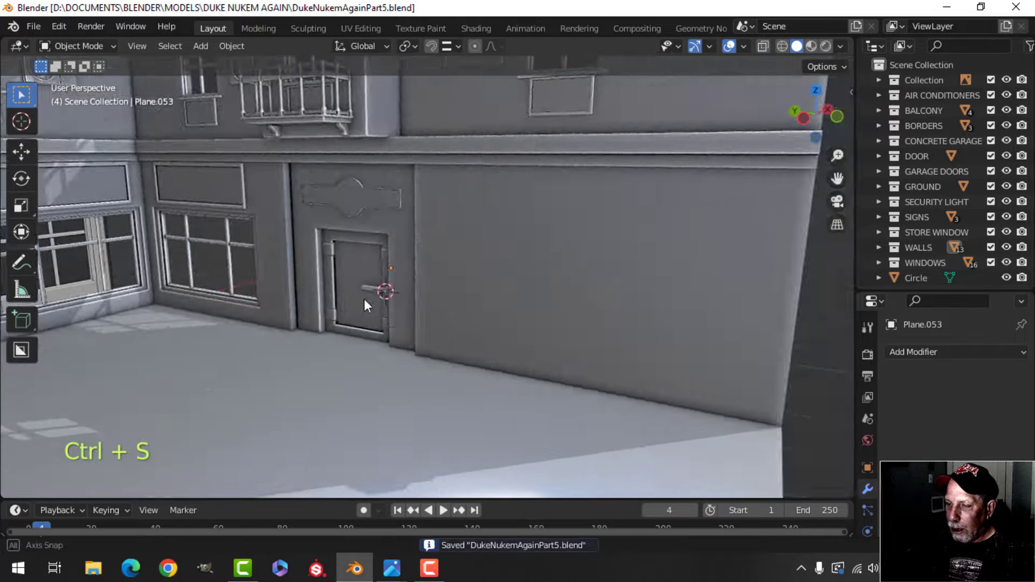
scroll(393, 296, "up", 5)
scroll(453, 307, "up", 2)
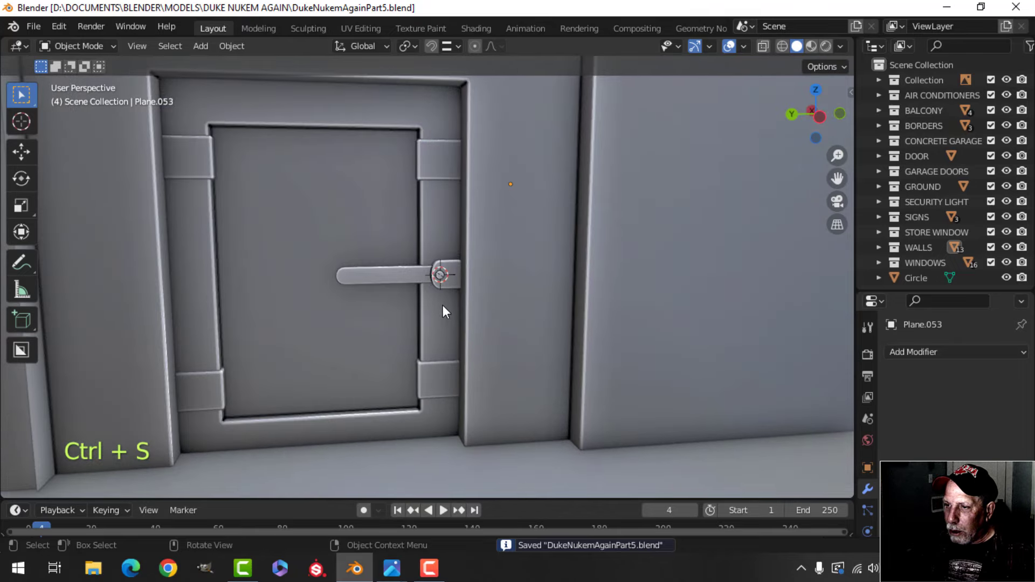
left_click(429, 219)
scroll(469, 281, "down", 2)
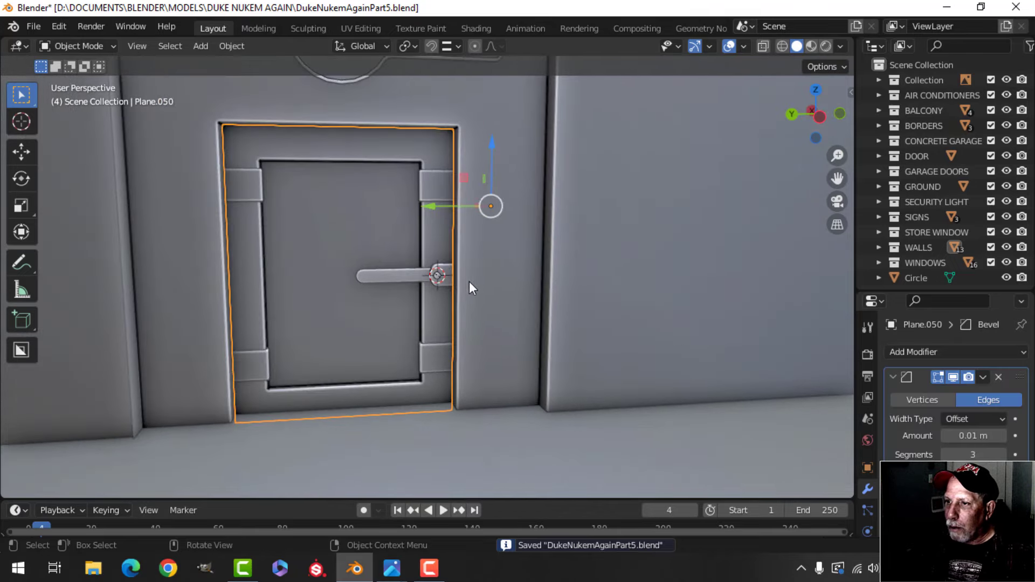
middle_click_drag(538, 298, 554, 305)
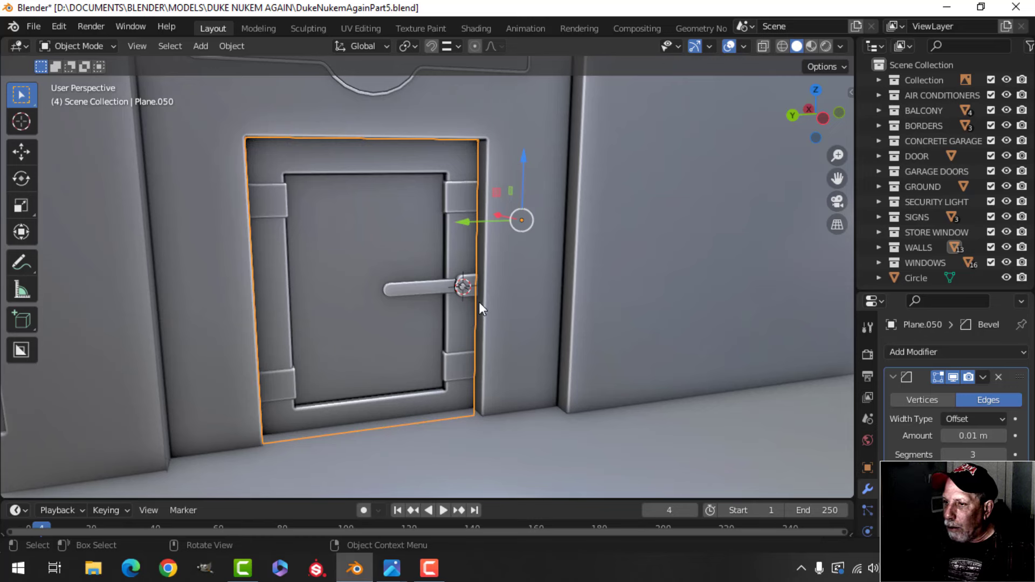
left_click(465, 286, "shift")
left_click(279, 210, "shift")
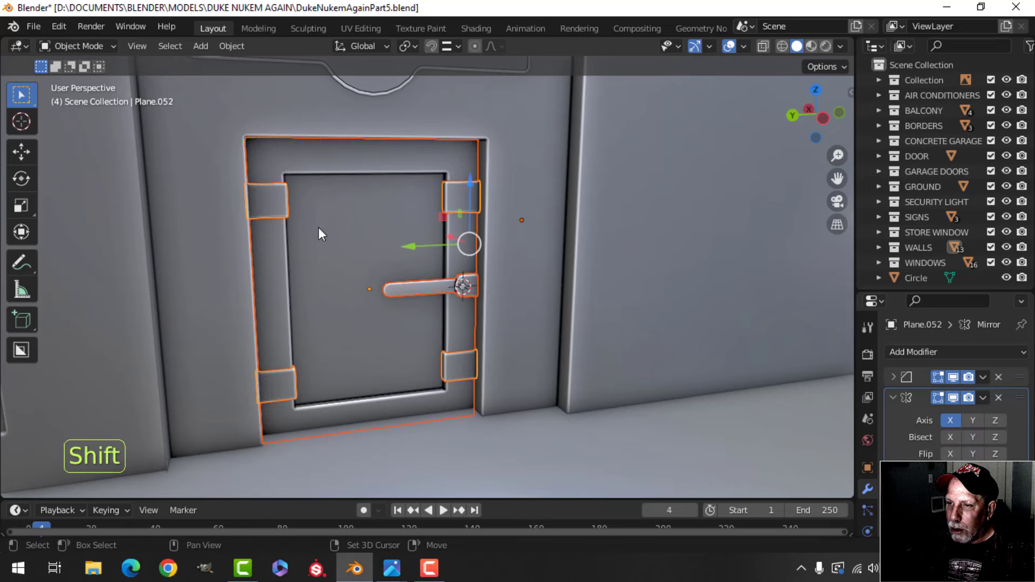
key("alt+a")
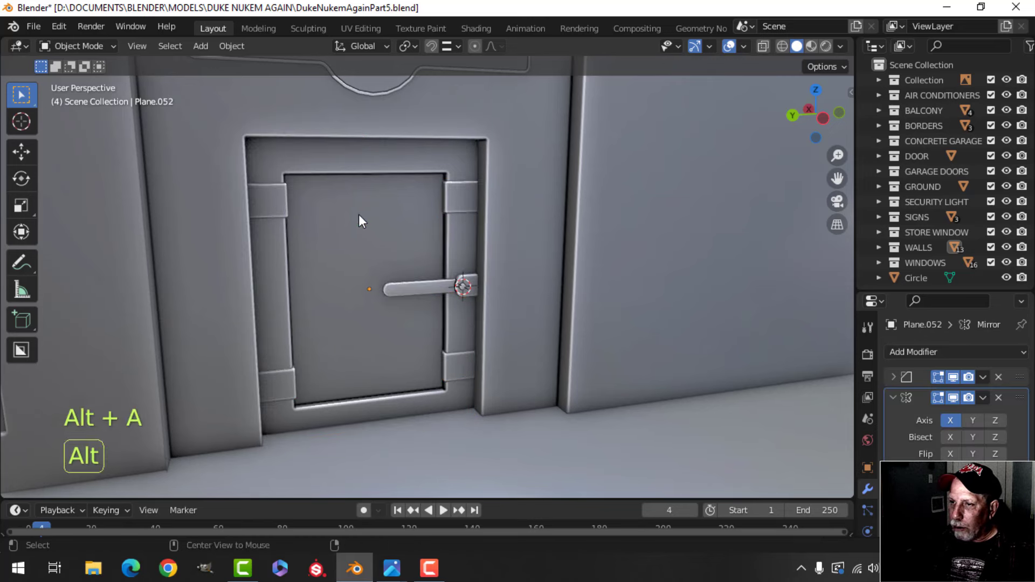
- Apply the Mirror modifier on the door's four corner plates and join them to the door frame
left_click(312, 210)
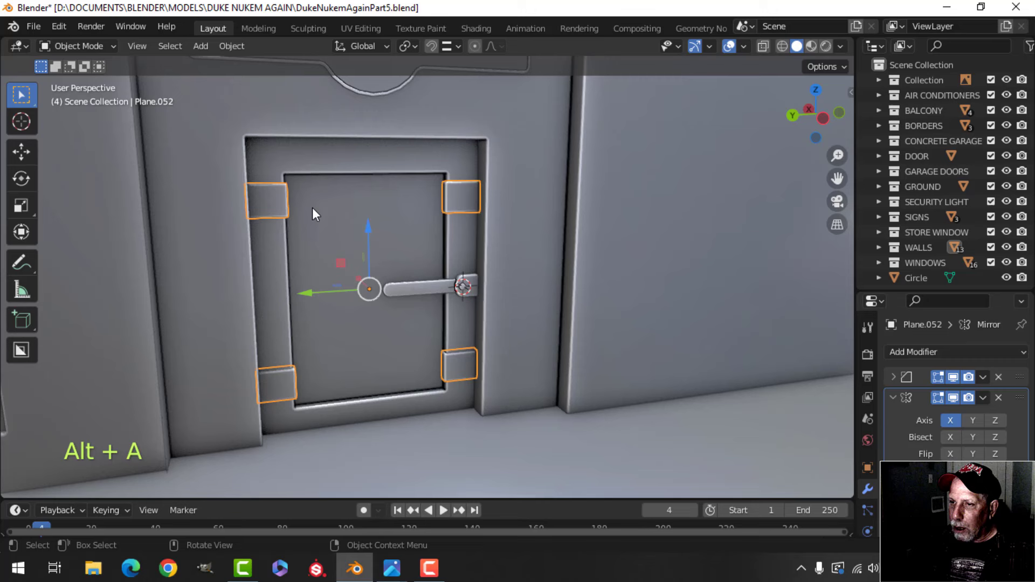
left_click(982, 397)
left_click(950, 412)
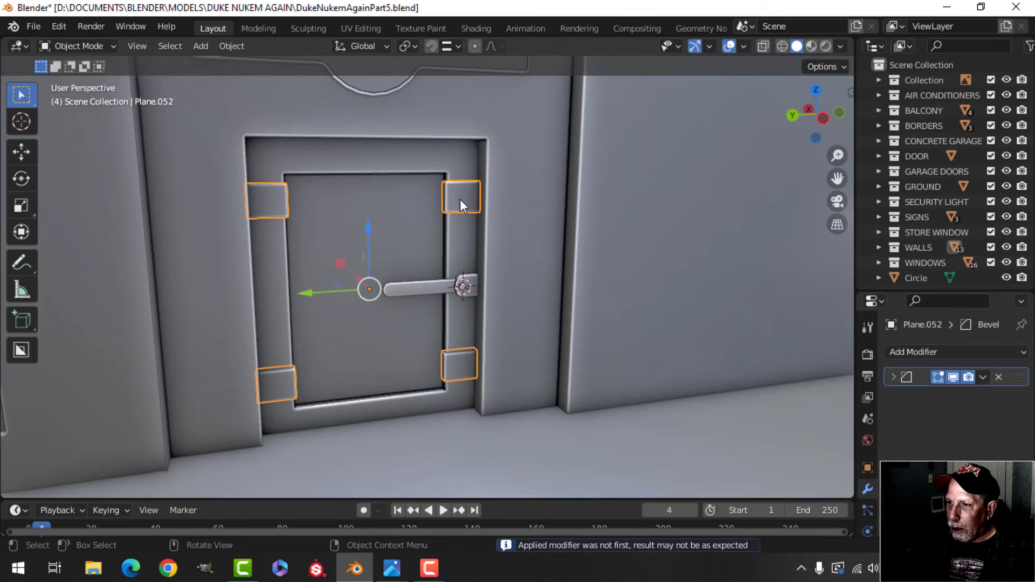
left_click(445, 163, "shift")
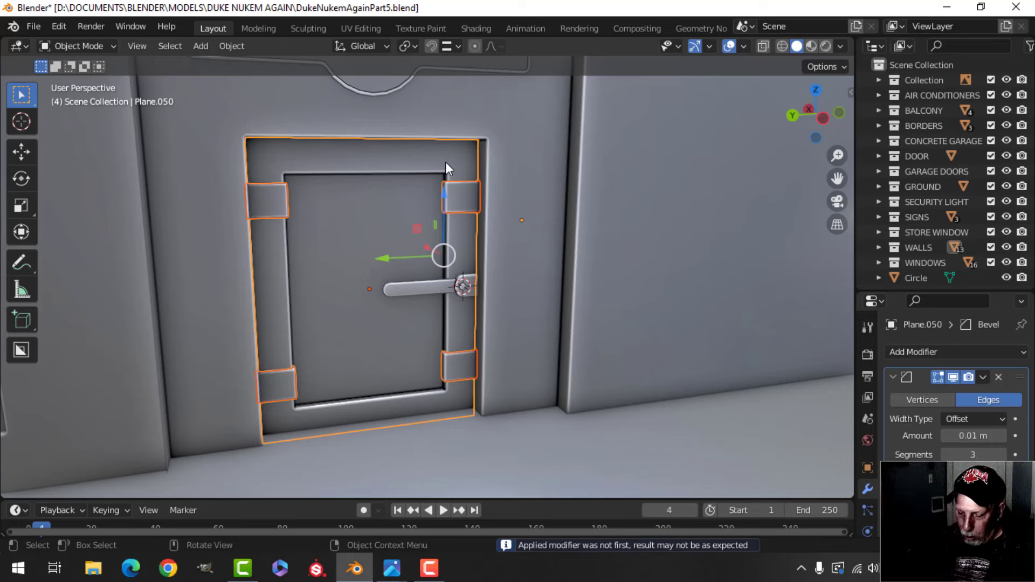
key("ctrl+j")
key("alt+a")
- Move the handle and door frame to a new collection named DOOR2, and rename the existing DOOR collection DOOR1
scroll(463, 291, "up", 3)
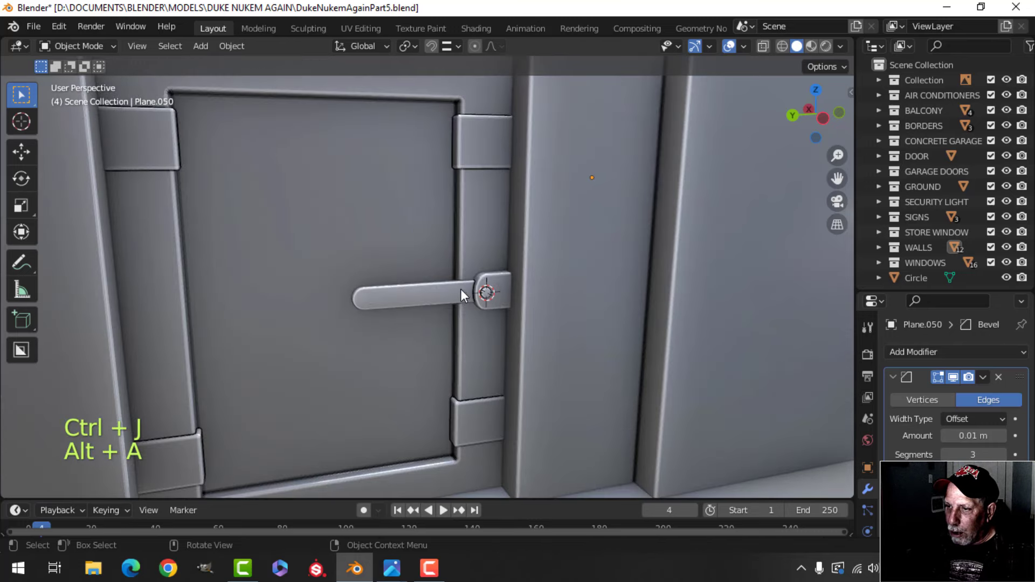
left_click(461, 289)
left_click(459, 237, "shift")
scroll(469, 233, "down", 4)
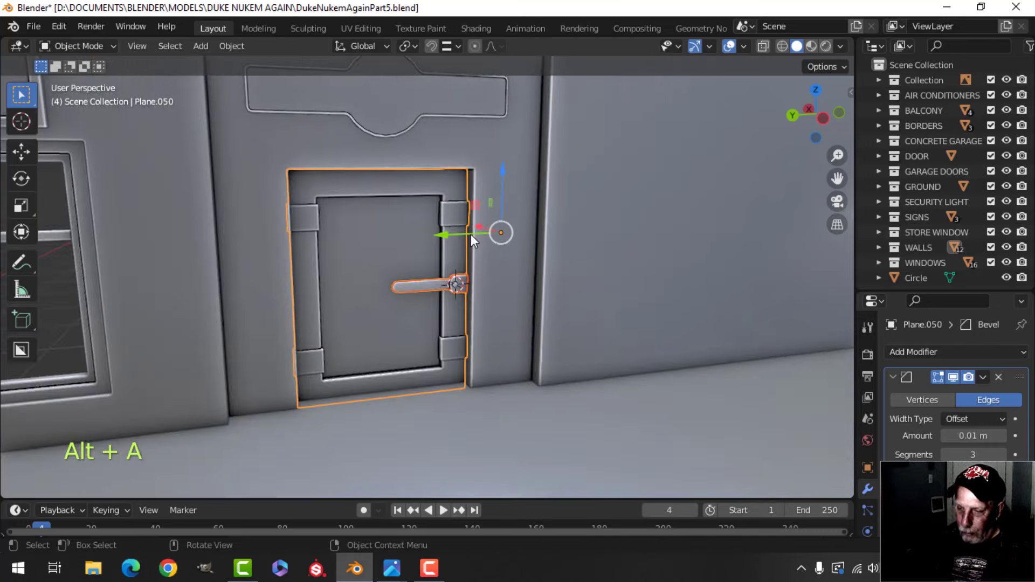
key("m")
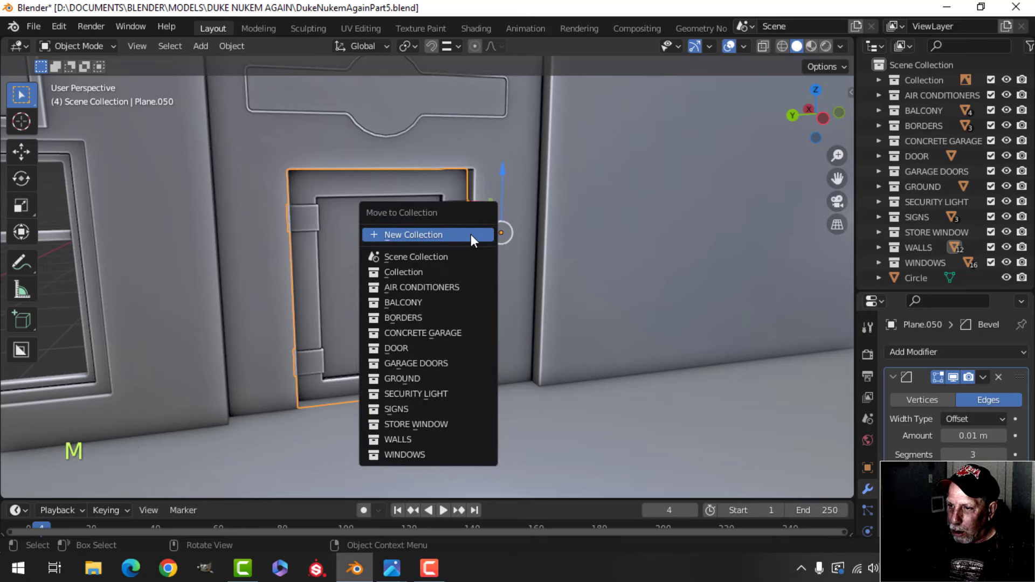
left_click(470, 234)
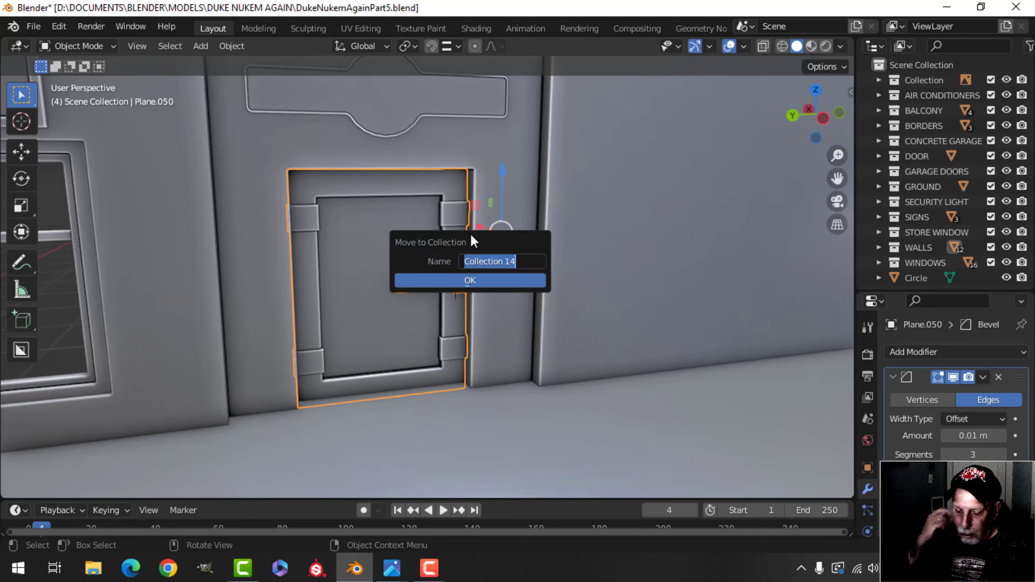
type("DOOR1")
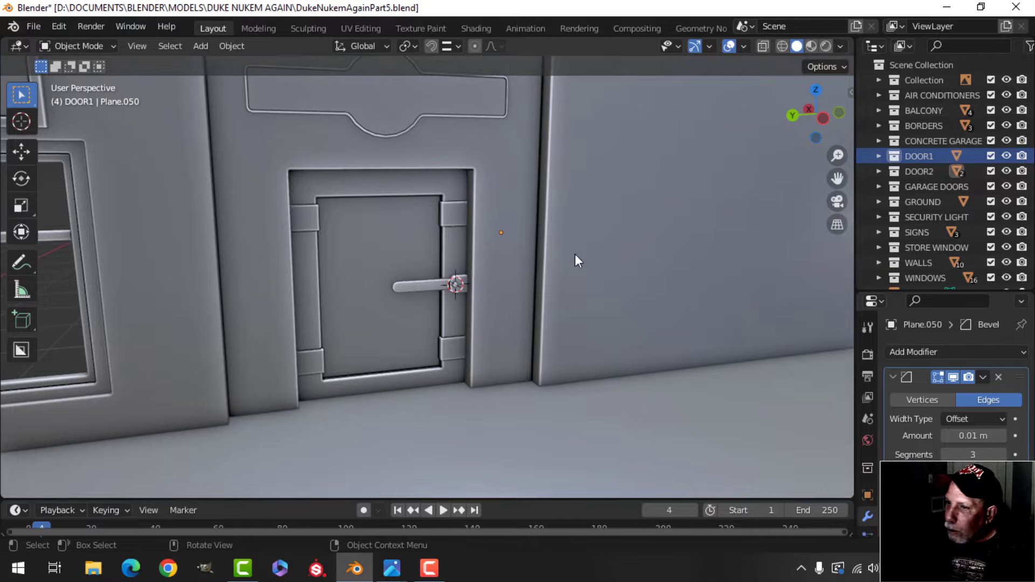
- Deselect everything and save the Blender file with the reorganised door collections
scroll(443, 257, "down", 2)
middle_click_drag(574, 253, 512, 286)
key("alt+a")
middle_click_drag(512, 285, 420, 265, "shift")
middle_click_drag(421, 265, 337, 222, "shift")
scroll(556, 260, "down", 2)
key("ctrl+s")
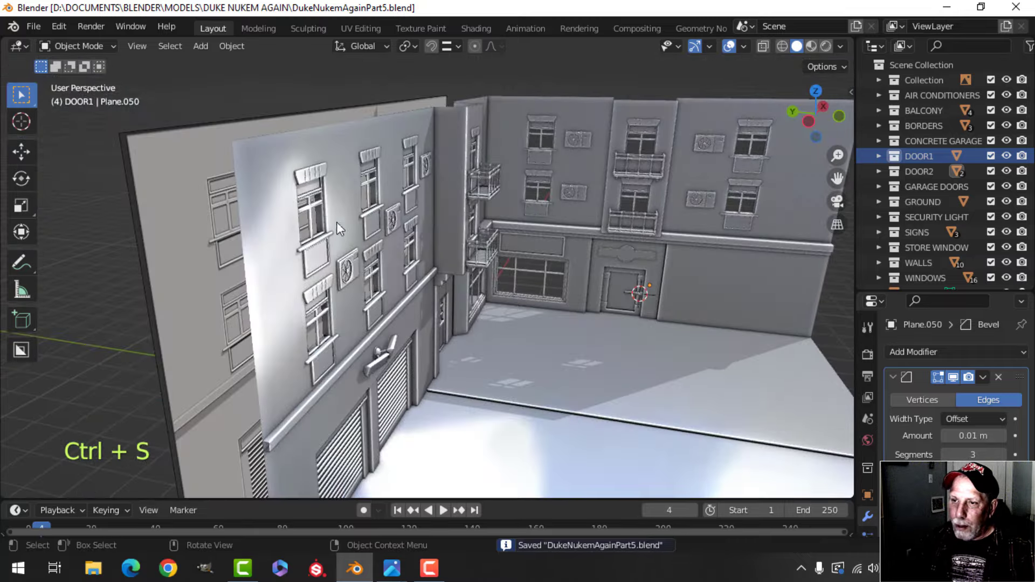
- Delete the building reference image standing behind the garage wall
left_click(176, 181)
key("x")
left_click(175, 181)
- Check the scene with the Face Orientation overlay, and hide the viewport gizmos and overlays
middle_click_drag(487, 228, 474, 261, "shift")
scroll(427, 242, "up", 2)
scroll(478, 232, "down", 2)
middle_click_drag(474, 261, 479, 259)
left_click(744, 47)
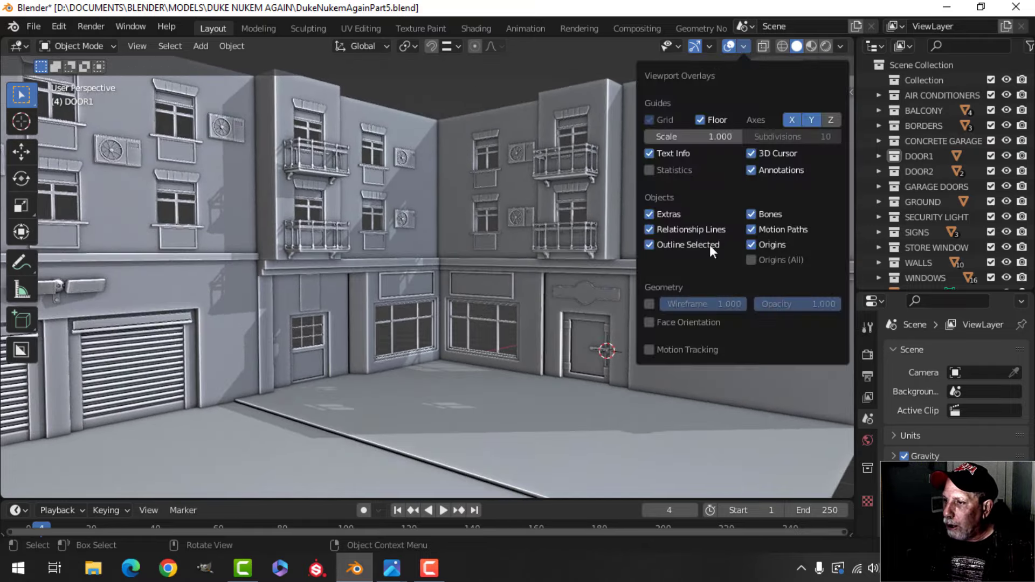
left_click(690, 323)
left_click(691, 322)
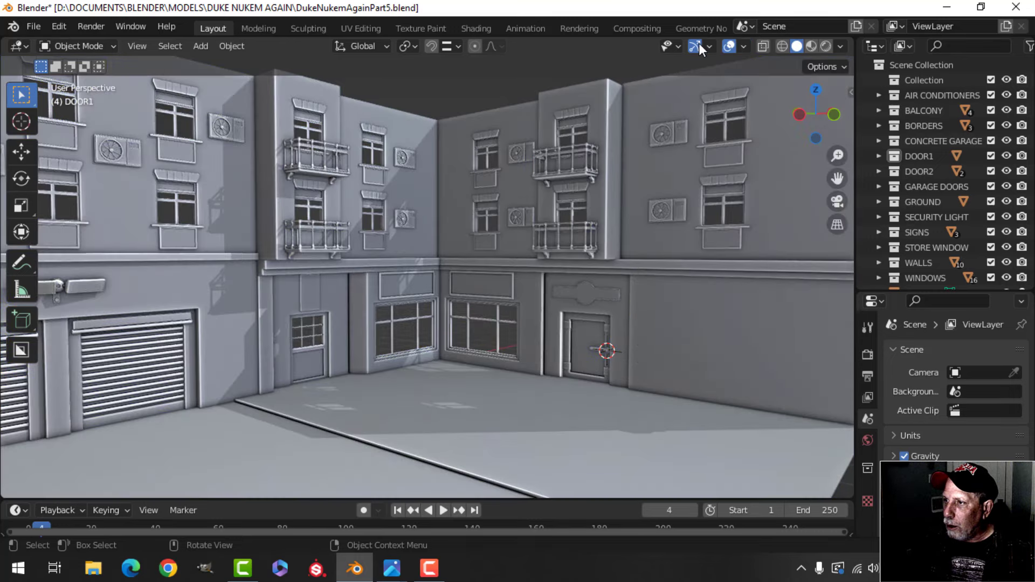
left_click(840, 47)
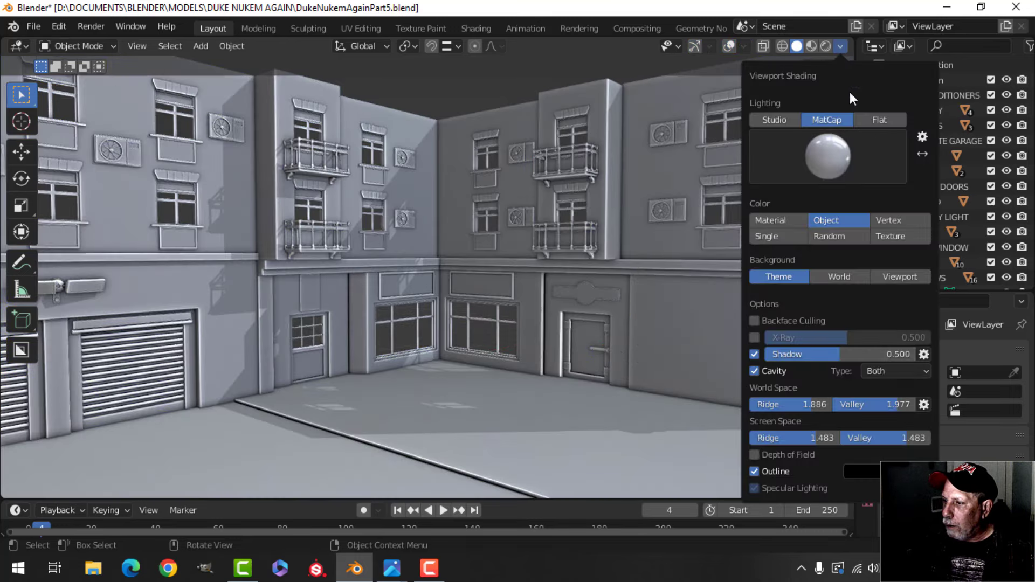
- Examine the street scene's facades, doors, balconies and garage shutters from several angles and distances
middle_click_drag(443, 281, 451, 280, "shift")
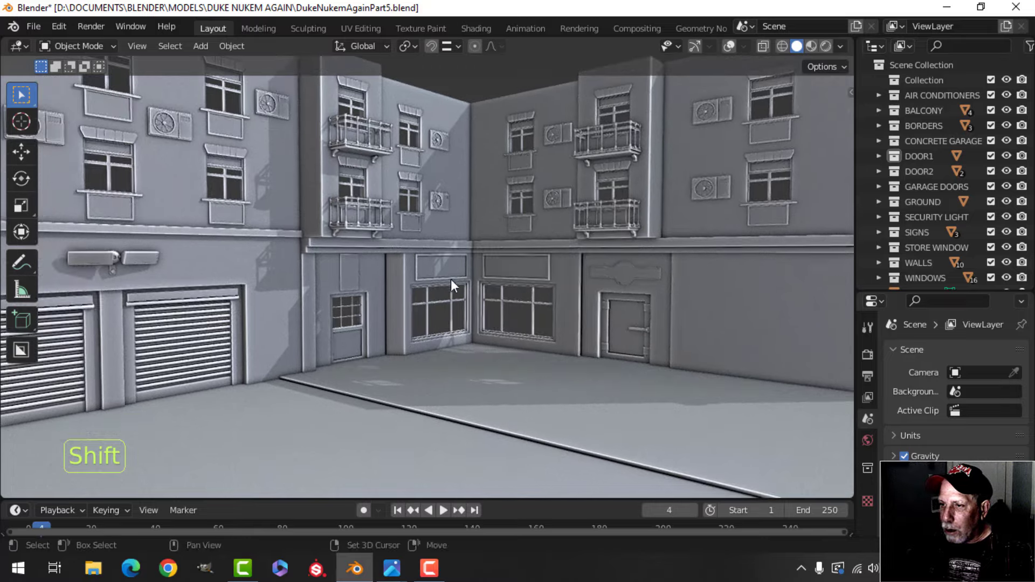
mouse_move(495, 307)
middle_mouse_down()
mouse_move(519, 337)
mouse_move(487, 304)
mouse_move(489, 288)
mouse_move(558, 309)
mouse_move(551, 318)
mouse_move(462, 318)
mouse_move(493, 284)
mouse_move(490, 261)
mouse_move(442, 272)
mouse_move(485, 299)
middle_mouse_up()
scroll(479, 307, "down", 2)
scroll(491, 288, "up", 3)
scroll(441, 273, "down", 3)
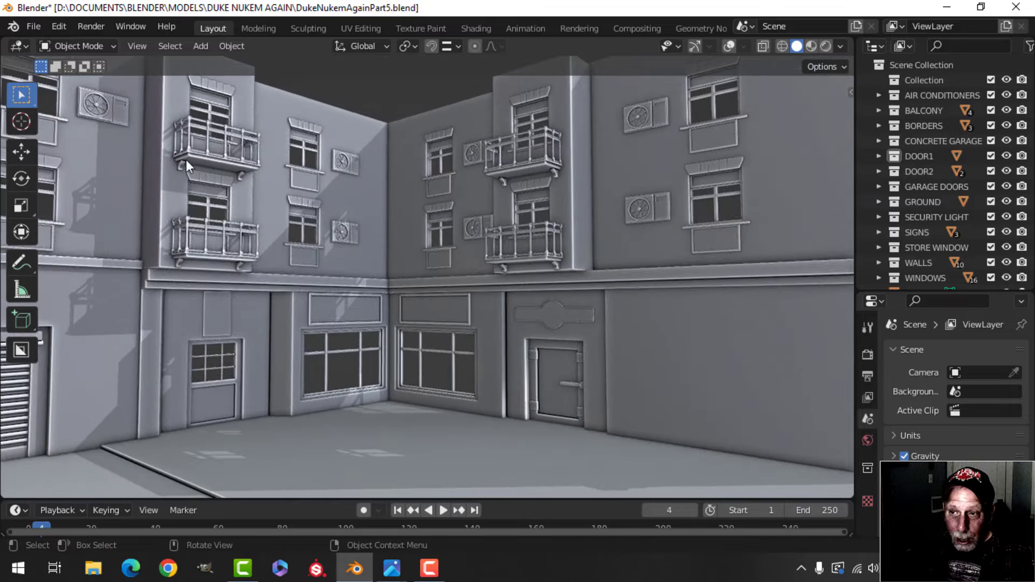
scroll(551, 223, "up", 3)
scroll(554, 231, "down", 3)
middle_click_drag(460, 239, 451, 269, "shift")
middle_click_drag(323, 265, 425, 254, "shift")
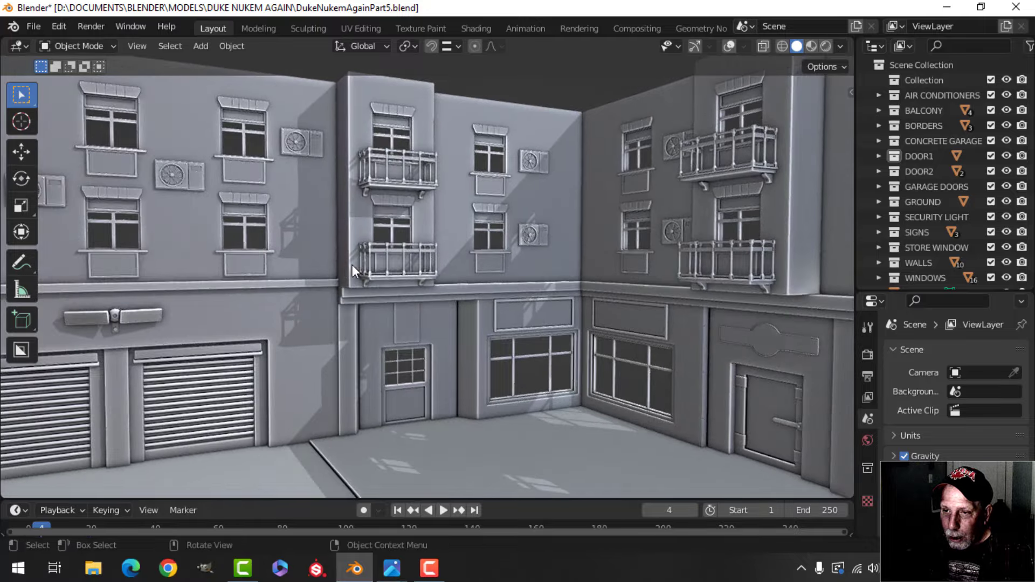
scroll(324, 263, "up", 3)
middle_click_drag(280, 259, 421, 163, "shift")
scroll(329, 295, "up", 3)
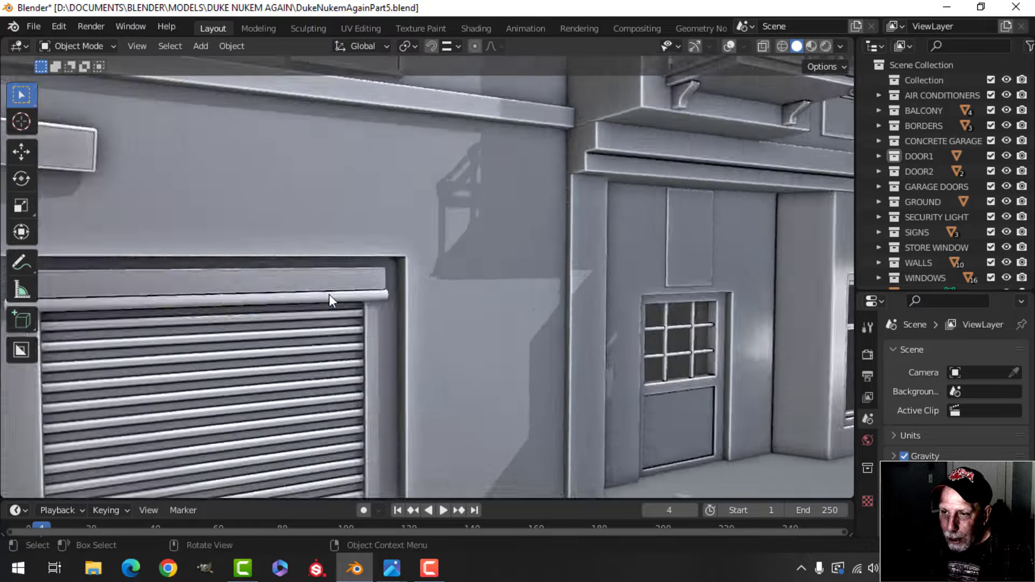
middle_click_drag(312, 318, 417, 244, "shift")
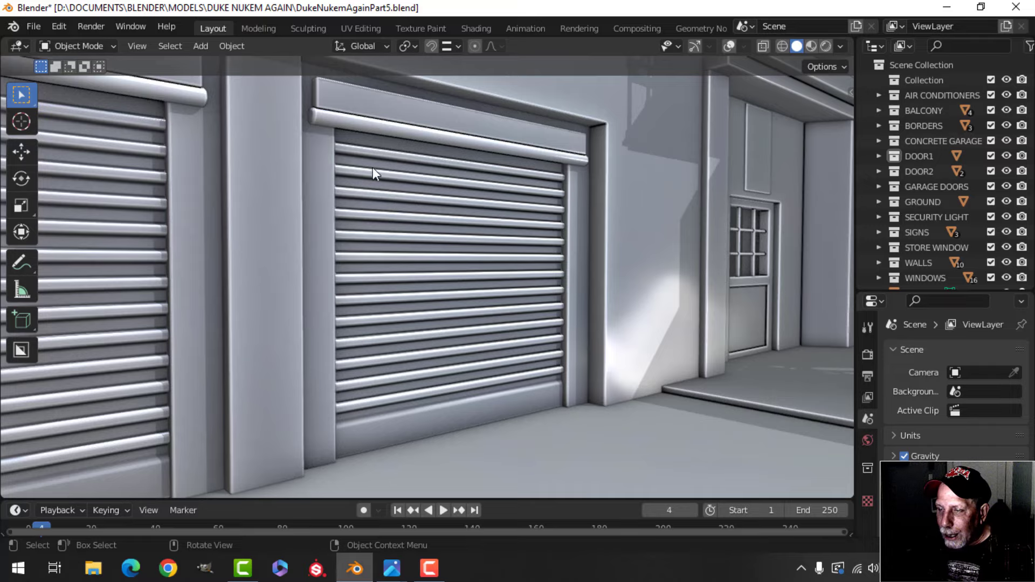
scroll(472, 226, "down", 2)
middle_click_drag(519, 244, 485, 245, "shift")
middle_click_drag(491, 246, 431, 251)
scroll(347, 260, "down", 2)
scroll(349, 274, "down", 1)
middle_click_drag(349, 273, 378, 257, "shift")
scroll(388, 268, "down", 2)
scroll(400, 231, "down", 1)
middle_click_drag(423, 222, 416, 256, "shift")
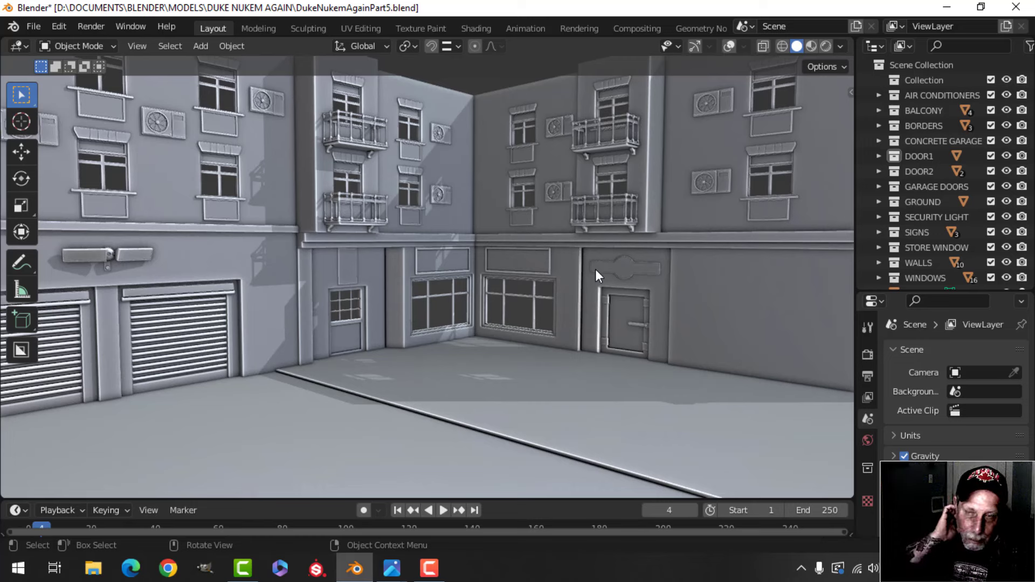